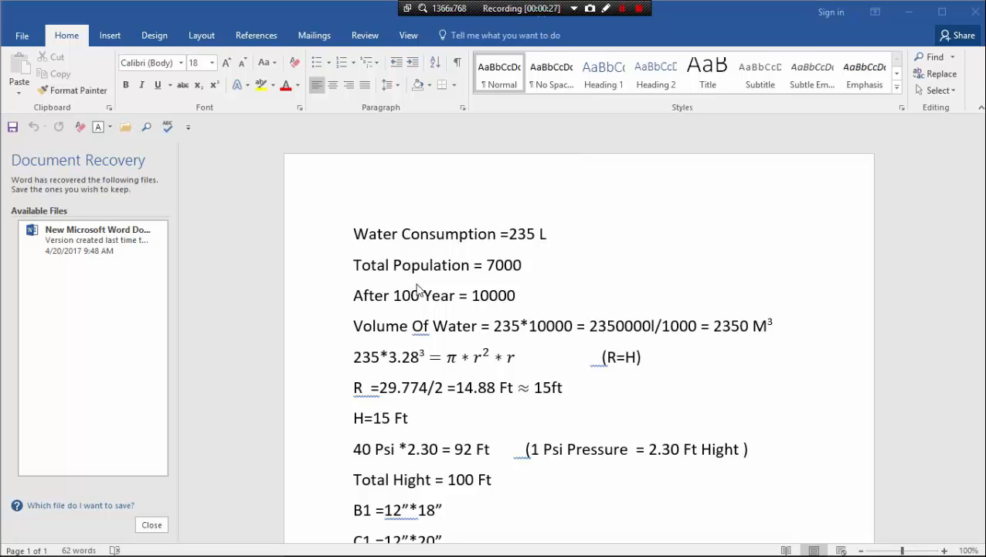
Review the water tank calculations in the document, from water consumption and population through total height, beam and column sizes and bottom radius
scroll(507, 255, down, 1)
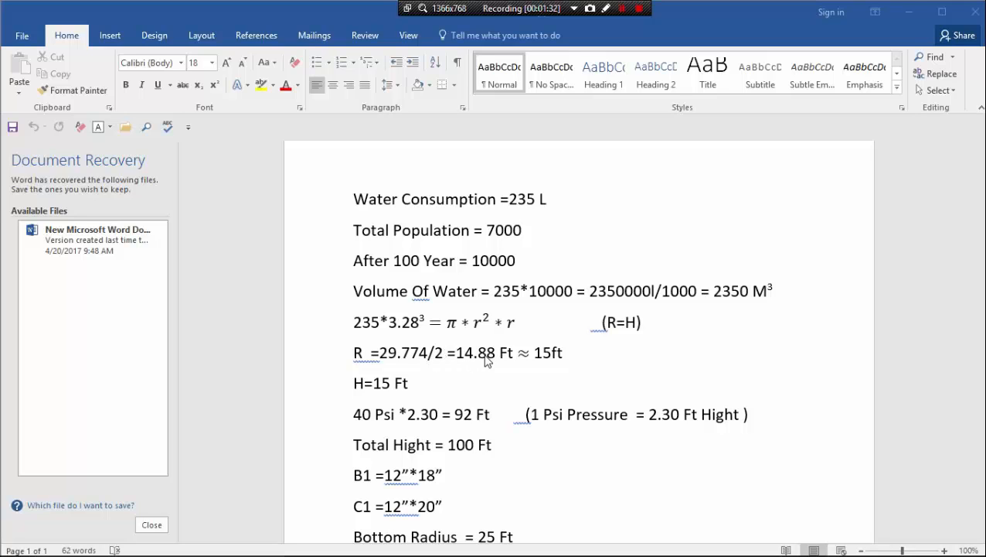
scroll(532, 306, down, 1)
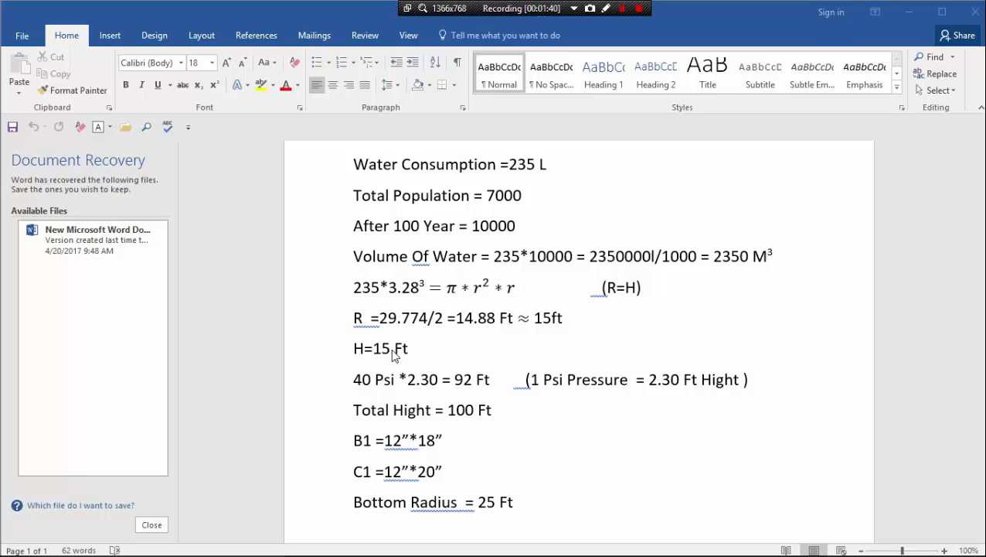
scroll(441, 349, down, 1)
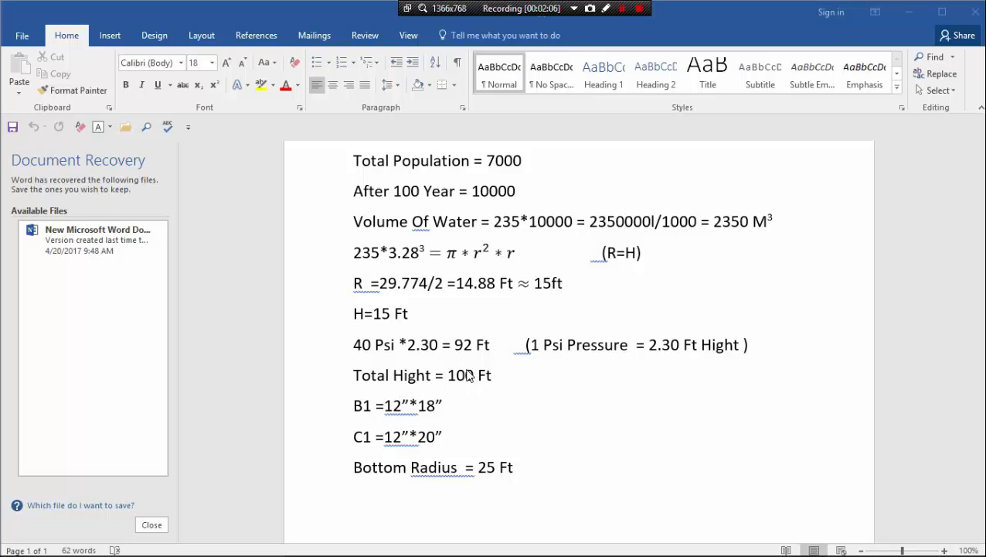
scroll(501, 385, down, 1)
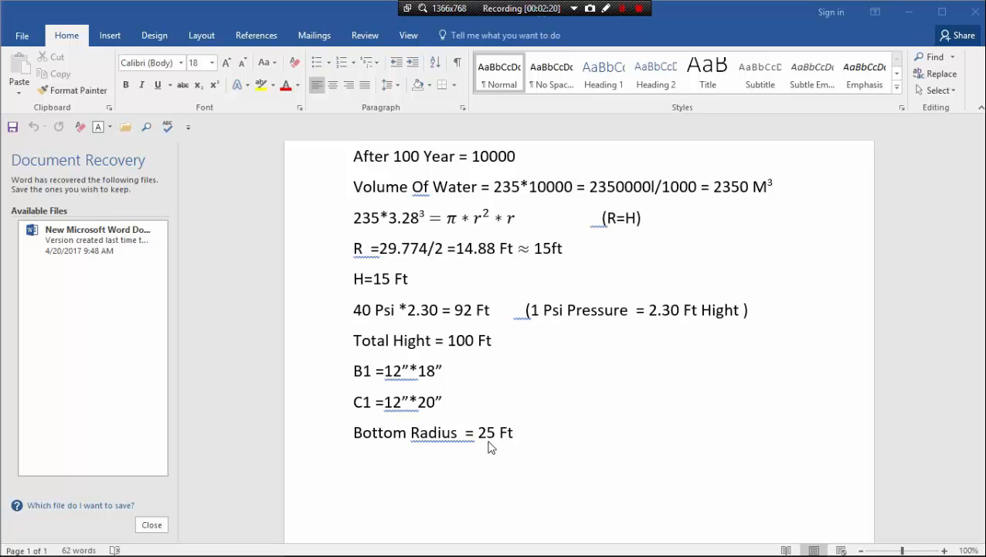
scroll(527, 420, up, 3)
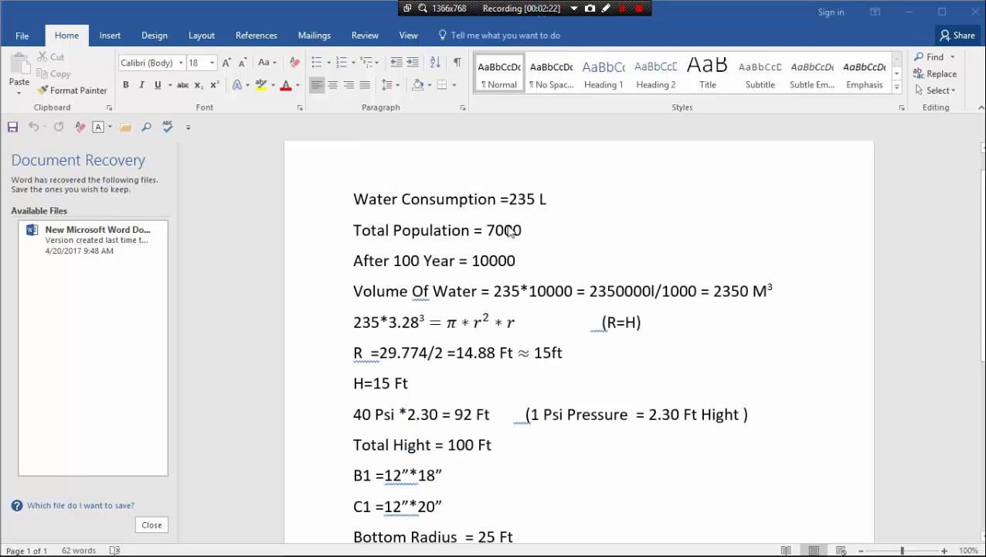
mouse_move(472, 550)
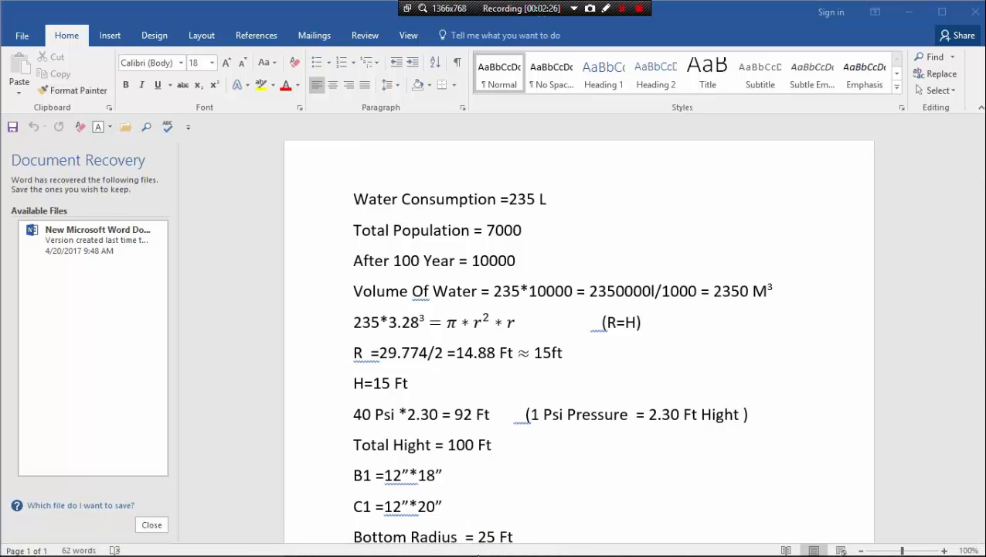
scroll(481, 487, down, 1)
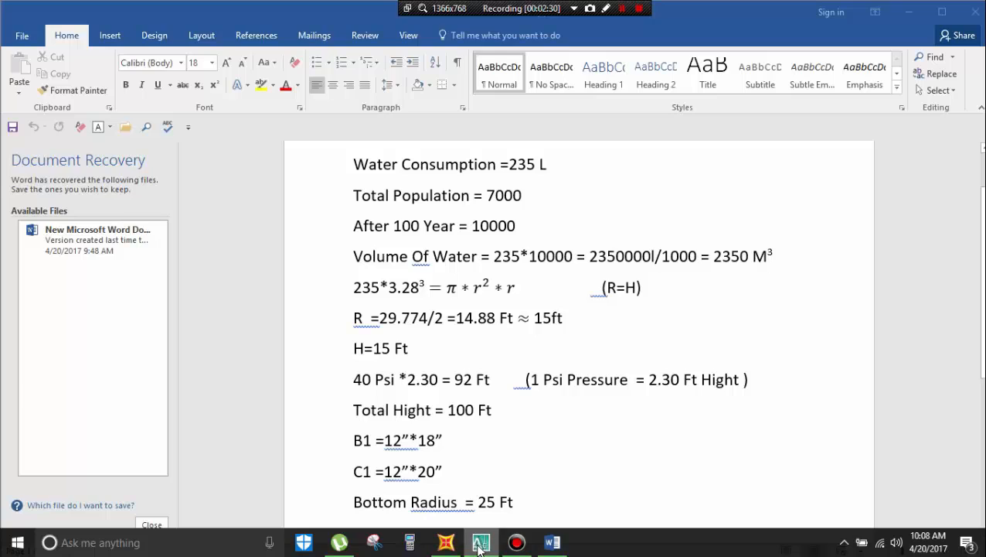
Switch to AutoCAD and draw a 19' line straight downward with ortho mode on
click(480, 542)
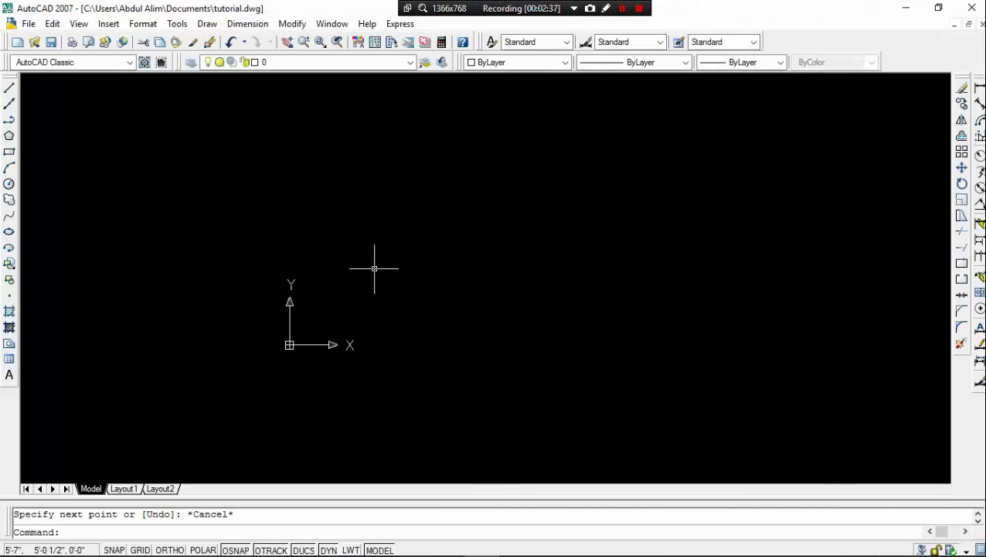
click(9, 87)
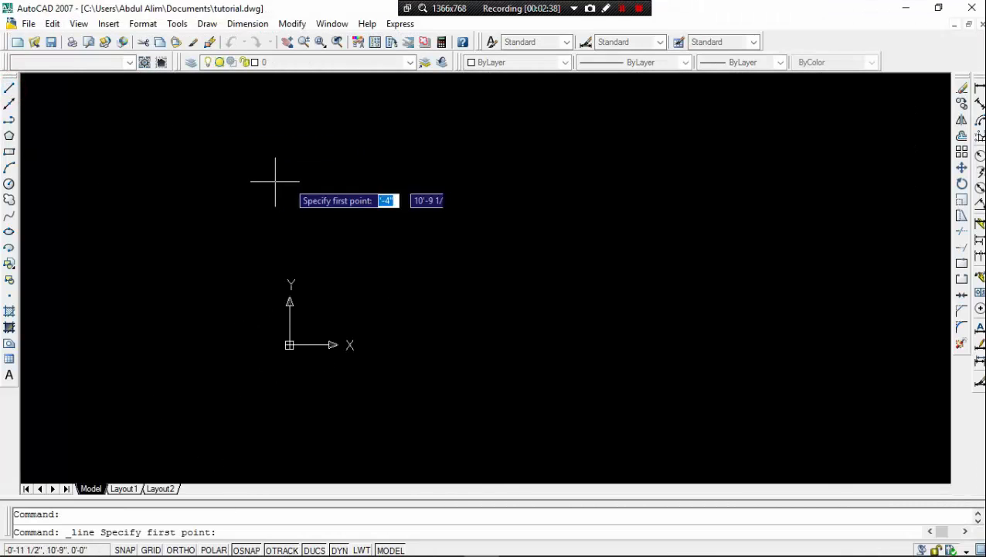
click(366, 170)
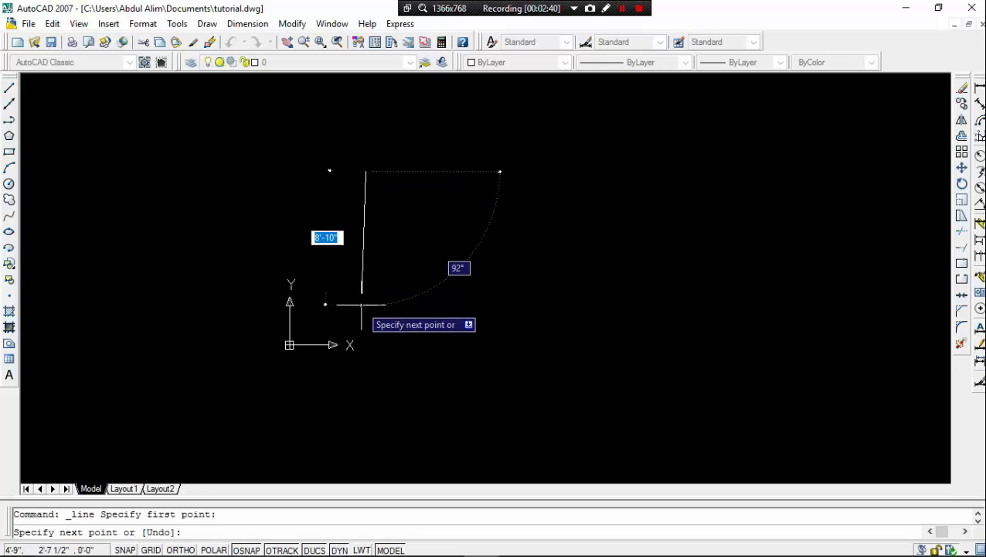
key(F8)
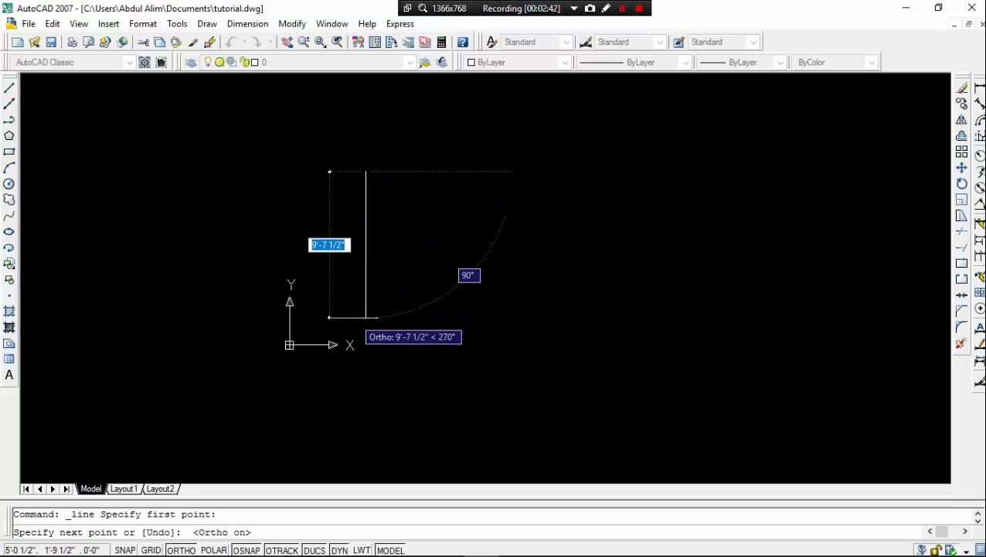
text(19)
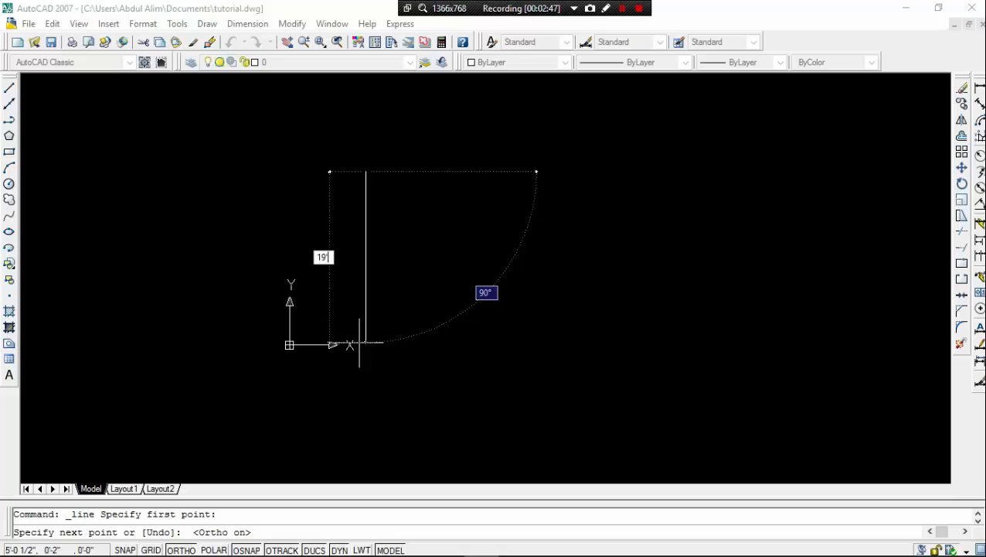
key(Return)
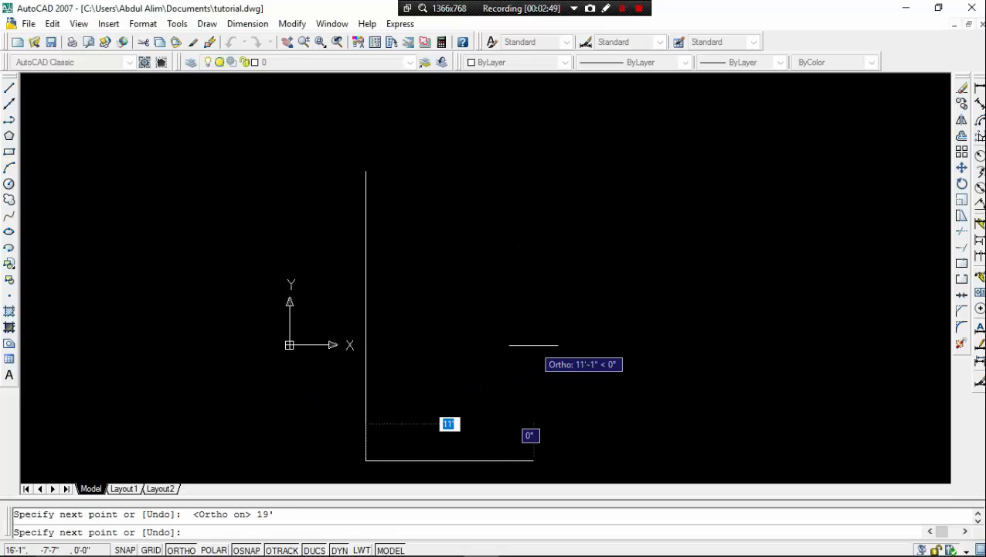
Continue the line 2' back up along the vertical and 15' horizontally to the right
scroll(534, 345, down, 3)
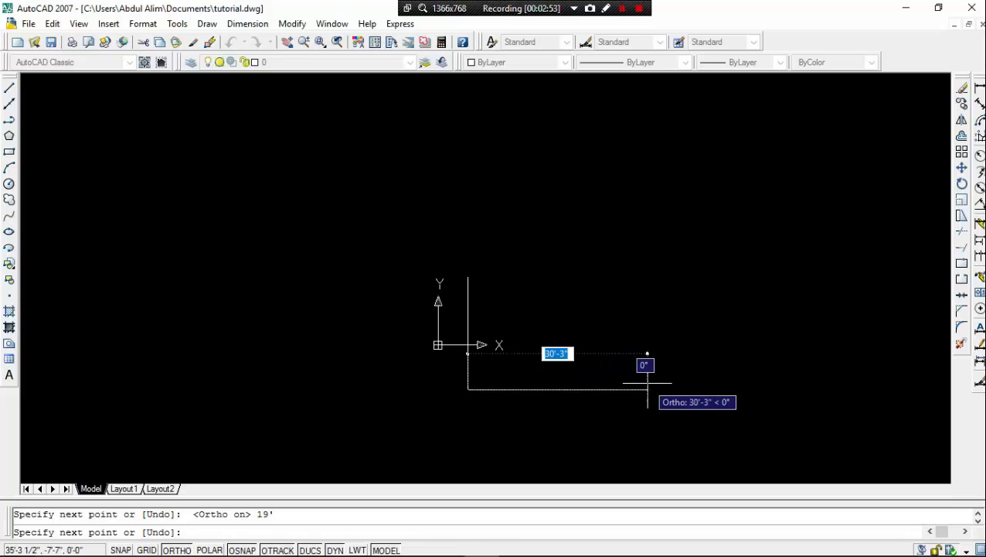
scroll(477, 396, up, 3)
text(2)
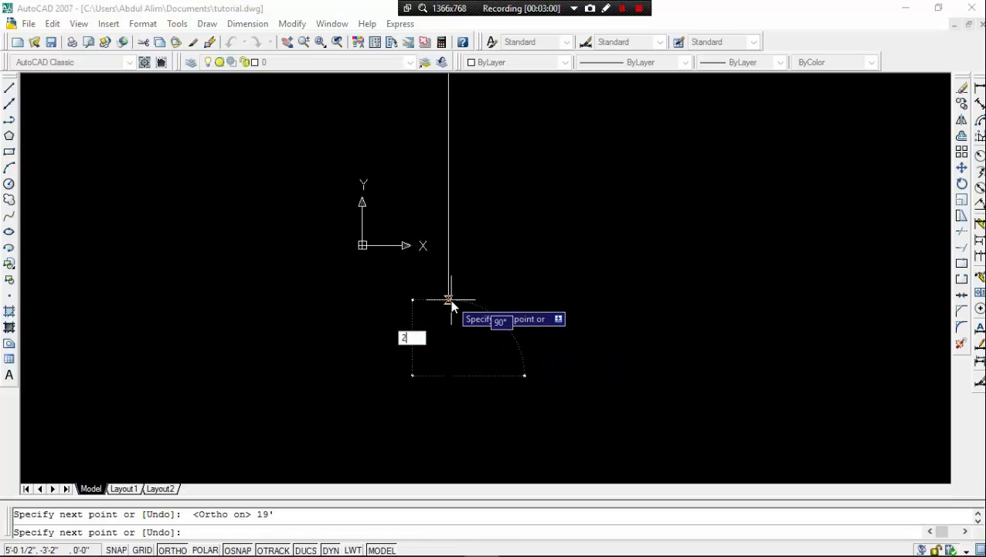
text(')
key(Return)
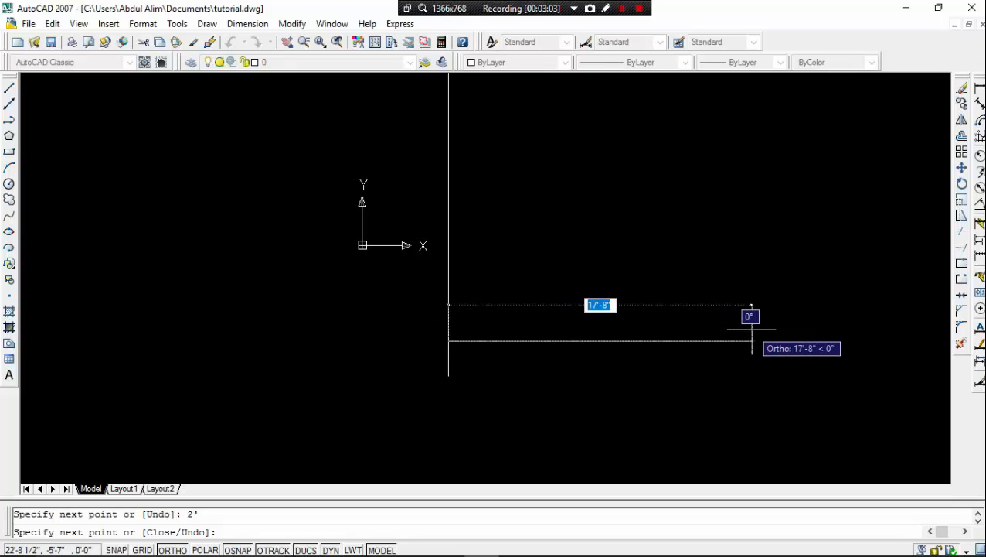
text(15')
key(Return)
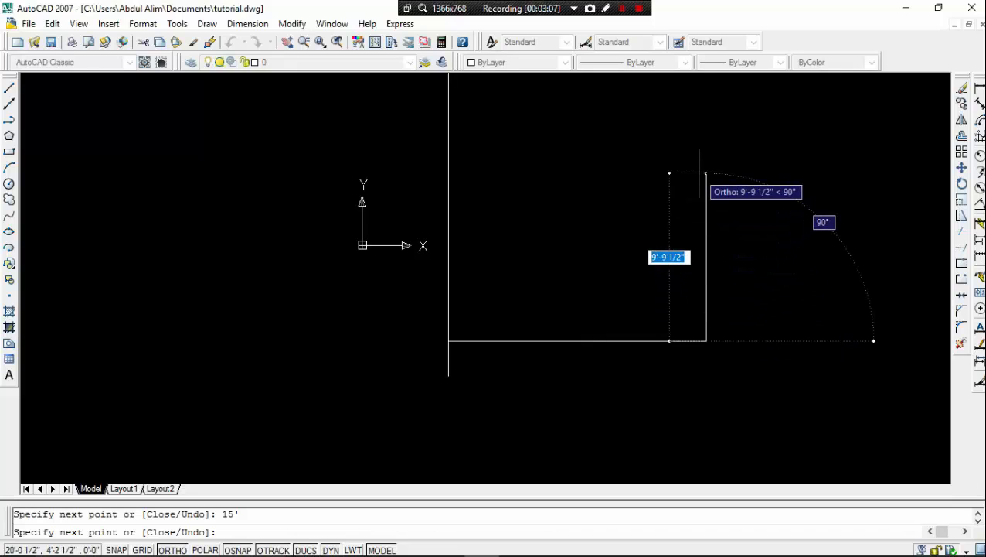
Continue the outline 15' straight up and close it horizontally back to the long vertical line
text(15)
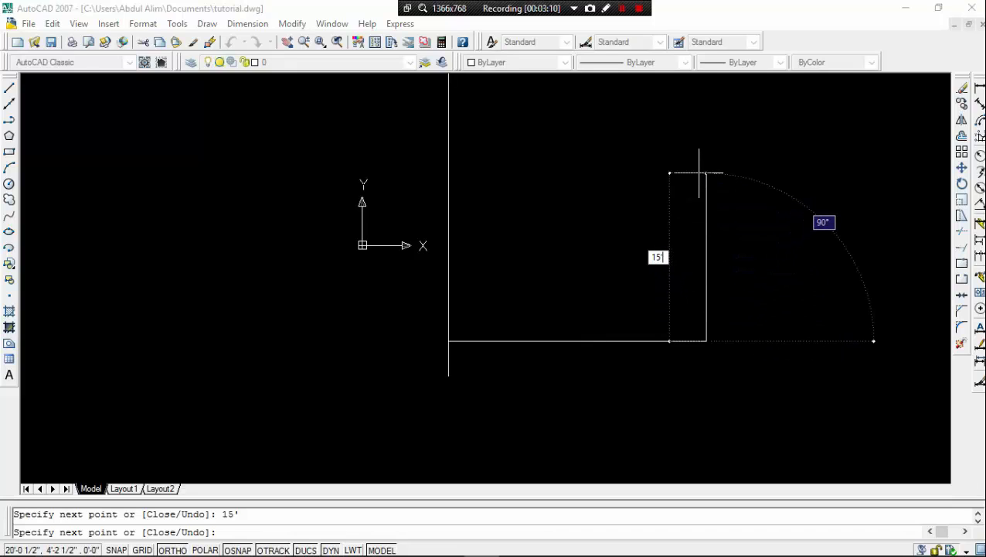
text(')
key(Return)
scroll(690, 225, down, 5)
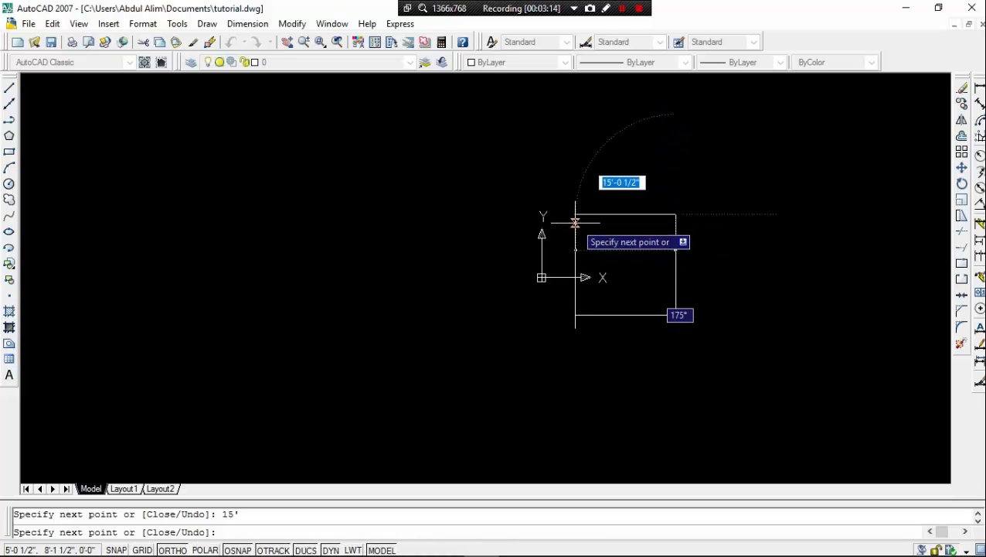
key(Escape)
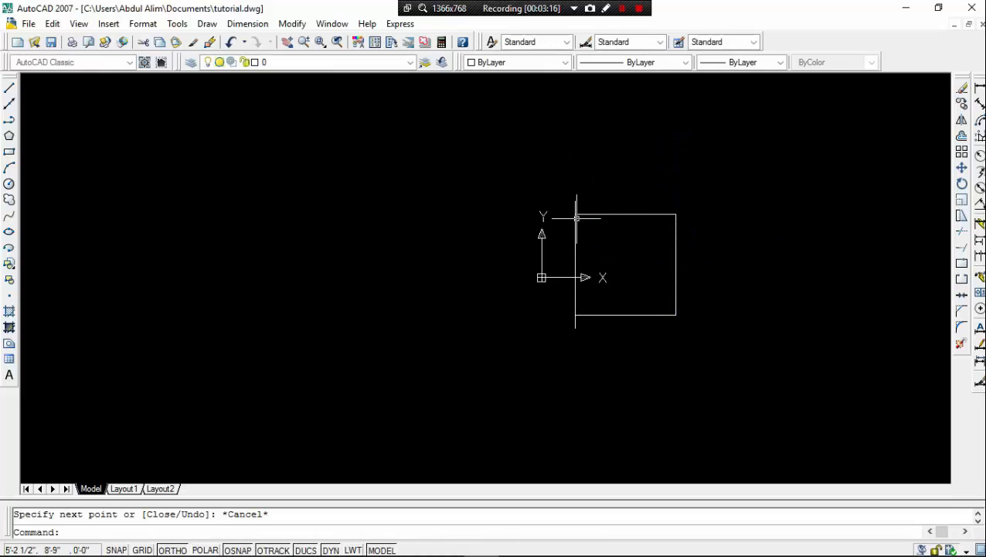
Draw a line from the lower end of the long vertical 13' to the right and up to the square's base
middle_drag(576, 218, 520, 211)
scroll(522, 232, up, 5)
middle_drag(524, 247, 456, 280)
scroll(490, 260, down, 2)
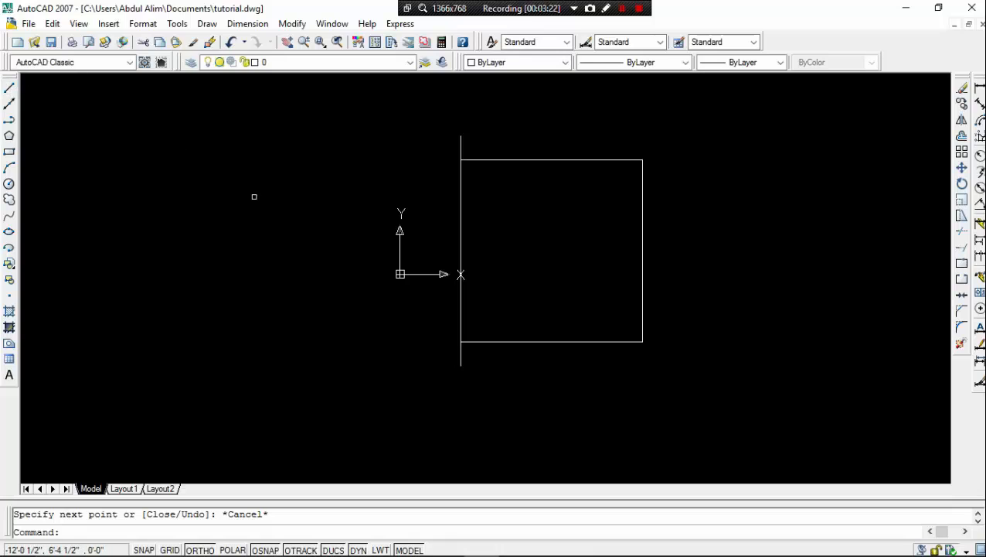
key(Return)
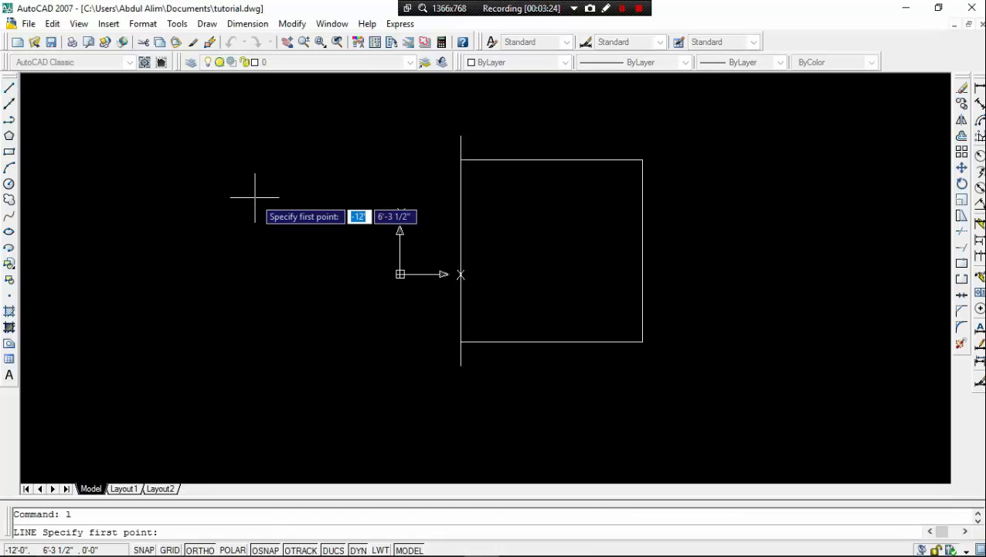
click(461, 366)
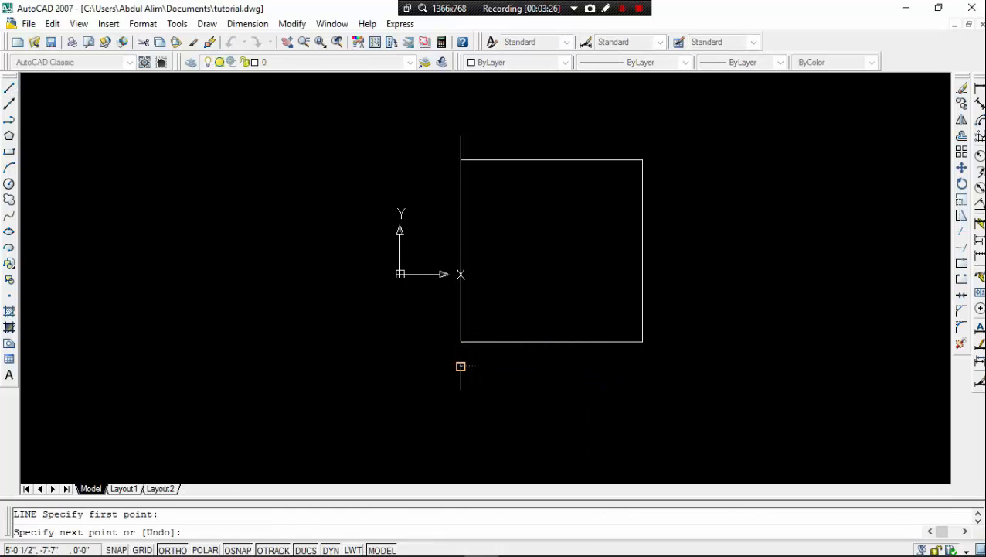
text(1)
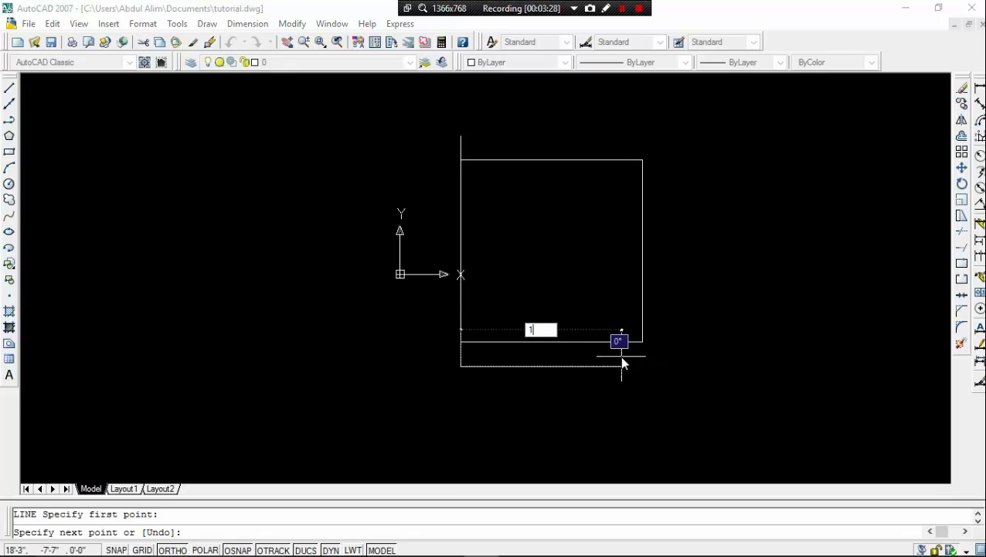
text(3')
key(Return)
click(617, 341)
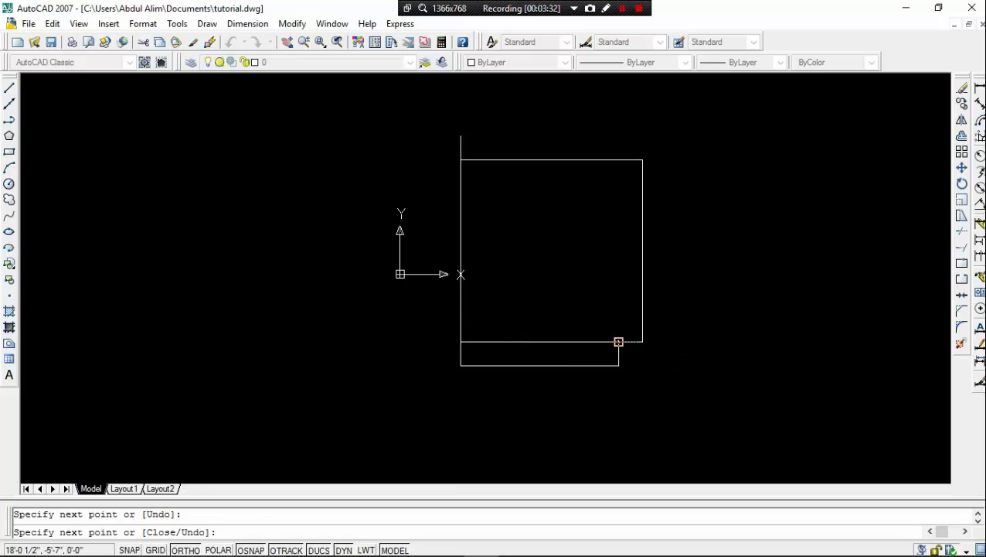
key(Escape)
Draw a three-point arc with ortho off from the long vertical's upper end to the square's upper right corner
middle_drag(518, 230, 502, 284)
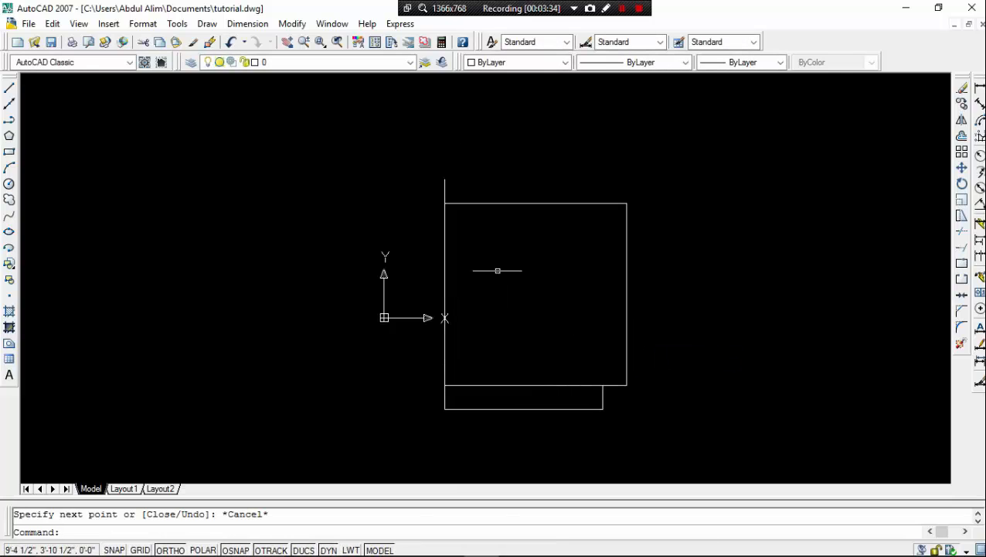
click(8, 167)
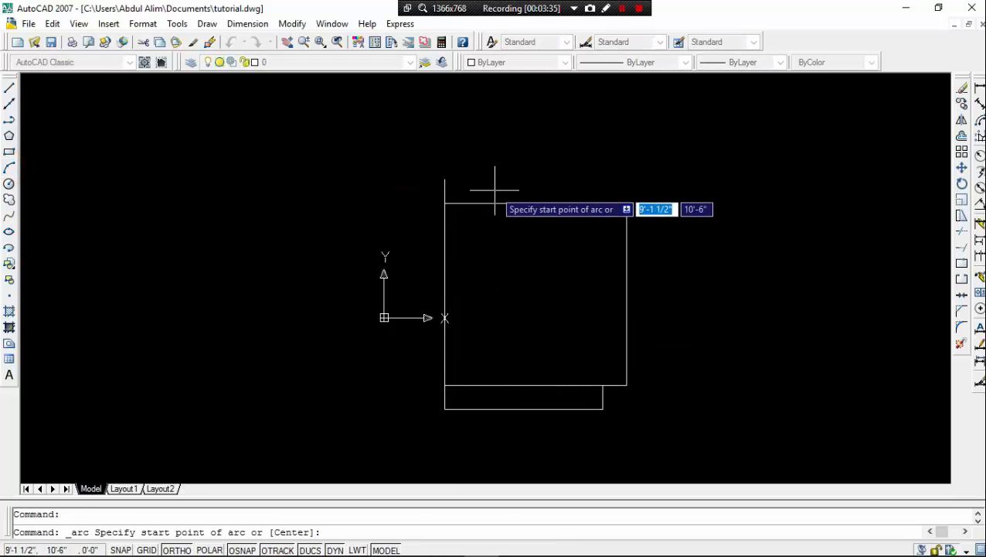
click(445, 179)
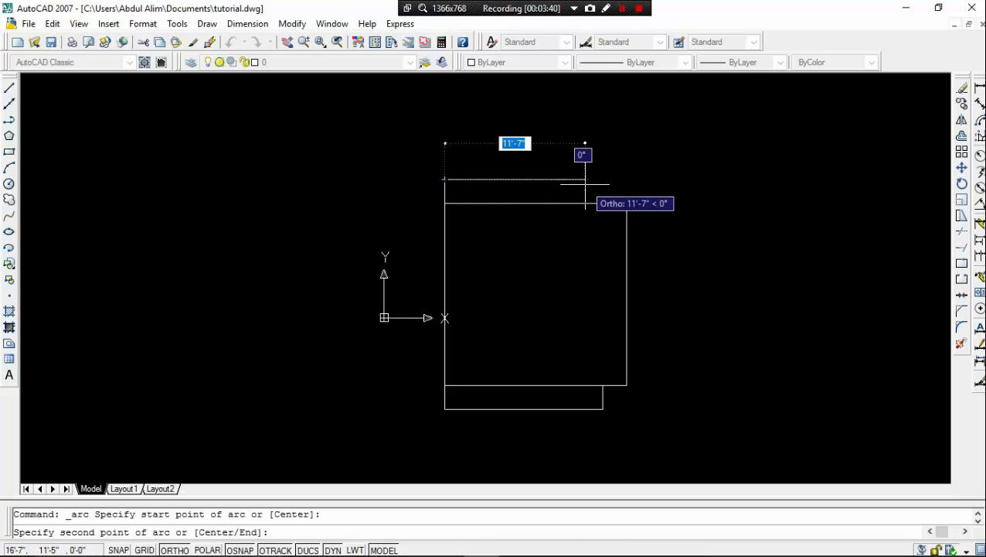
key(F8)
click(544, 180)
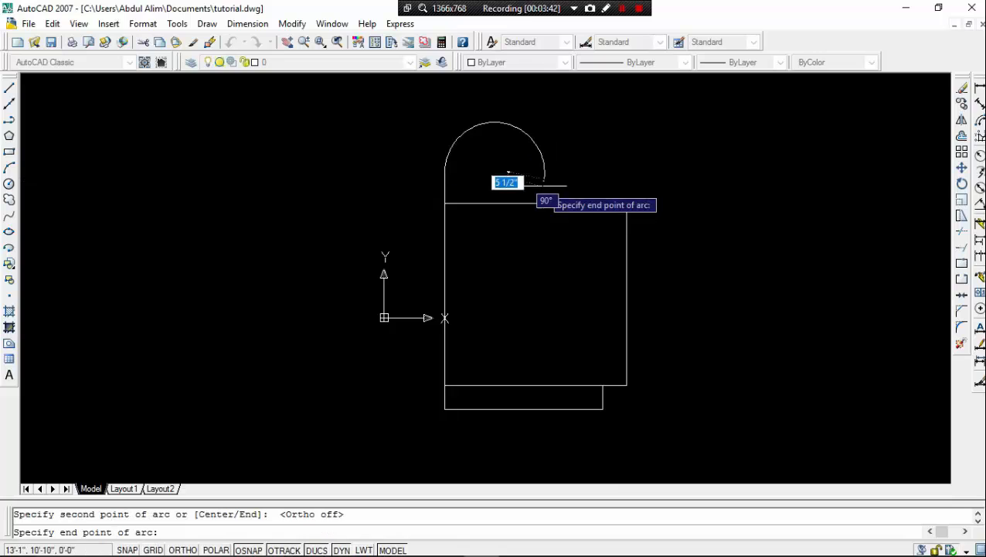
click(627, 203)
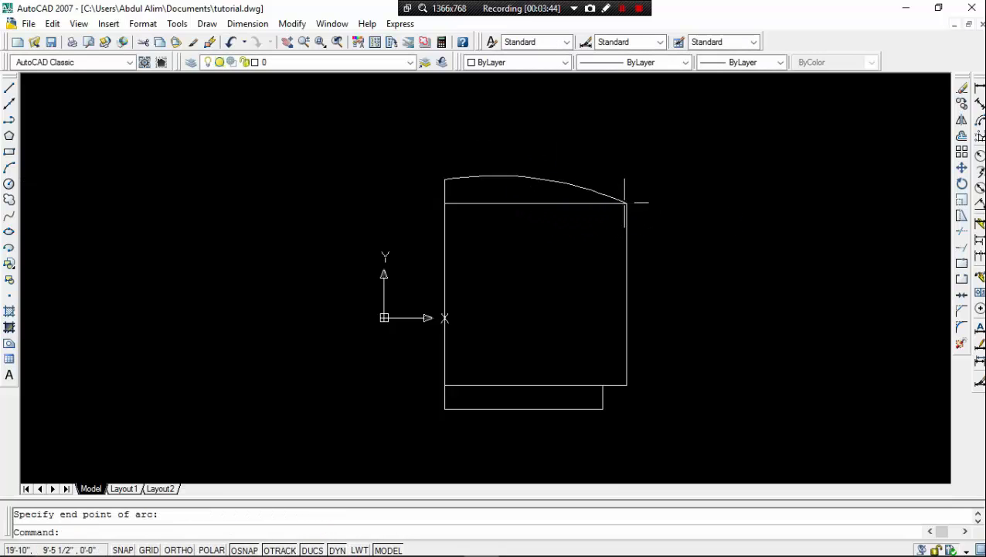
key(Escape)
Flatten the roof arc by stretching its midpoint straight down about 7"
click(544, 178)
scroll(544, 179, up, 2)
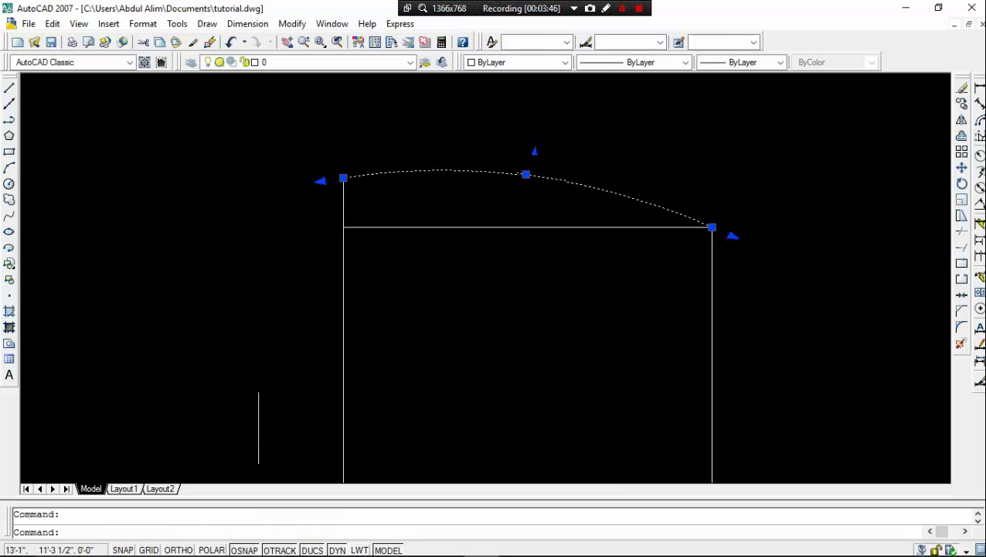
scroll(533, 174, up, 1)
click(526, 174)
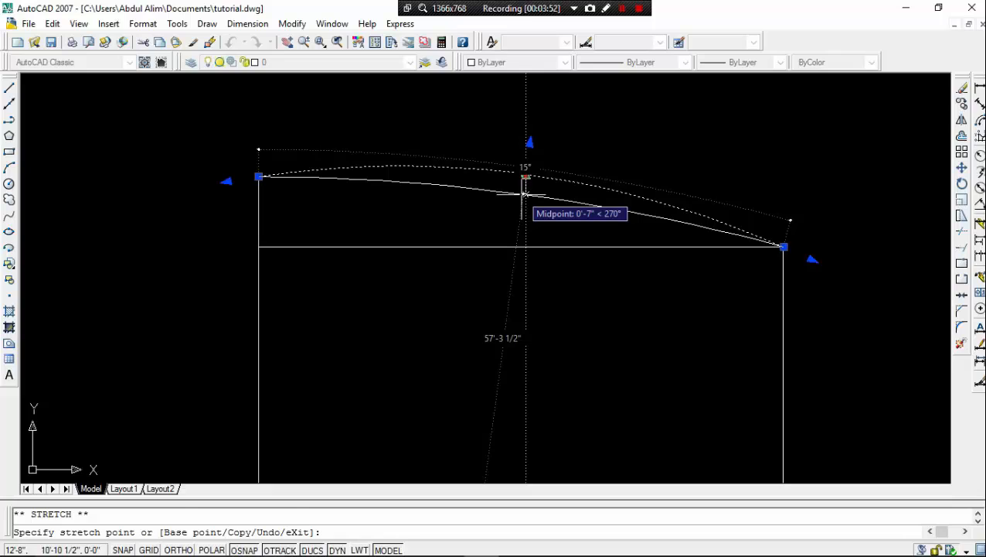
click(525, 192)
Draw a three-point arc from the square's lower left corner to the lower right corner of the narrow strip below it
scroll(523, 194, down, 4)
middle_drag(502, 247, 510, 177)
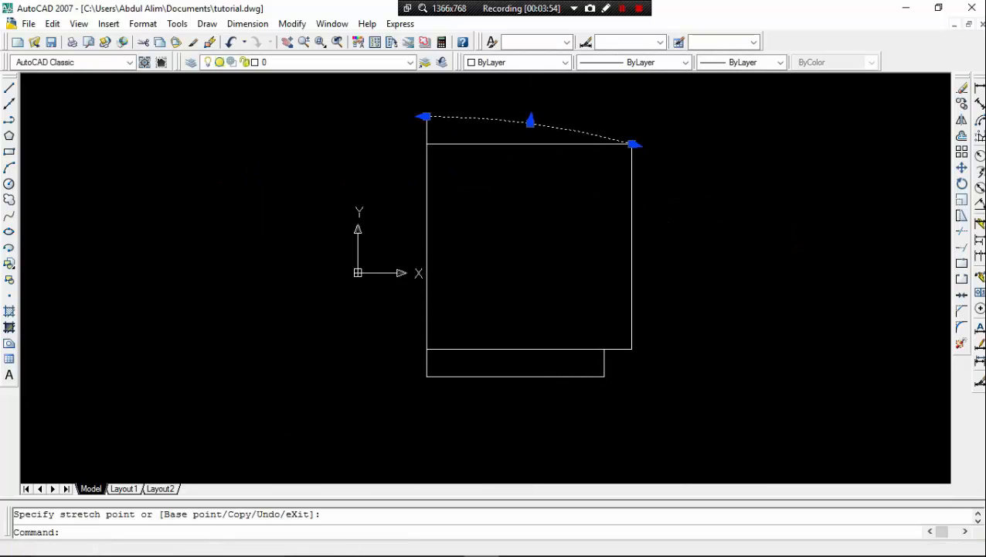
scroll(473, 342, up, 4)
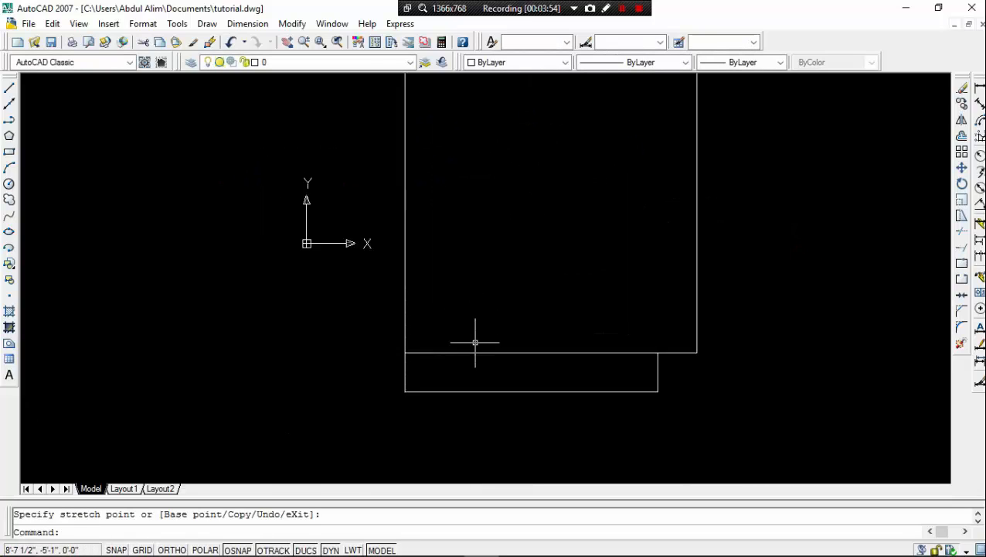
click(9, 167)
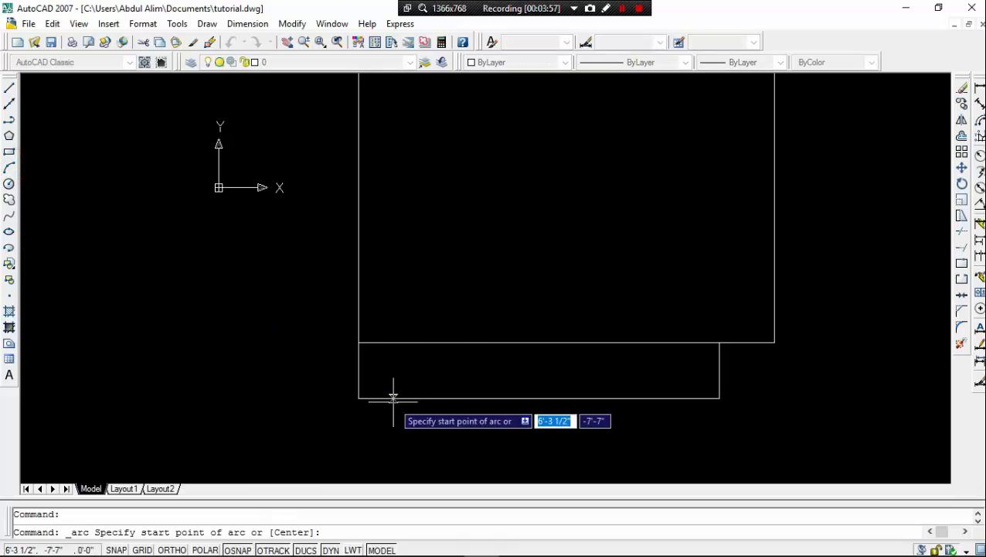
click(358, 342)
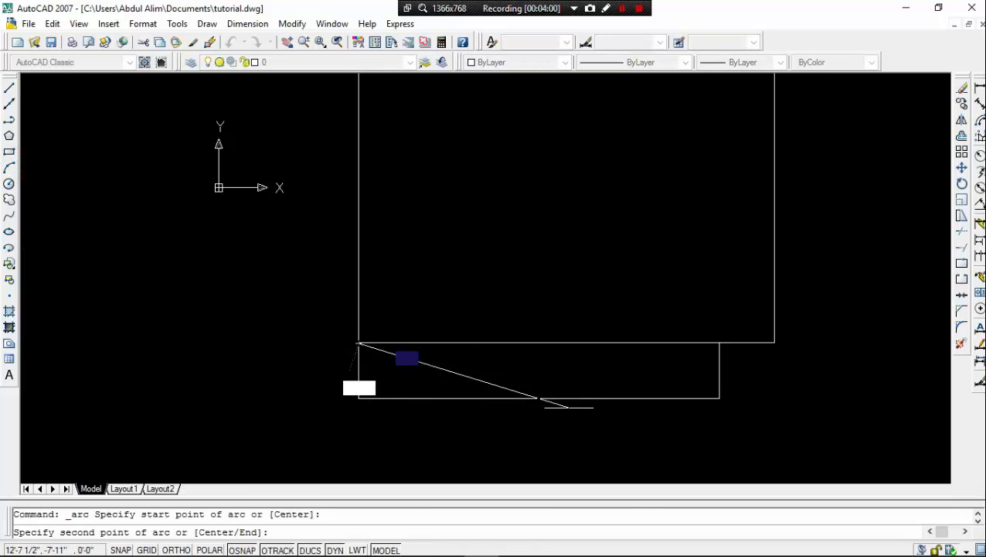
click(531, 365)
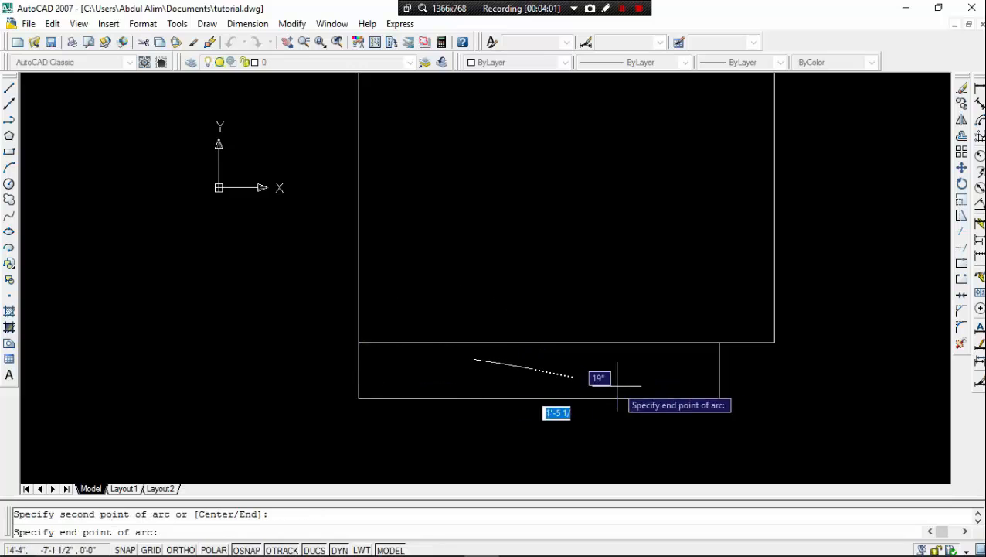
click(719, 398)
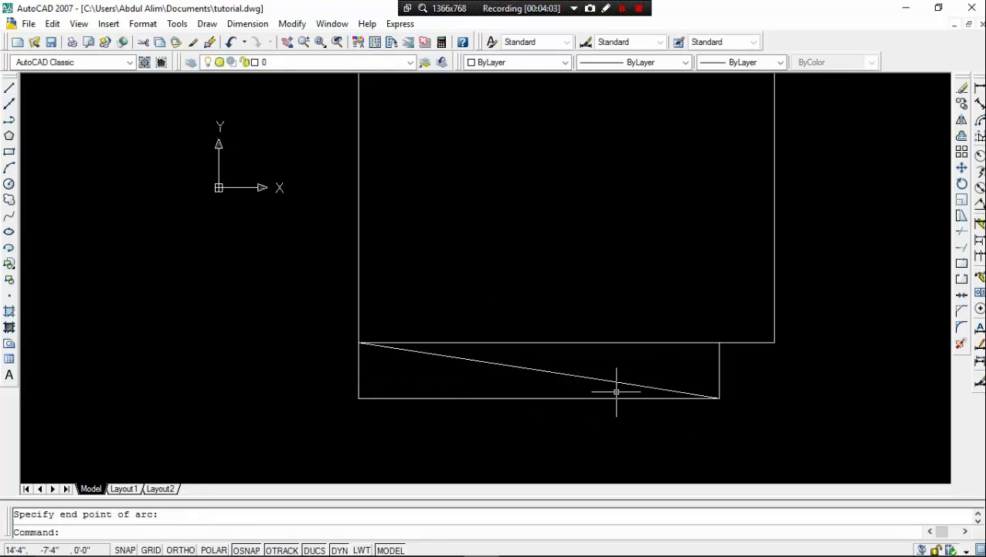
Bulge the bottom arc by stretching its midpoint straight up about 6 1/2"
click(539, 370)
click(539, 369)
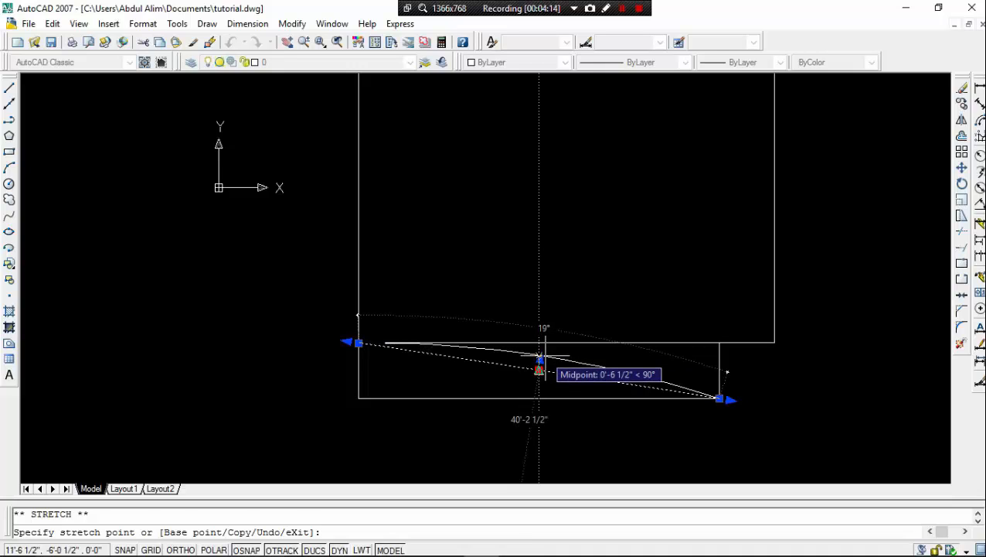
click(539, 361)
scroll(576, 350, up, 3)
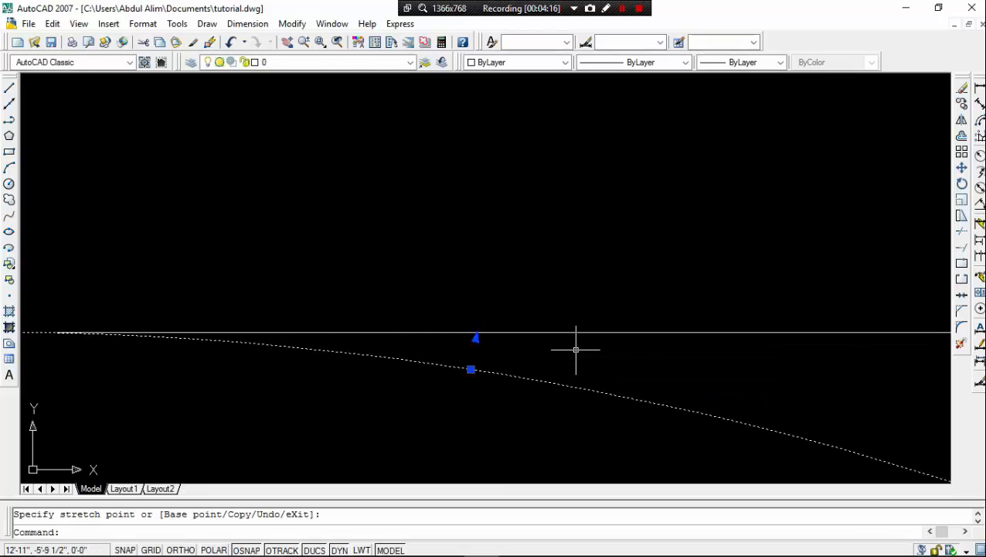
scroll(576, 349, down, 3)
middle_drag(572, 348, 537, 316)
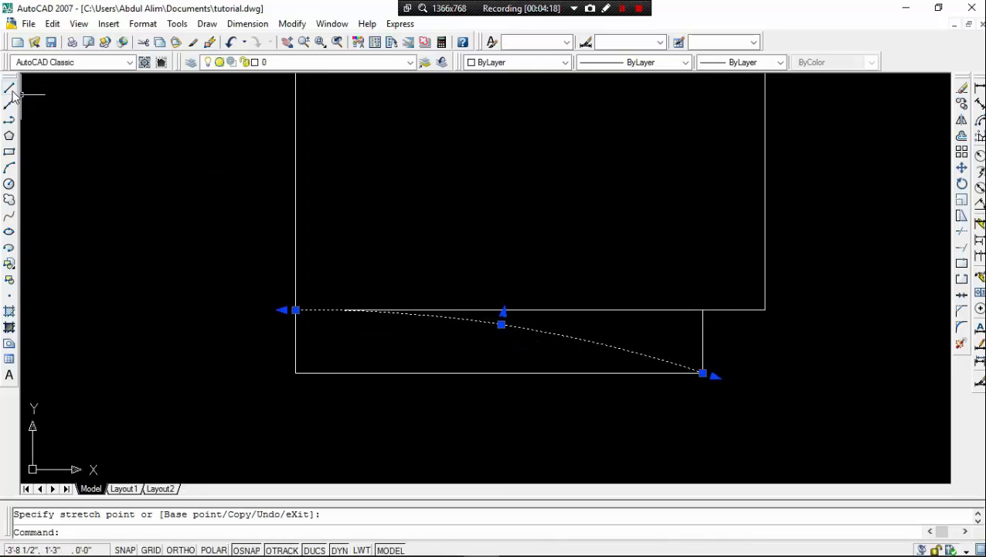
Draw a sloping line from the bottom arc's outer end to the square's lower right corner
click(11, 90)
click(702, 373)
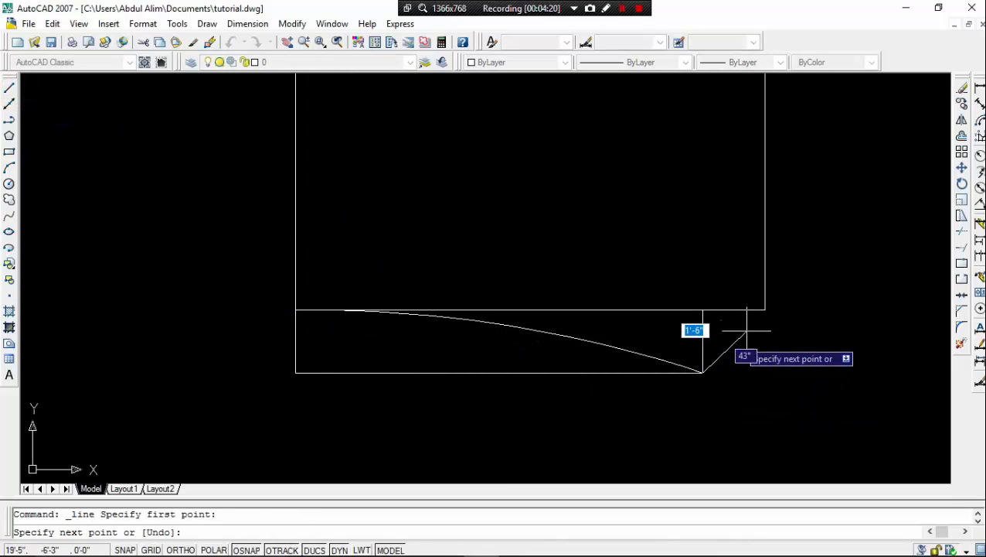
click(765, 310)
key(Escape)
Erase the square's base line, the short vertical at the arc's outer end and the lowest horizontal line
scroll(667, 354, up, 2)
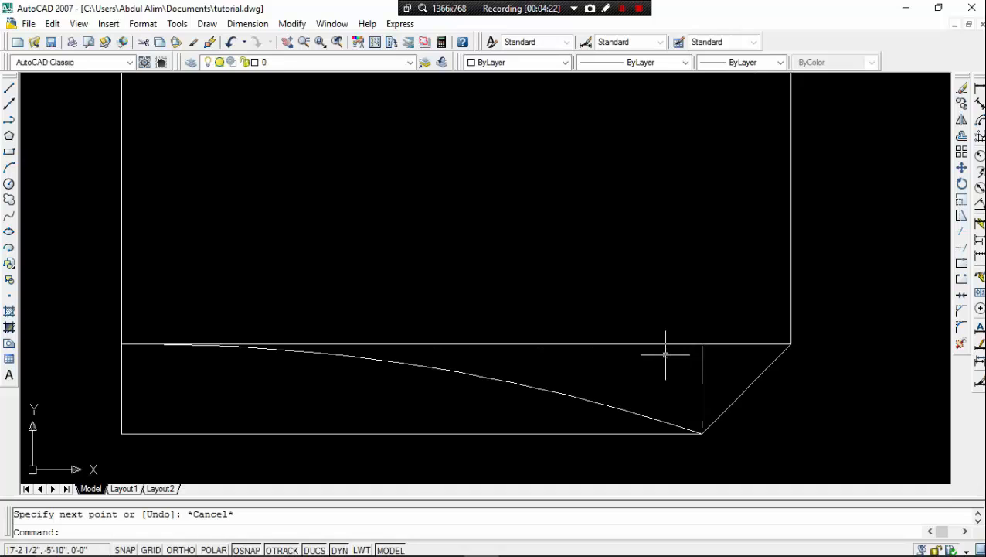
scroll(665, 354, down, 3)
scroll(696, 357, up, 3)
drag(696, 359, 638, 329)
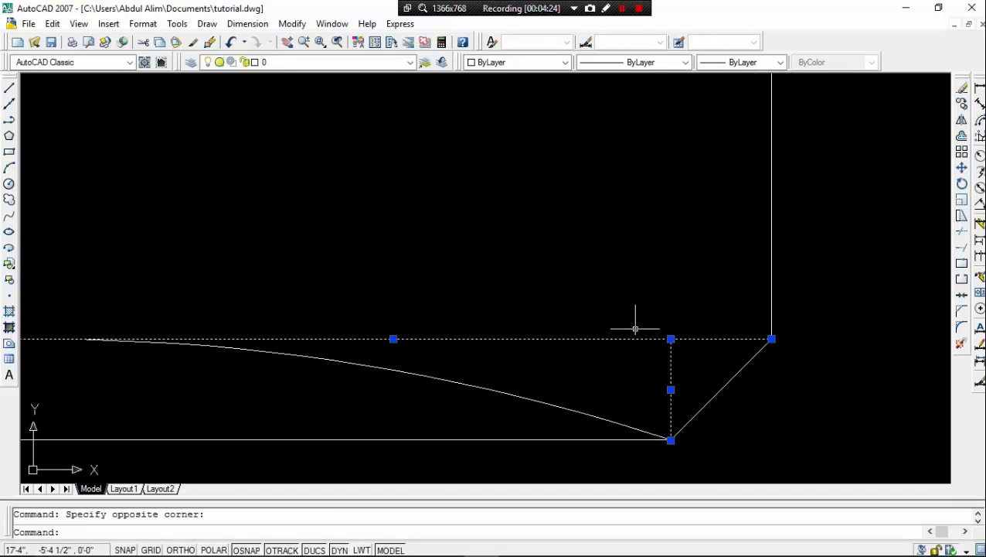
key(Delete)
scroll(820, 225, down, 5)
scroll(755, 278, up, 4)
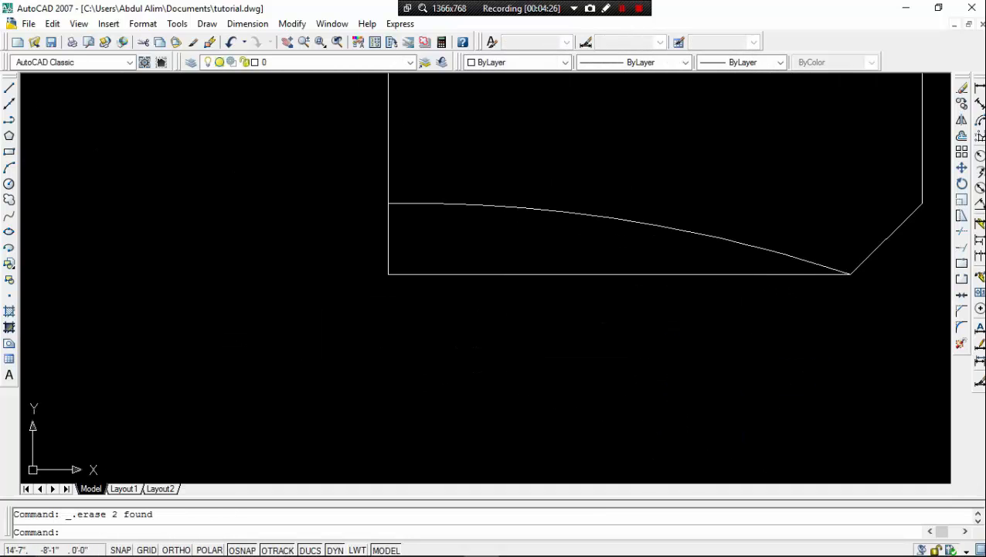
drag(709, 304, 633, 264)
middle_drag(632, 296, 641, 403)
key(Delete)
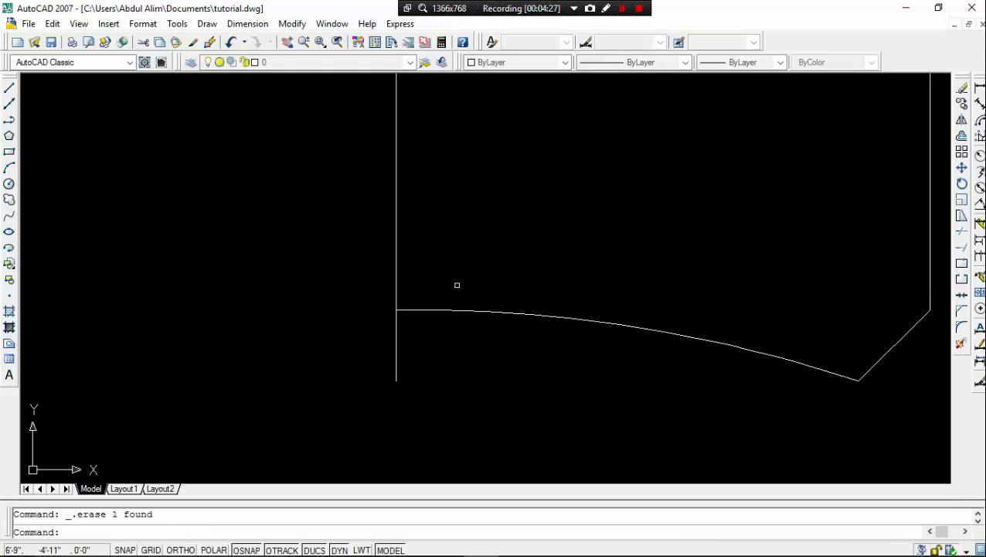
Erase the long vertical line on the inner side and the short vertical stub left below the bottom arc
click(438, 229)
click(352, 179)
key(Delete)
scroll(452, 182, down, 5)
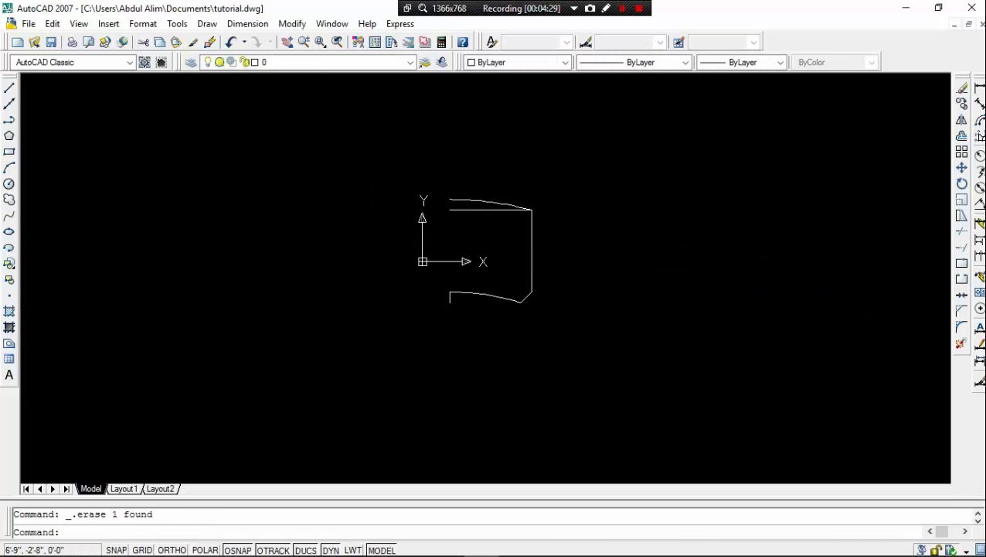
scroll(461, 308, up, 4)
click(412, 320)
click(379, 302)
key(Delete)
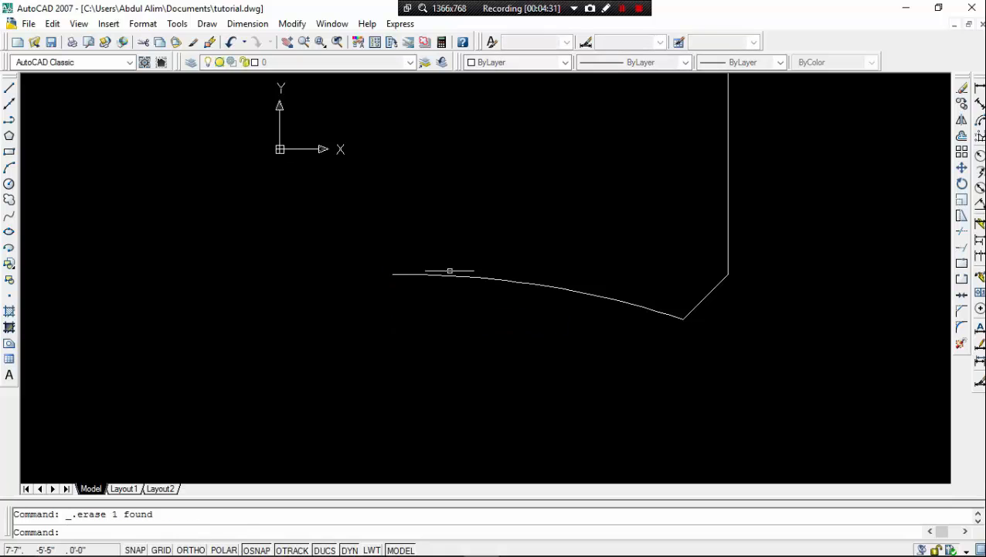
Erase the horizontal line beneath the roof arc
scroll(467, 259, down, 7)
middle_drag(473, 297, 463, 411)
scroll(460, 416, down, 1)
scroll(487, 252, up, 2)
click(485, 273)
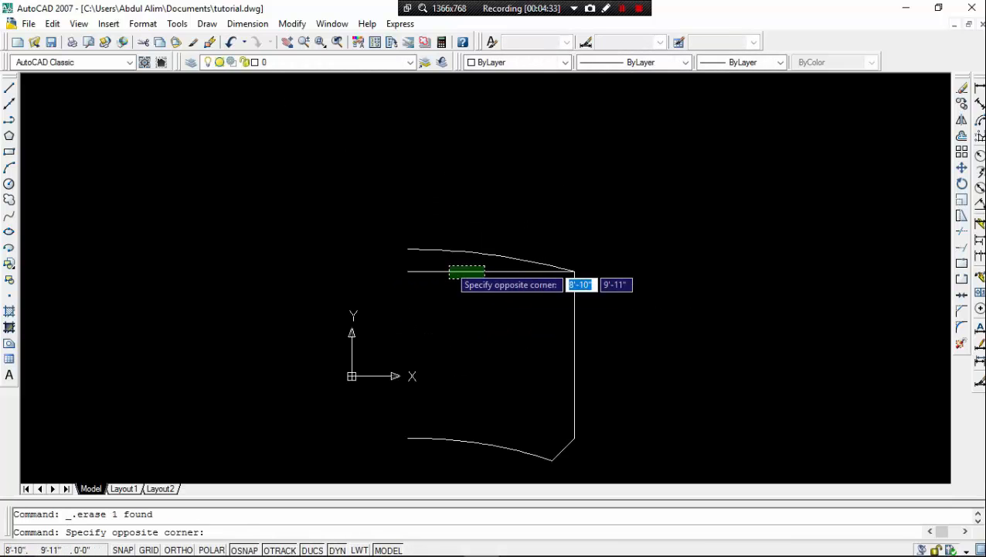
click(450, 276)
scroll(489, 275, down, 4)
middle_drag(489, 275, 561, 217)
scroll(476, 260, up, 5)
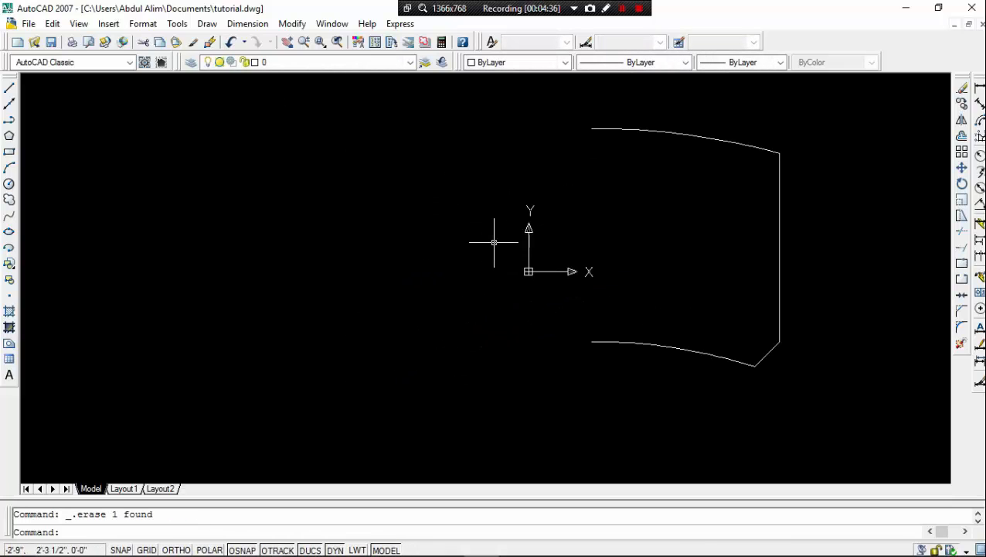
Move the whole profile to the origin, using a base point near the bottom arc's inner end
scroll(560, 237, down, 2)
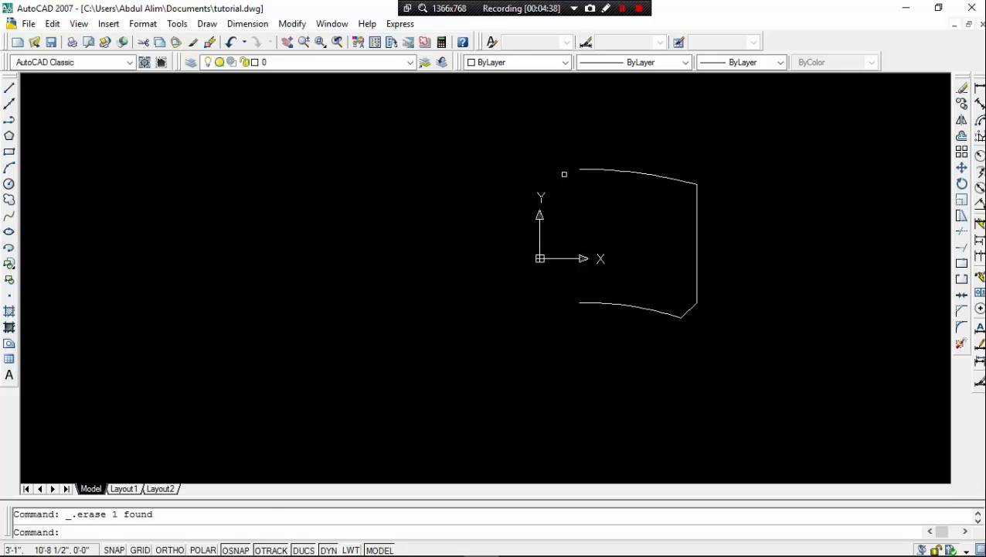
key(ctrl+a)
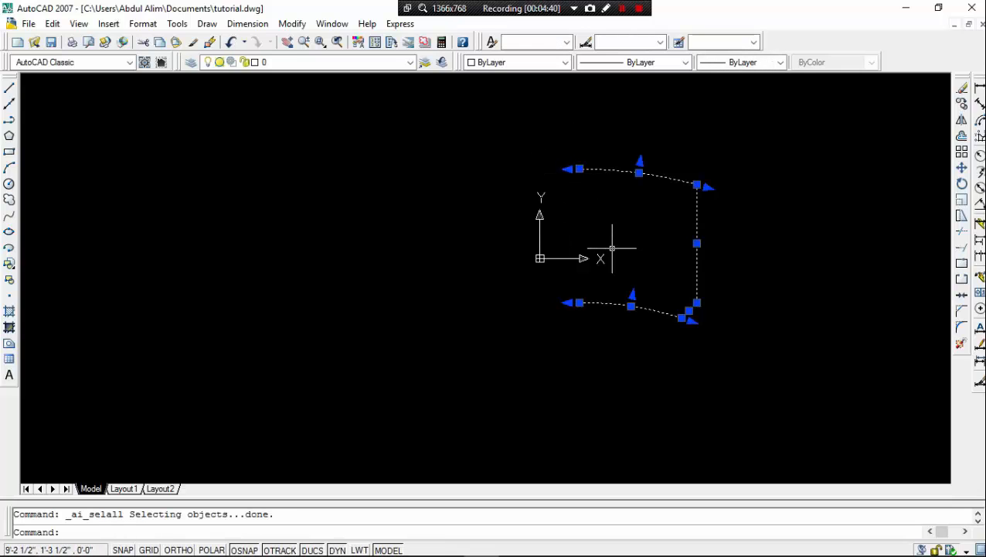
text(m)
key(Return)
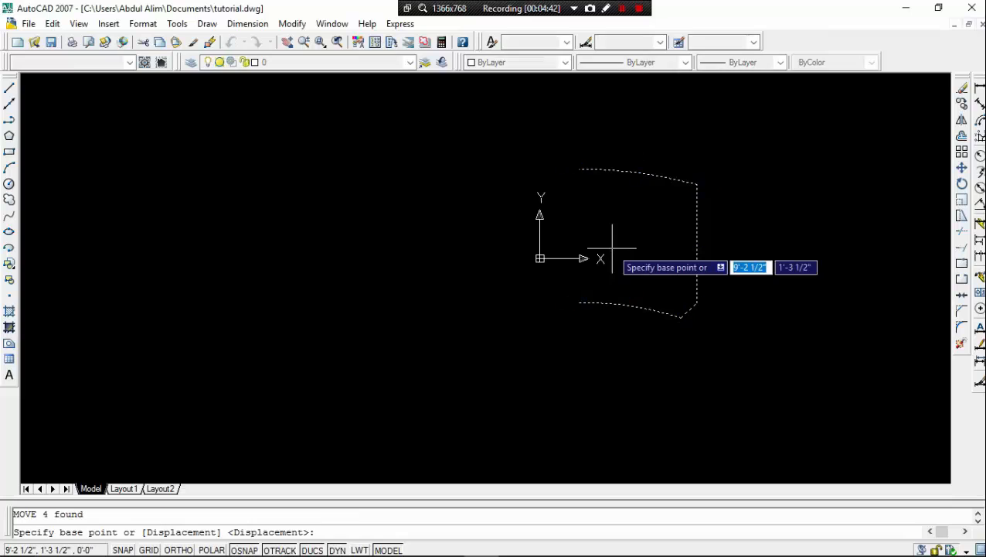
click(583, 302)
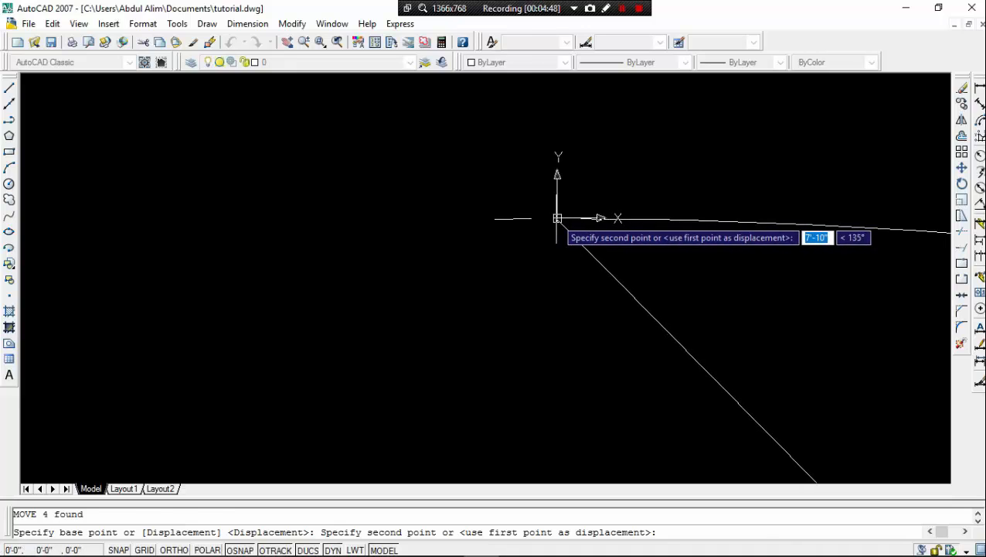
click(558, 218)
scroll(582, 223, up, 3)
middle_drag(582, 223, 552, 274)
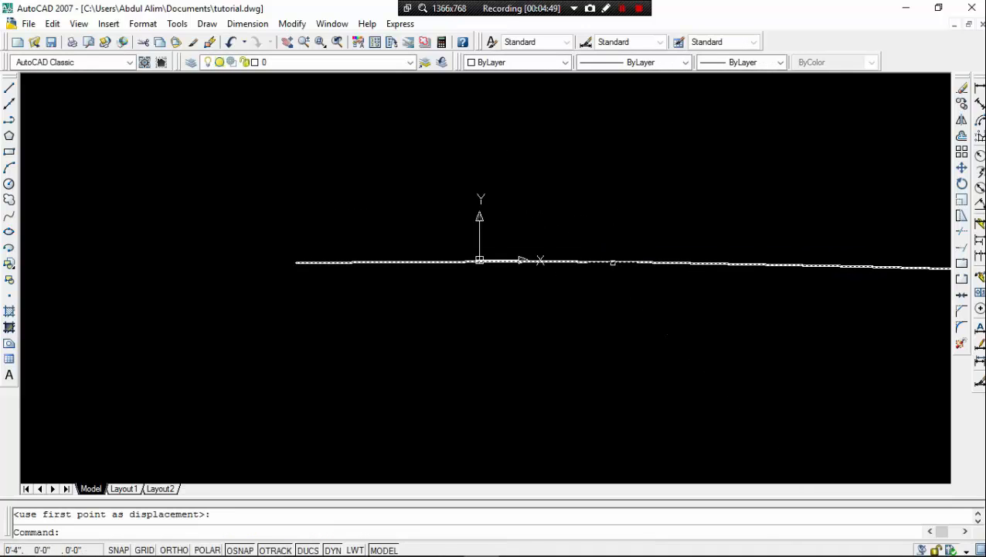
Move the whole profile so the bottom arc's exact inner endpoint sits on the origin 0,0
key(ctrl+a)
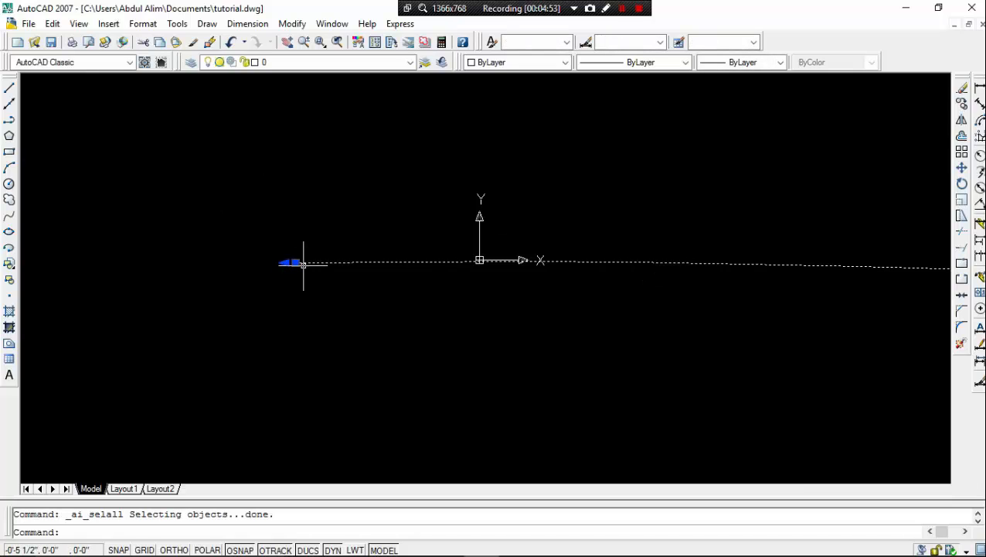
key(alt+Tab)
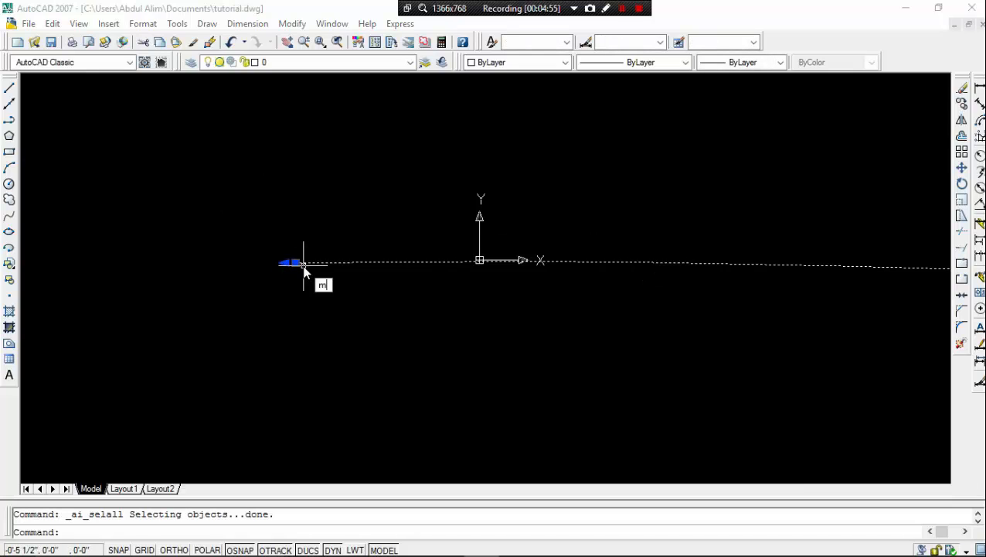
key(Return)
click(295, 263)
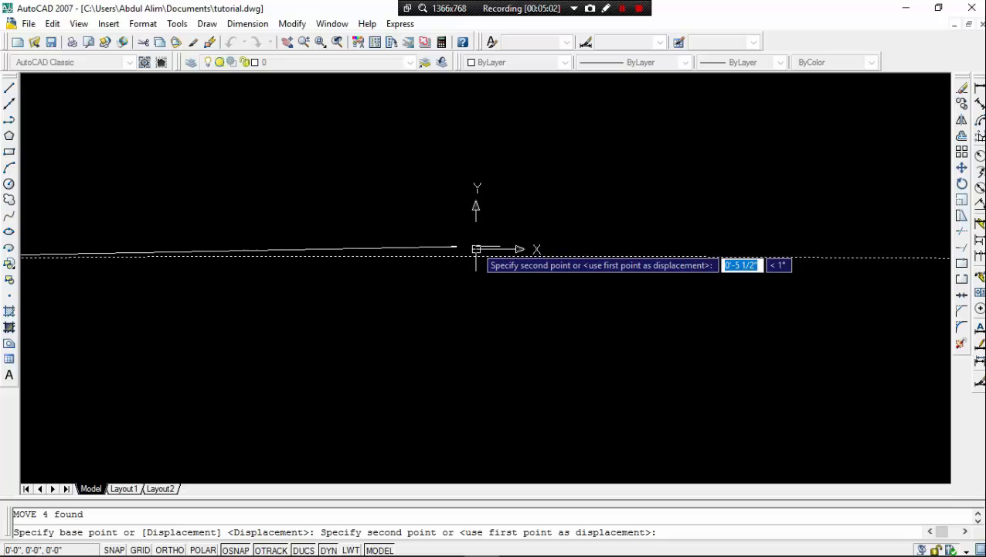
click(477, 249)
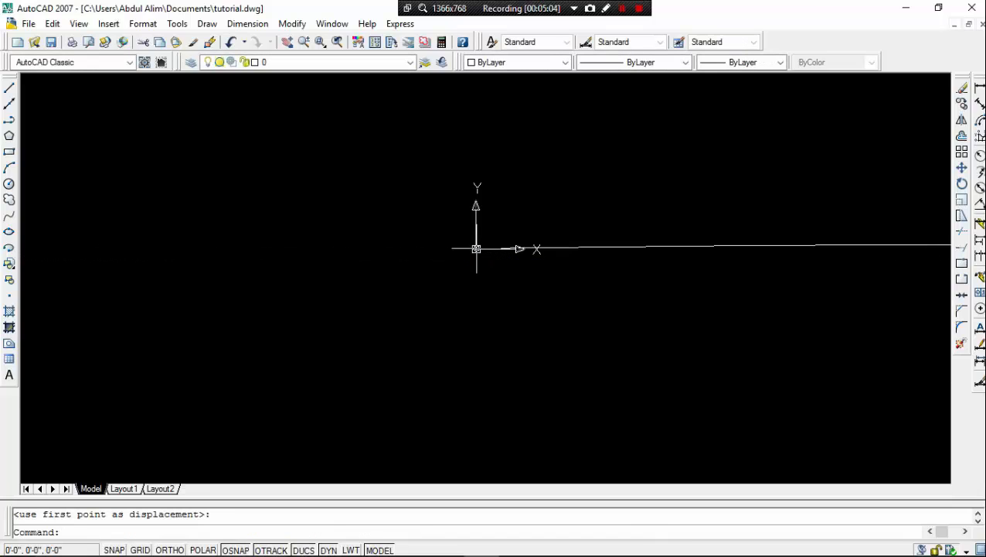
middle_drag(476, 249, 475, 256)
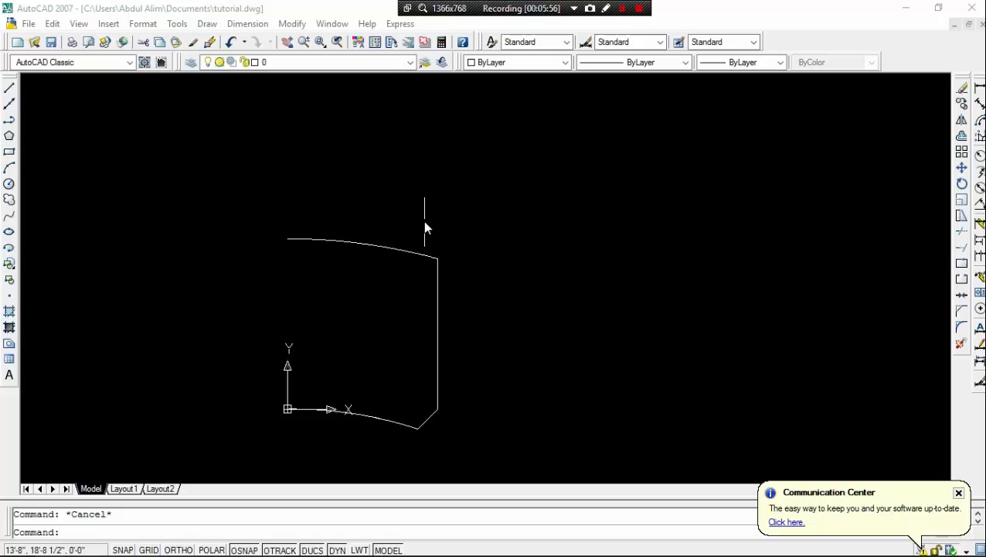
scroll(422, 220, up, 3)
scroll(360, 299, down, 6)
scroll(323, 373, up, 2)
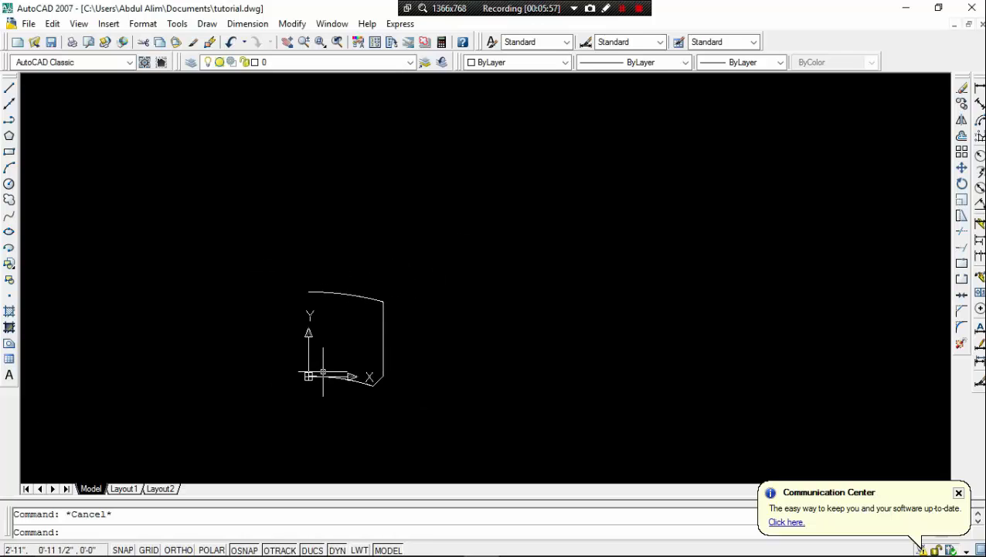
scroll(323, 373, up, 4)
scroll(325, 364, down, 3)
click(259, 216)
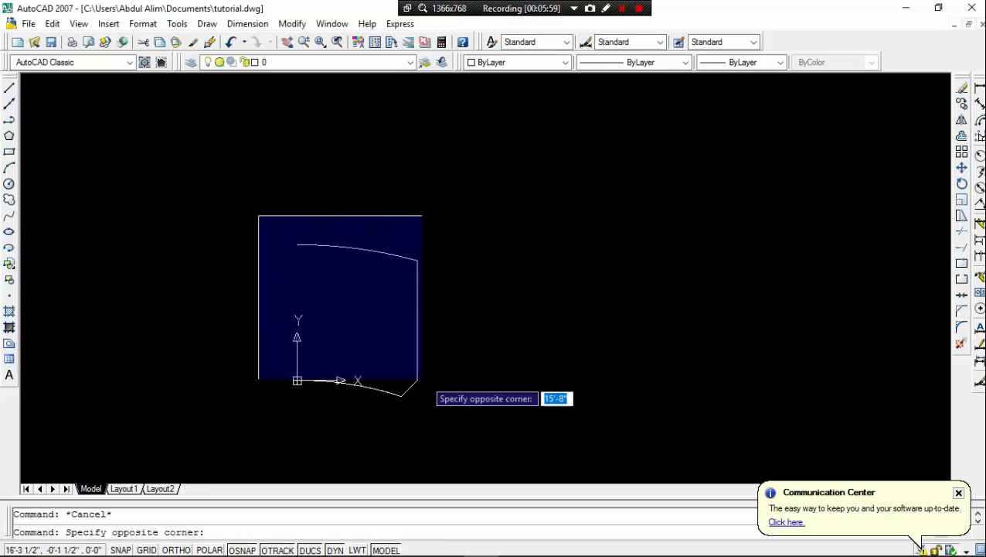
click(422, 380)
key(Escape)
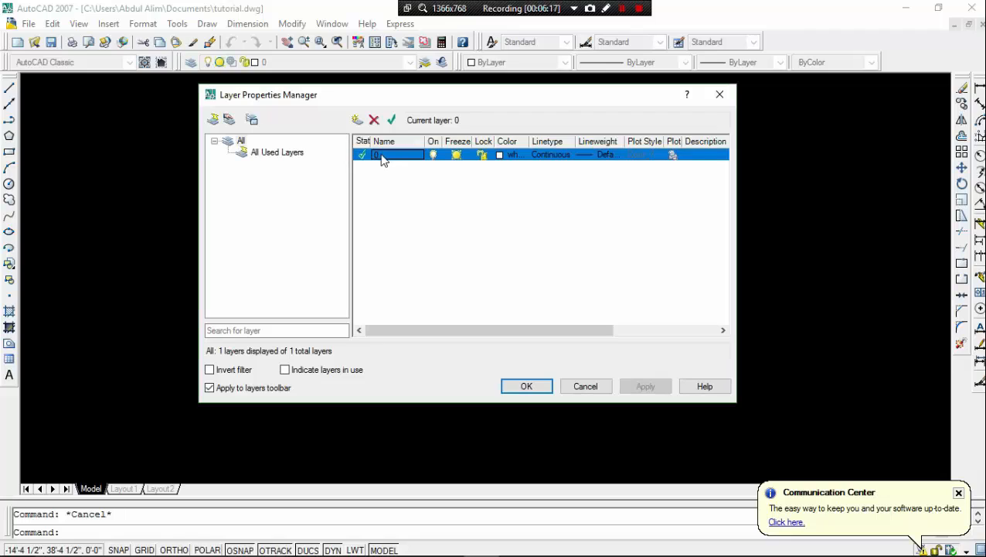
Create a new layer named fram, make it the current layer and set its color to red
click(356, 121)
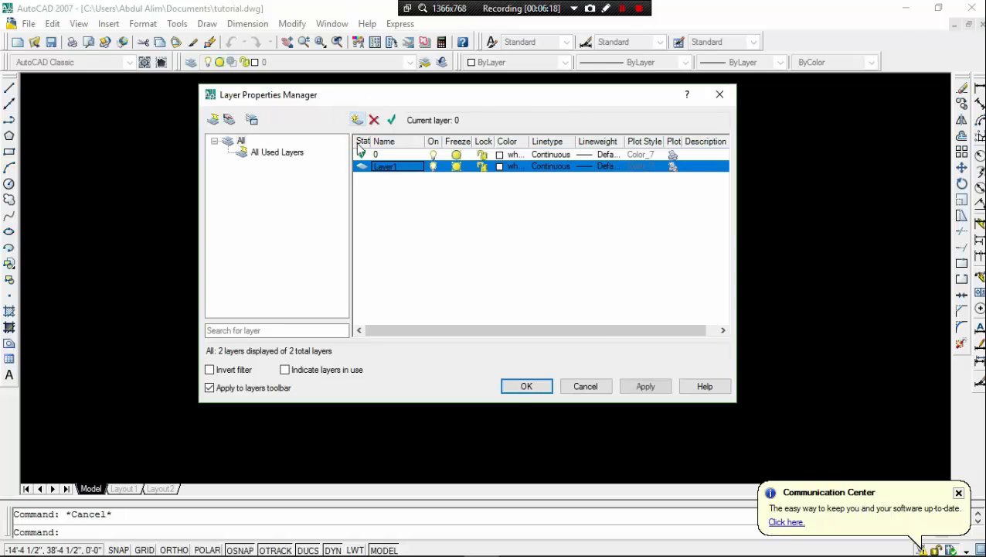
double_click(400, 169)
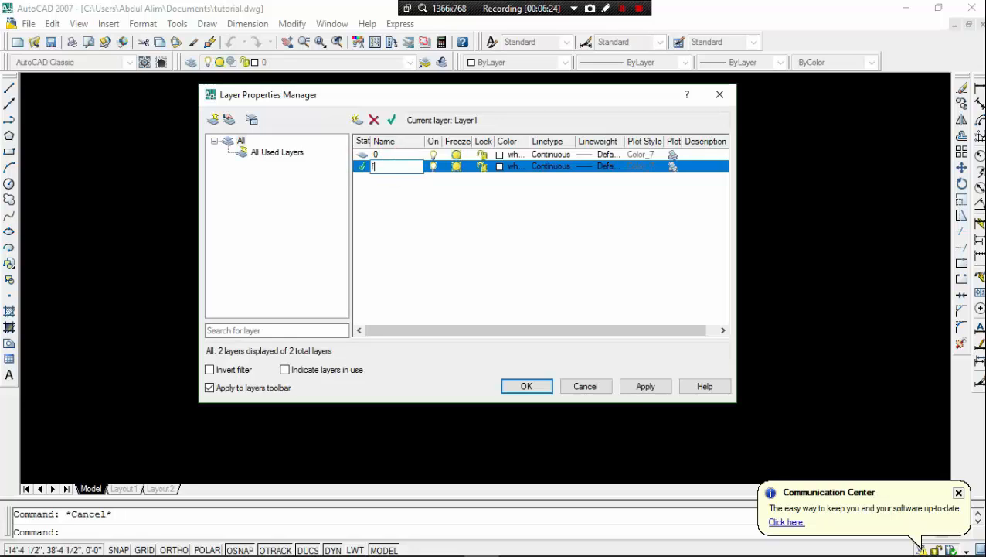
click(499, 169)
click(499, 169)
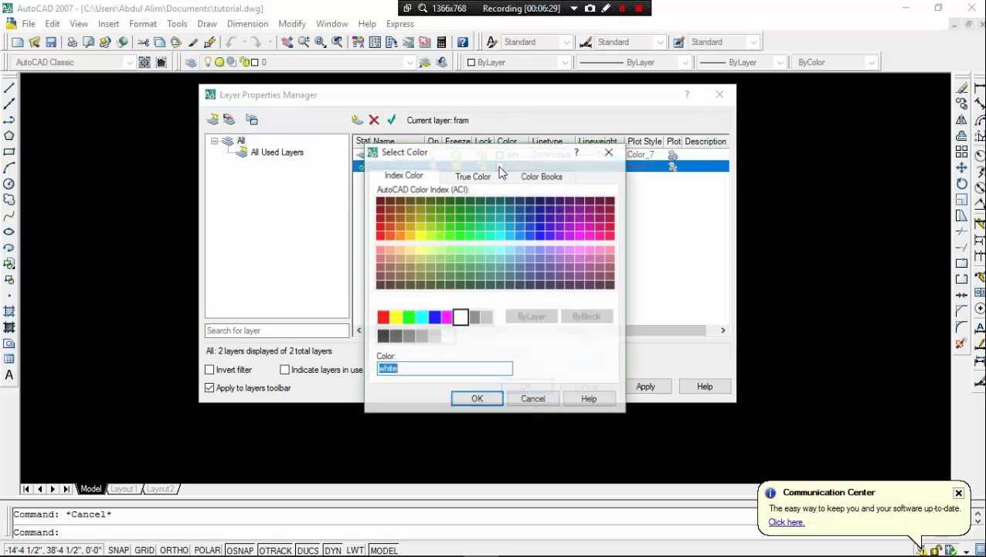
click(383, 317)
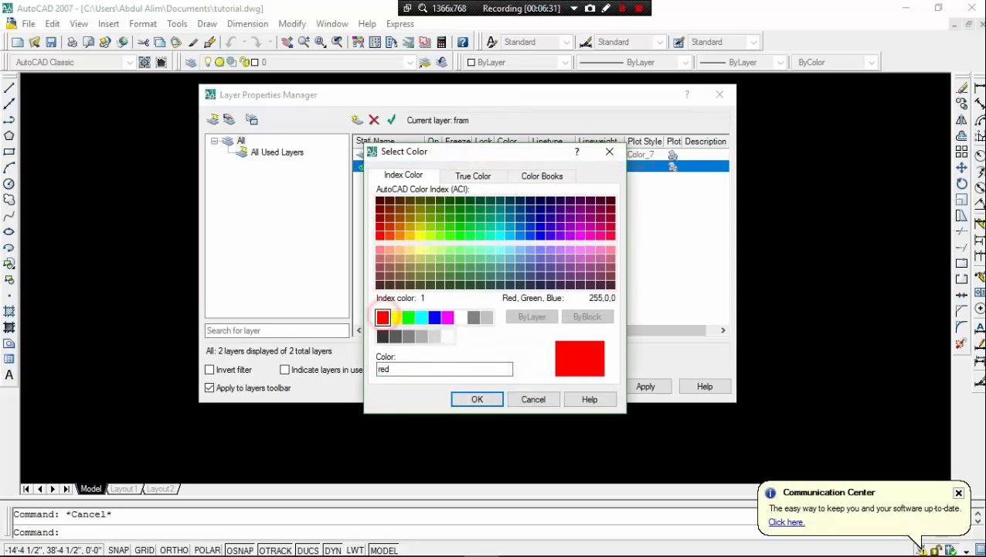
click(470, 398)
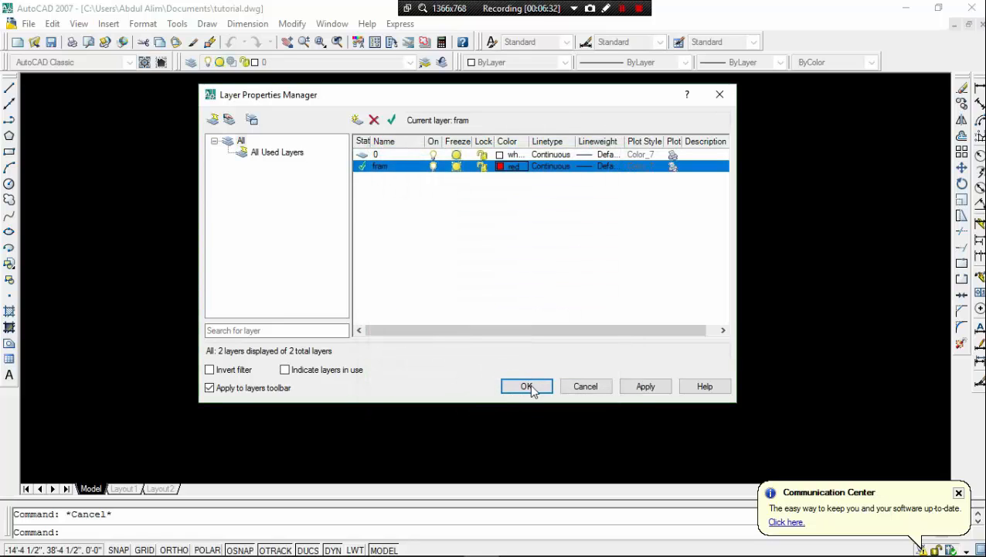
click(527, 386)
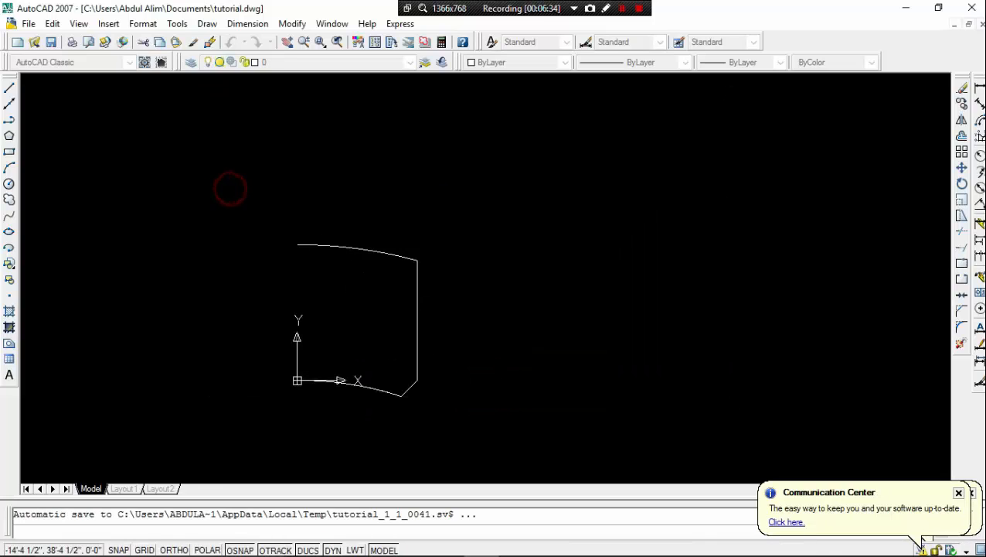
Assign the whole tank profile to the fram layer and save the drawing
click(231, 188)
click(452, 413)
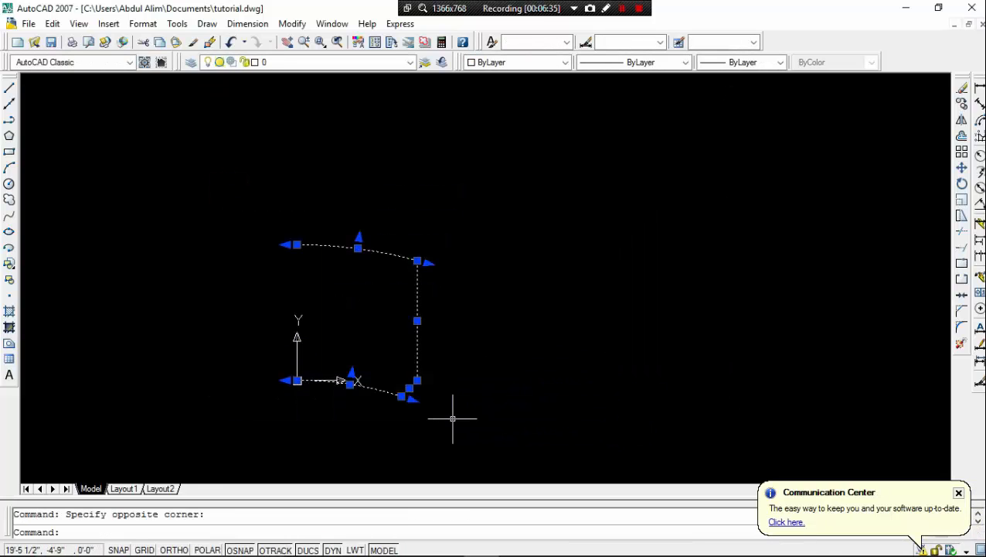
click(406, 63)
click(324, 88)
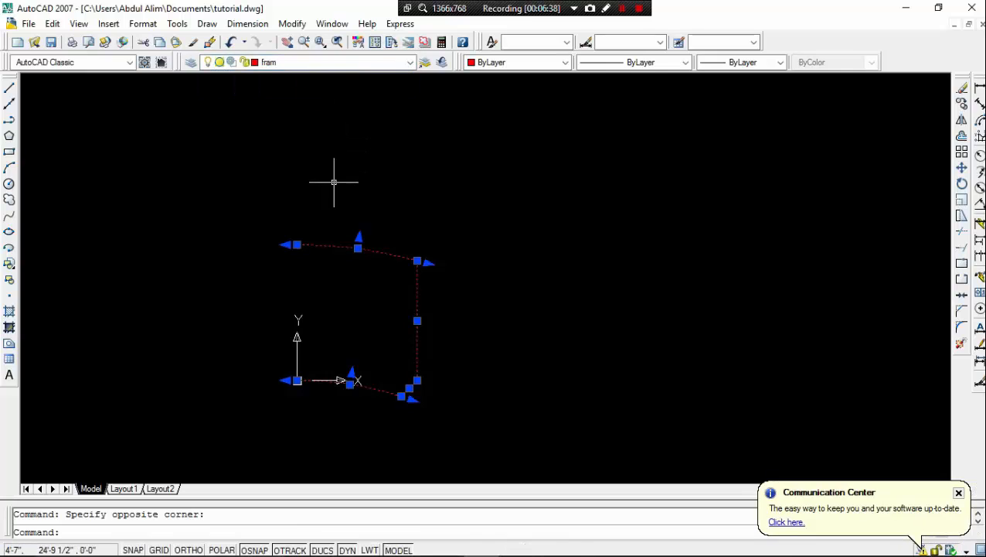
middle_drag(334, 182, 379, 139)
key(Escape)
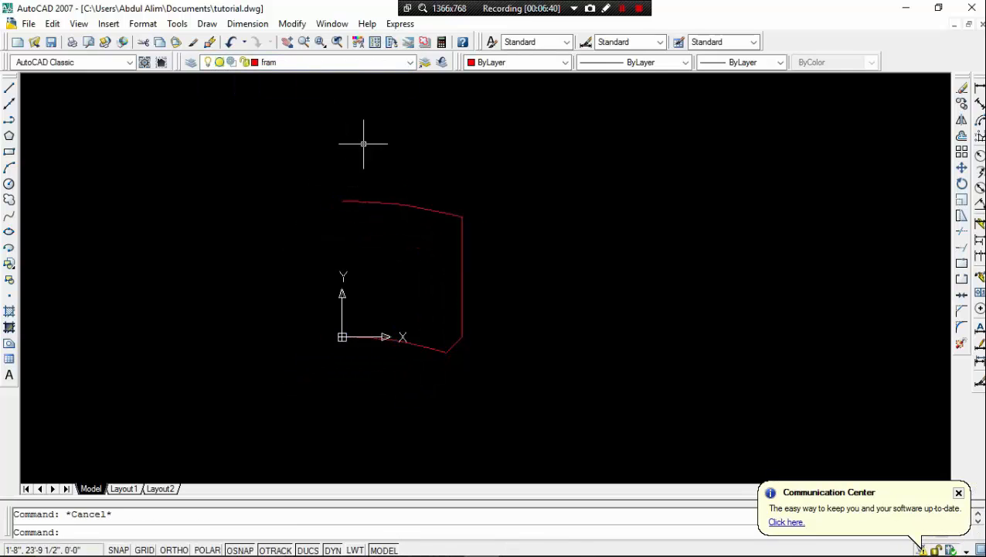
key(ctrl+s)
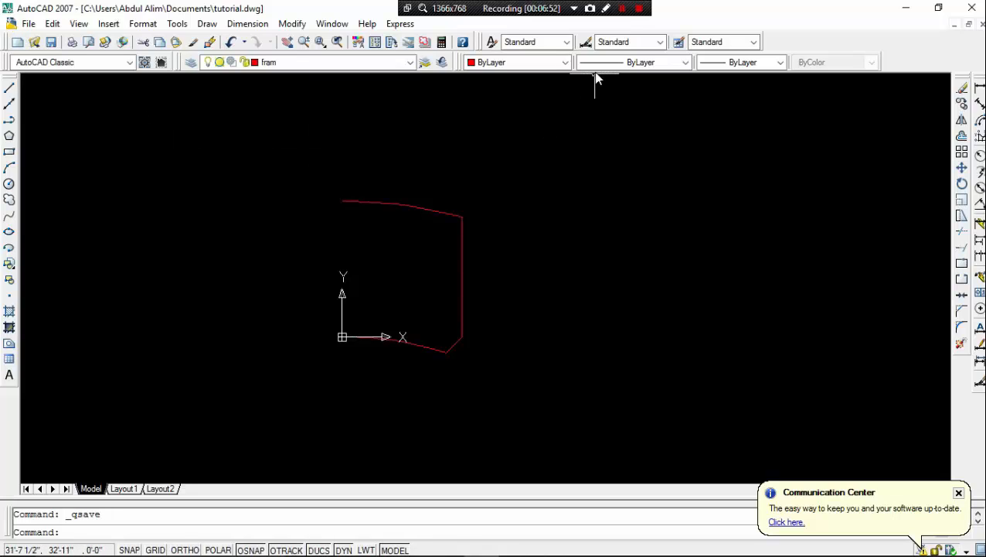
Save a copy of the drawing to the Desktop as sap tank in AutoCAD 2007 DXF format
click(623, 11)
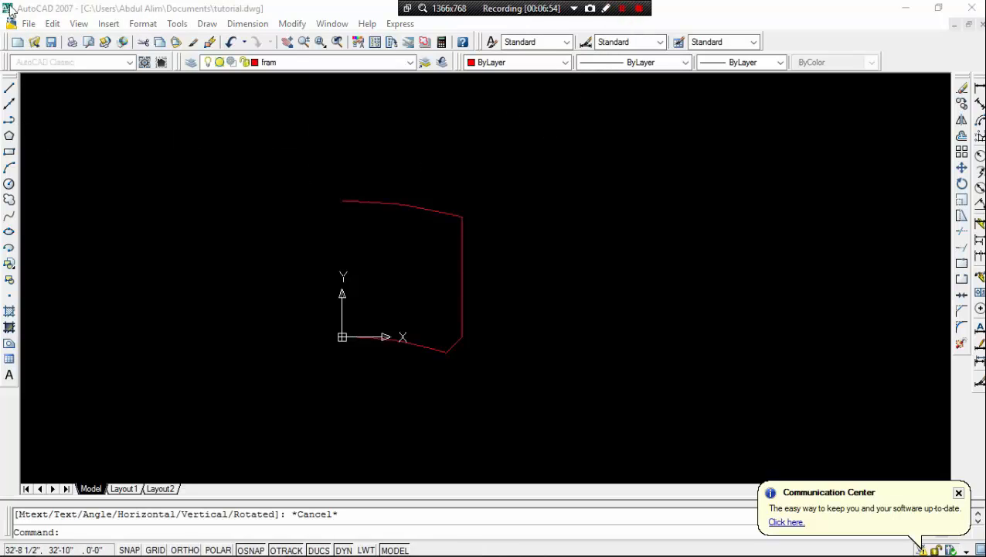
click(28, 24)
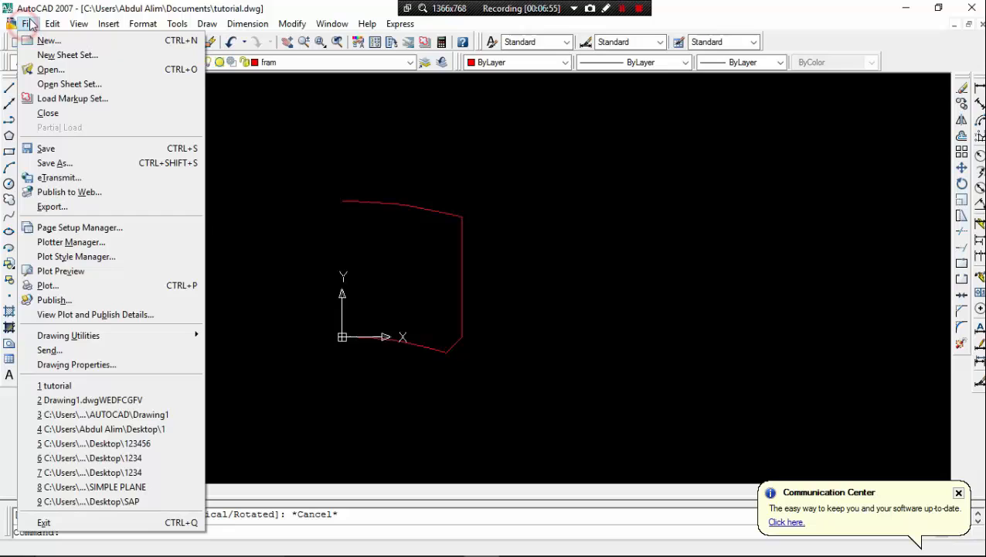
click(99, 163)
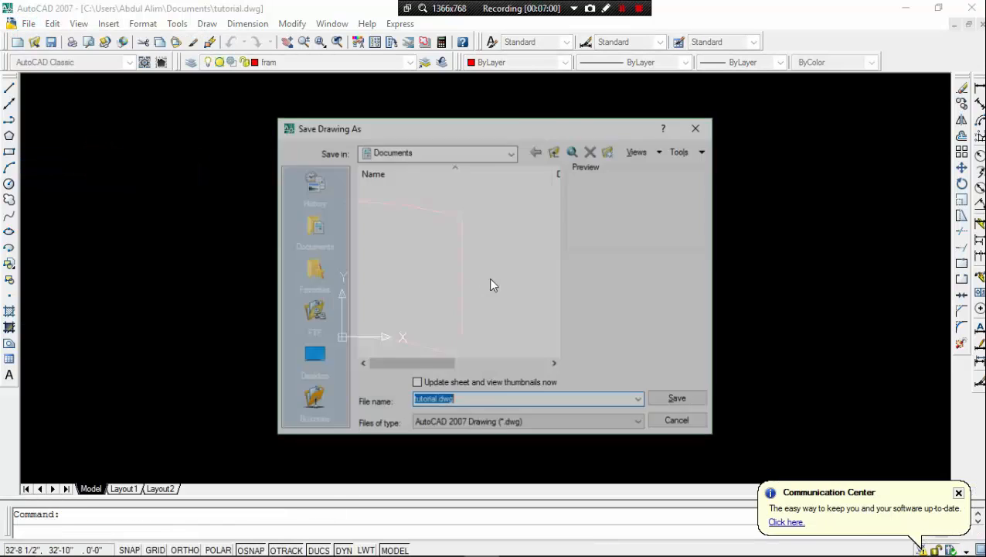
click(324, 356)
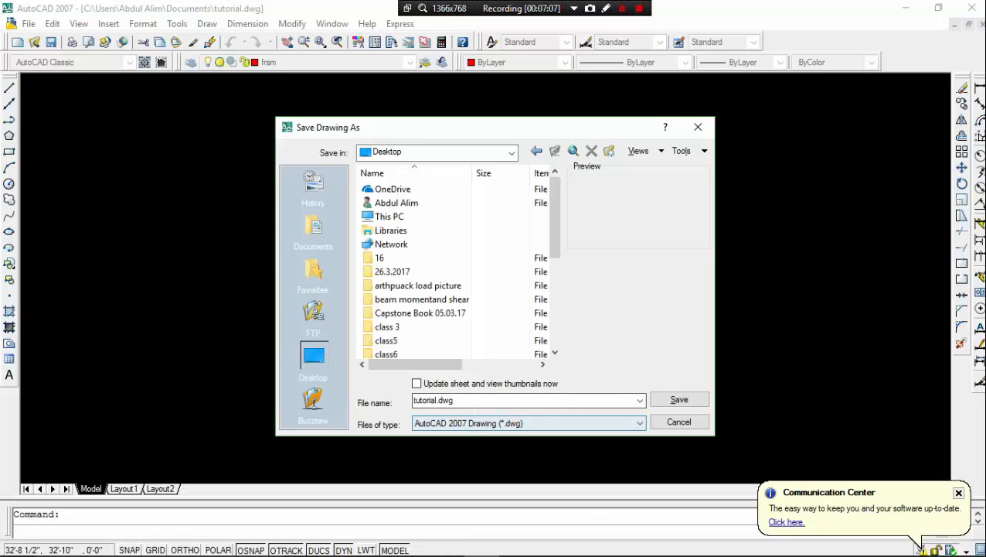
click(472, 402)
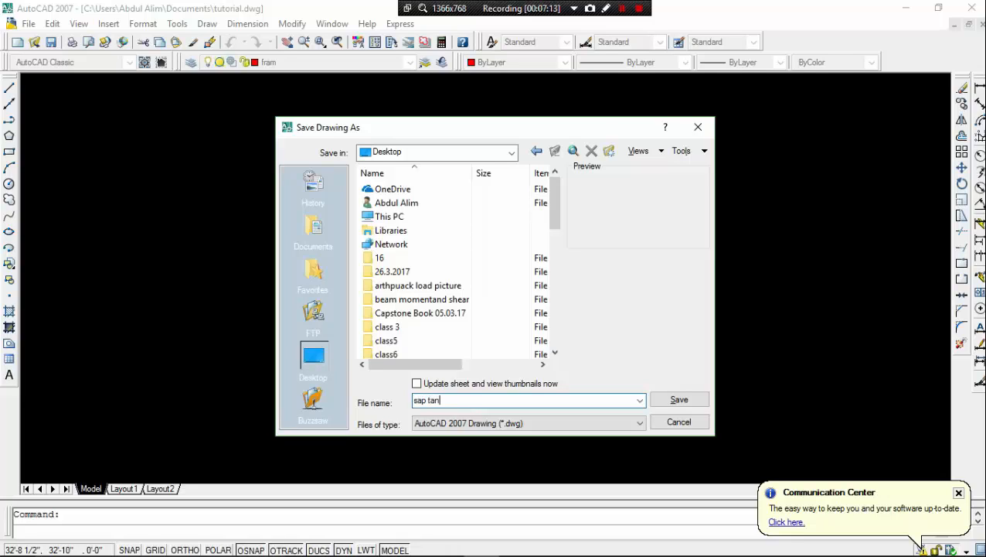
click(640, 423)
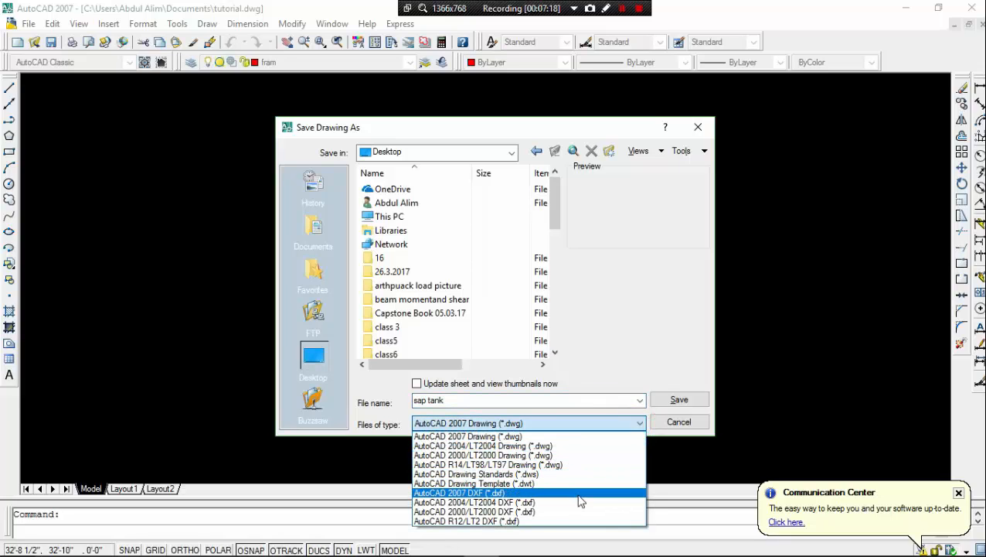
click(578, 495)
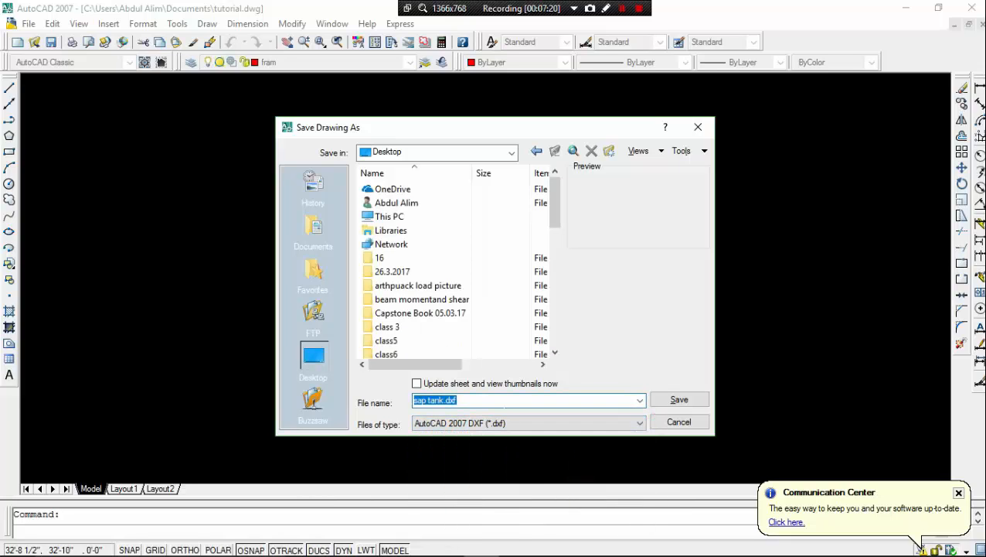
drag(519, 137, 551, 104)
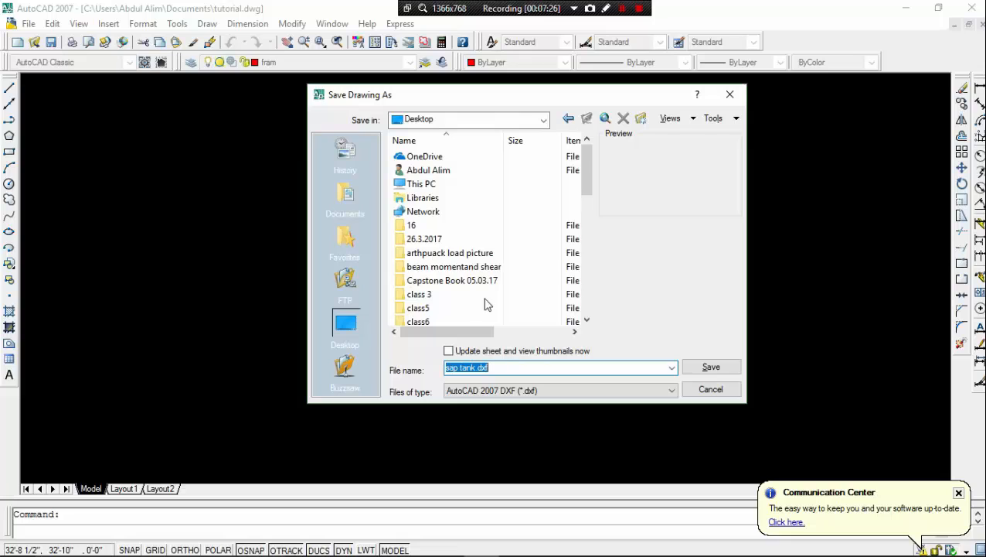
click(701, 368)
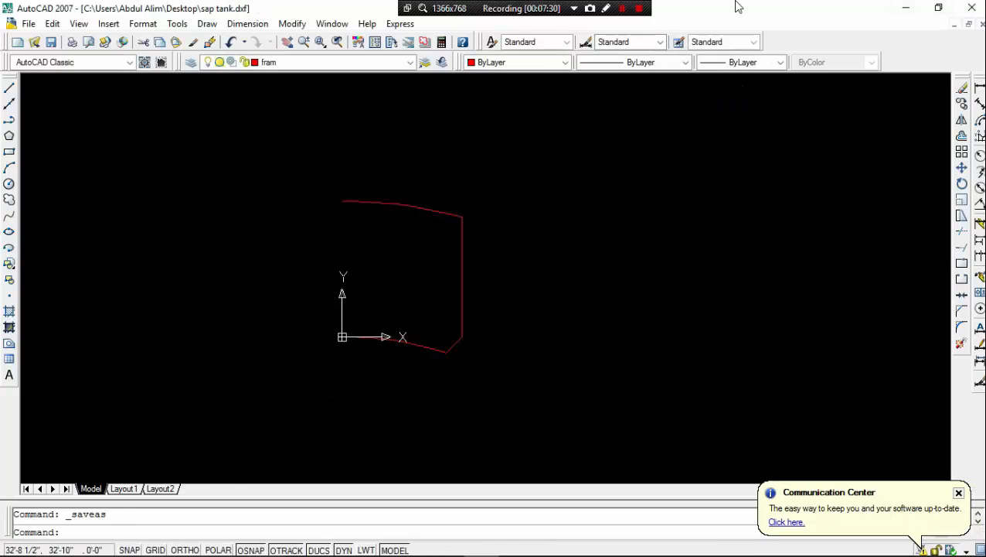
Close AutoCAD, saving the drawing to the Desktop as sap tank.dwg in AutoCAD 2007 Drawing format
click(971, 7)
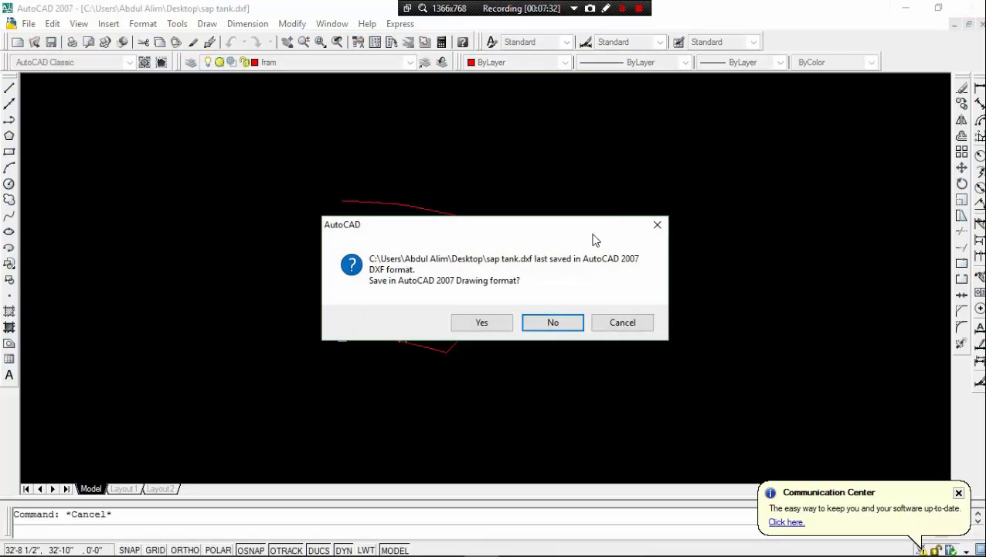
click(488, 322)
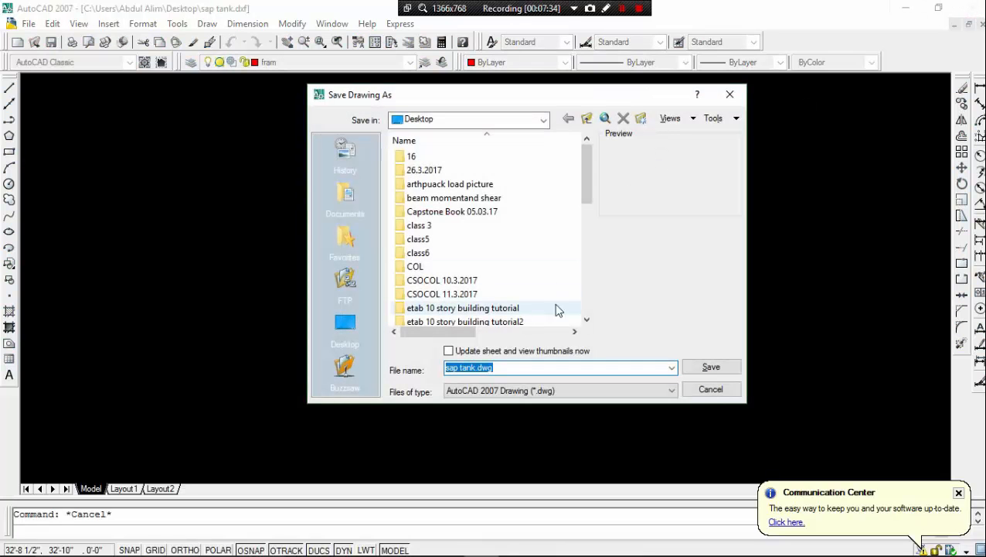
click(709, 365)
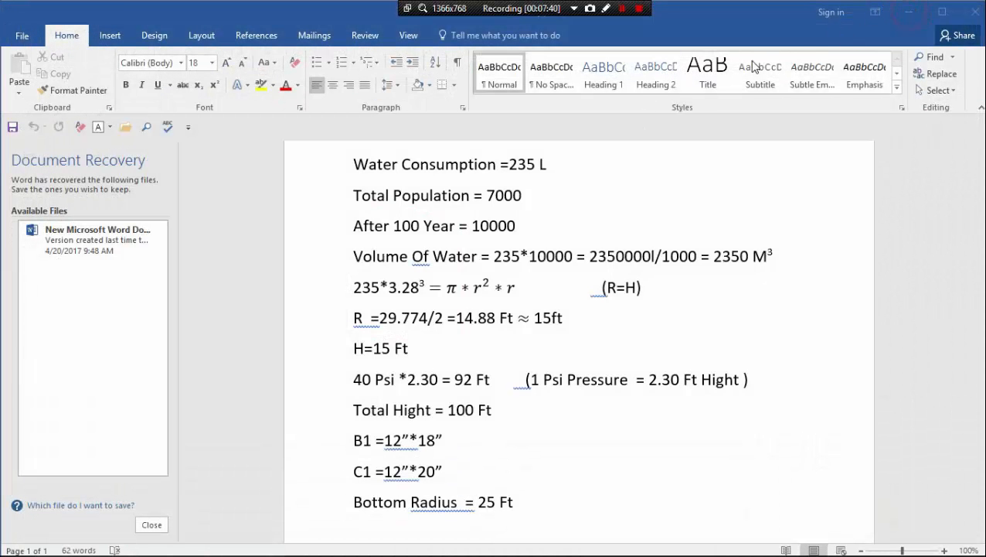
Switch to SAP2000, create a new model from the Blank template and set the active window to the XZ view
click(626, 9)
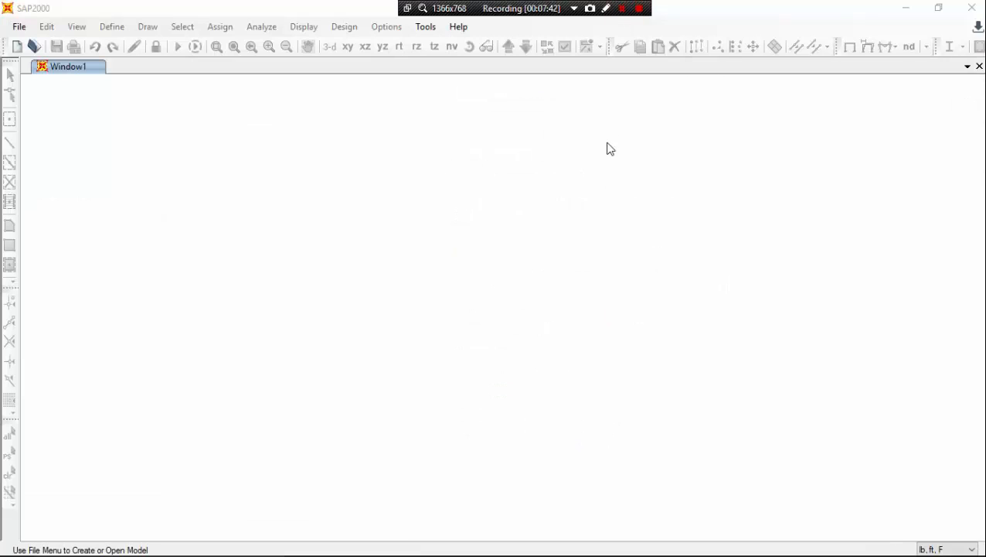
click(22, 28)
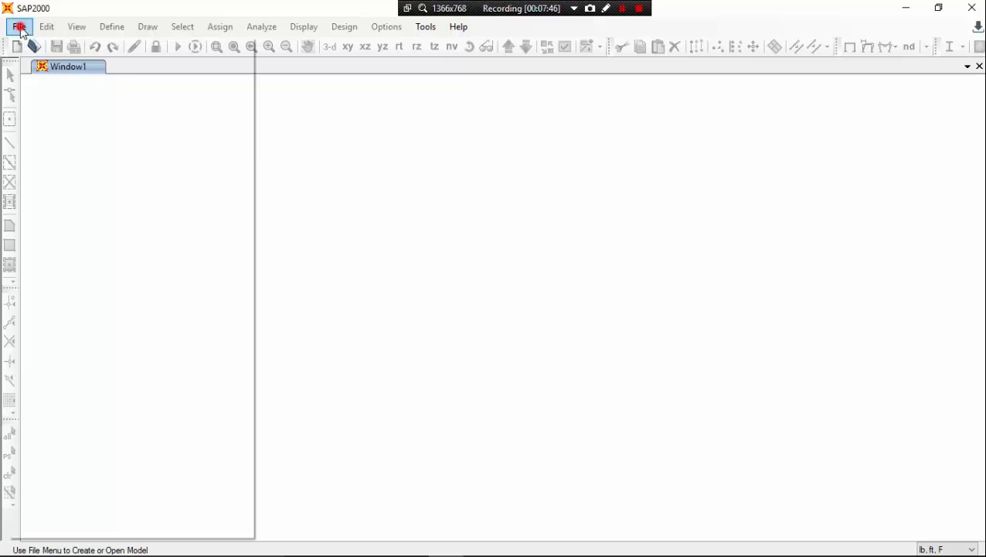
click(48, 46)
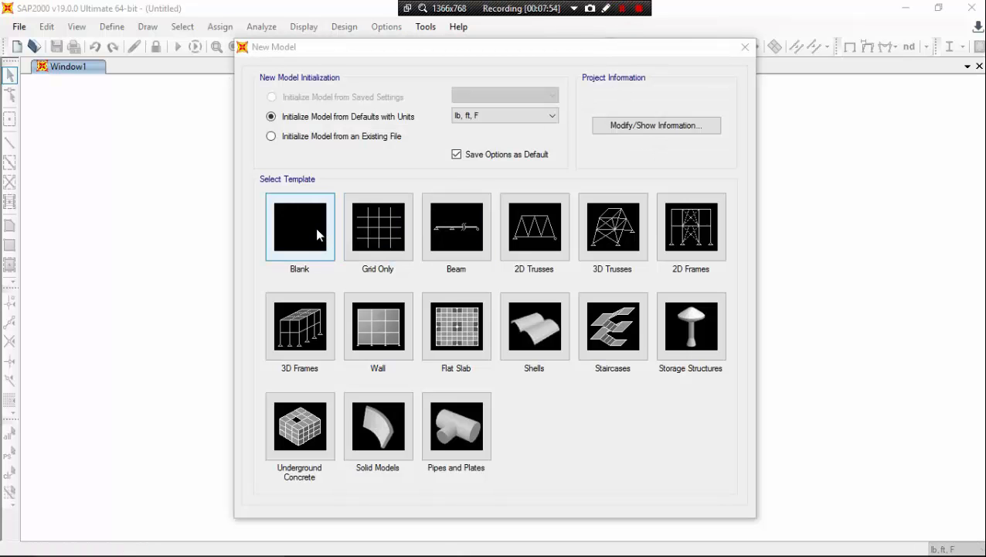
click(317, 230)
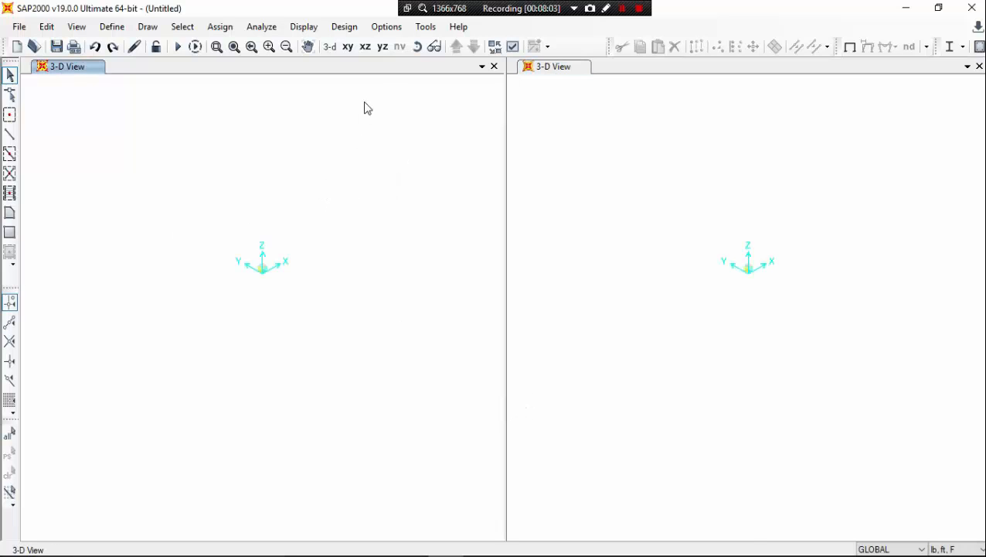
click(363, 48)
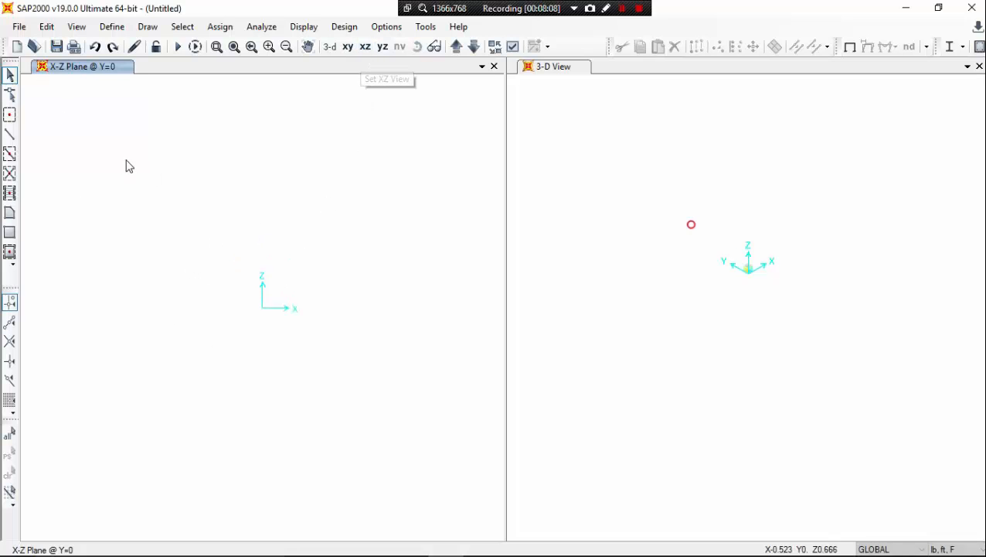
Import the AutoCAD DXF file sap tank from the Desktop into the model
click(21, 27)
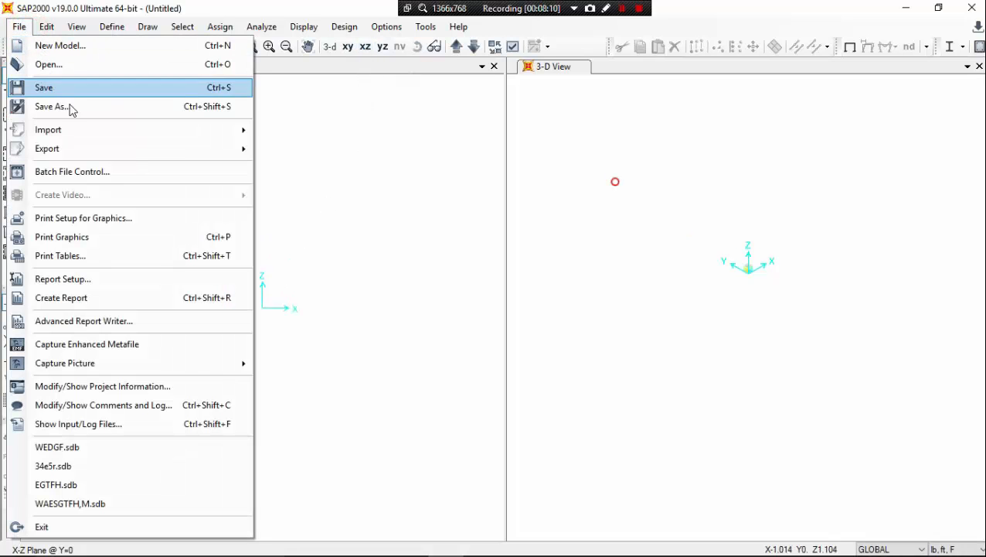
mouse_move(91, 132)
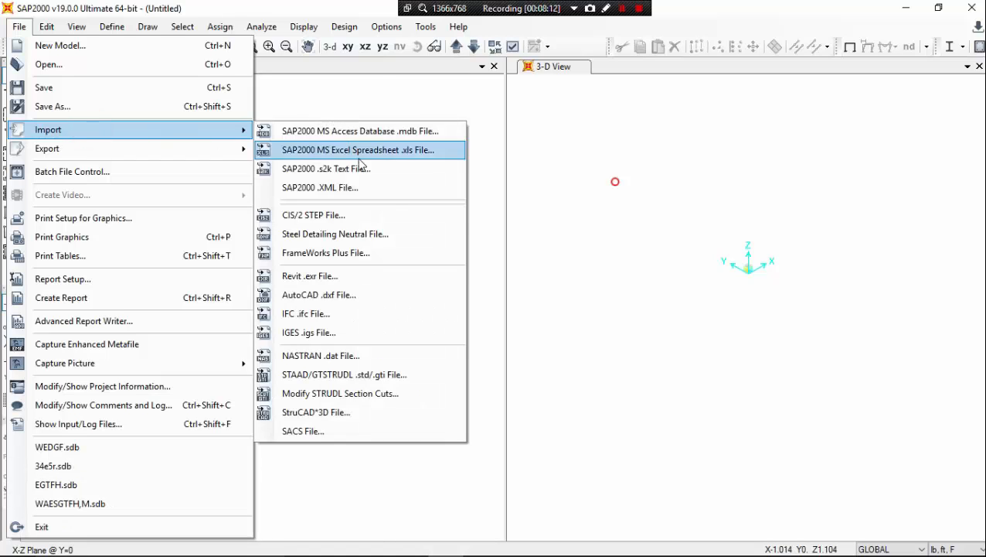
click(389, 294)
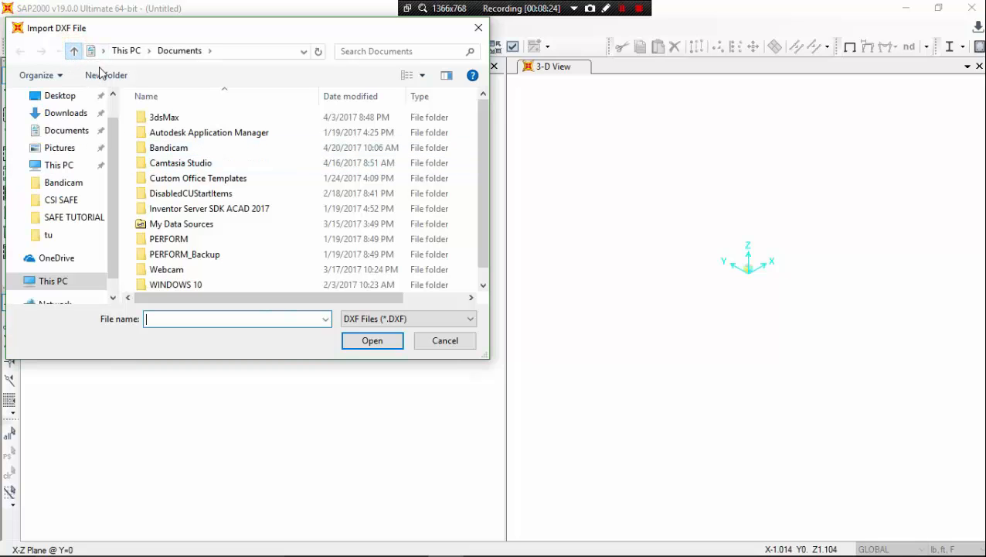
click(70, 98)
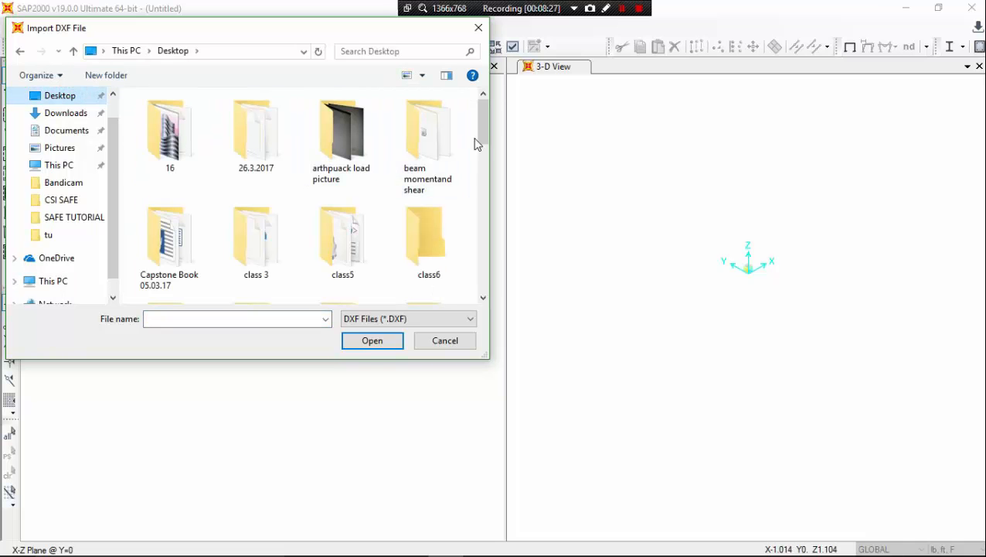
drag(477, 165, 462, 288)
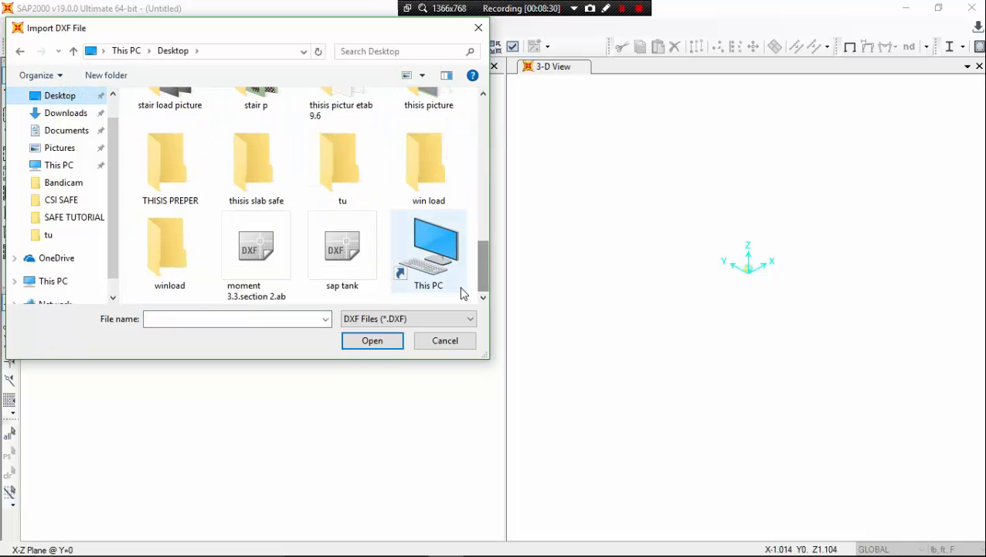
double_click(331, 241)
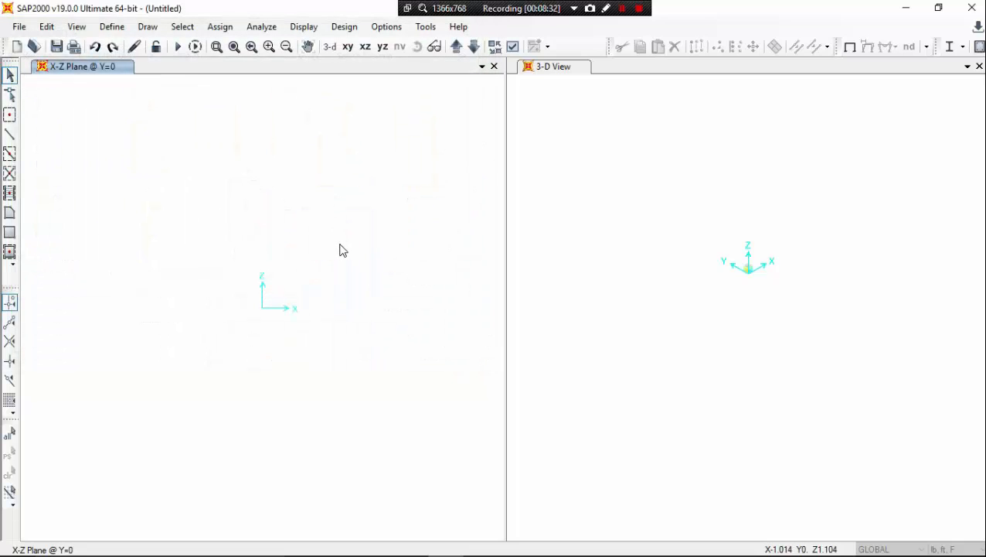
Complete the DXF import with Y as the global up direction, units lb, in, F, and the fram layer assigned to frames
click(499, 243)
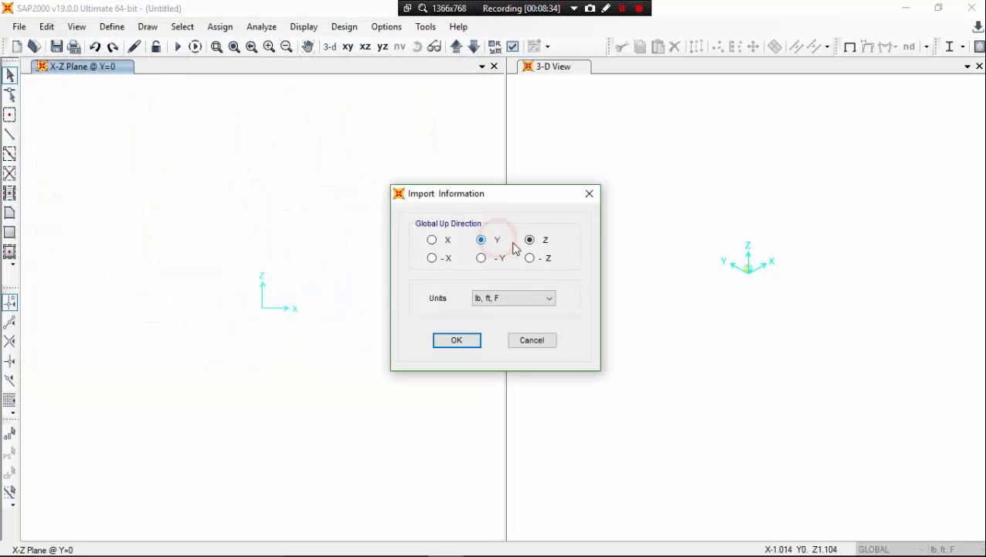
click(524, 301)
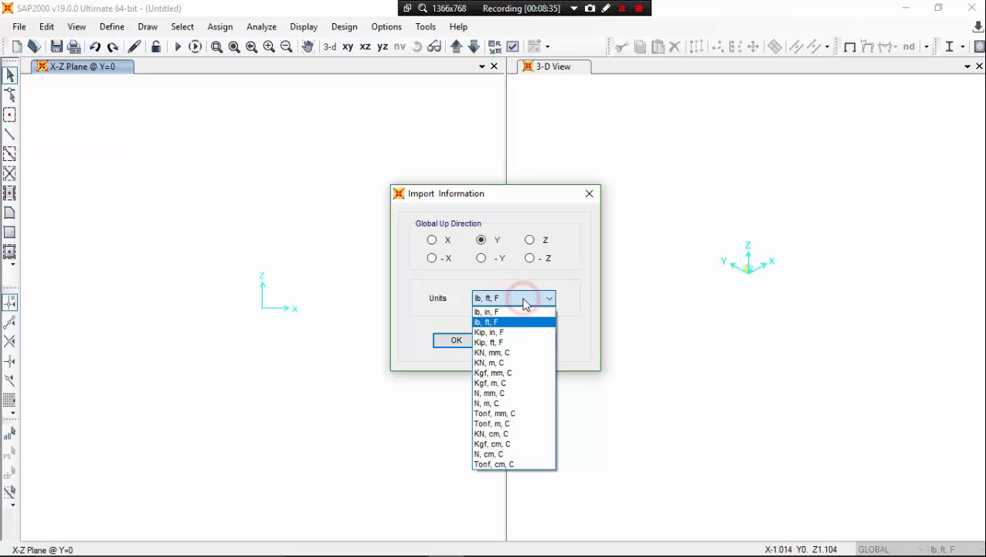
click(516, 313)
click(459, 344)
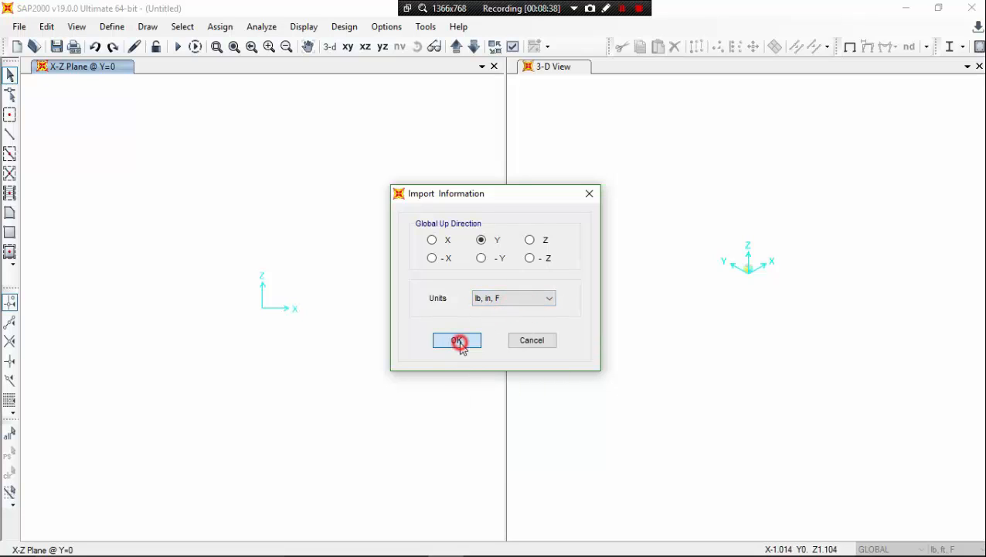
click(572, 203)
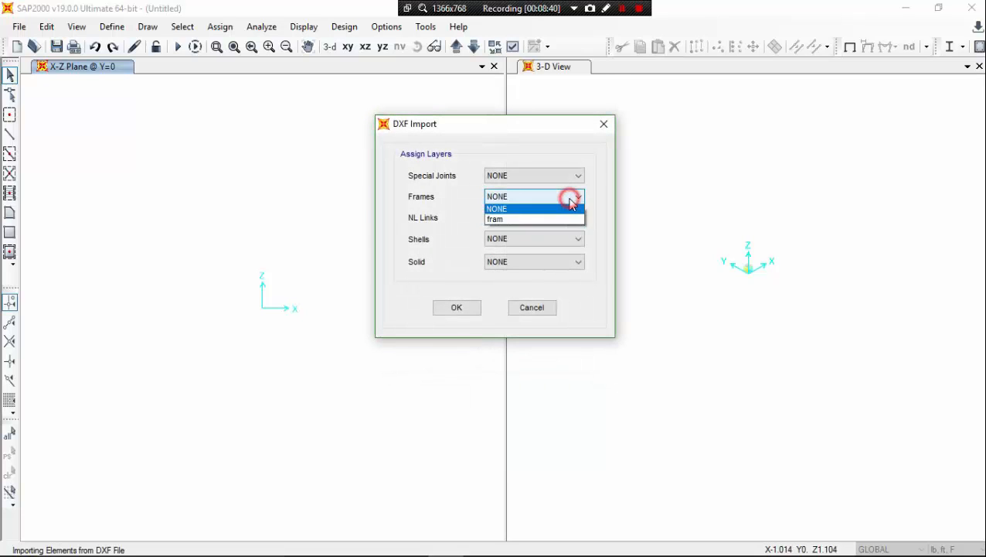
click(567, 220)
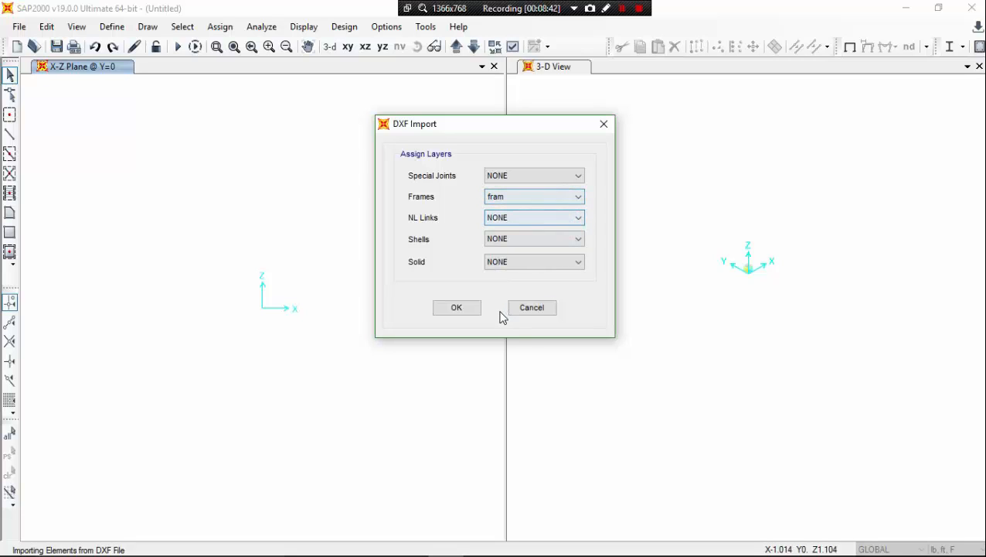
click(475, 311)
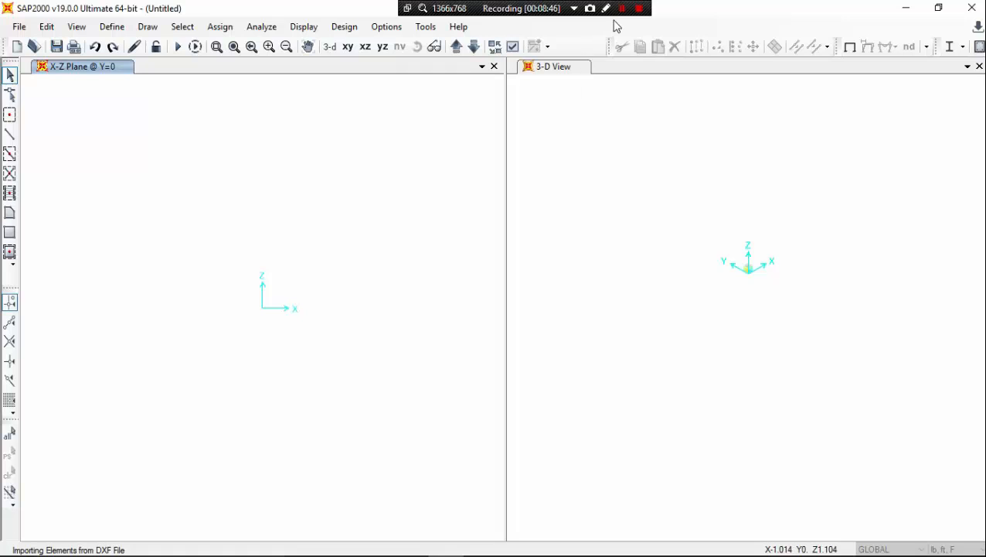
scroll(253, 342, up, 3)
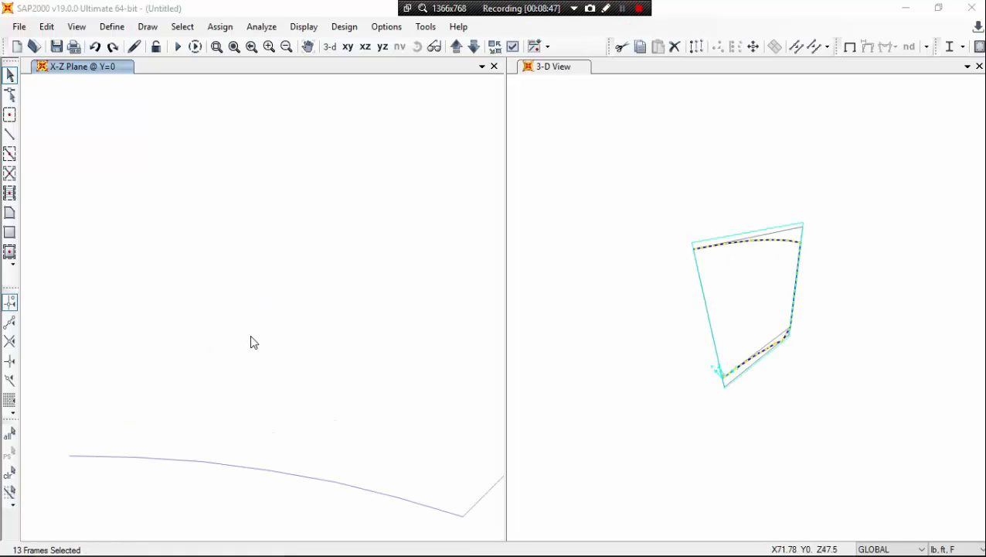
scroll(252, 344, down, 5)
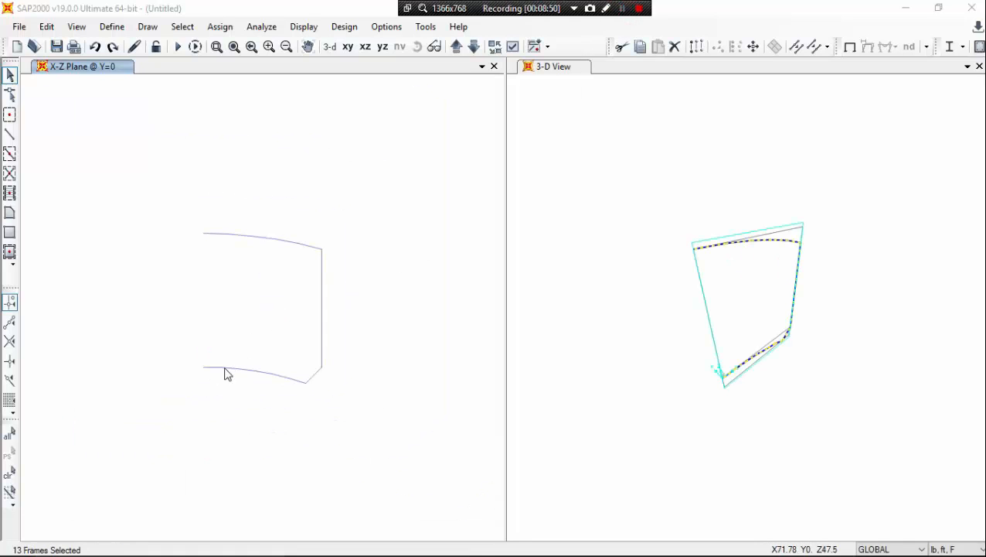
scroll(205, 371, up, 2)
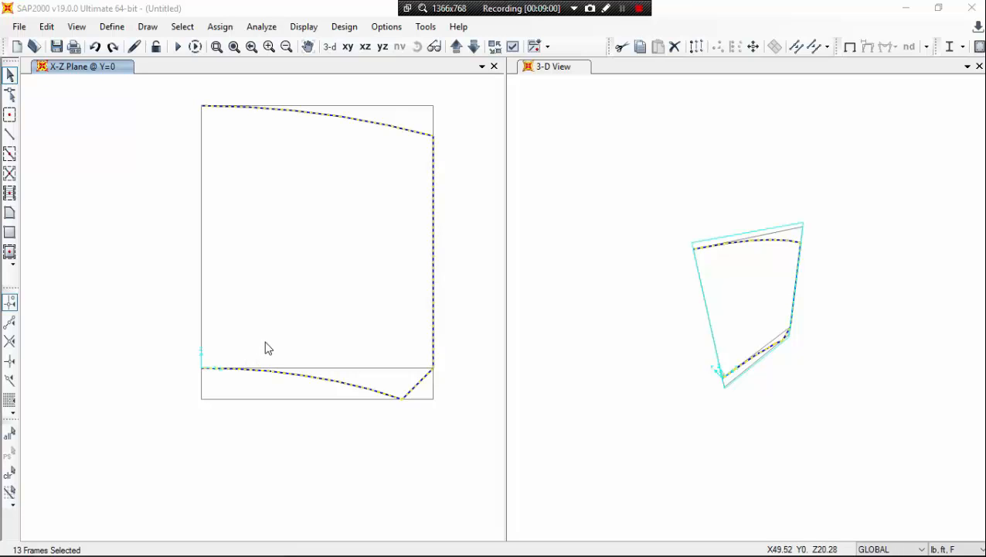
mouse_move(265, 342)
middle_down()
mouse_move(254, 315)
mouse_move(265, 329)
mouse_move(261, 360)
middle_up()
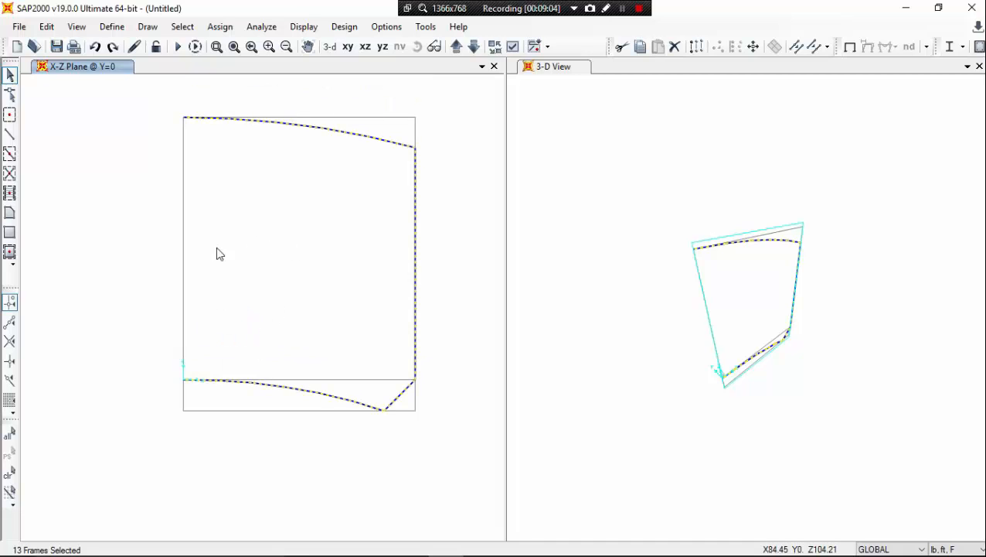
Begin adding a new frame section property of type Concrete with a rectangular shape
click(113, 28)
click(170, 63)
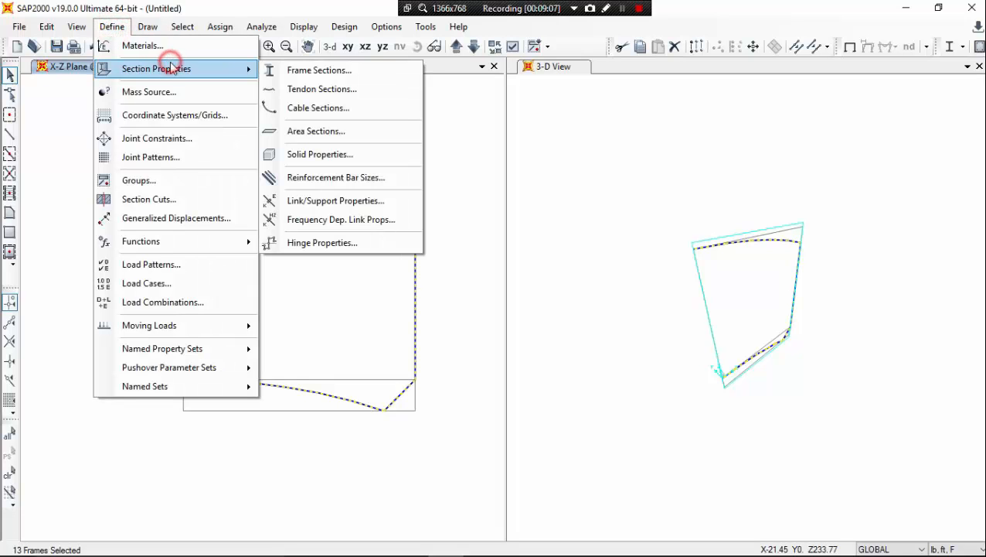
click(320, 71)
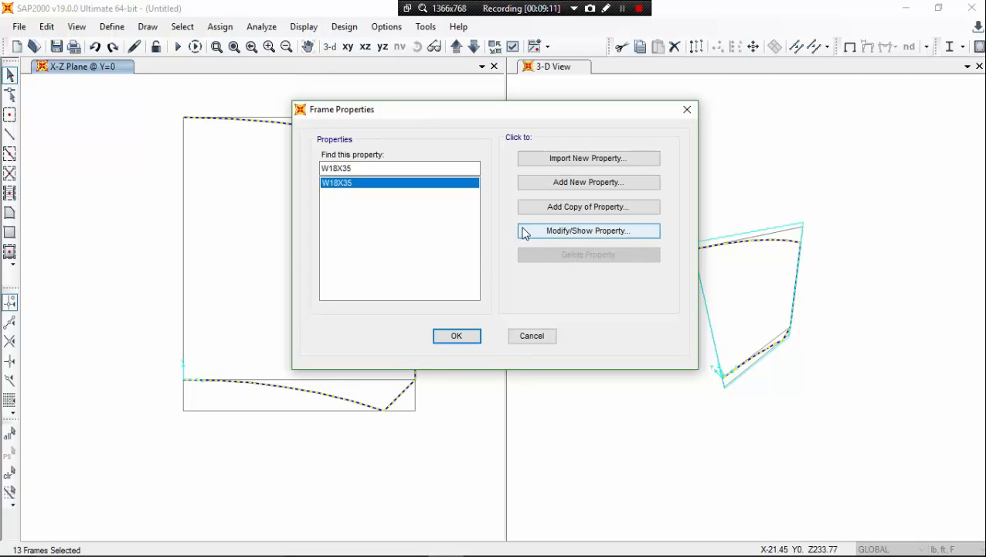
click(587, 183)
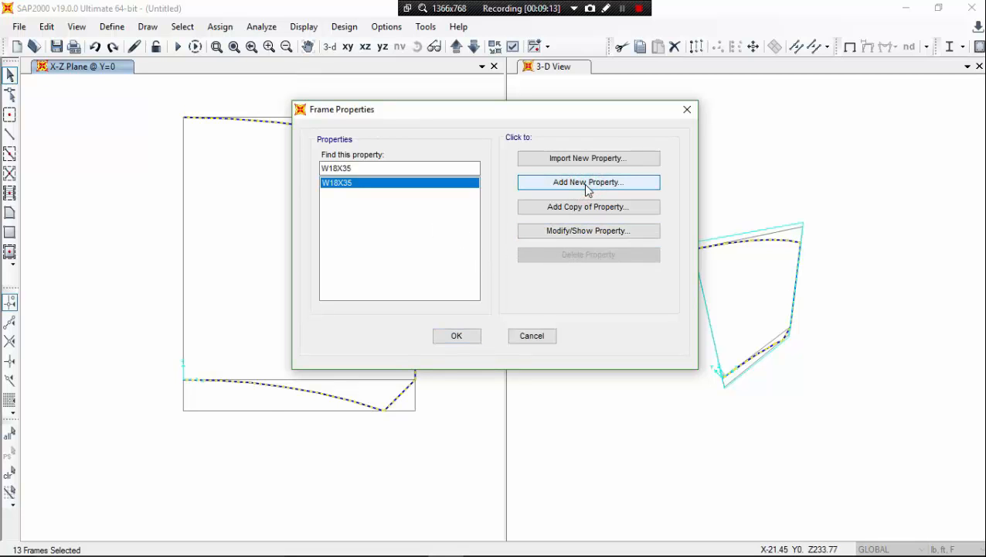
click(611, 131)
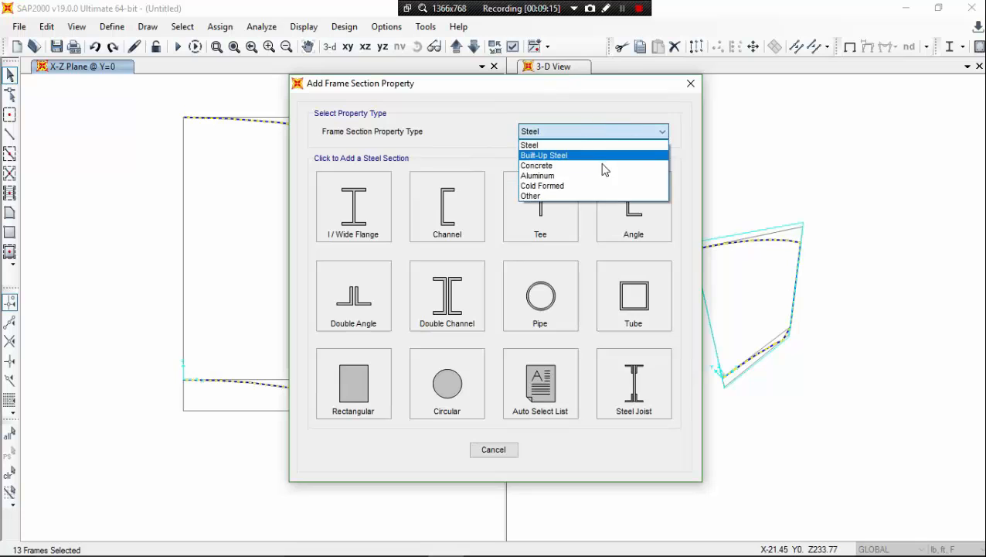
click(601, 165)
click(370, 211)
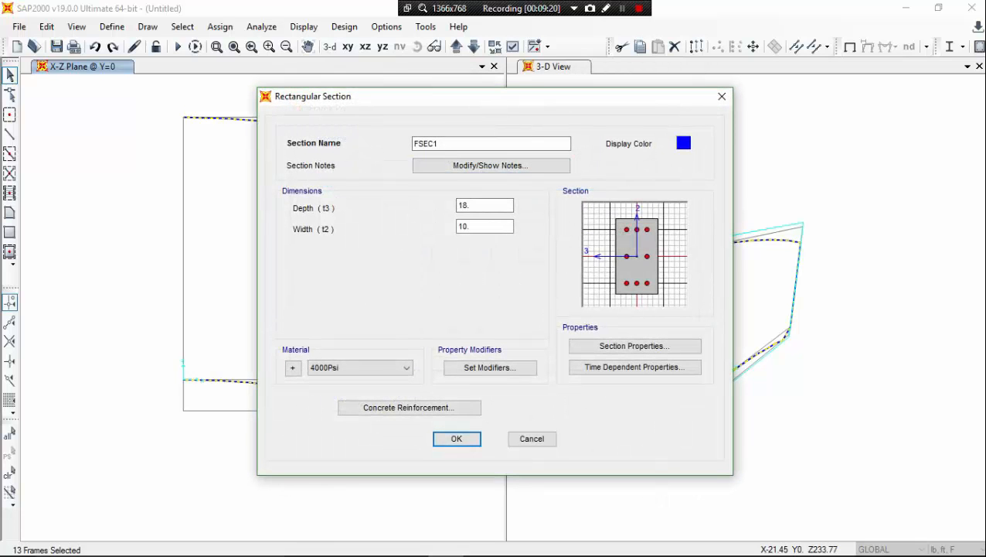
Name the rectangular section C1 and give it a depth of 20 and a width of 12
double_click(445, 143)
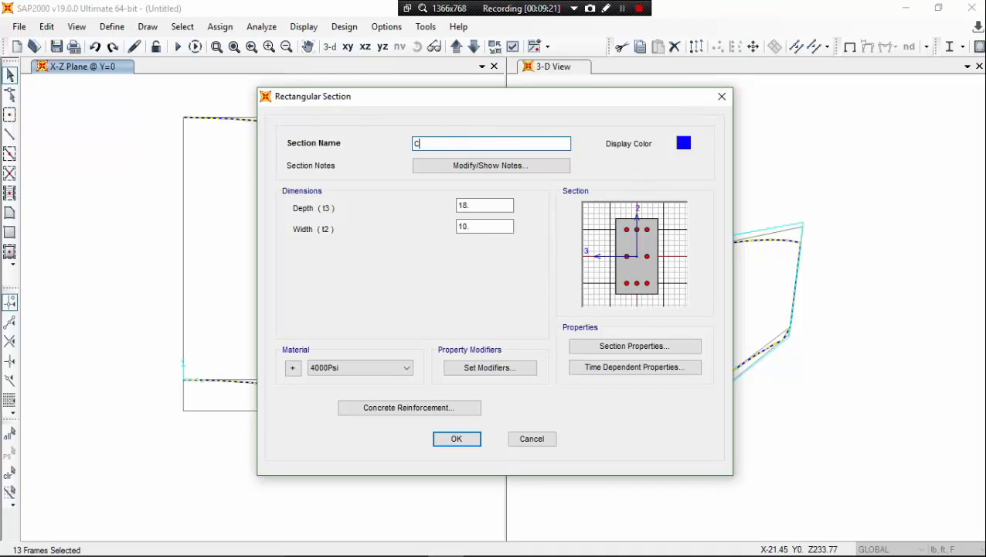
click(484, 205)
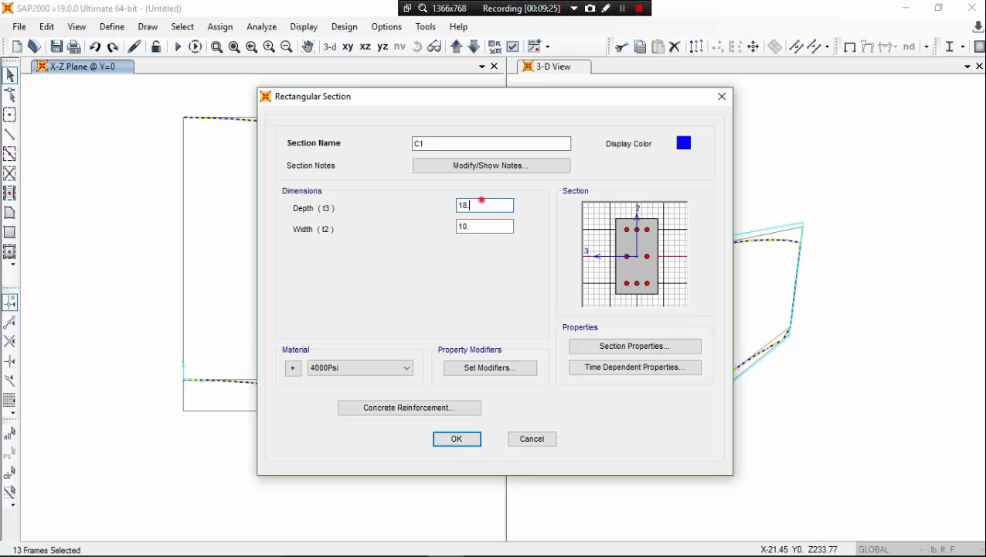
drag(482, 203, 432, 213)
text(20)
click(469, 225)
double_click(469, 225)
text(1)
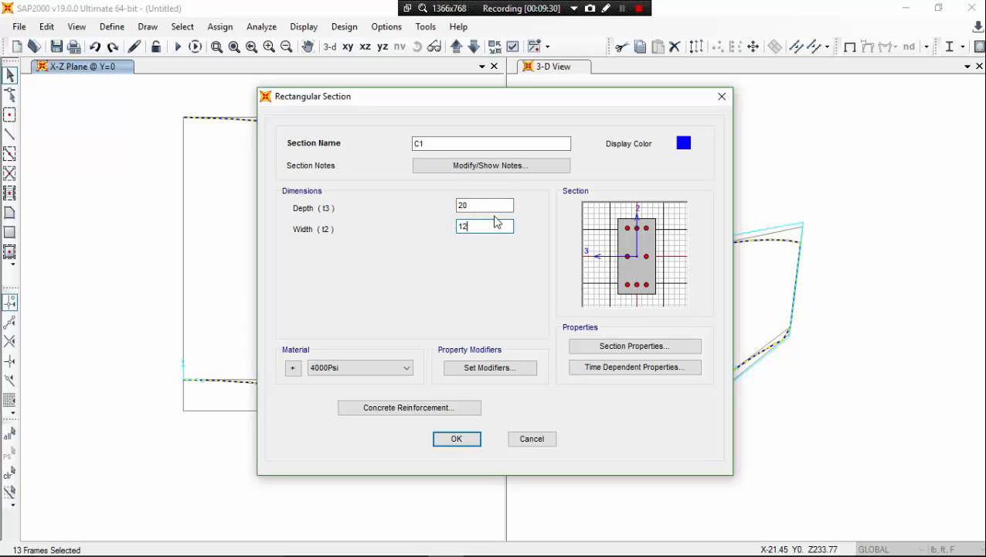
text(2)
click(494, 204)
click(467, 437)
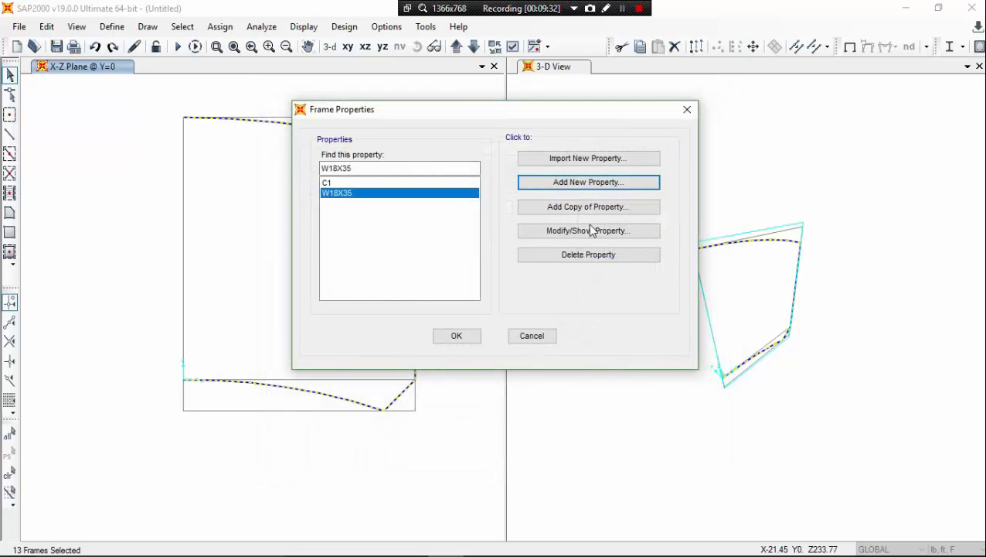
Add another rectangular concrete frame section named B1 with a width of 12
click(611, 183)
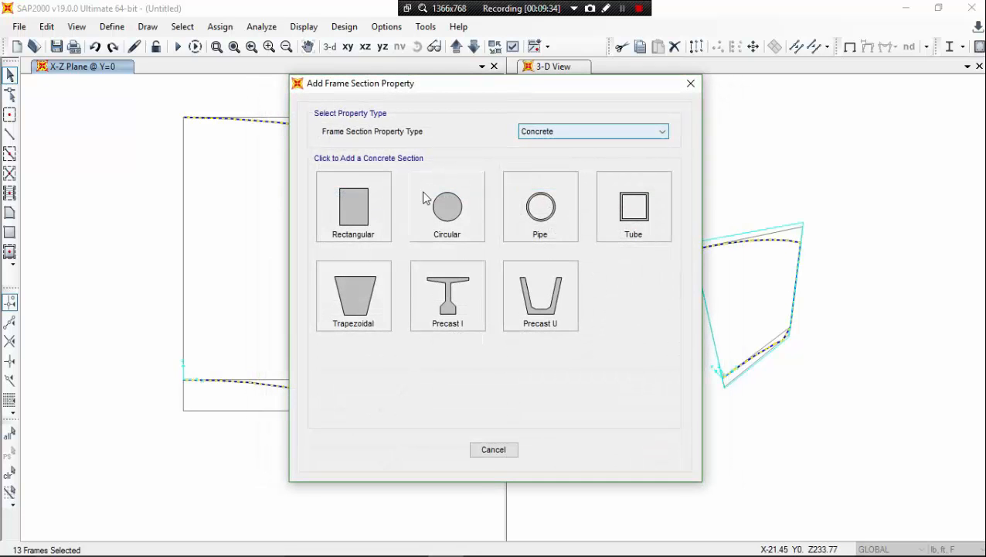
click(387, 198)
double_click(433, 144)
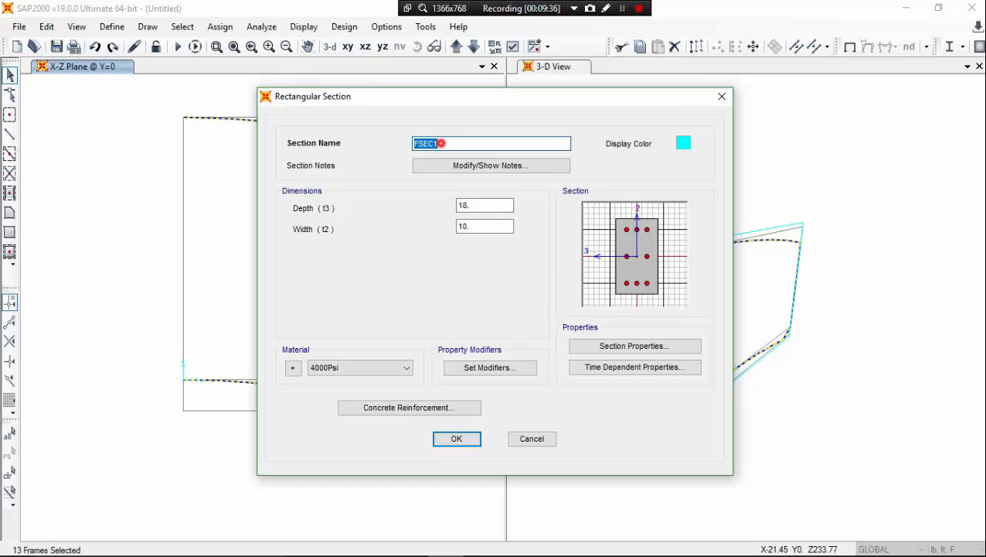
text(B1)
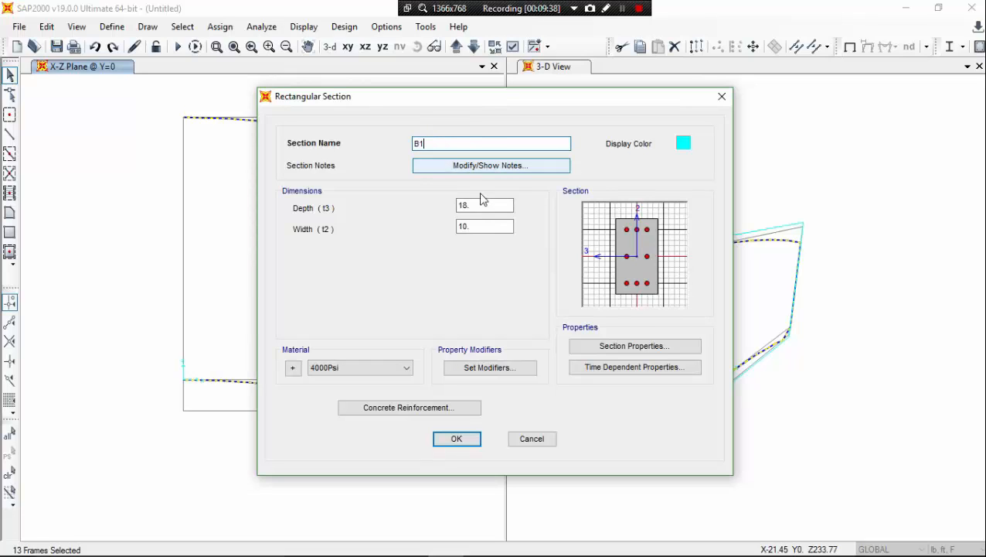
click(480, 206)
double_click(482, 224)
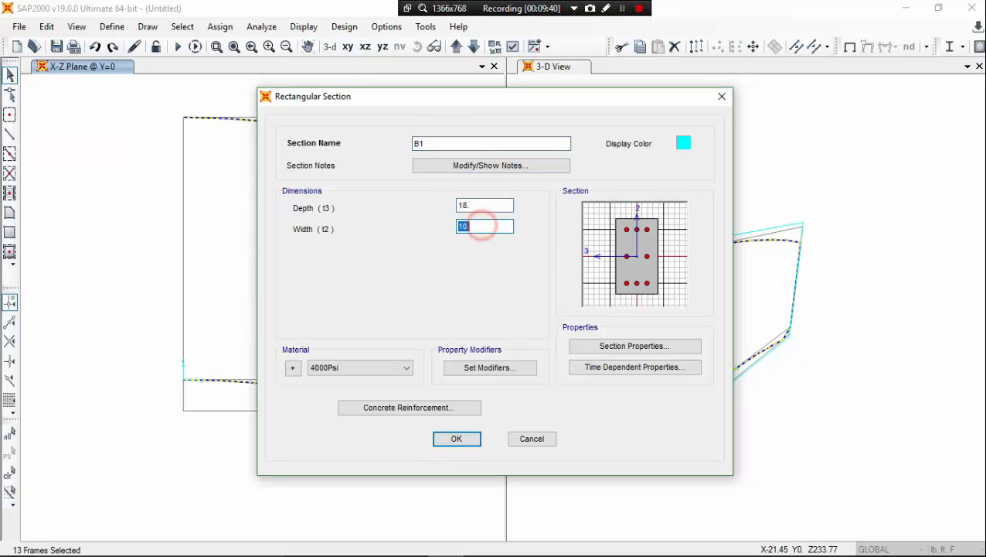
text(1)
Set B1's concrete reinforcement design type to Beam (M3 Design Only) and finish defining the frame sections
click(423, 407)
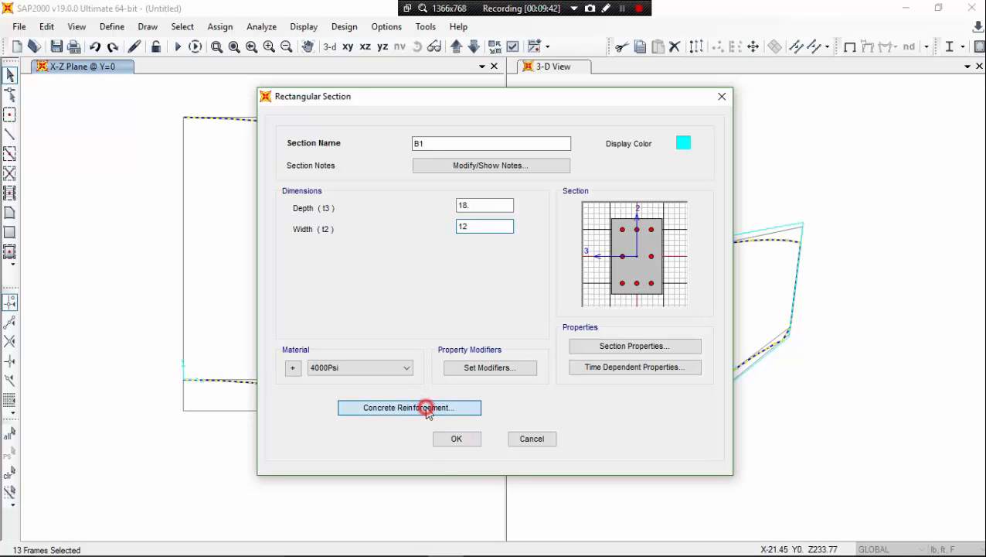
click(428, 177)
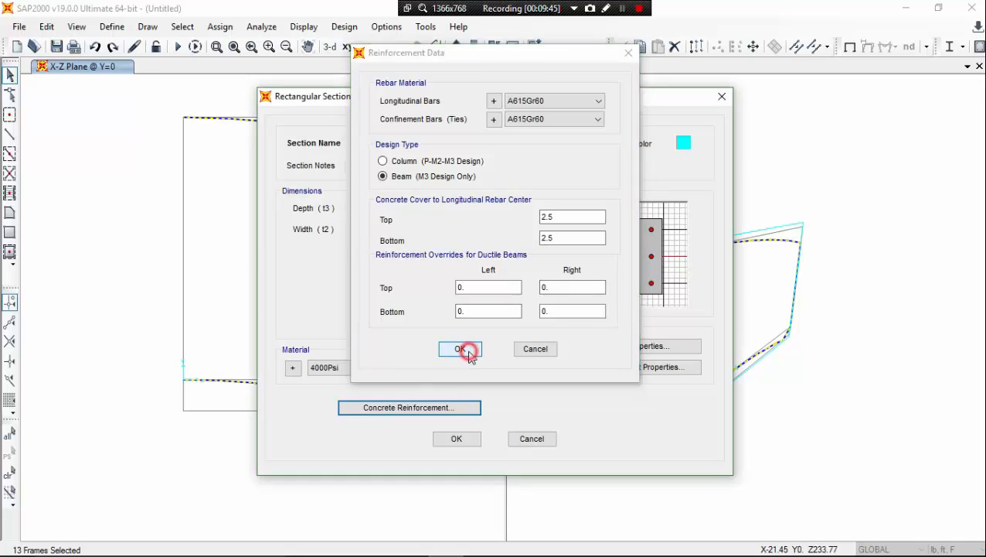
click(462, 349)
click(471, 438)
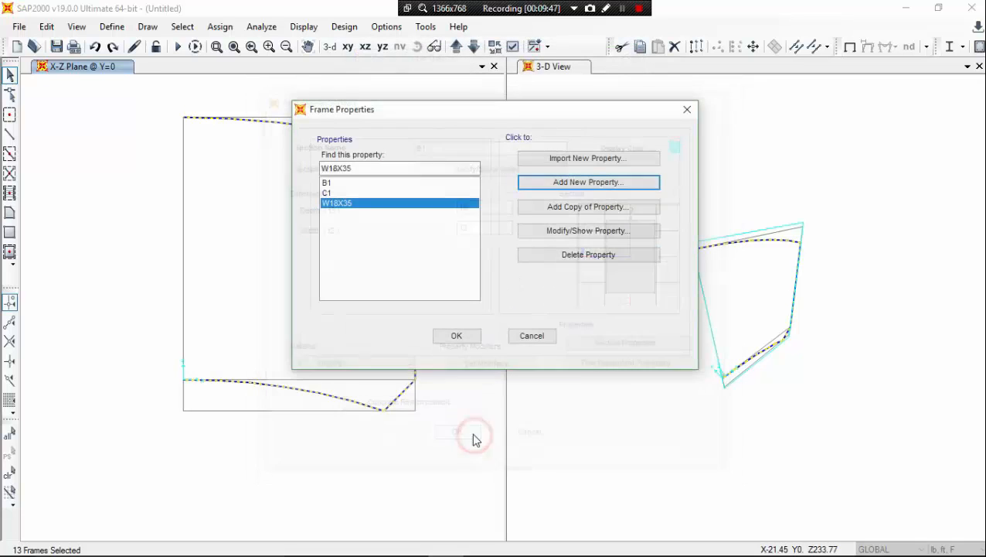
click(455, 335)
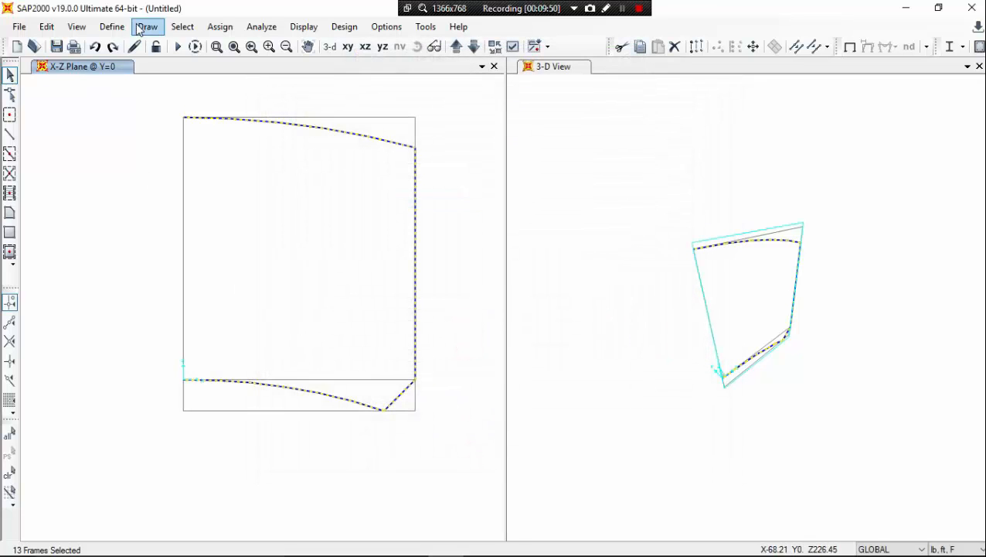
Review the list of defined materials without changing it
click(114, 26)
click(144, 46)
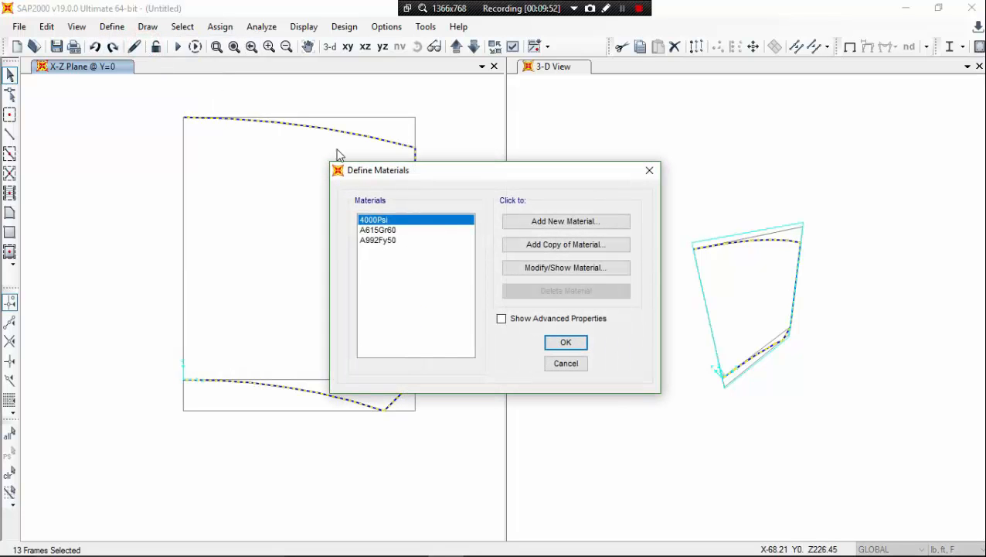
click(569, 343)
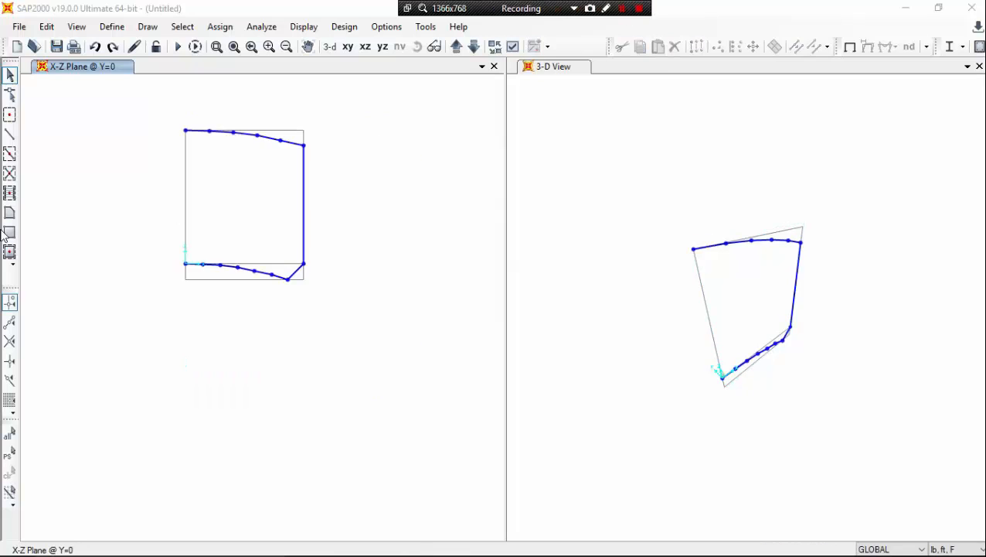
Draw a special joint offset 12 in X and -100 in Z from the lowest corner joint of the tank profile
click(10, 114)
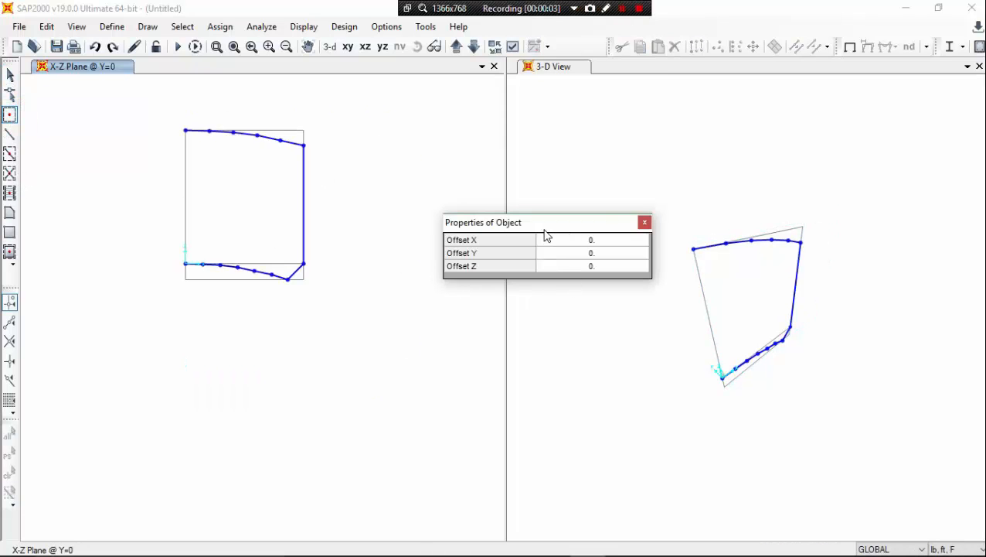
click(611, 267)
text(-100)
click(610, 242)
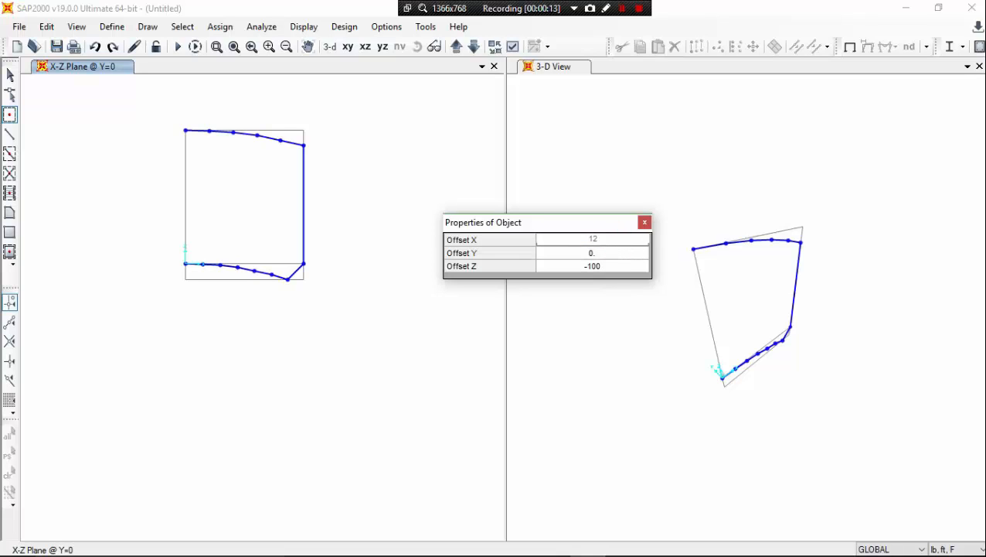
click(290, 288)
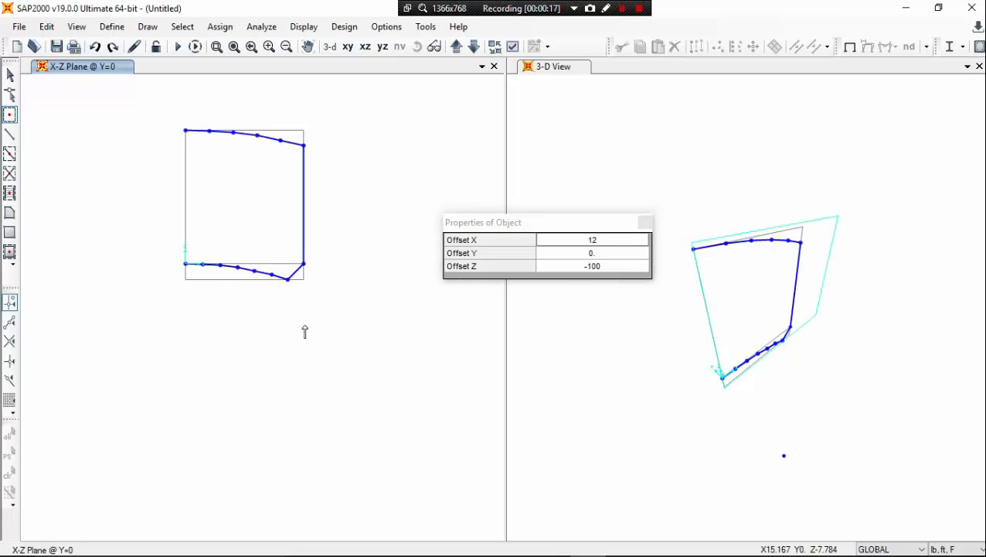
middle_drag(304, 332, 308, 216)
scroll(309, 217, down, 2)
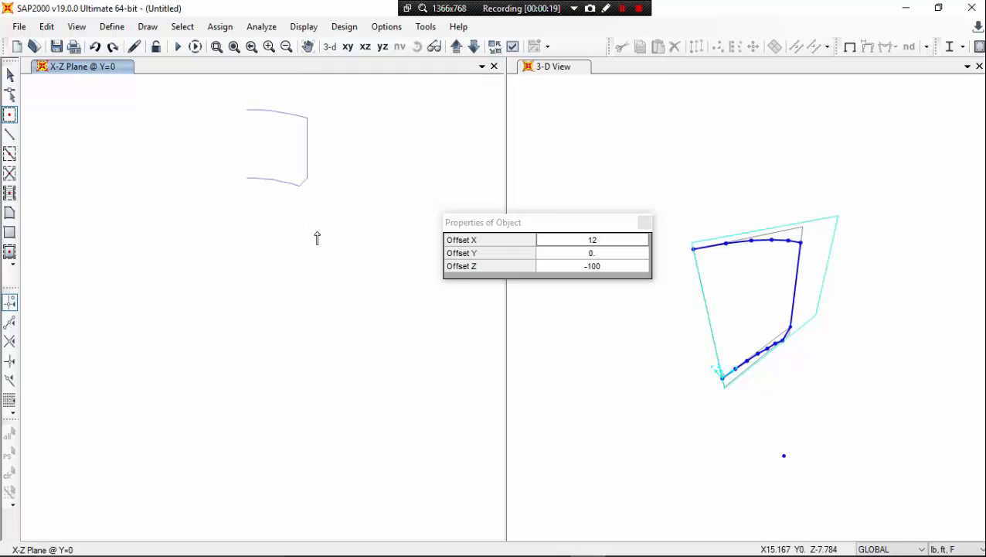
scroll(329, 259, down, 1)
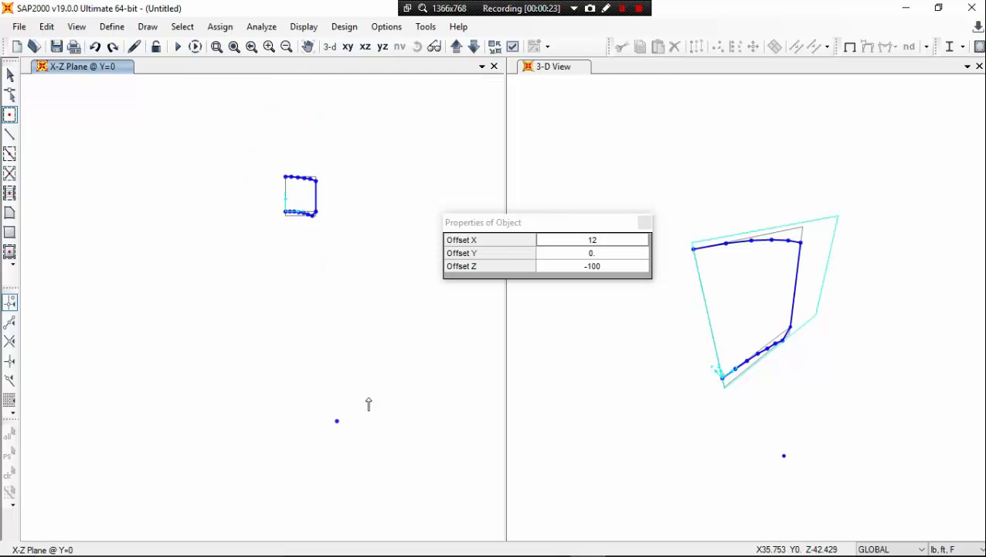
key(Escape)
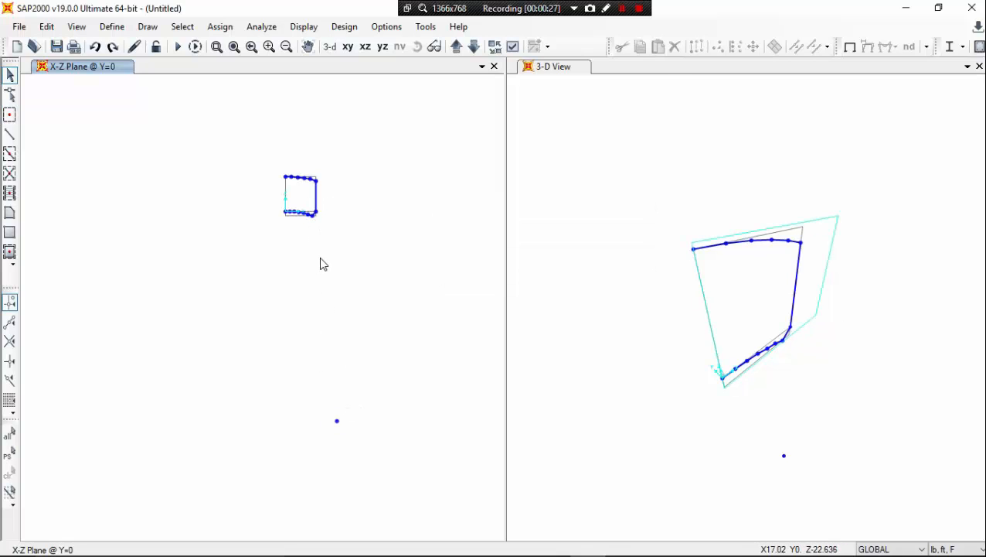
Check the tank height, member sizes and bottom radius in the Word notes, and return to the SAP2000 model
scroll(323, 265, up, 2)
scroll(324, 267, down, 3)
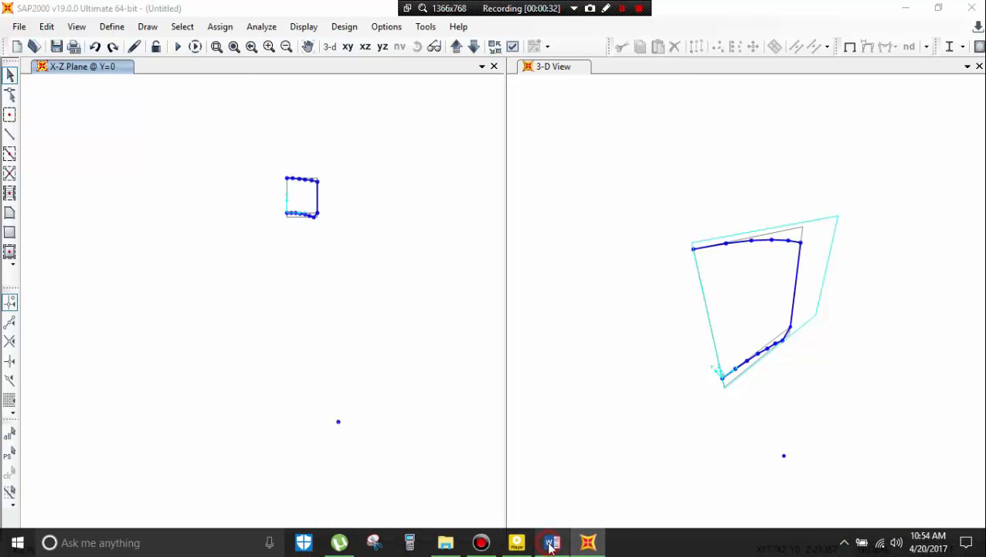
click(552, 541)
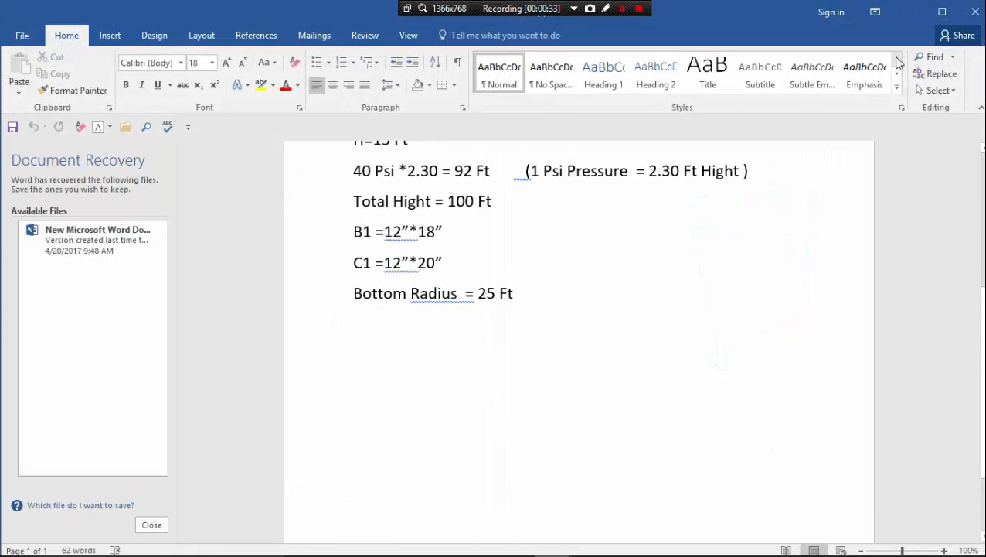
click(909, 12)
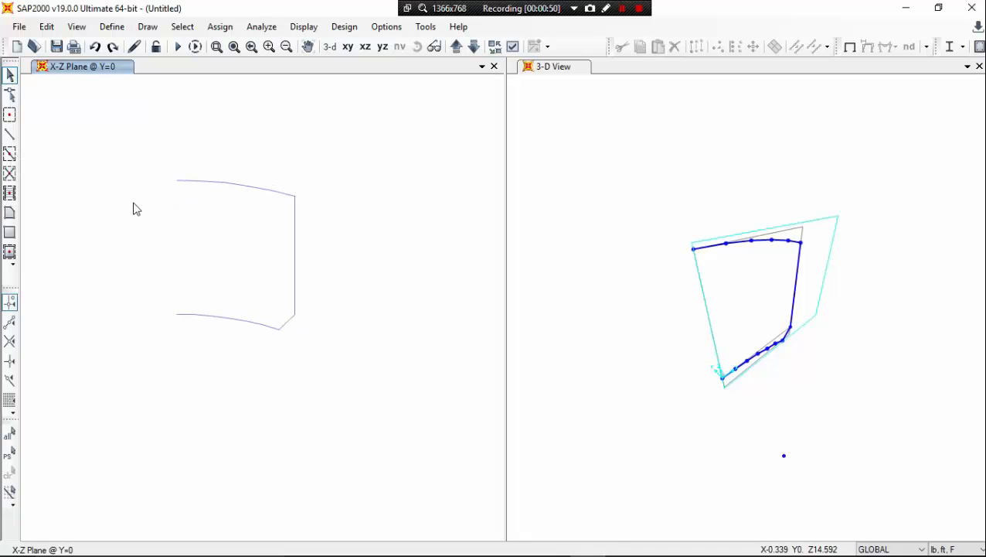
Draw a straight C1 frame from the lowest corner joint of the tank profile to the special joint below it
click(9, 135)
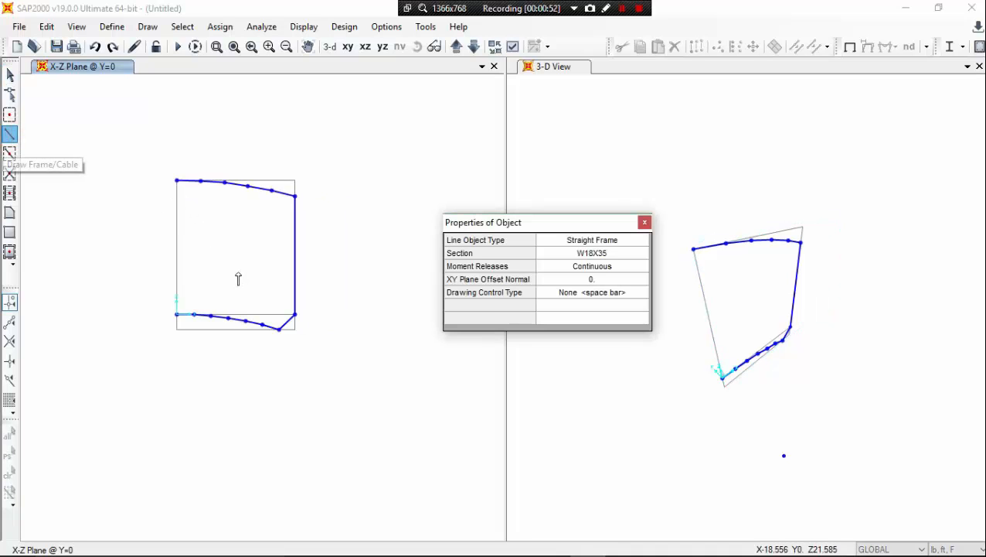
scroll(279, 262, down, 3)
click(617, 254)
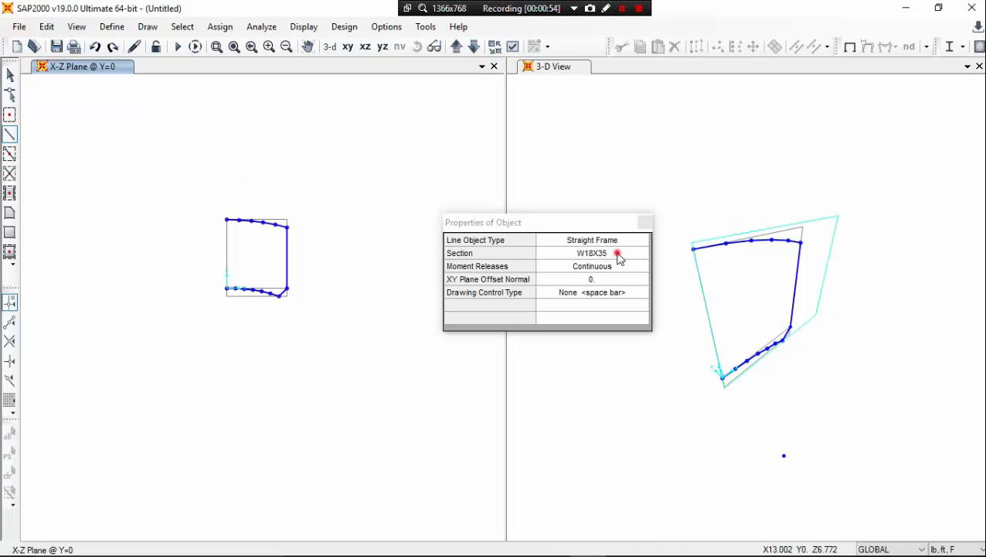
click(616, 255)
click(592, 288)
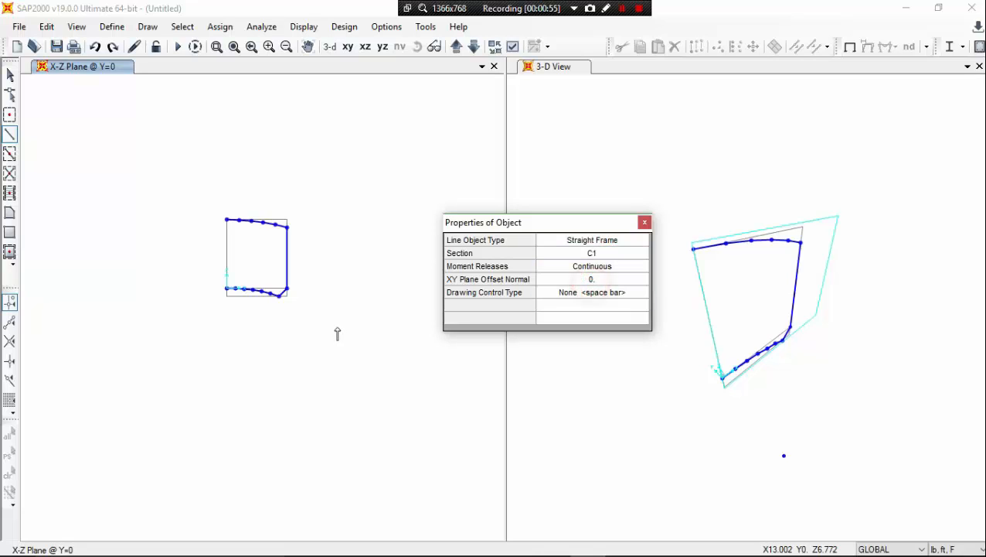
click(278, 296)
scroll(307, 399, down, 5)
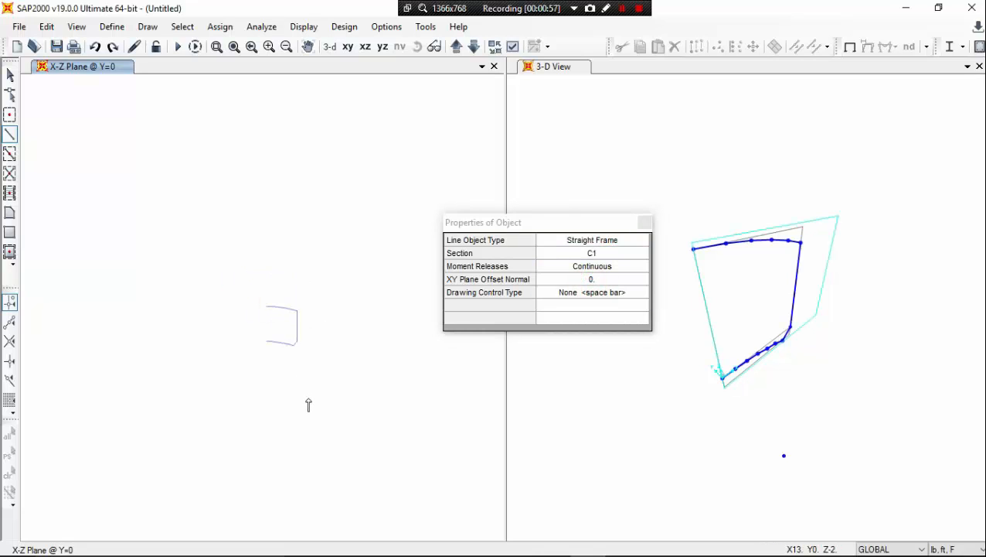
middle_drag(293, 328, 297, 162)
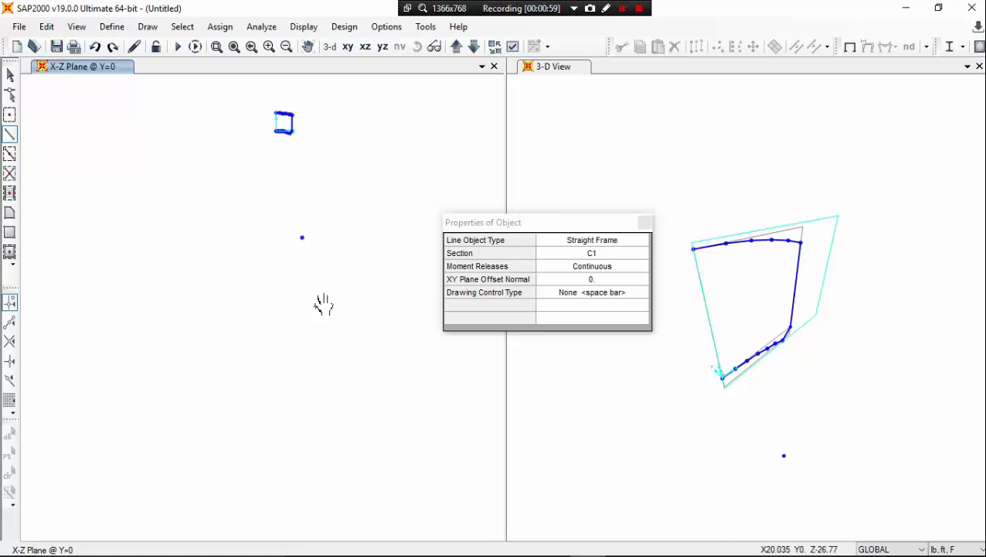
click(303, 240)
middle_drag(303, 239, 299, 284)
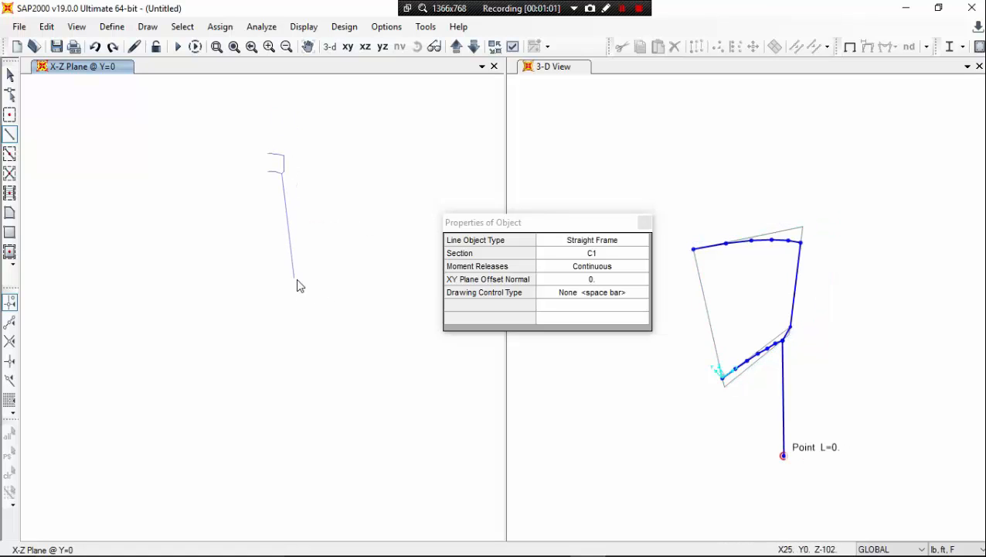
key(Escape)
Assign a fixed restraint, with all translations and rotations restrained, to the column's base joint
click(294, 279)
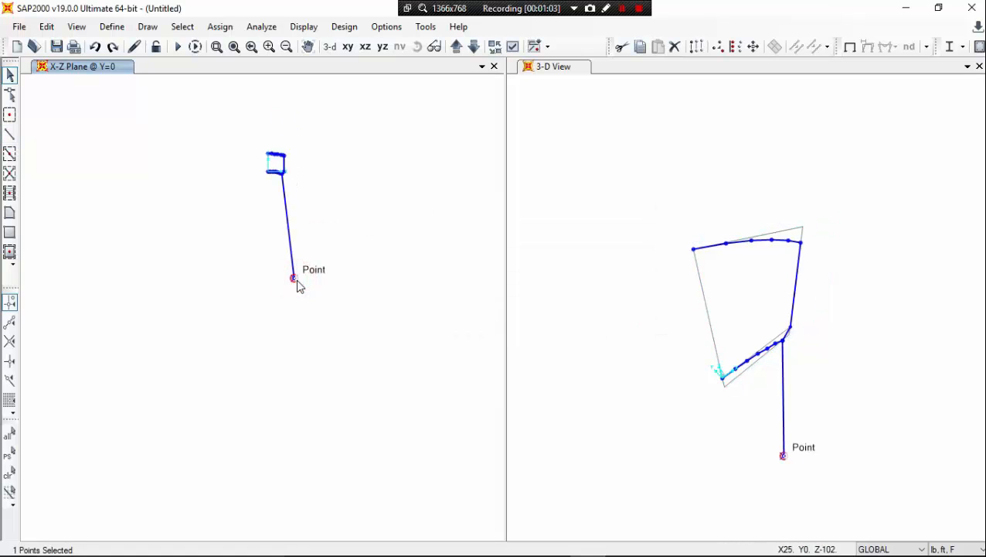
click(220, 27)
click(261, 46)
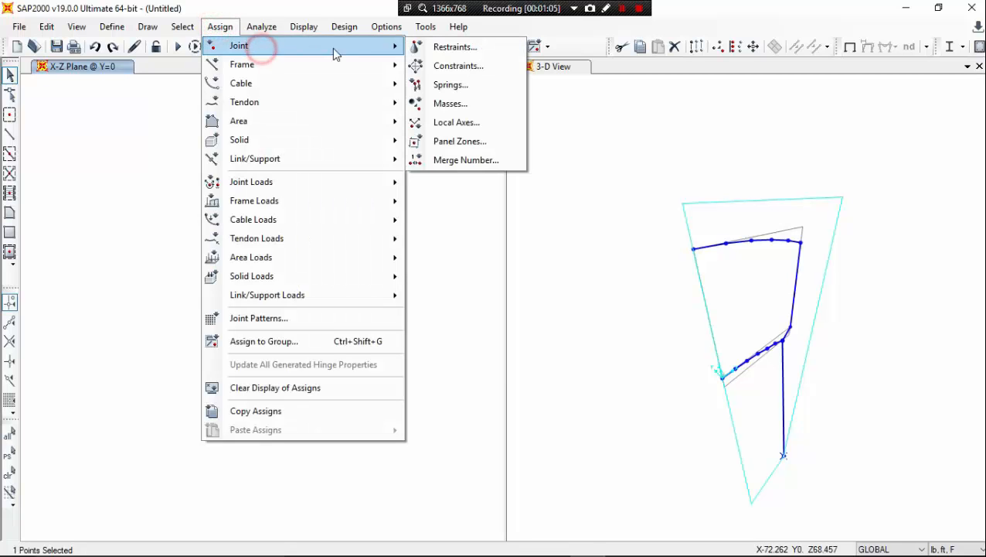
click(433, 45)
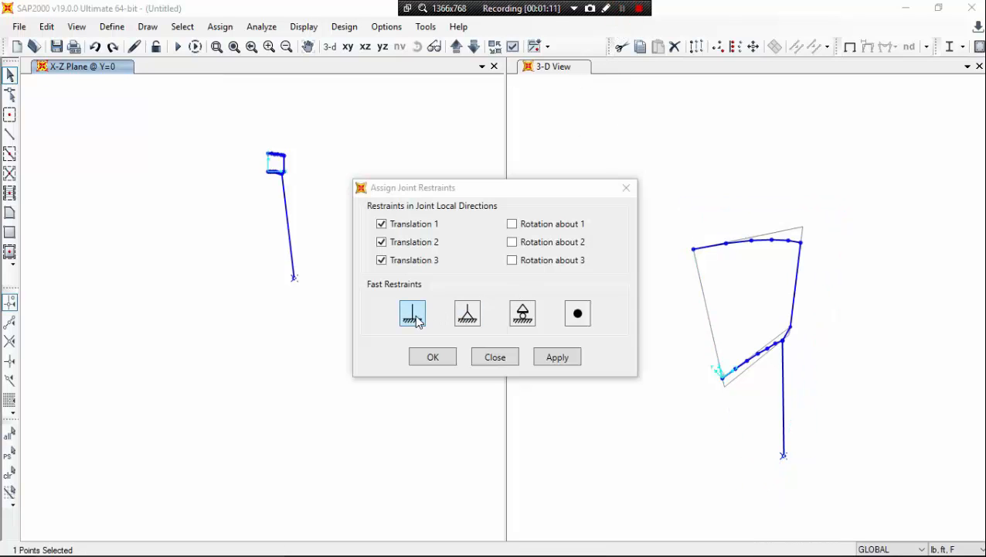
click(412, 313)
click(556, 358)
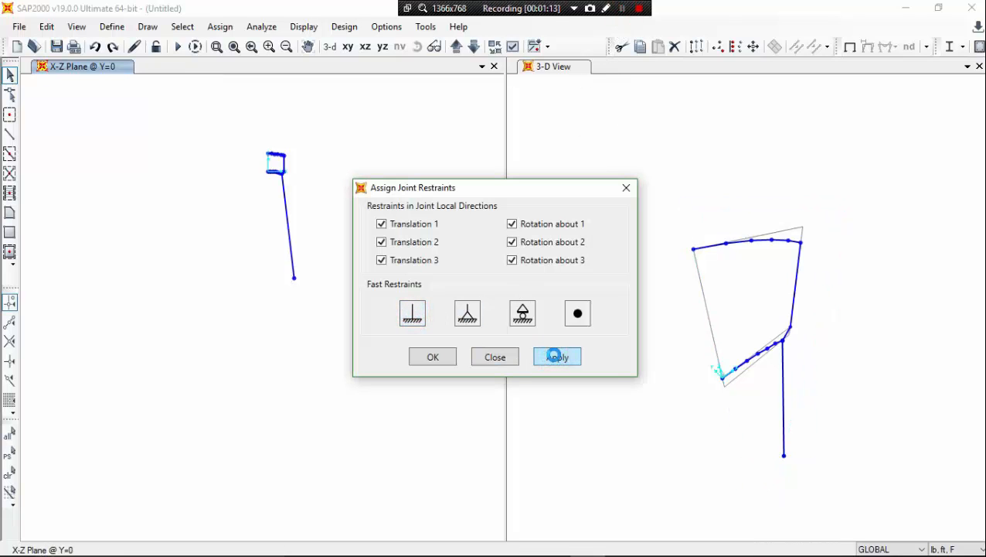
click(495, 357)
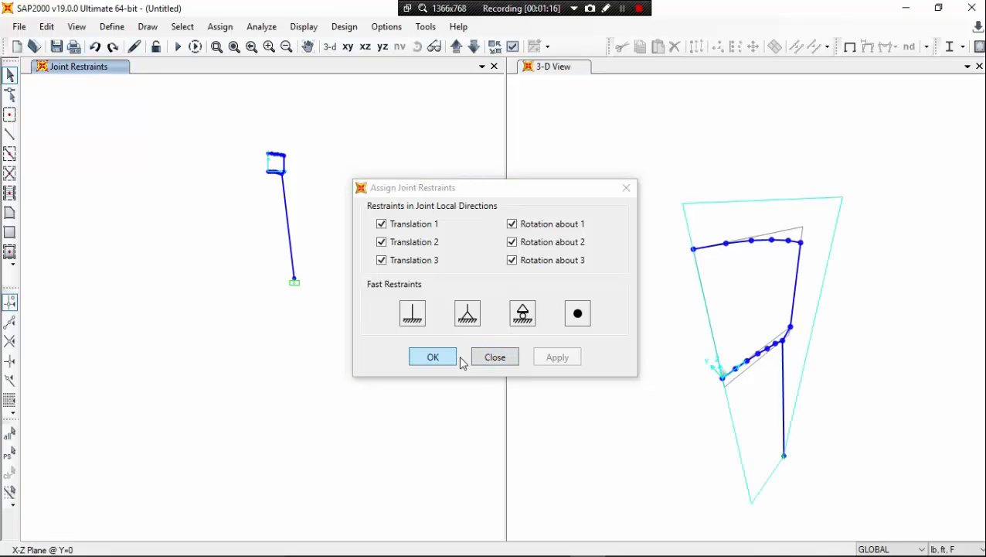
click(484, 357)
Divide the inclined column into 10 frames with a last/first length ratio of 1
scroll(313, 198, up, 2)
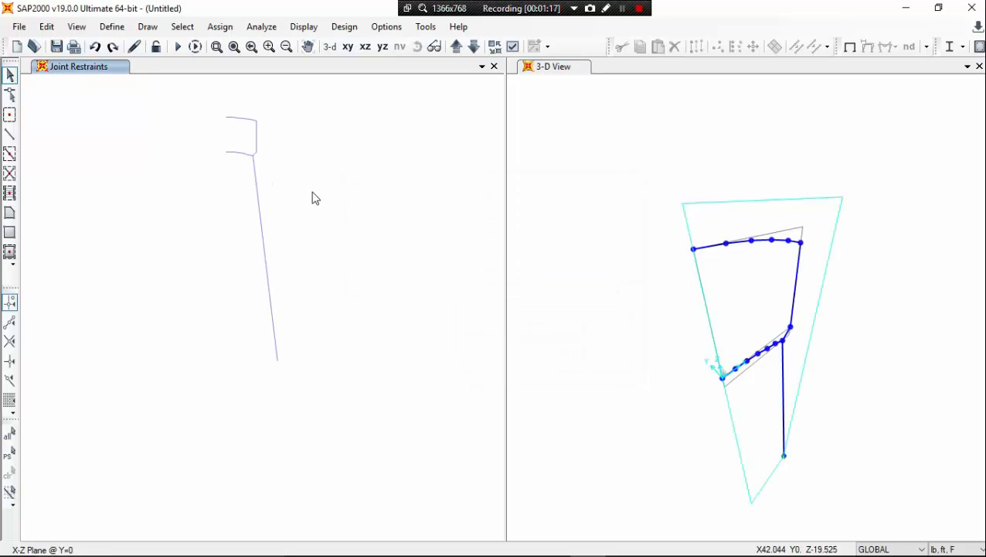
click(264, 239)
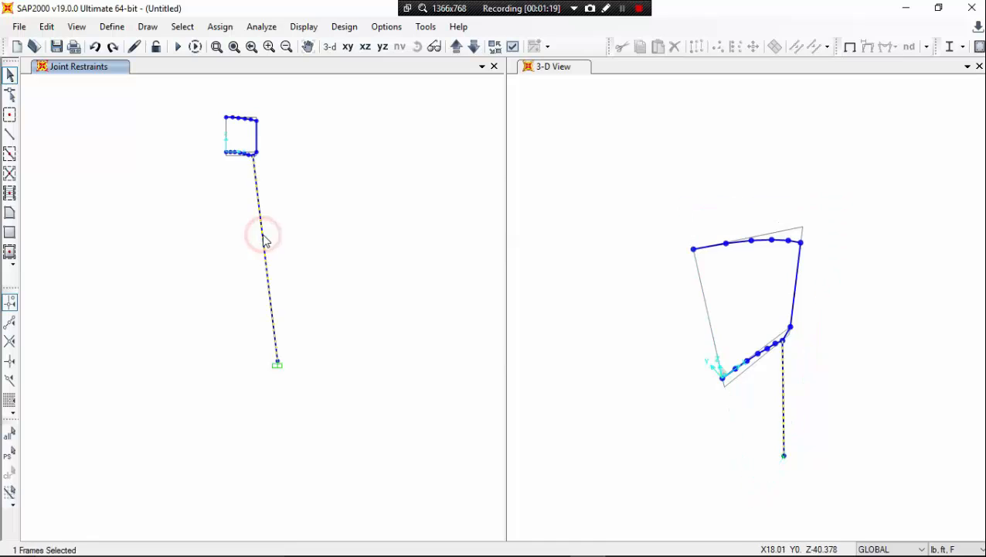
click(50, 27)
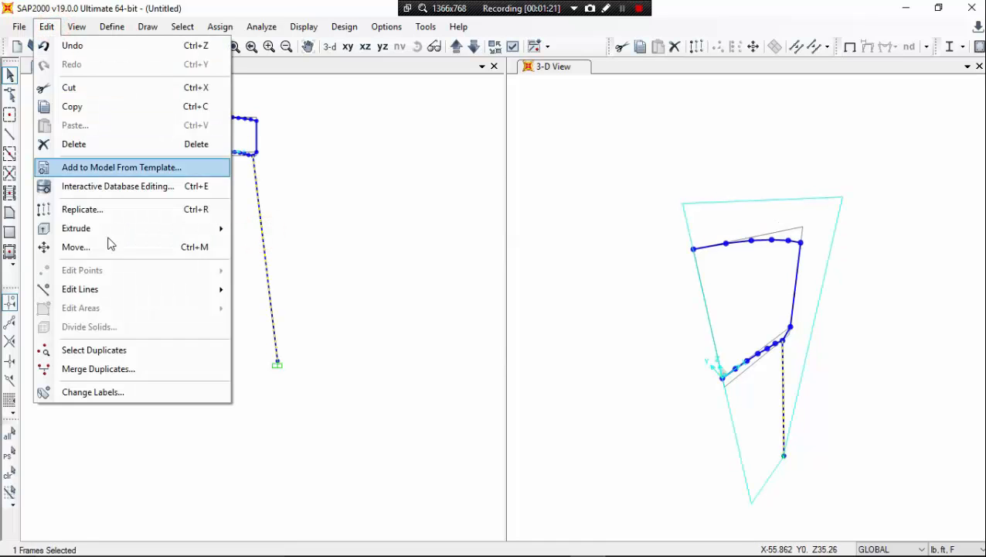
mouse_move(135, 288)
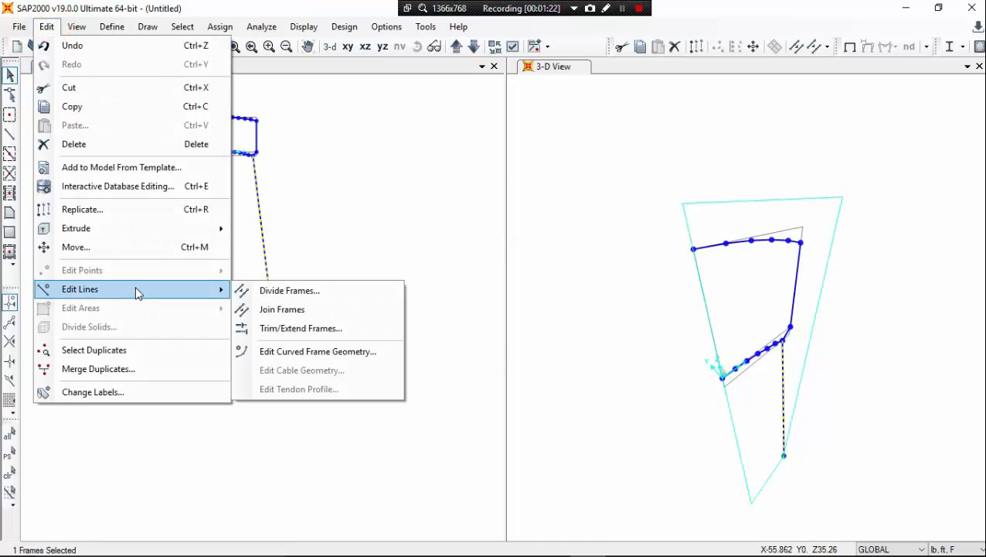
click(259, 292)
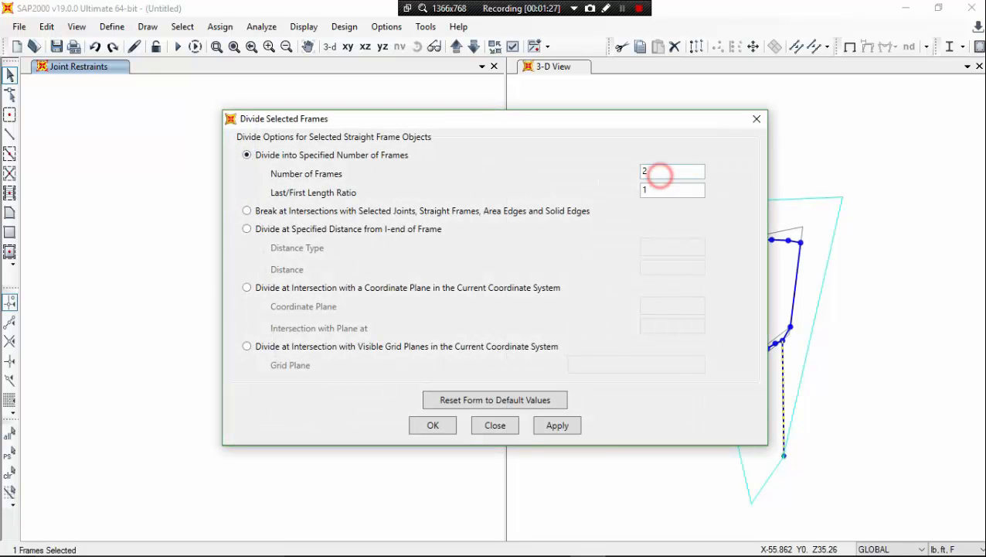
drag(660, 172, 646, 177)
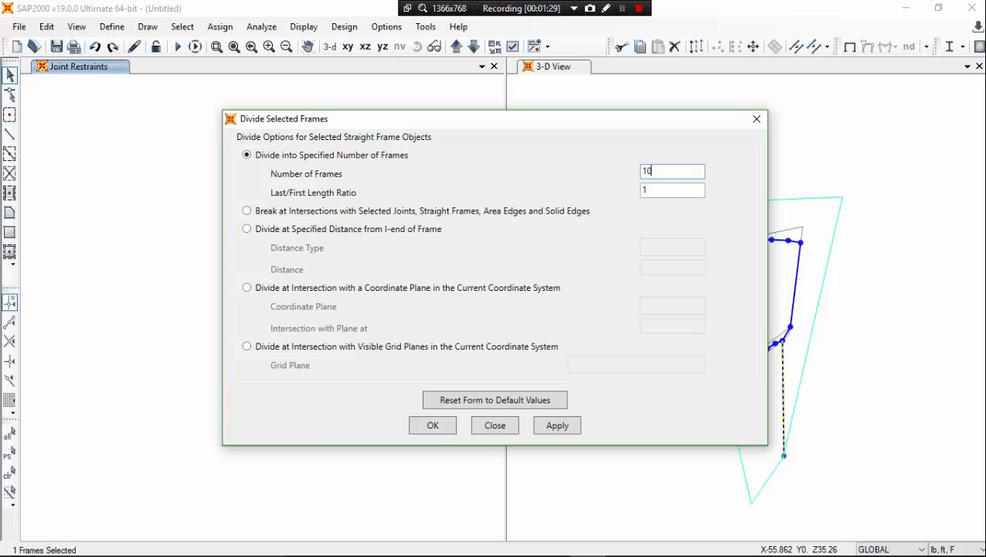
click(570, 427)
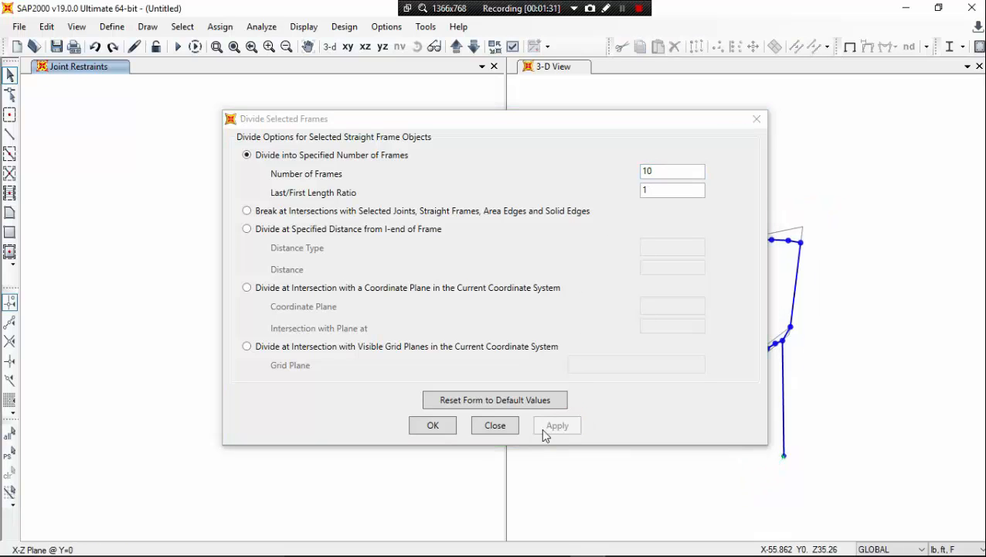
click(508, 428)
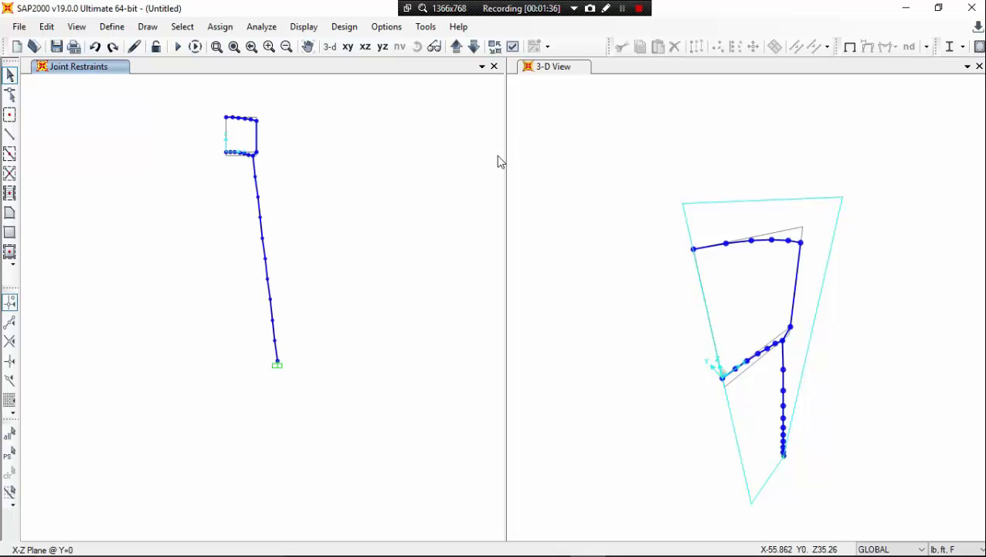
Select the nine intermediate joints along the divided column, leaving out its top and base joints
click(258, 176)
click(261, 199)
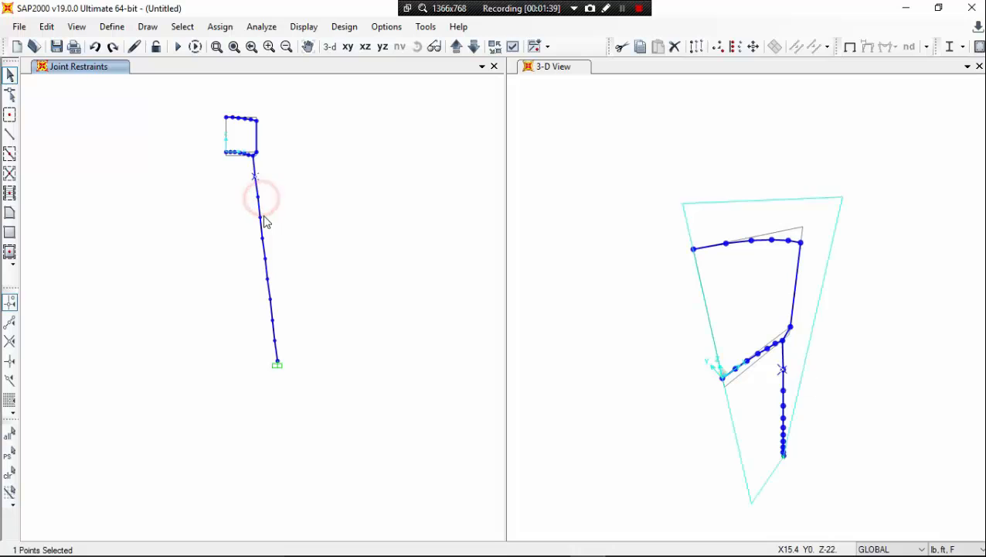
click(263, 218)
click(266, 235)
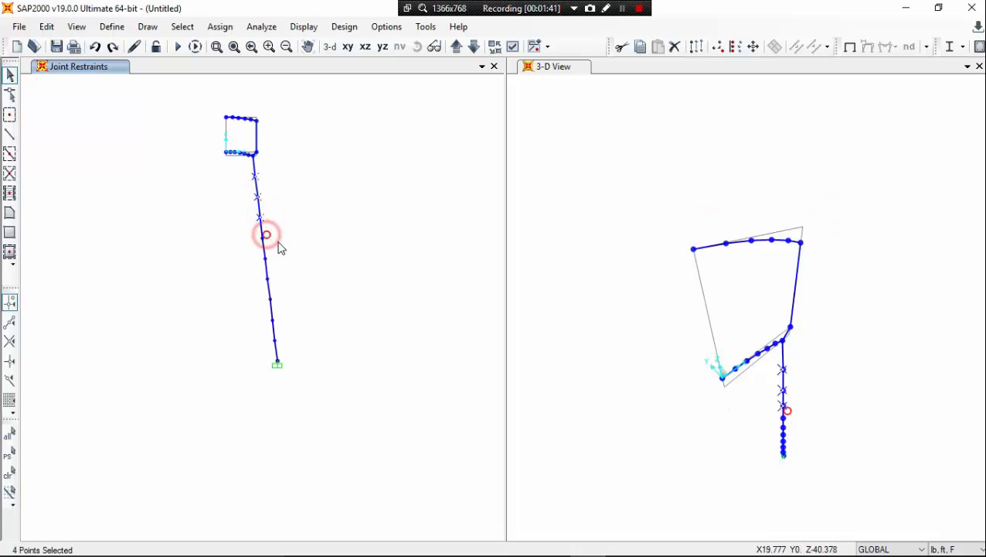
click(265, 257)
click(270, 278)
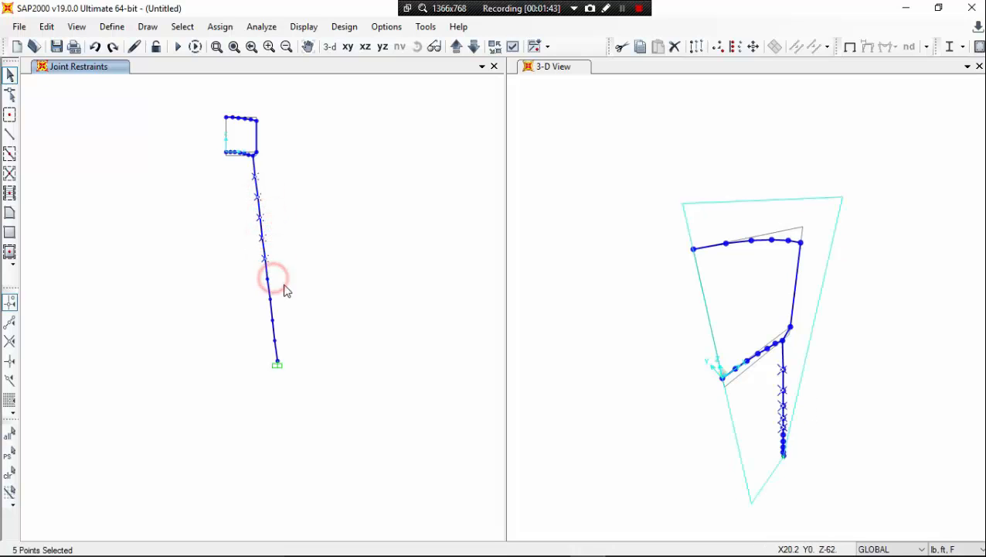
click(271, 299)
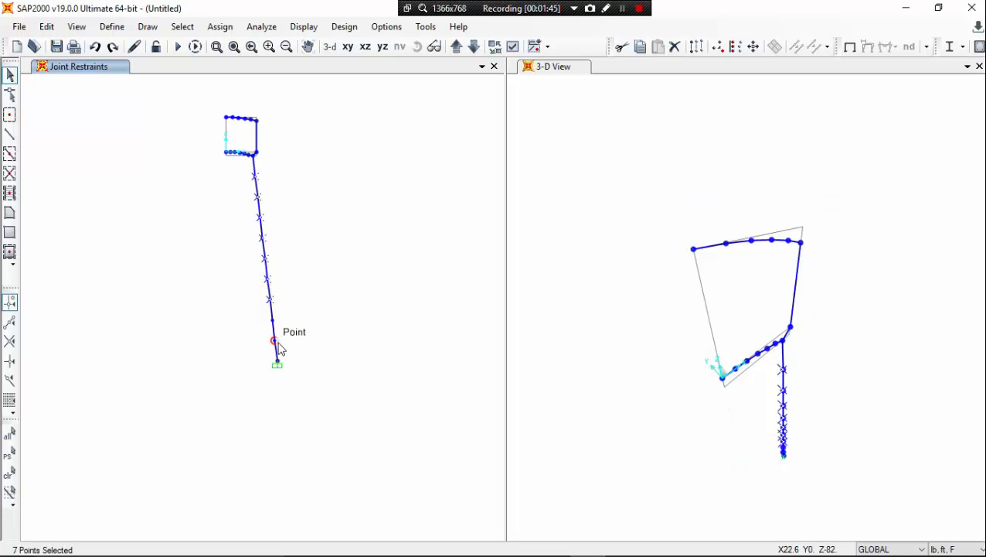
click(272, 319)
click(275, 341)
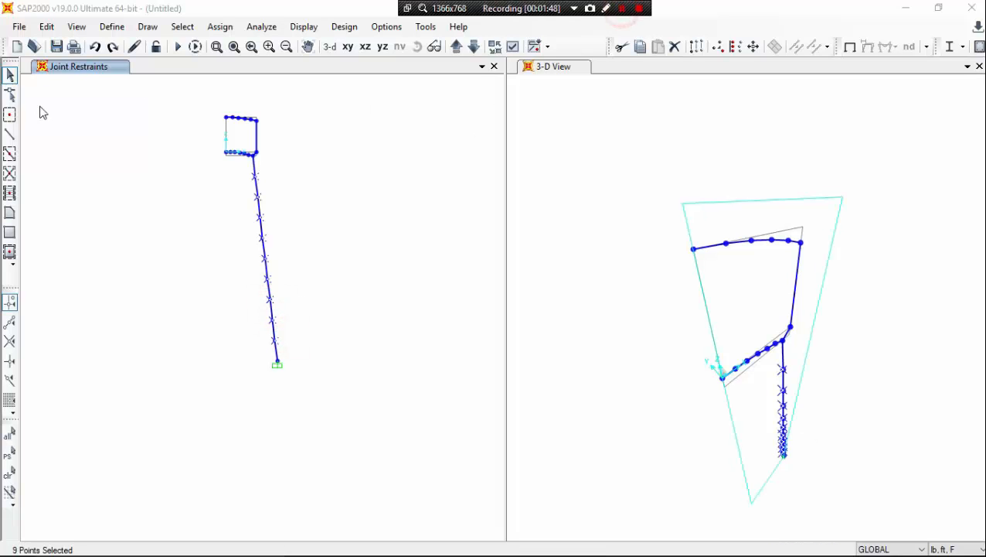
Extrude the selected column joints radially into B1 frames about the Z axis through 0,0, using 12 increments of 30 degrees
click(47, 30)
click(119, 227)
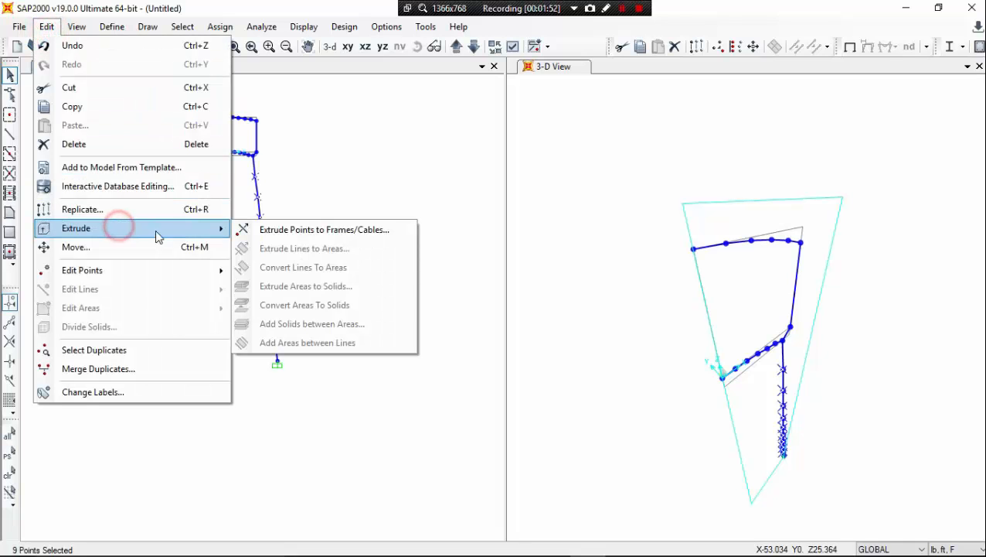
click(277, 230)
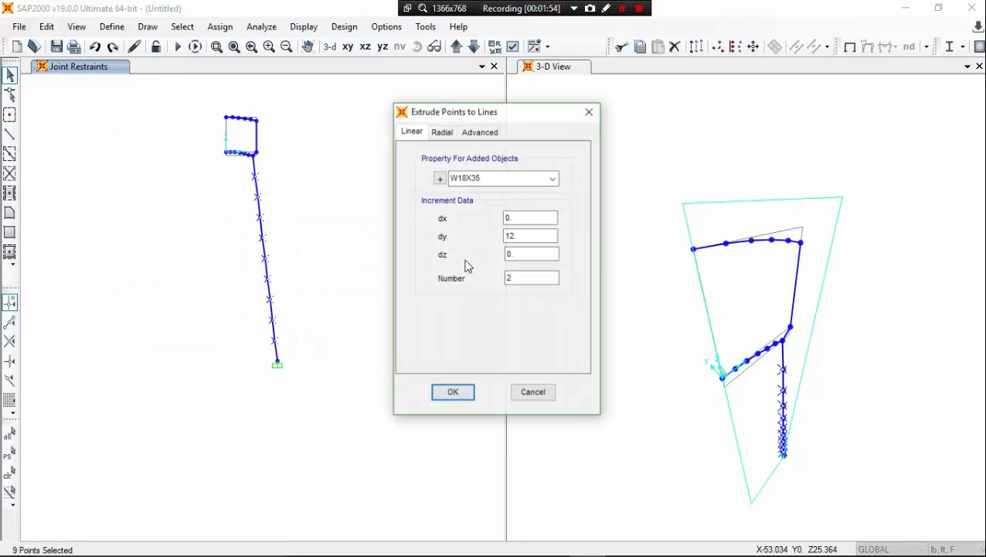
click(442, 131)
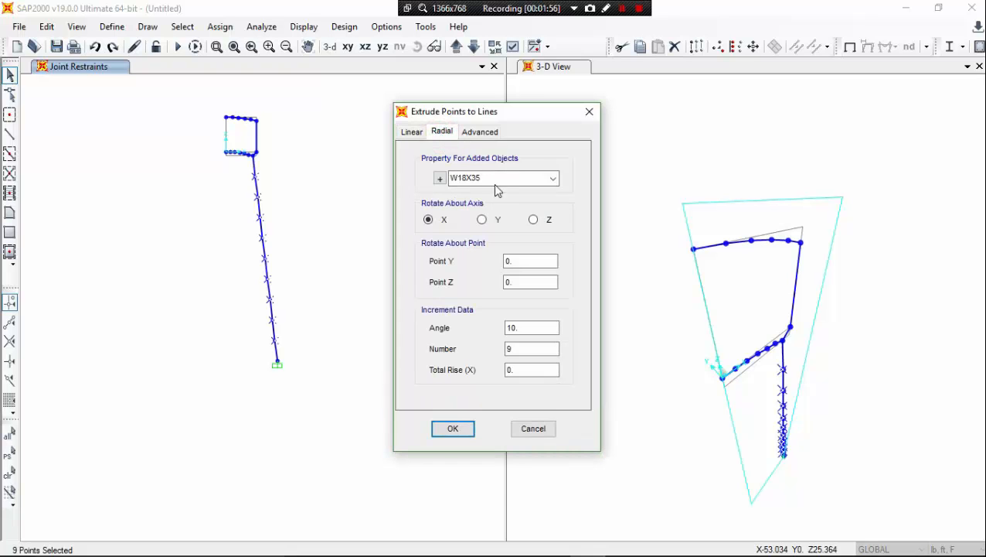
click(553, 179)
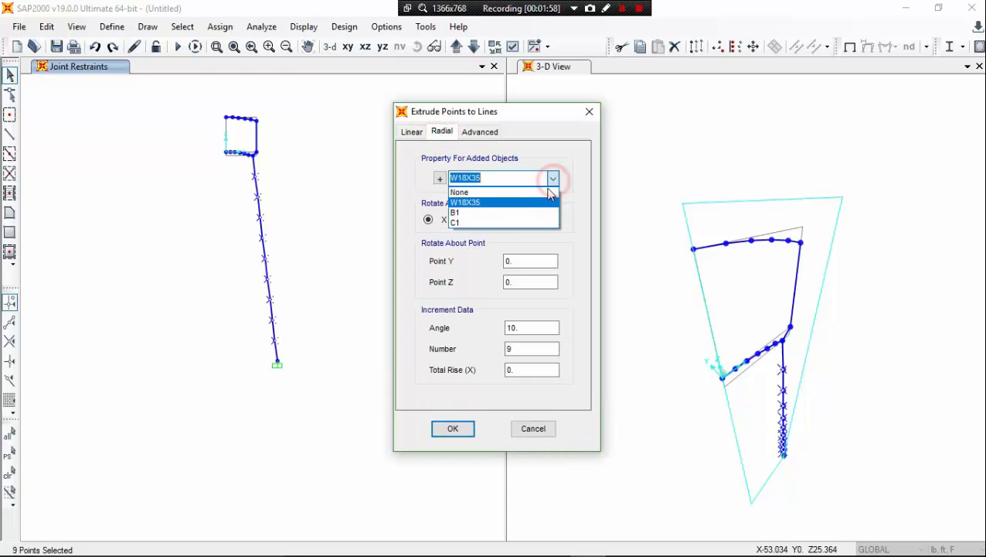
click(518, 213)
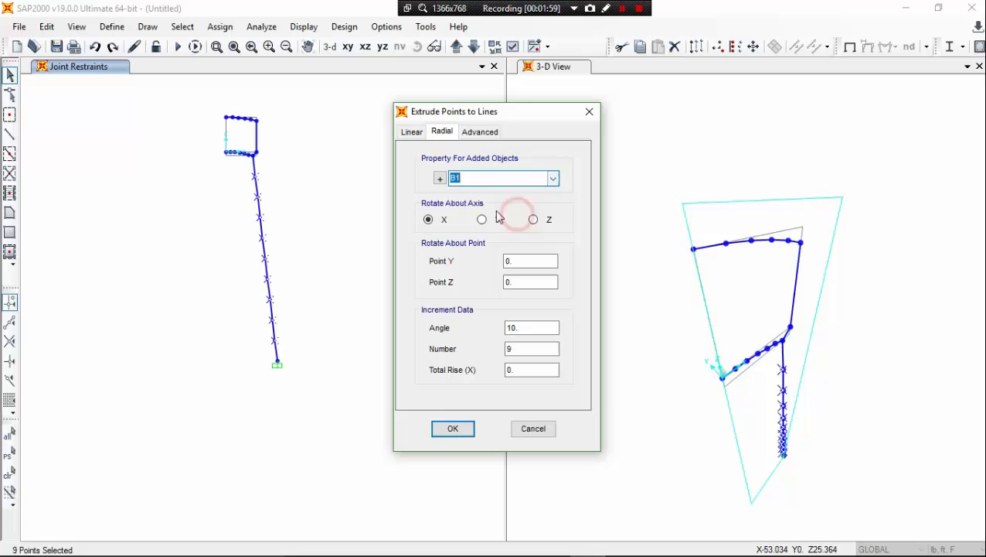
click(550, 221)
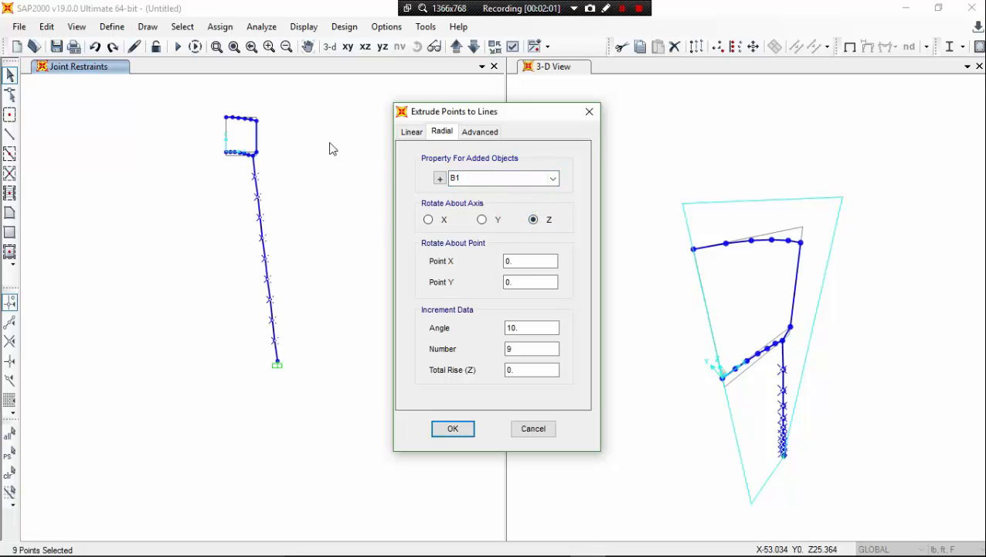
drag(539, 111, 616, 103)
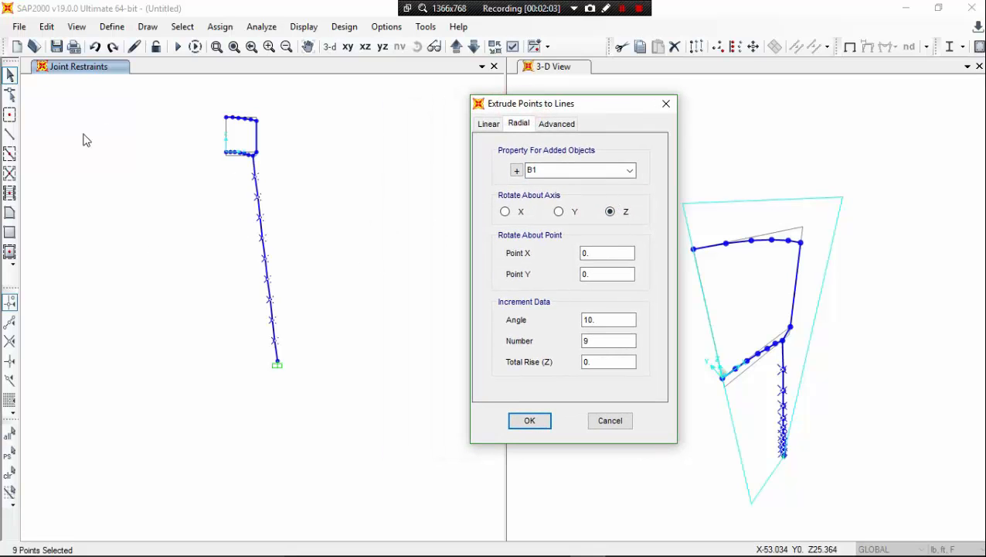
click(610, 325)
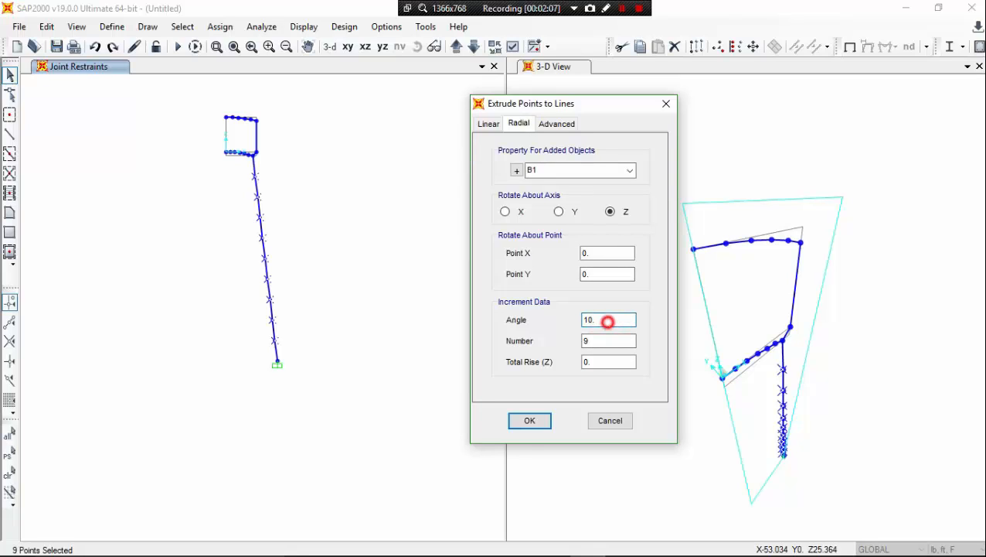
drag(609, 321, 565, 335)
drag(615, 341, 577, 347)
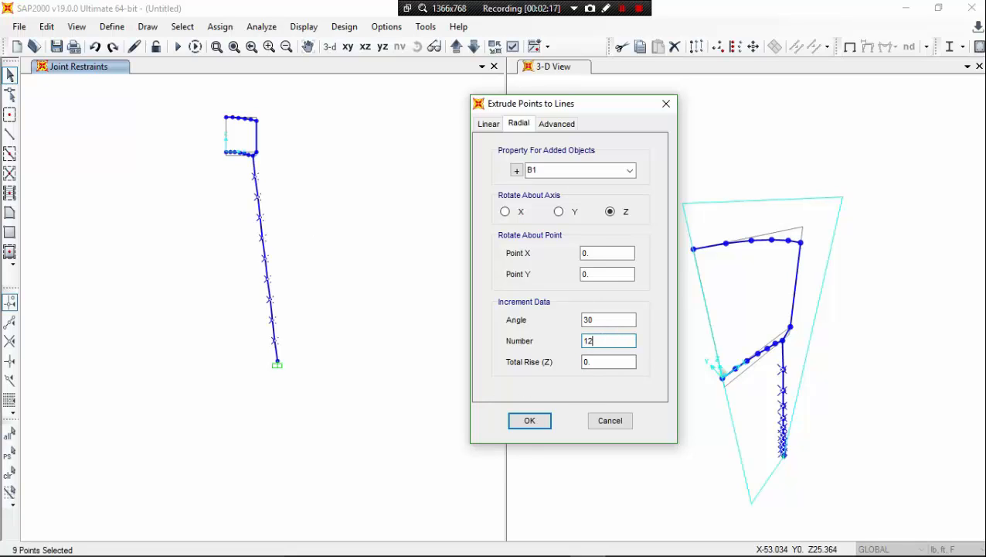
click(529, 420)
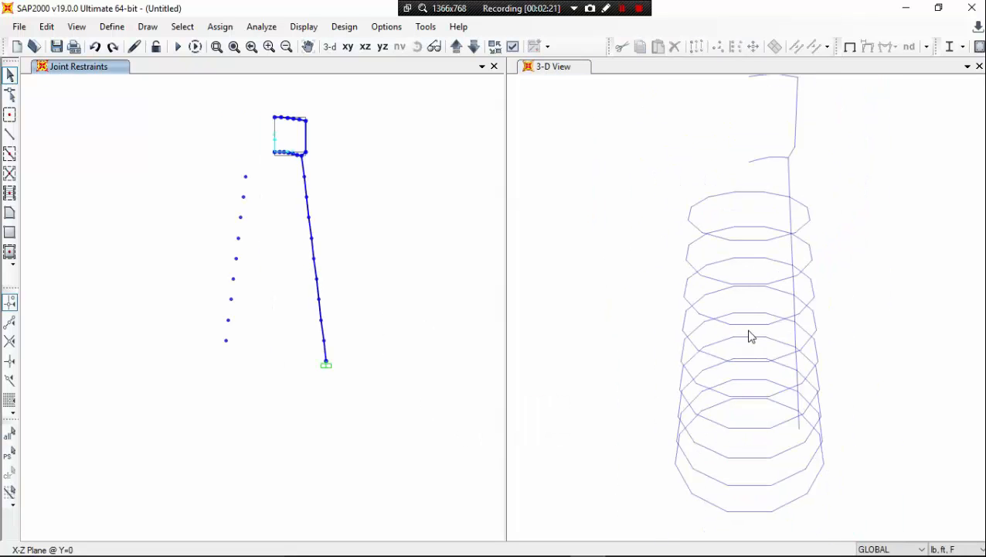
Select all ten frames of the inclined column and its joints, including the fixed base joint but leaving out the top joint
click(777, 338)
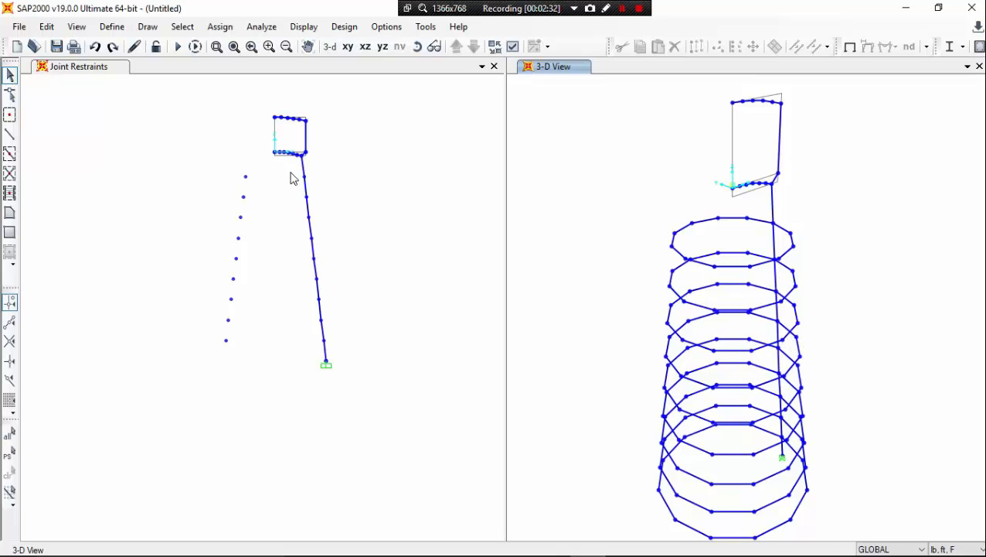
scroll(328, 330, up, 2)
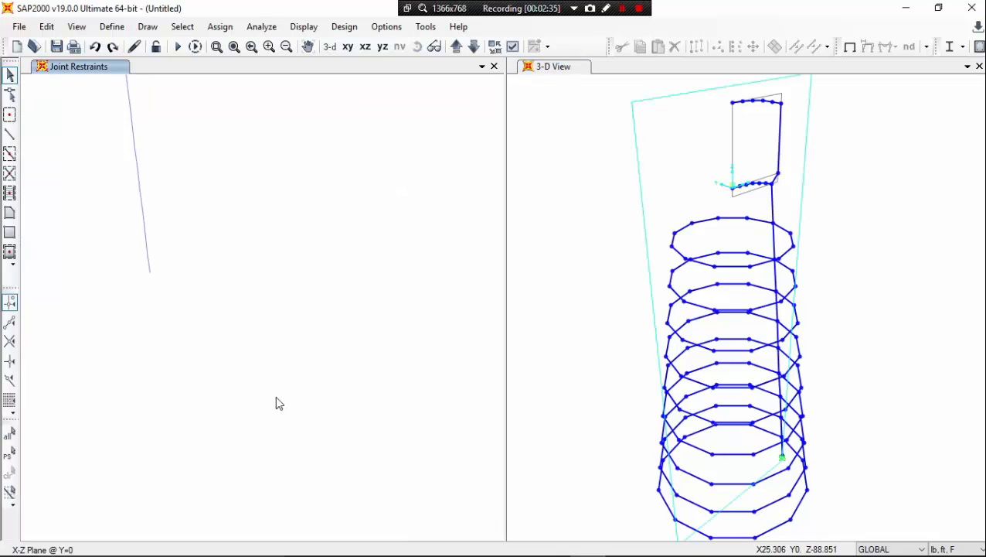
middle_drag(275, 395, 294, 382)
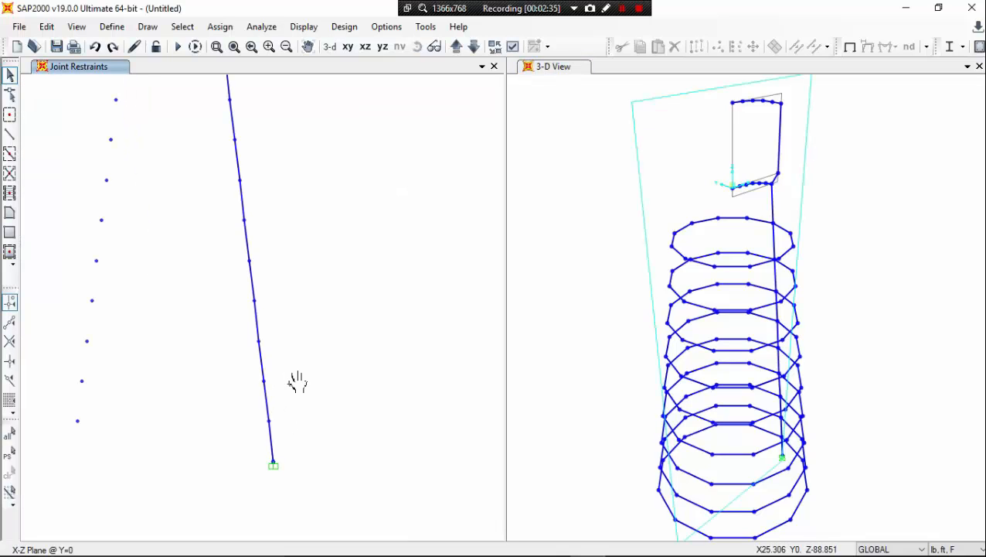
scroll(292, 380, down, 2)
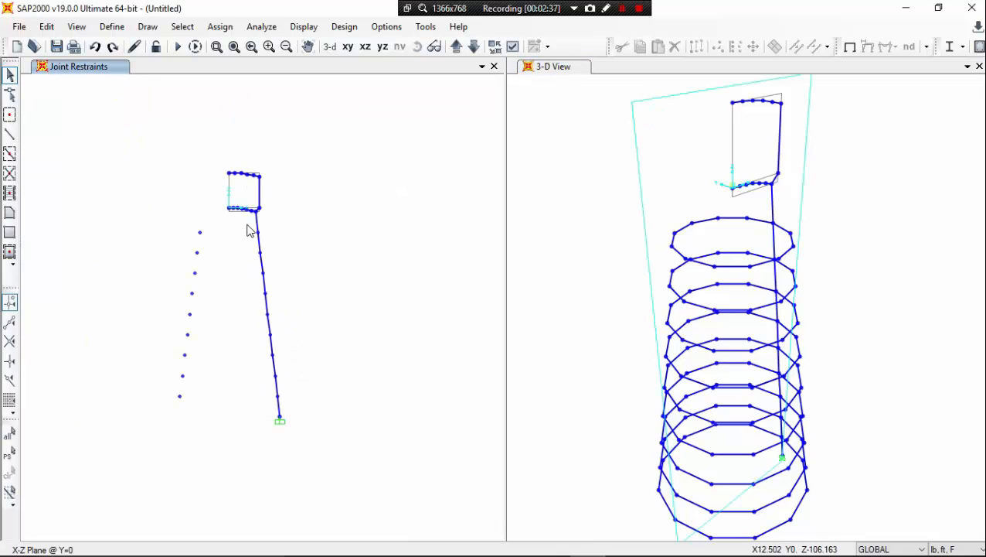
drag(246, 224, 304, 446)
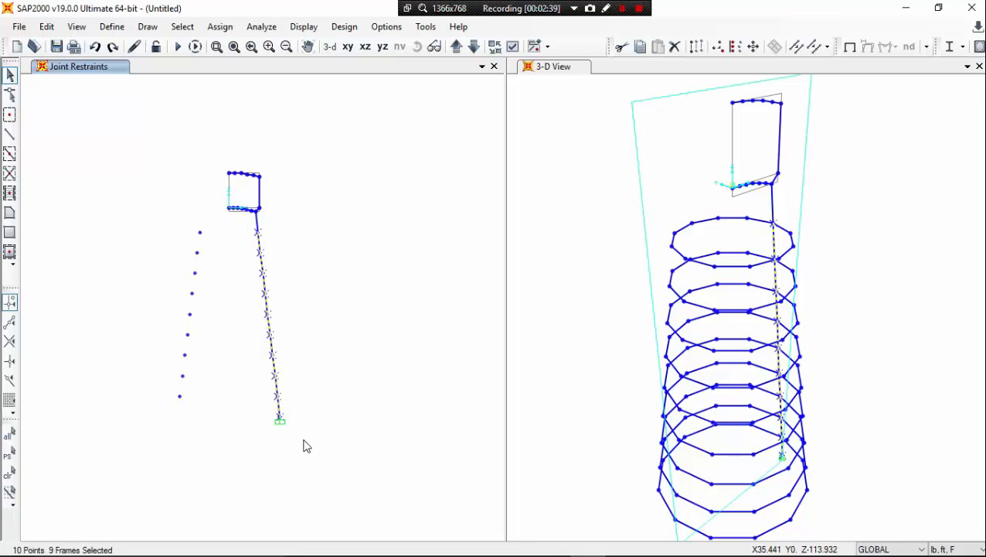
scroll(264, 228, up, 4)
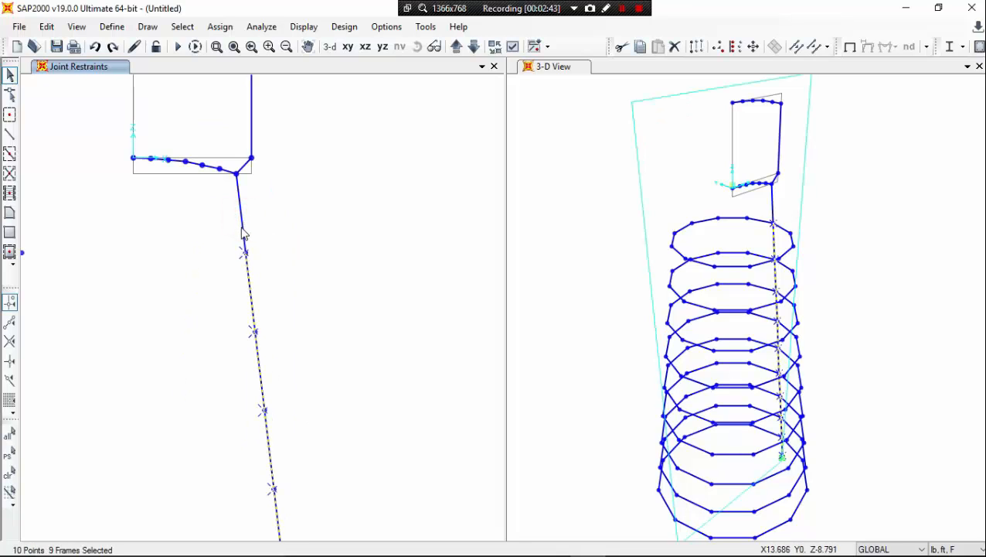
click(242, 230)
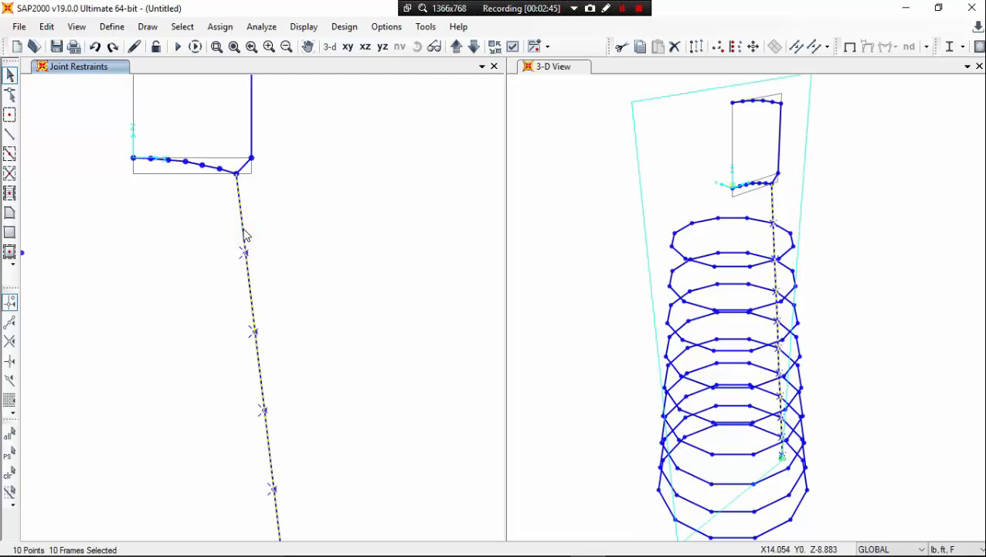
Replicate the selected column radially about a line parallel to Z through 0,0, with 11 copies at a 30-degree angle
click(46, 26)
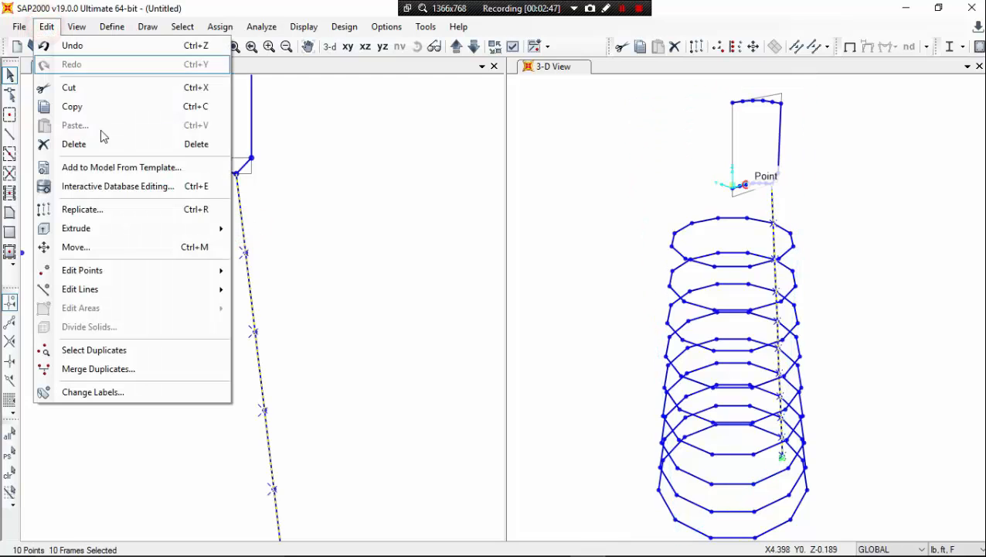
click(153, 215)
click(385, 171)
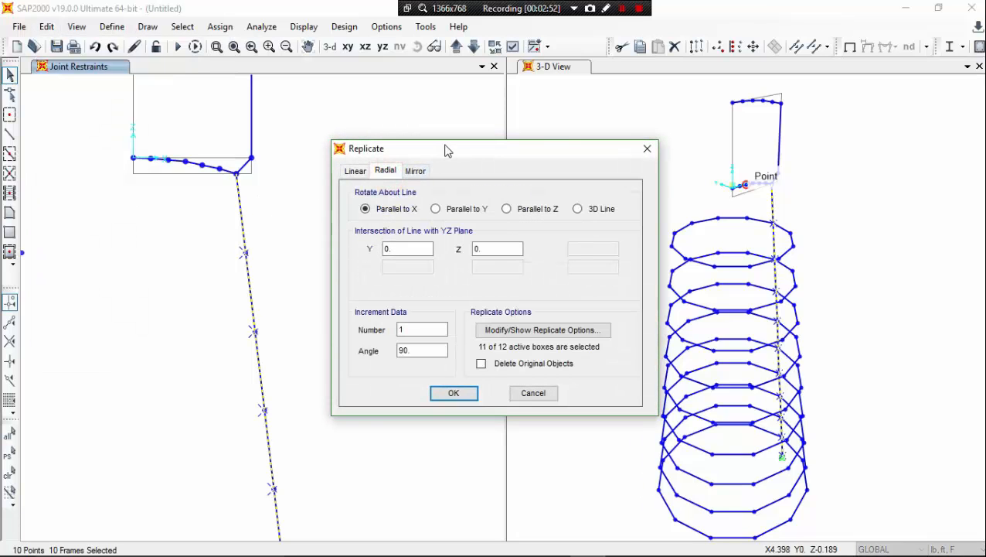
drag(447, 149, 556, 122)
click(529, 300)
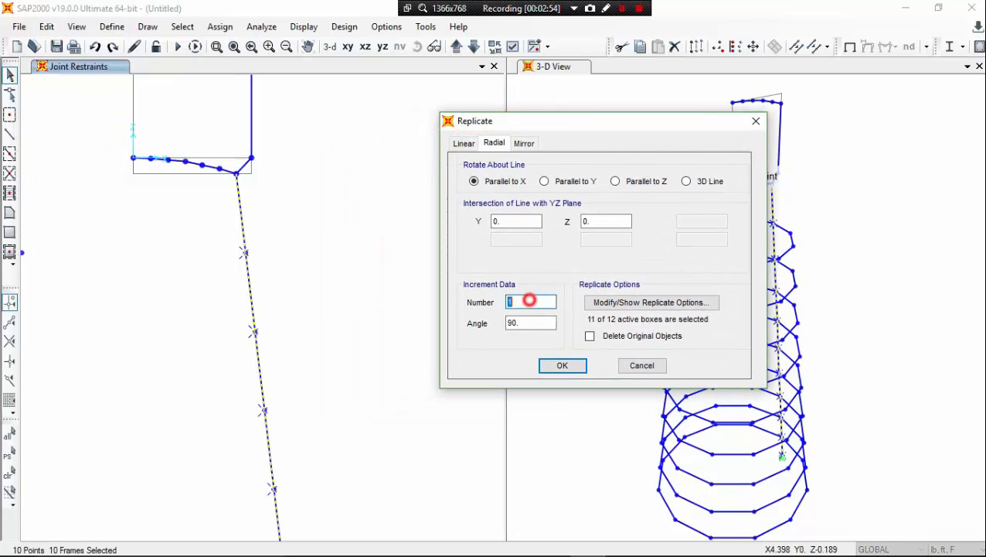
click(619, 181)
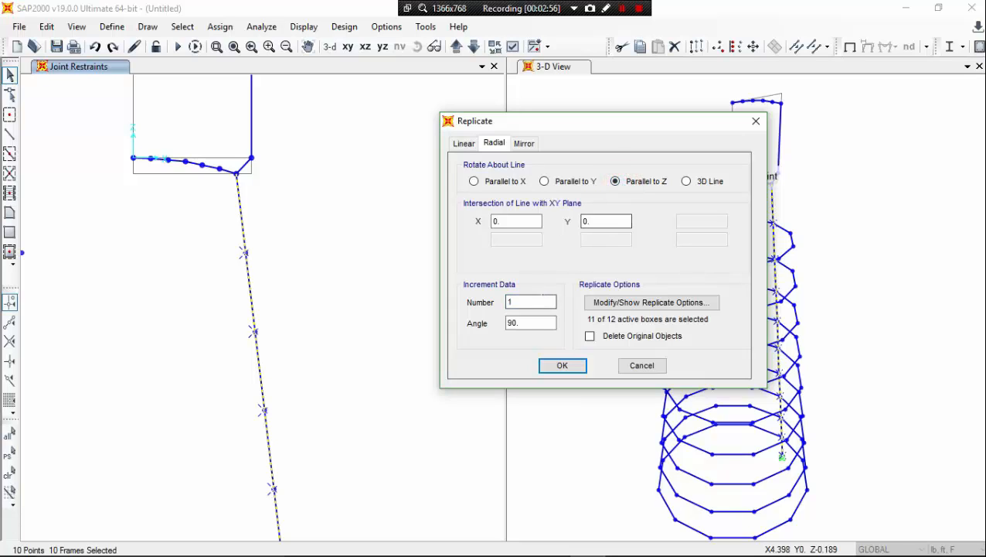
double_click(540, 299)
click(541, 299)
key(BackSpace)
double_click(541, 324)
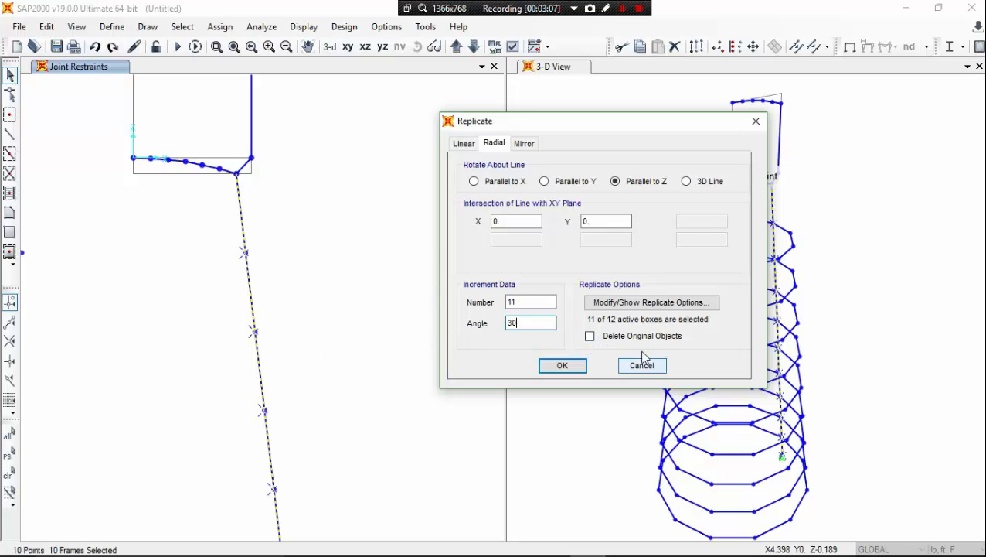
click(573, 367)
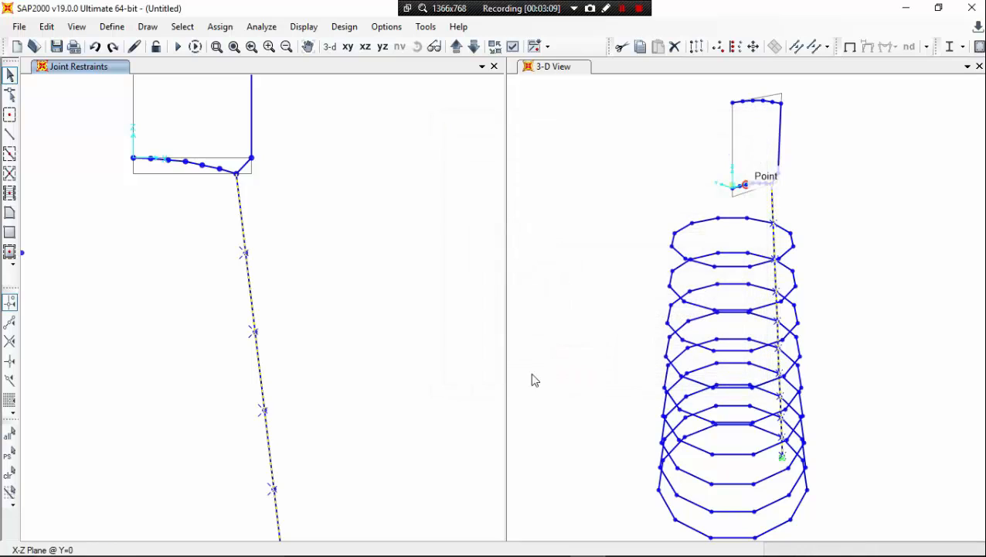
click(422, 394)
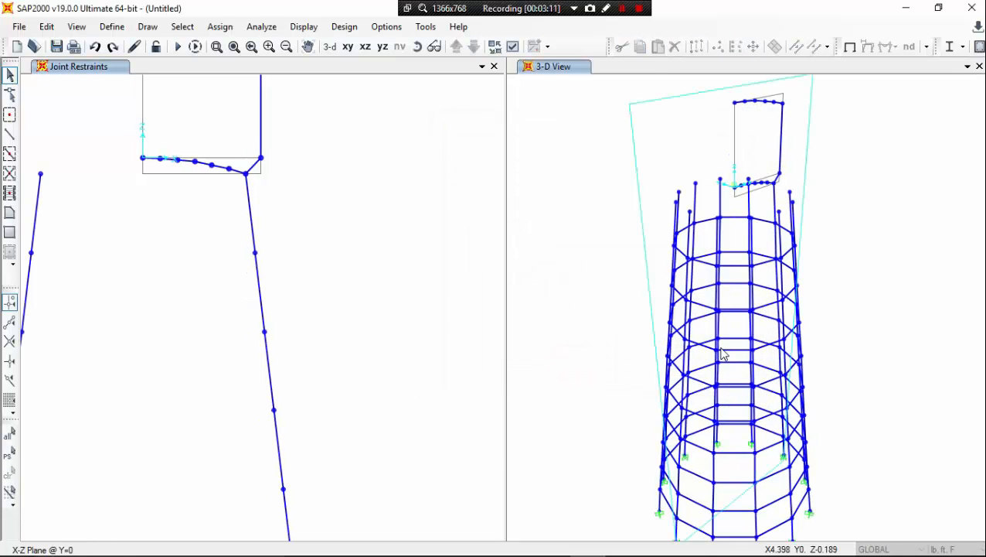
Examine the replicated columns, ring beams and fixed bases in 3-D, and the tank's bottom profile in the X-Z elevation
scroll(735, 350, down, 2)
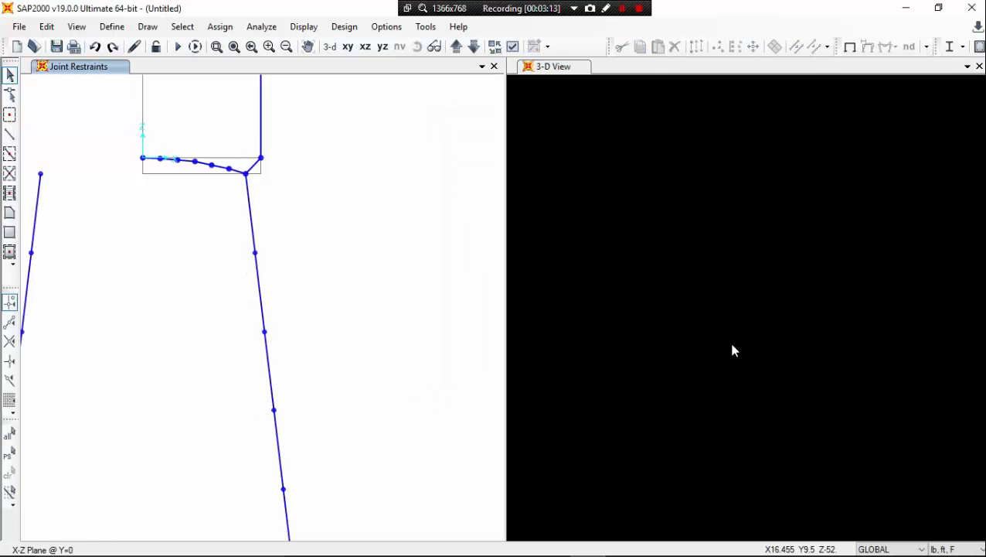
click(729, 343)
middle_drag(821, 300, 811, 320)
middle_drag(596, 338, 591, 340)
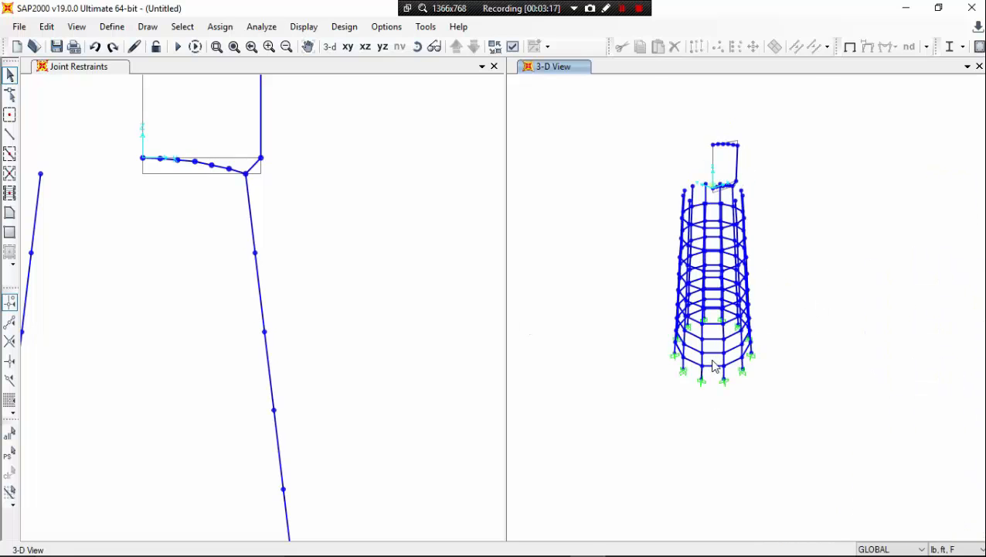
scroll(711, 363, up, 3)
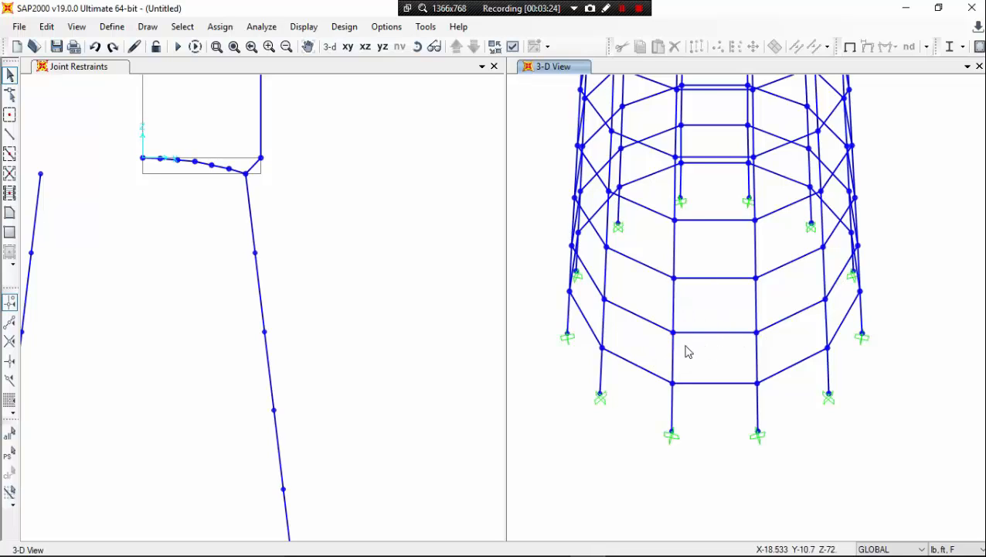
scroll(674, 352, down, 2)
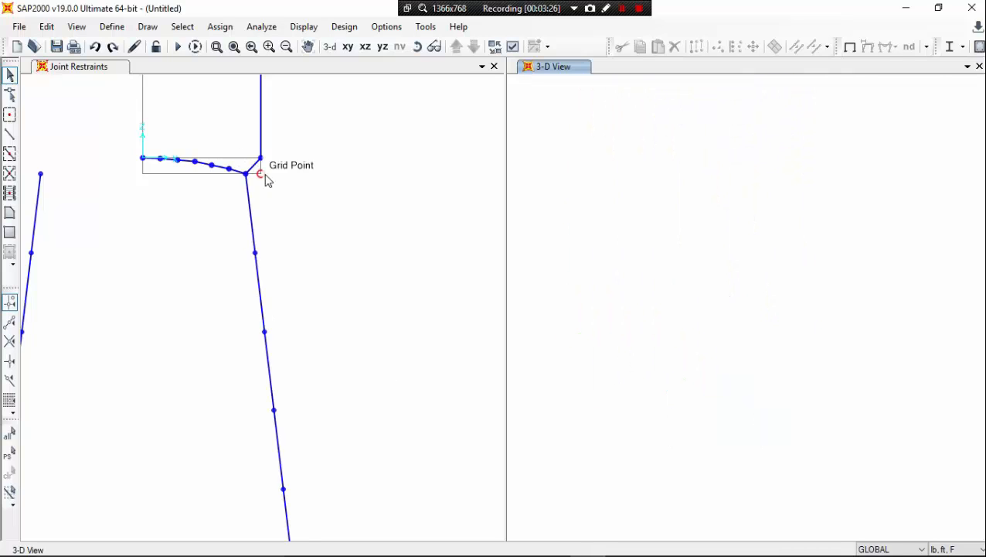
middle_drag(260, 177, 311, 265)
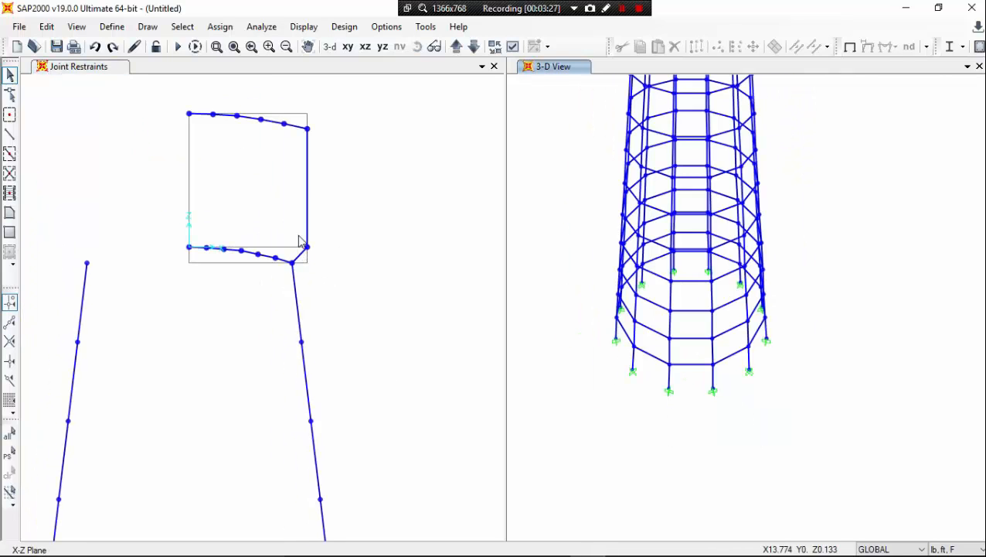
scroll(299, 236, up, 3)
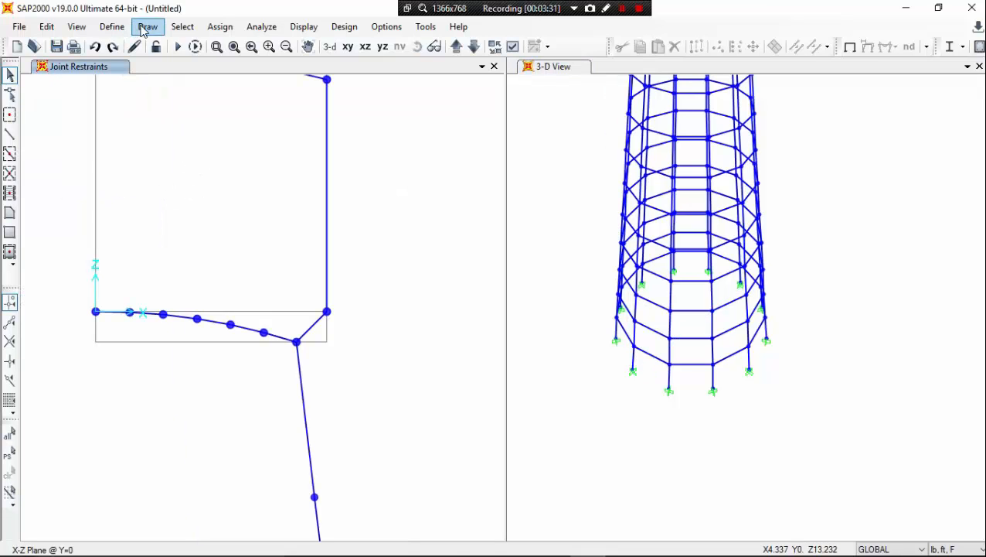
Define a new thin shell area section named BOTTOM S
click(112, 26)
mouse_move(245, 69)
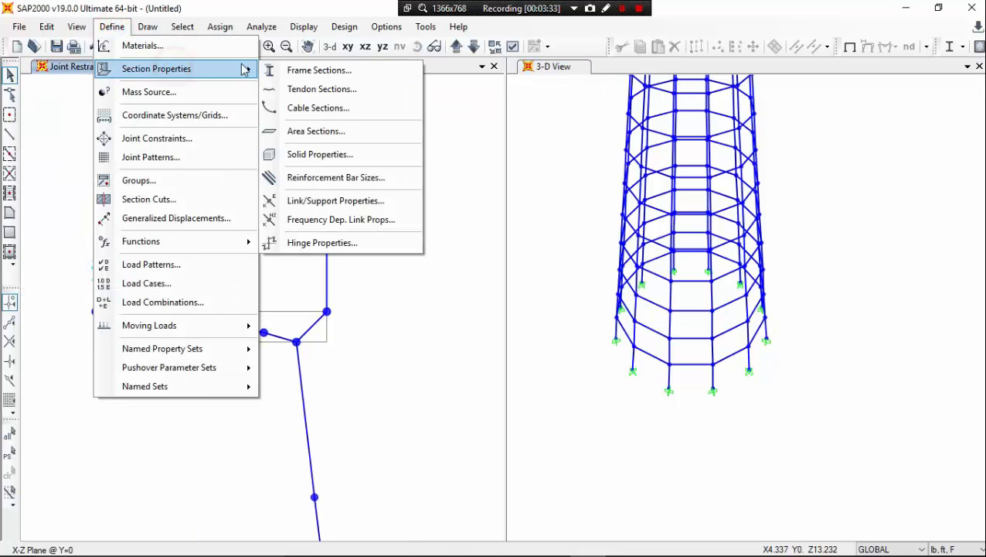
click(372, 132)
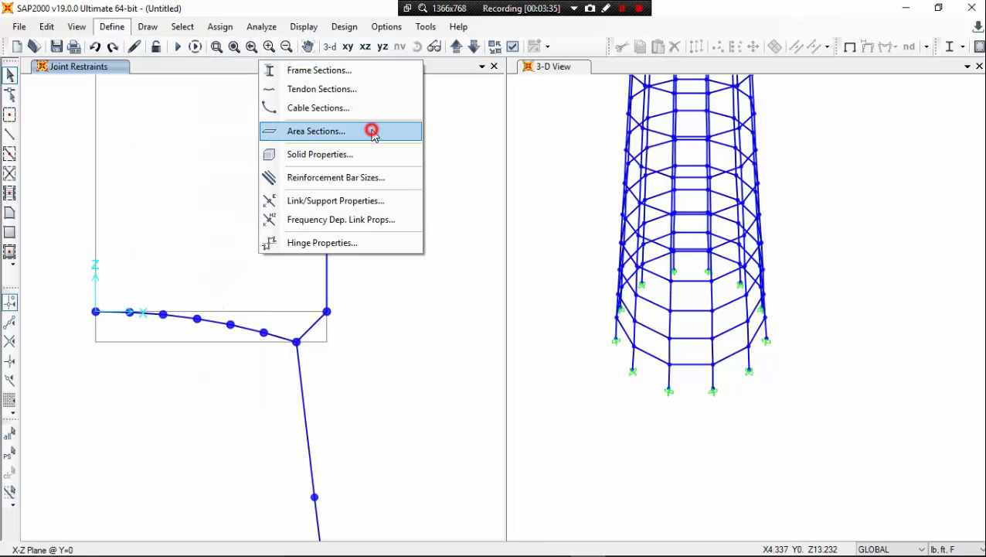
click(573, 256)
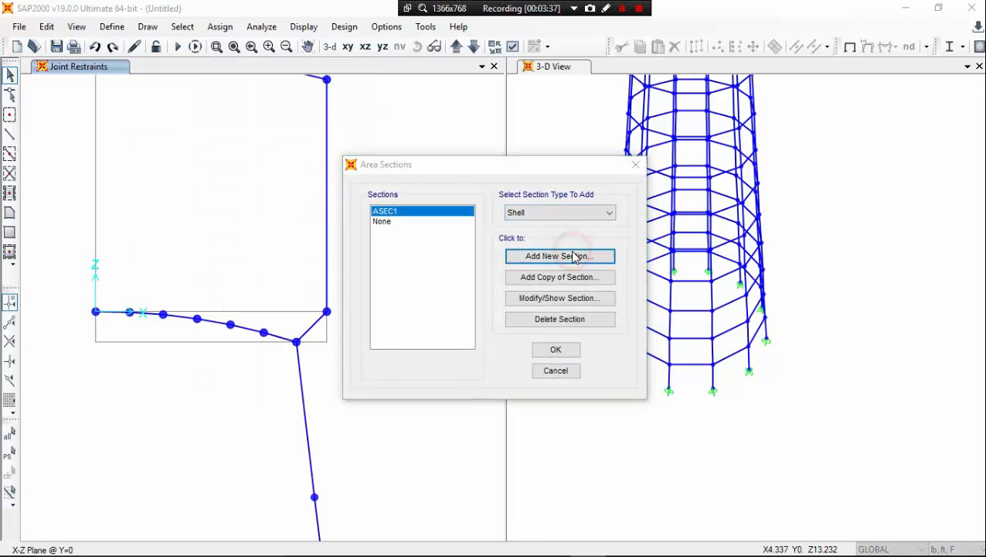
double_click(425, 157)
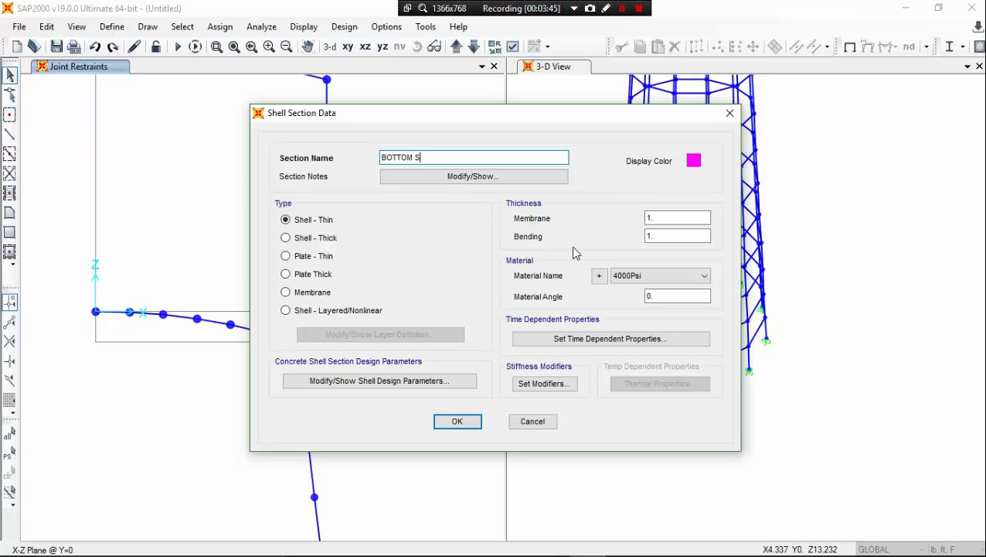
click(470, 418)
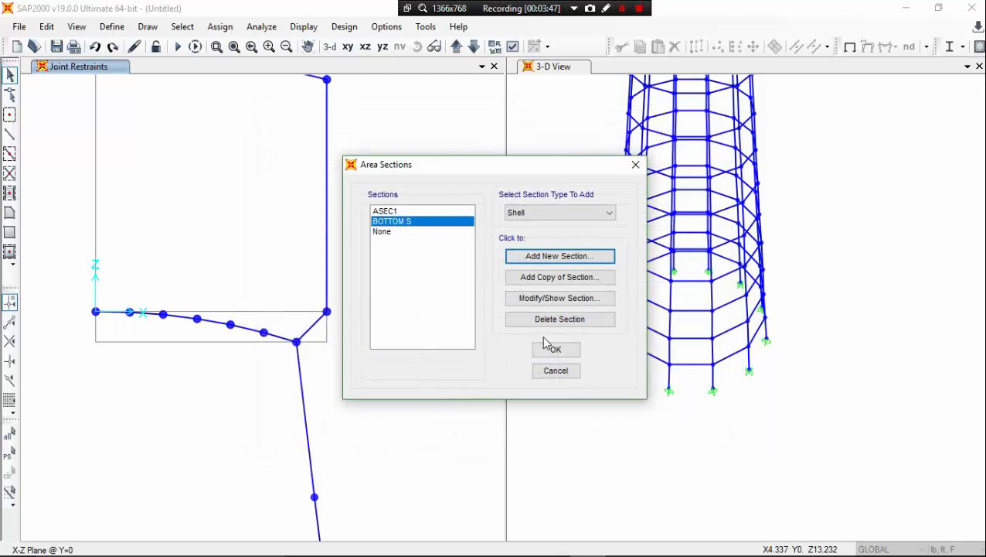
Define two more thin shell area sections named SIDE WALL and TOP S
click(576, 262)
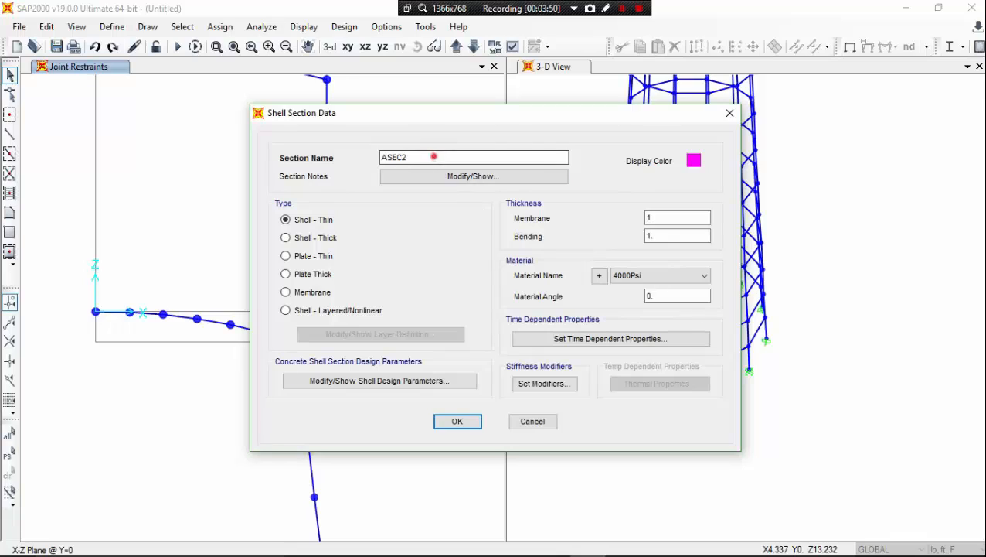
double_click(433, 157)
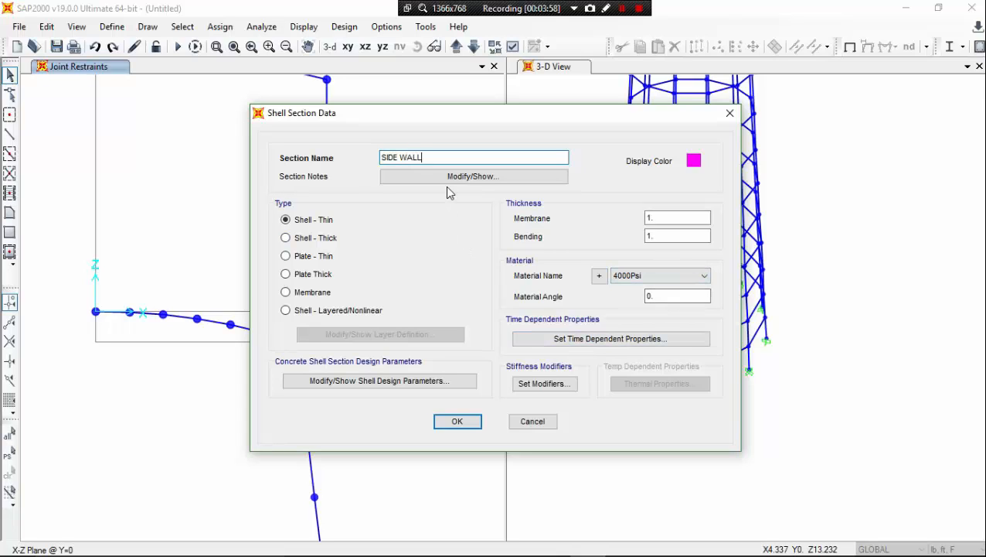
click(471, 421)
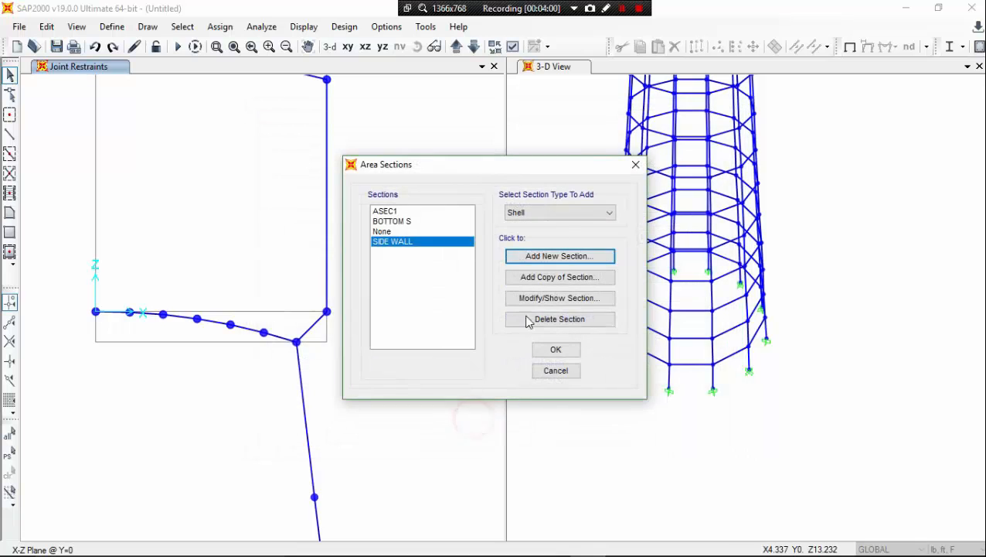
click(566, 257)
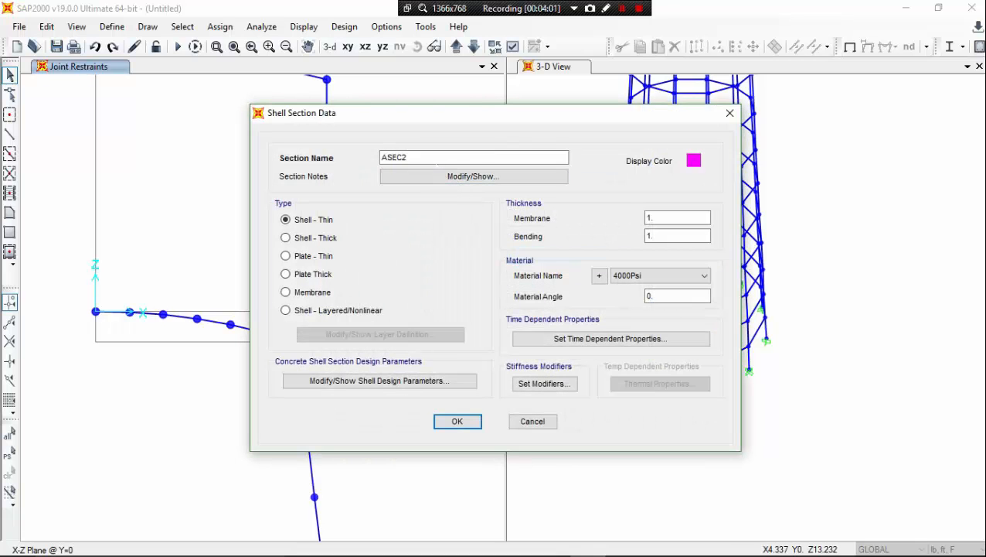
double_click(431, 157)
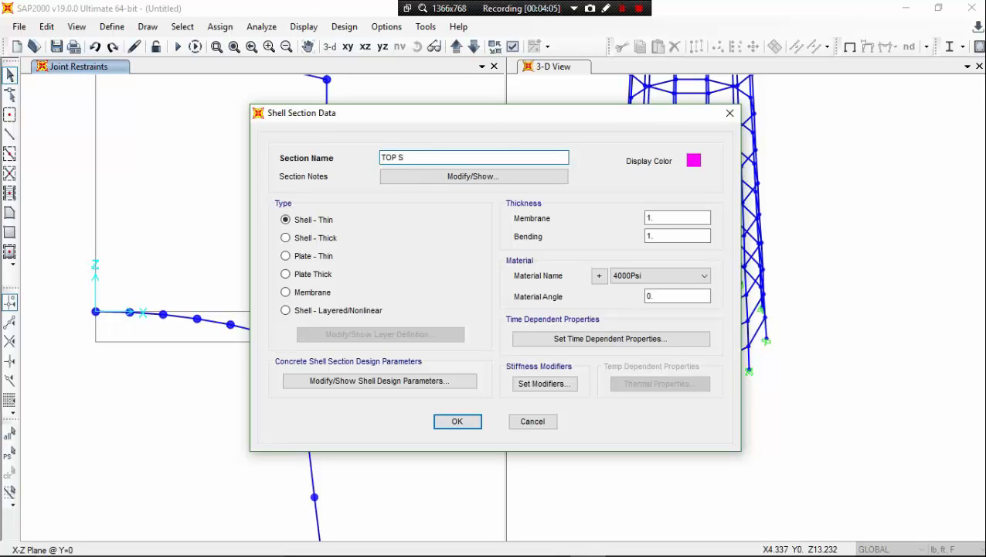
click(457, 421)
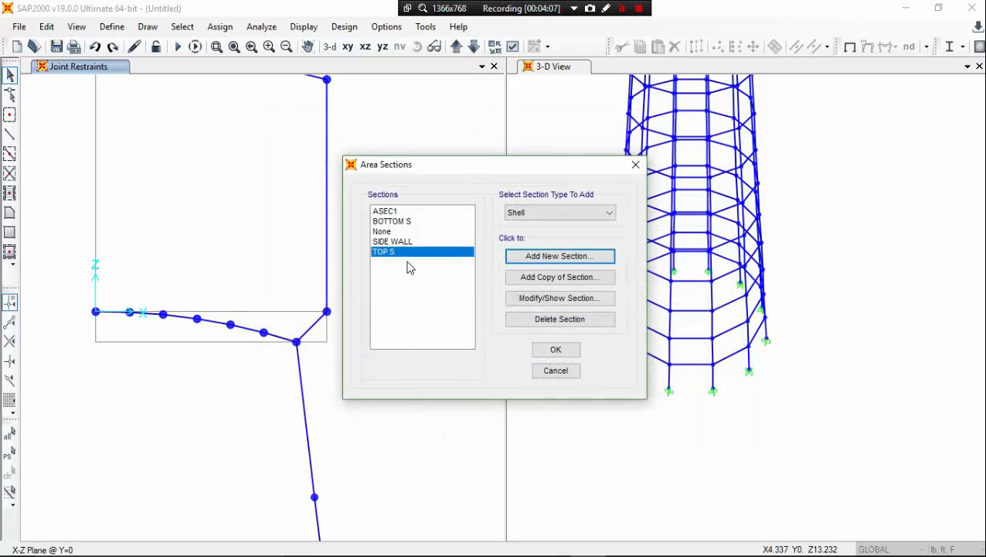
click(556, 350)
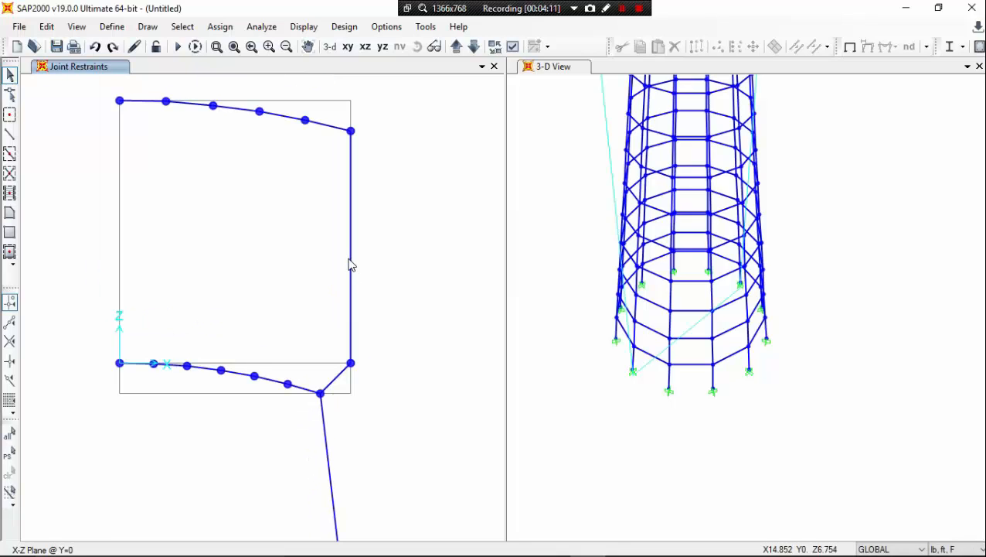
Divide the vertical side-wall frame of the tank profile into 8 frames with a last/first length ratio of 1
click(352, 265)
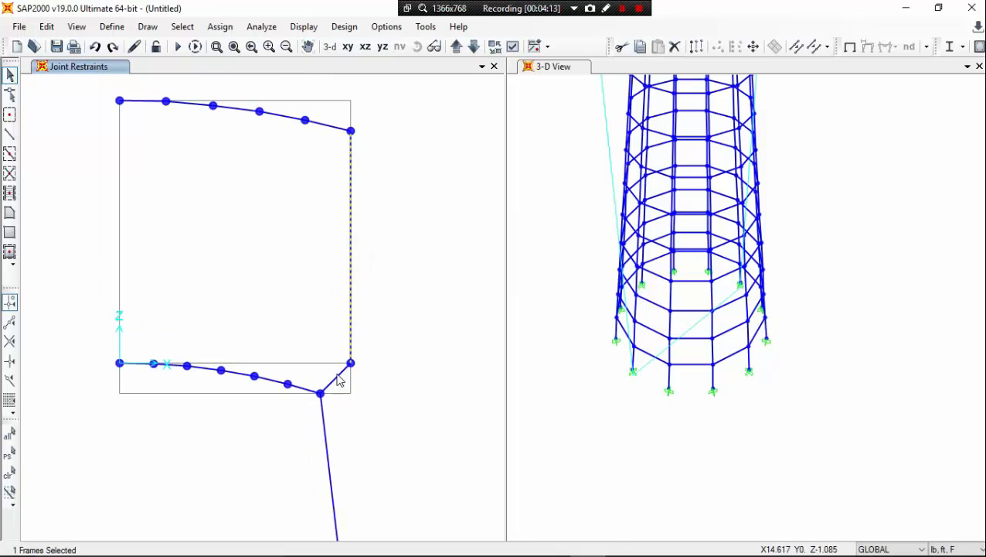
click(46, 26)
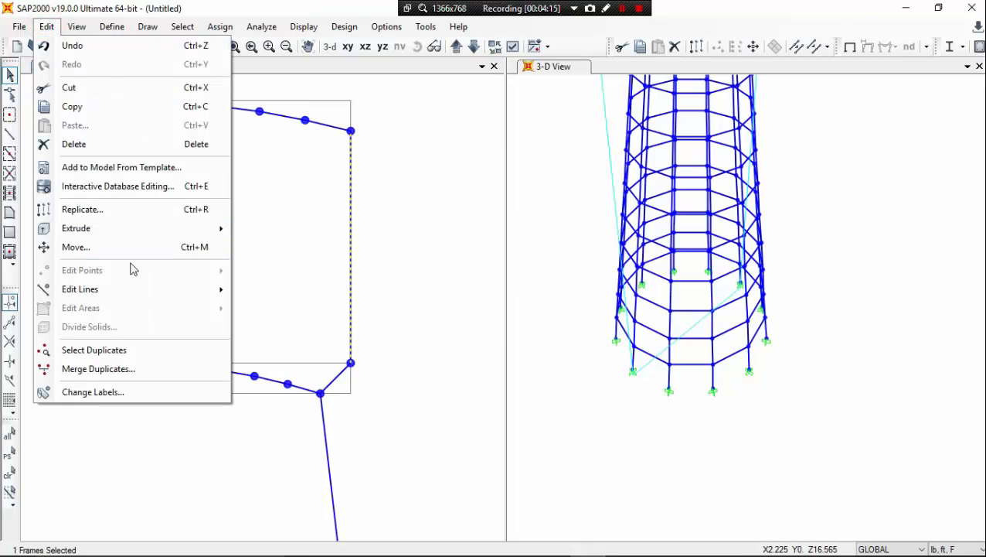
mouse_move(149, 289)
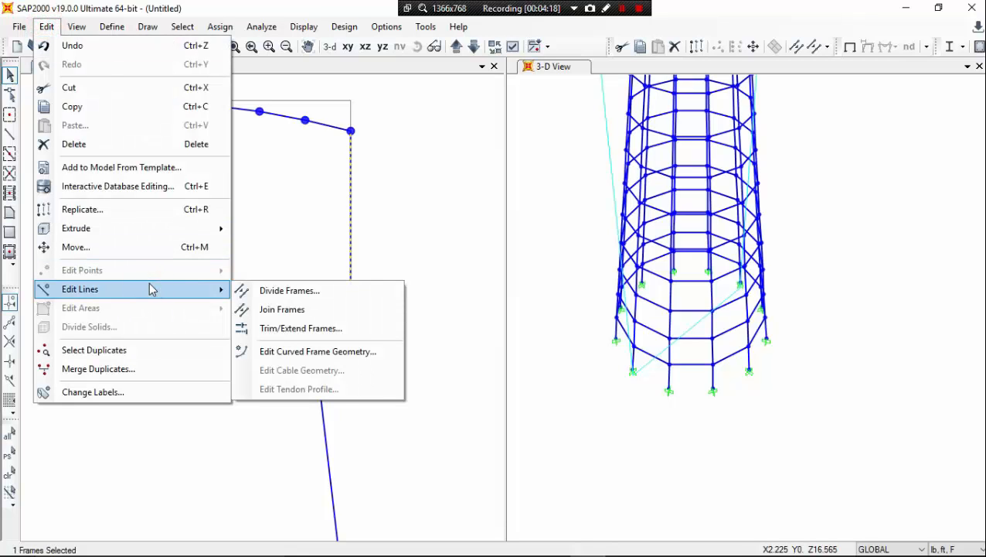
click(256, 292)
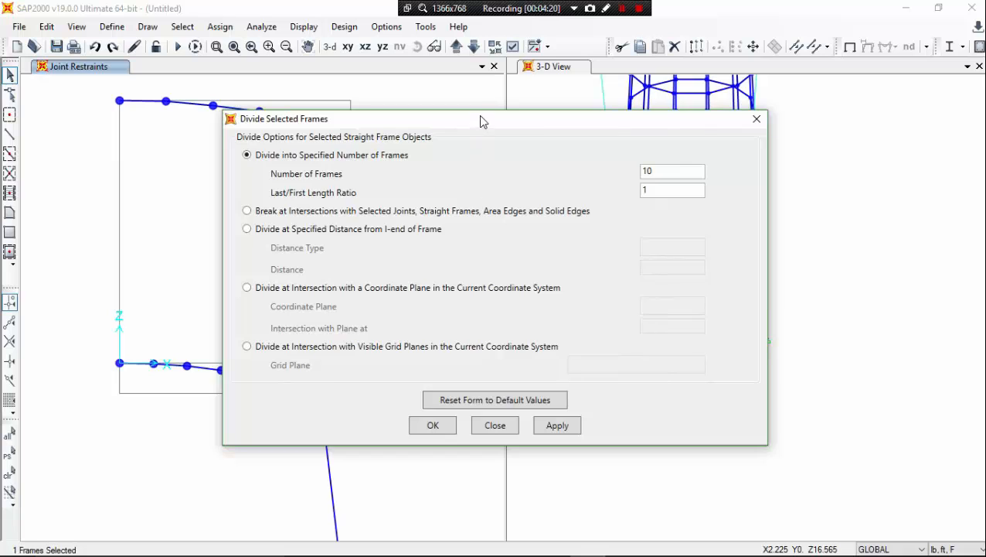
drag(480, 120, 663, 115)
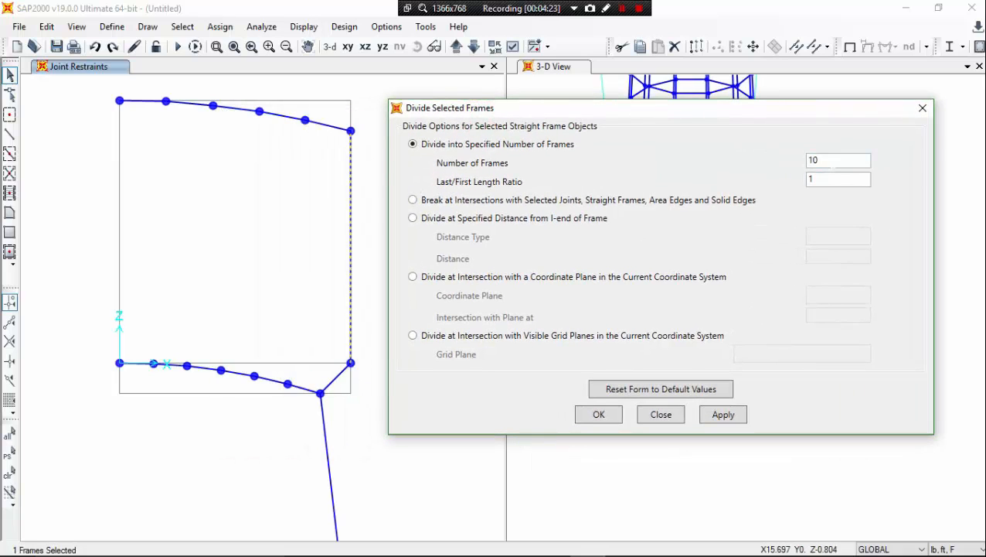
double_click(832, 160)
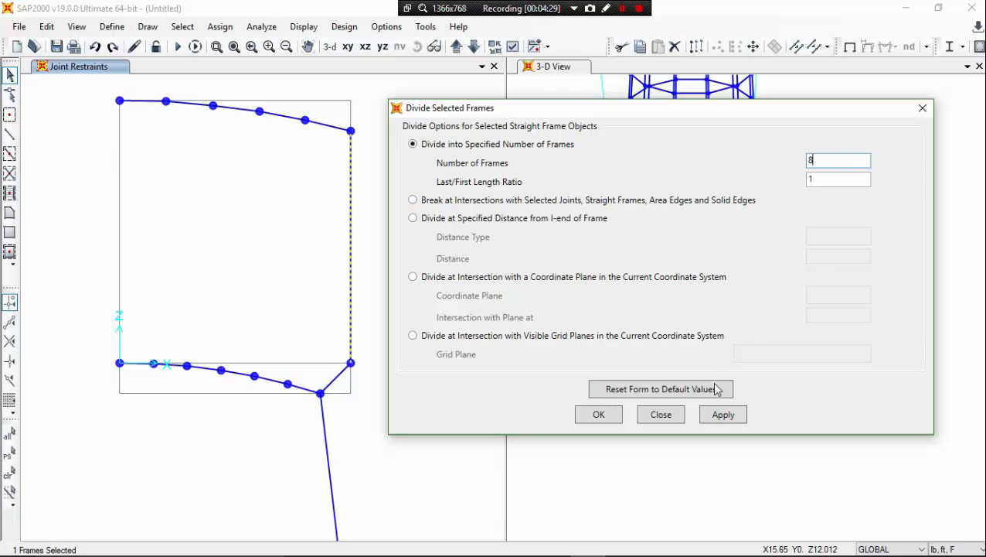
click(724, 416)
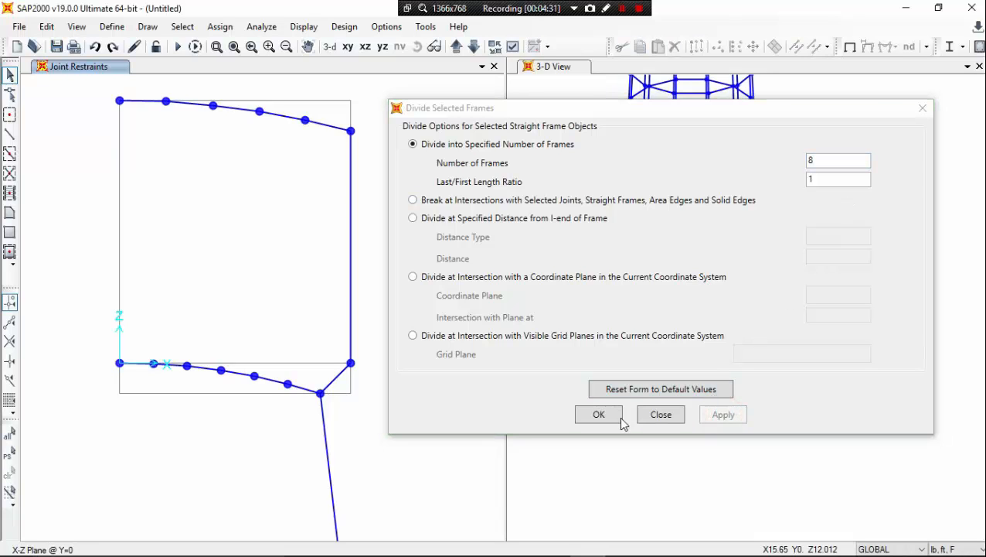
click(600, 415)
click(601, 415)
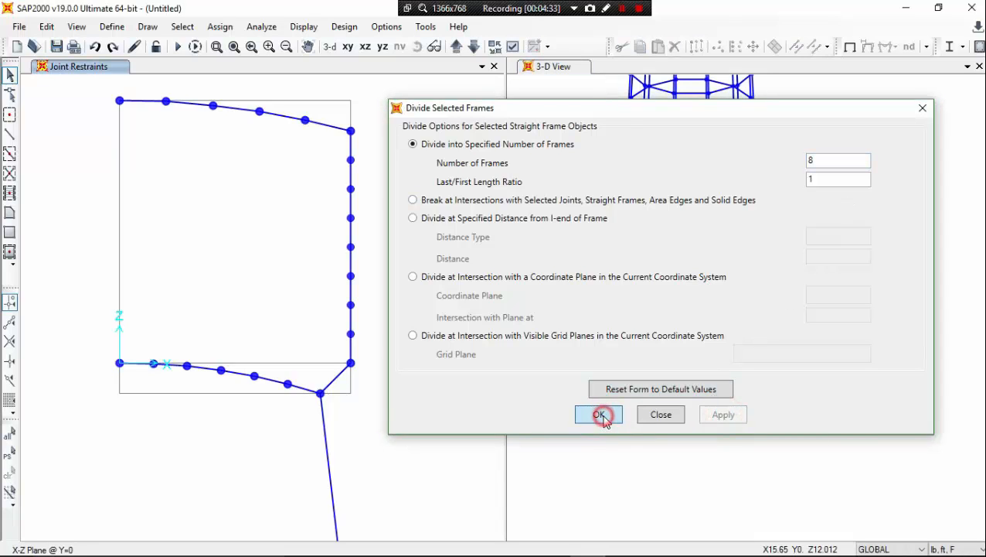
Divide the short inclined frame between the side wall's foot and the column top into 2 frames
scroll(336, 377, up, 3)
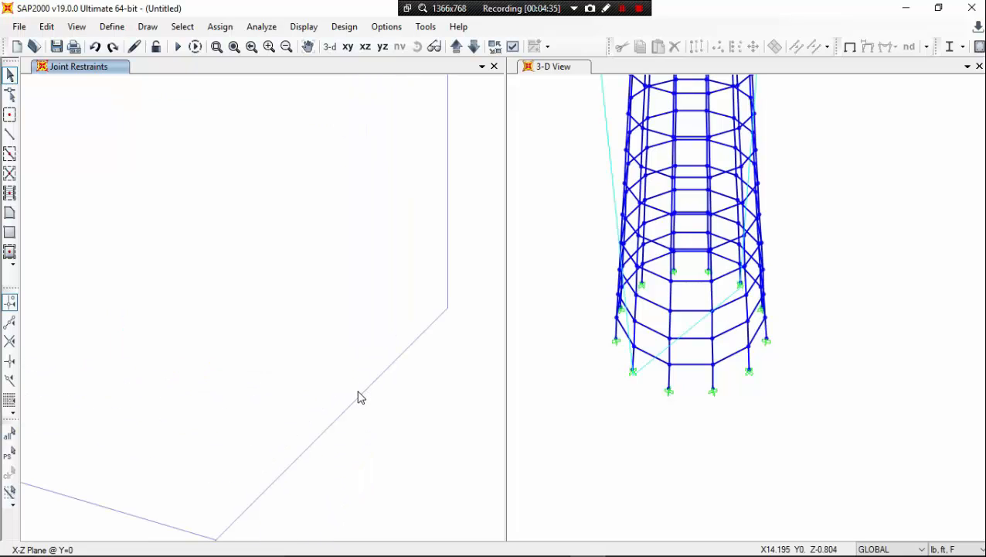
click(361, 397)
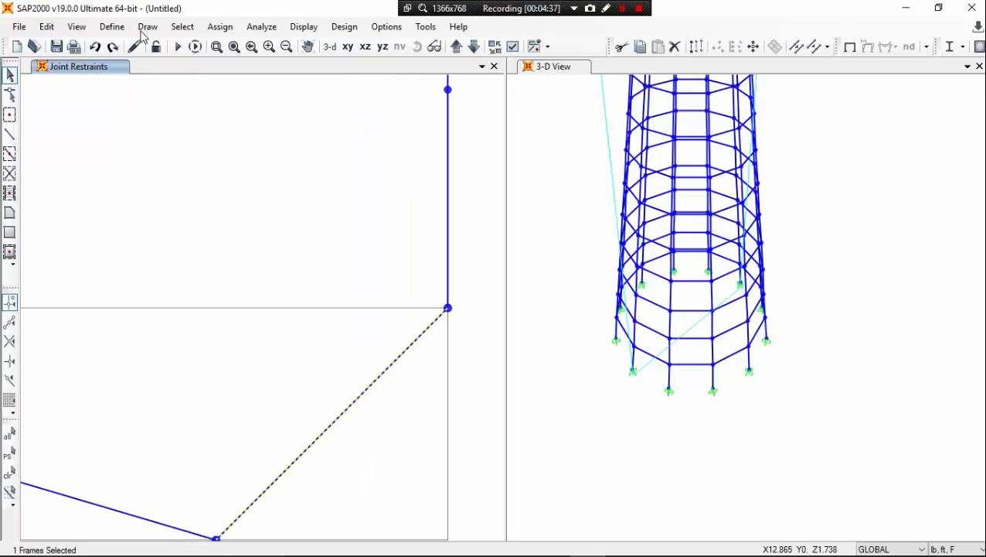
click(52, 25)
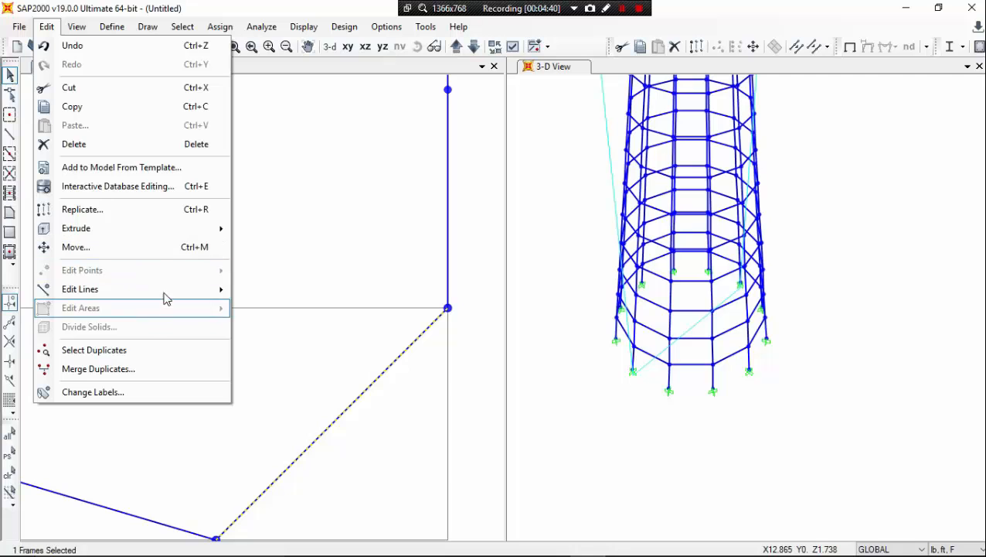
mouse_move(166, 293)
click(274, 289)
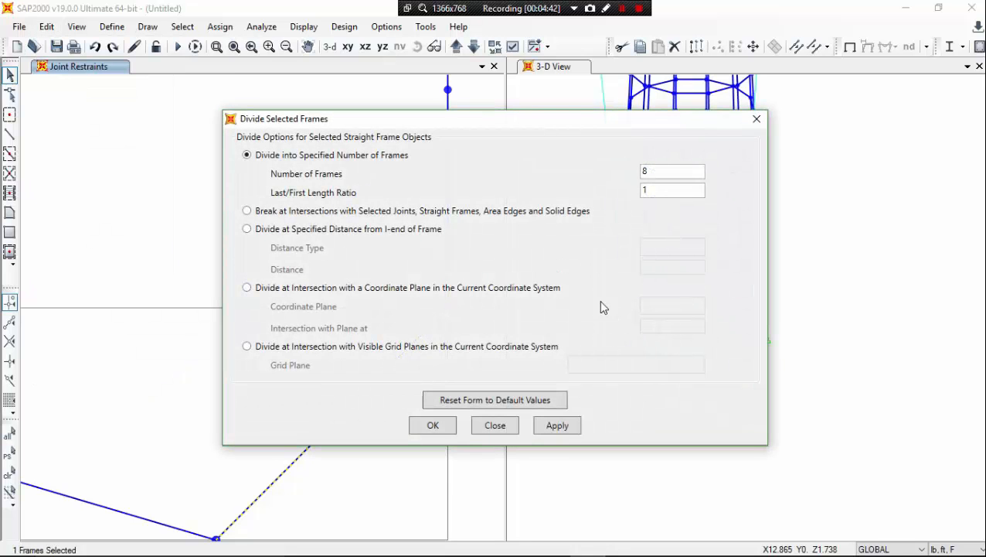
double_click(660, 171)
text(2)
click(540, 427)
click(441, 425)
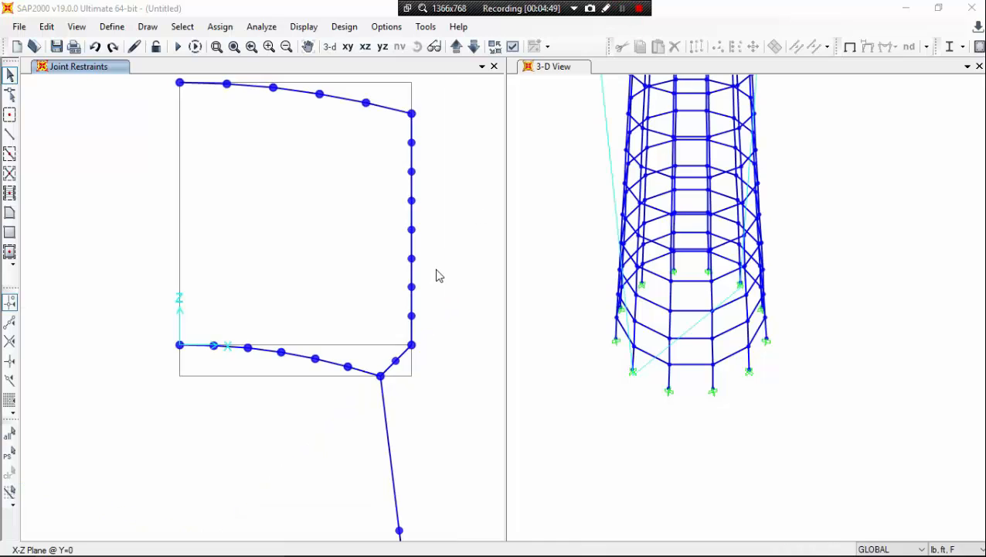
Select the six frames of the tank's curved bottom and their joints, leaving out the joint at the column top
middle_drag(439, 275, 411, 252)
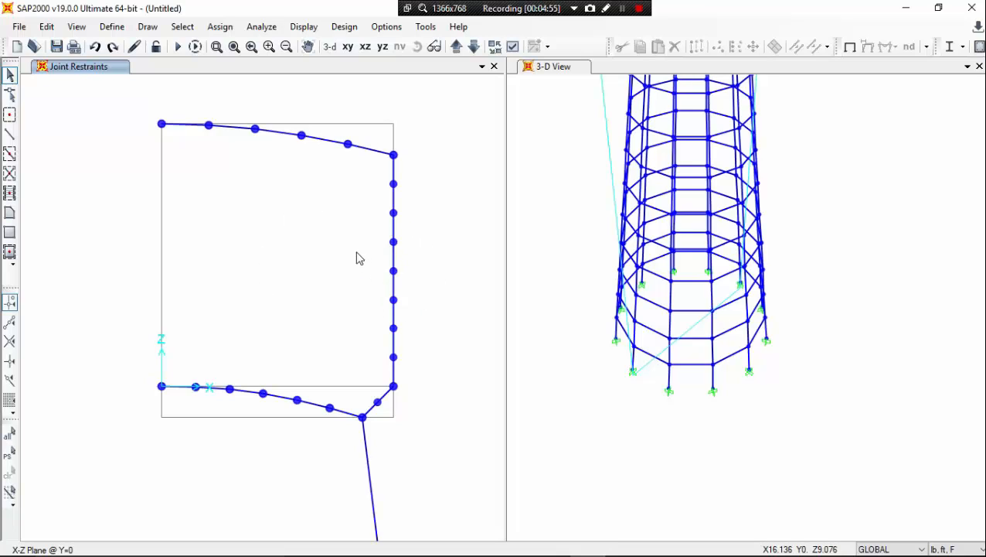
middle_drag(313, 271, 346, 260)
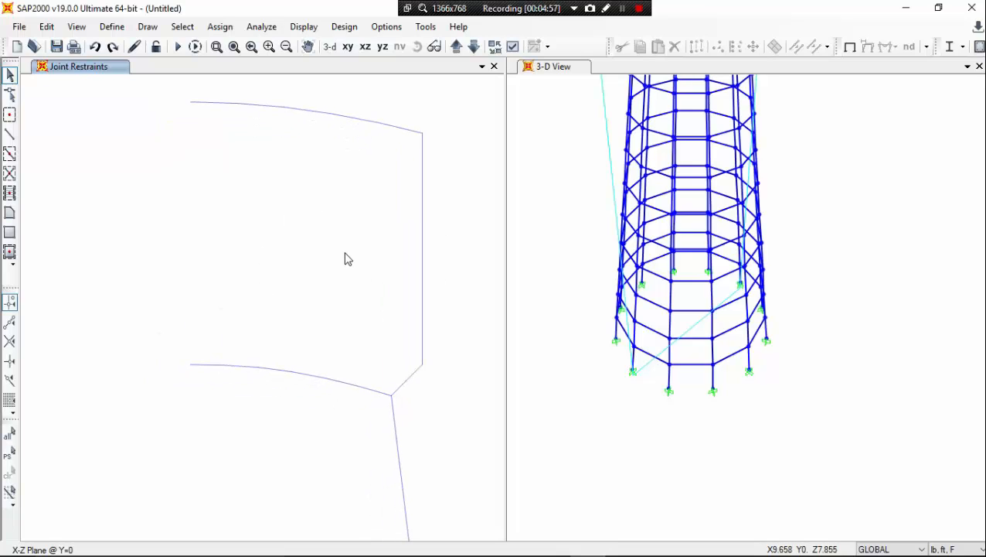
drag(158, 317, 382, 398)
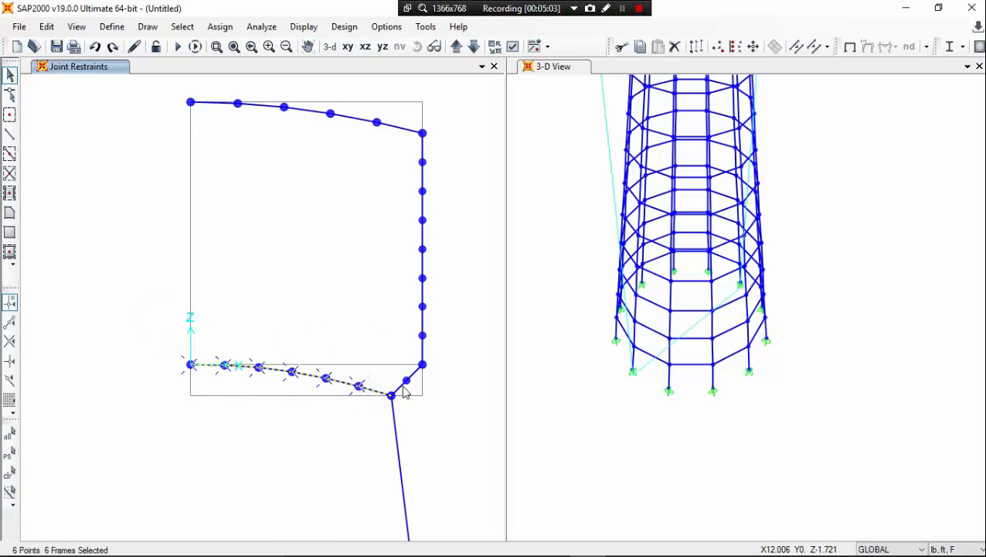
scroll(406, 392, up, 4)
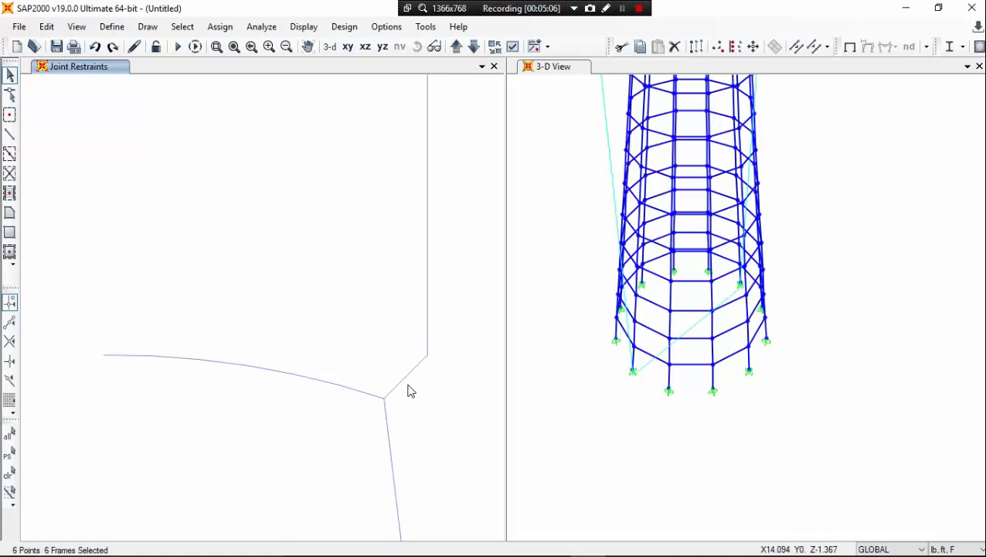
scroll(406, 391, down, 3)
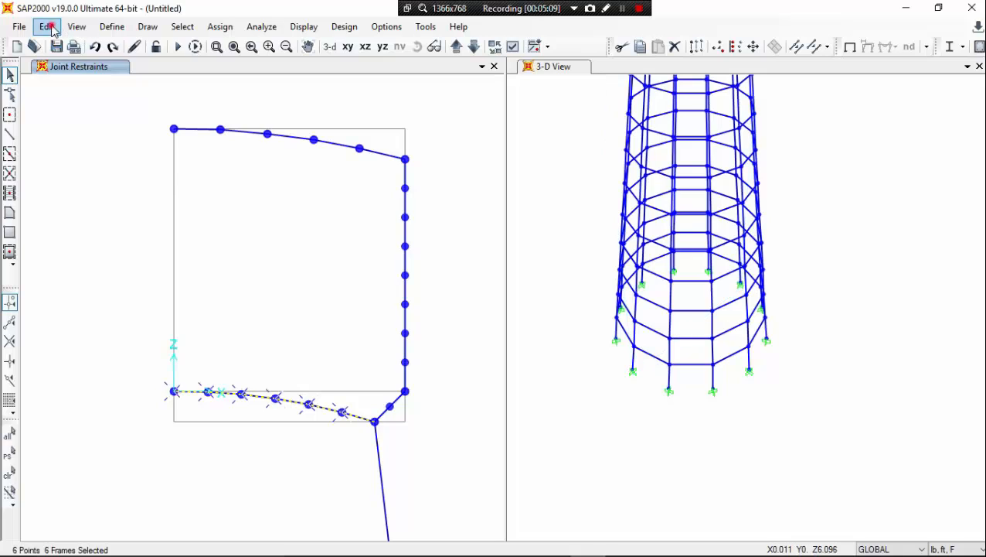
Set up a radial extrusion of the selected bottom curve lines into areas, using the BOTTOM S section property
click(48, 27)
mouse_move(141, 227)
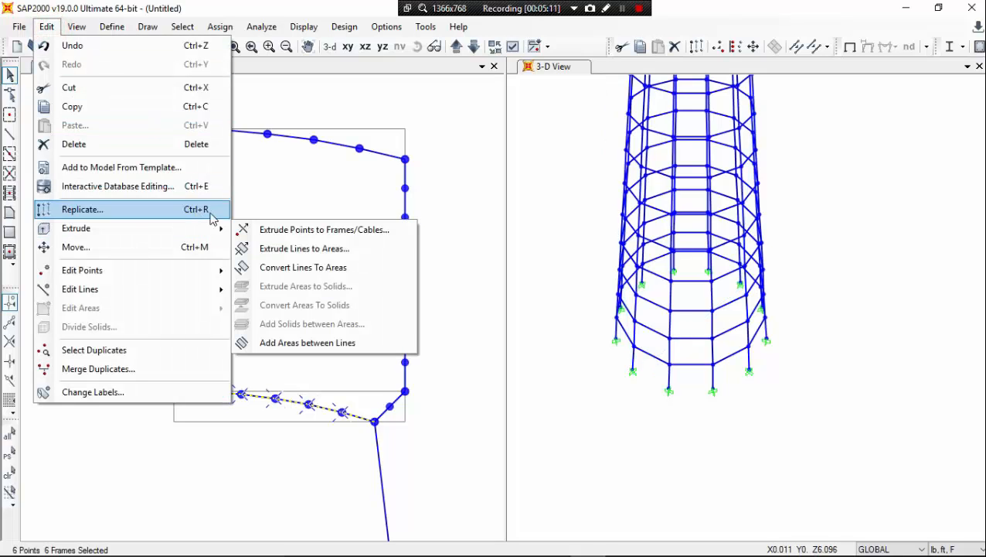
click(288, 251)
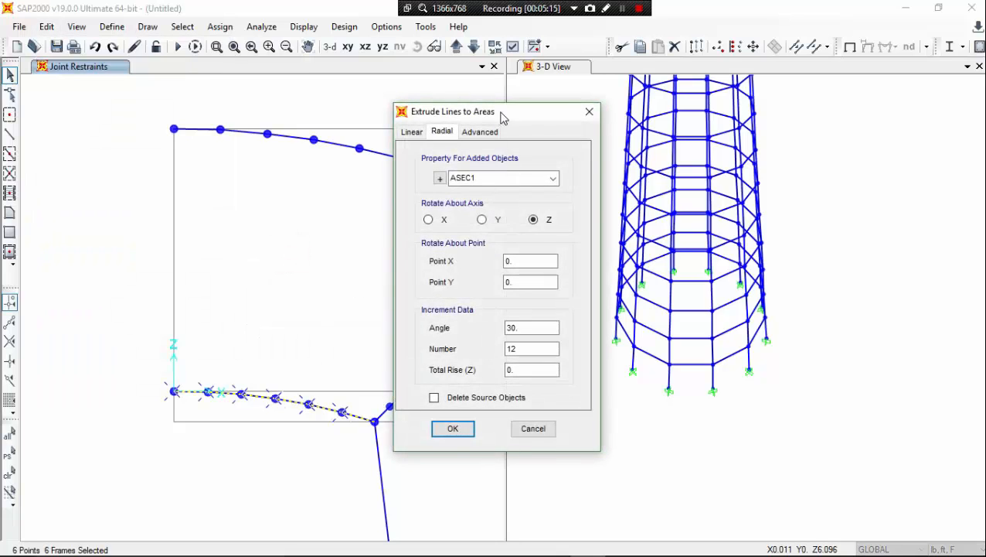
drag(502, 117, 644, 132)
click(694, 195)
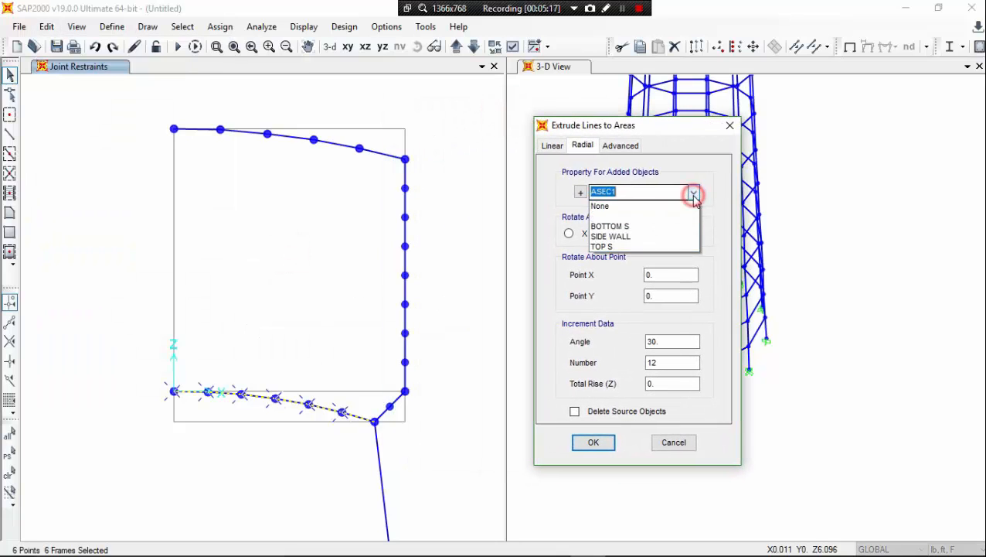
click(664, 225)
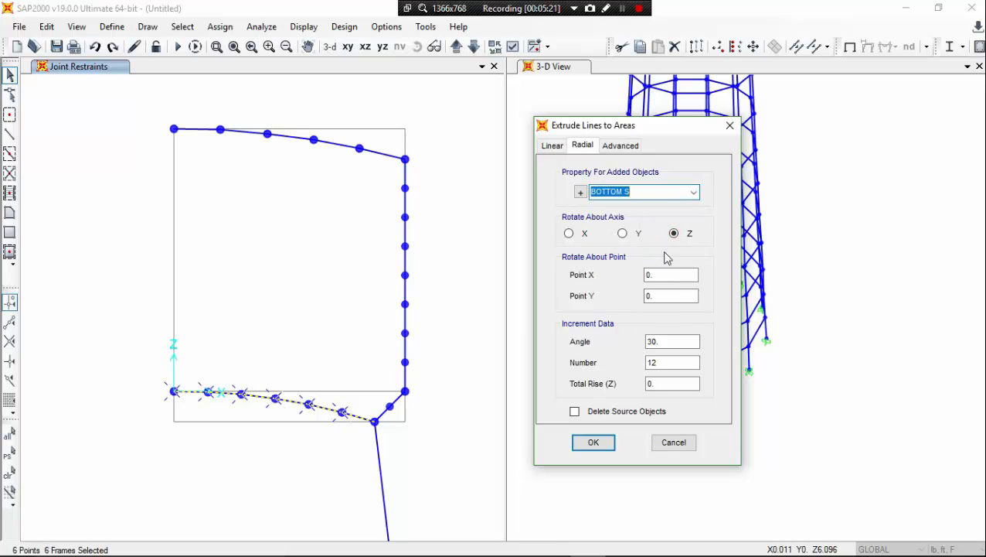
Extrude the bottom lines about the Z axis with an angle of 10 and a number of 36, deleting the source objects
click(394, 380)
double_click(673, 341)
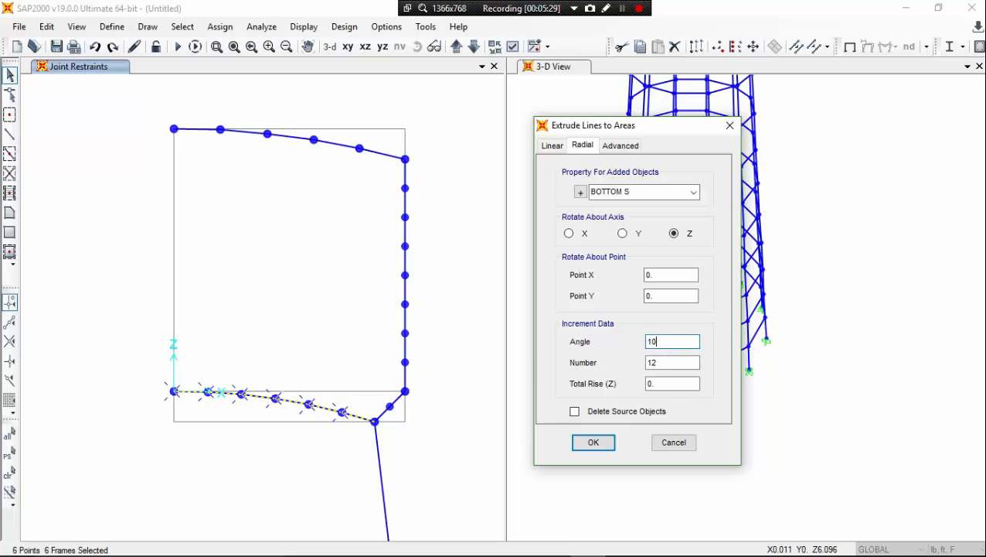
double_click(668, 362)
click(670, 341)
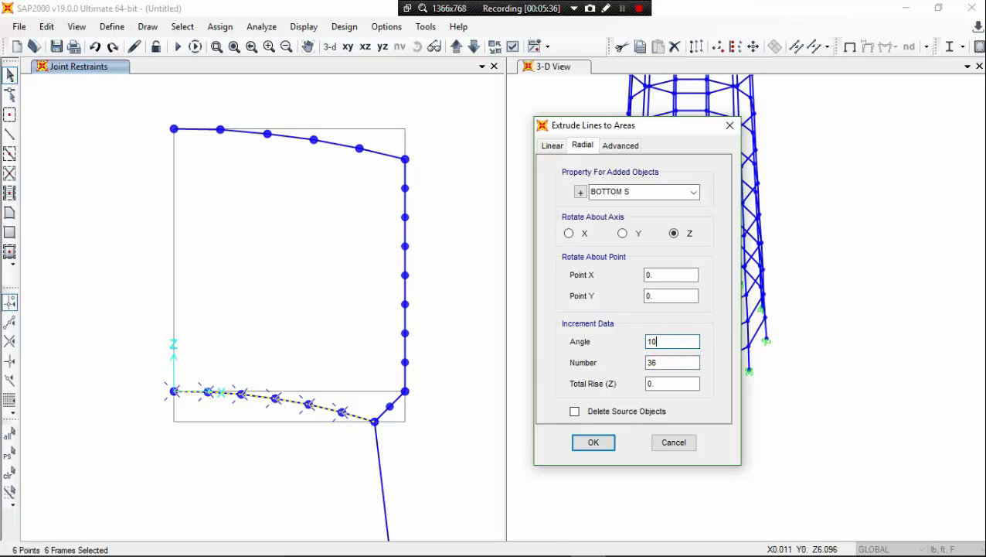
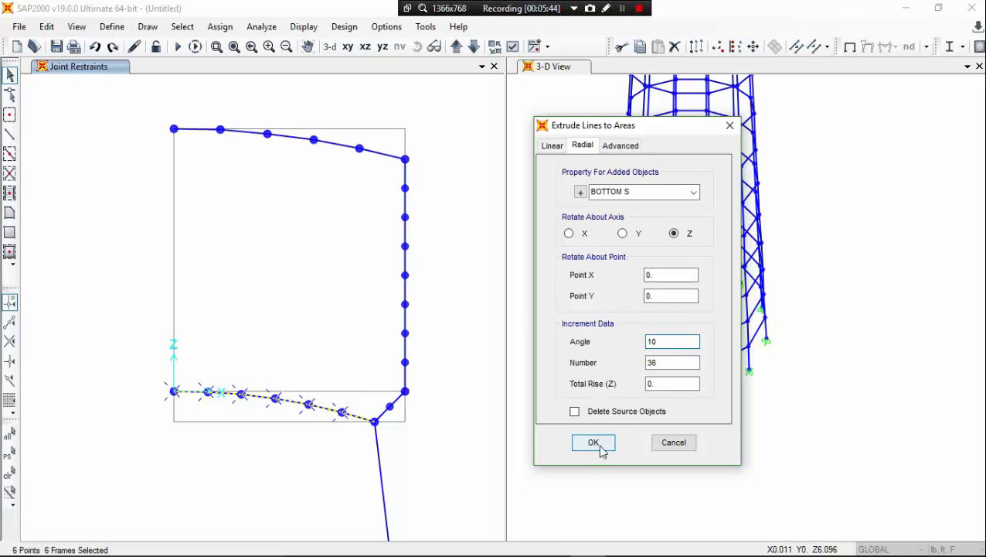
click(612, 412)
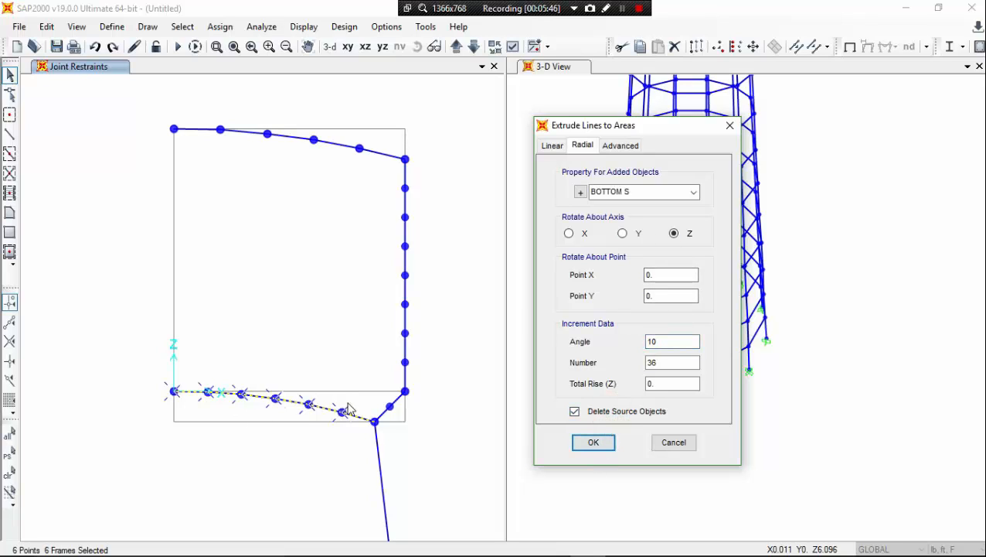
click(593, 442)
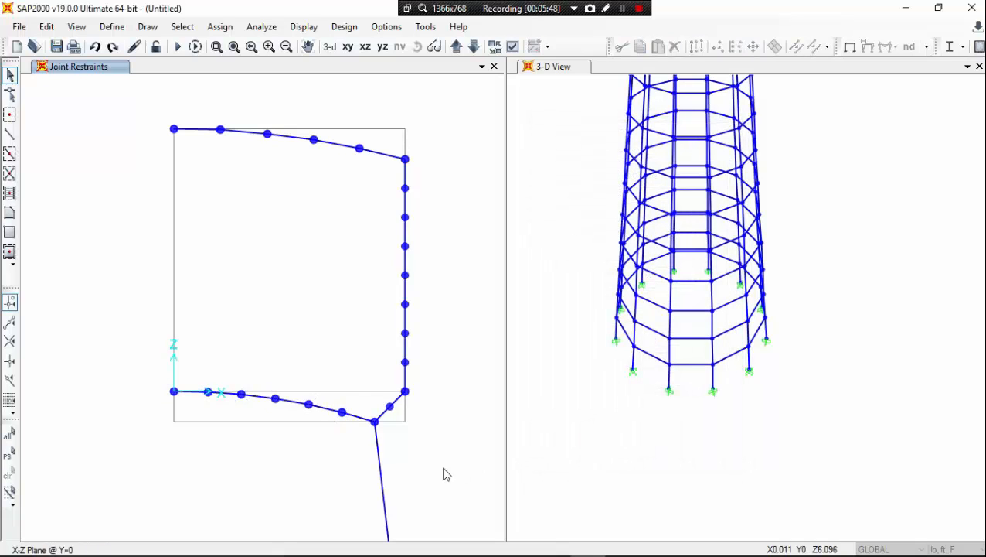
click(569, 334)
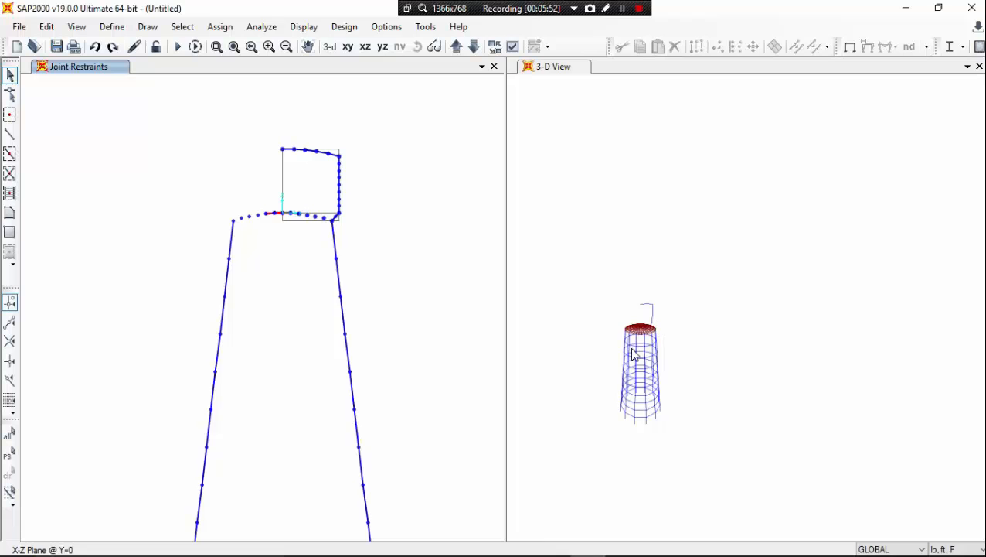
scroll(645, 344, up, 2)
scroll(644, 333, up, 3)
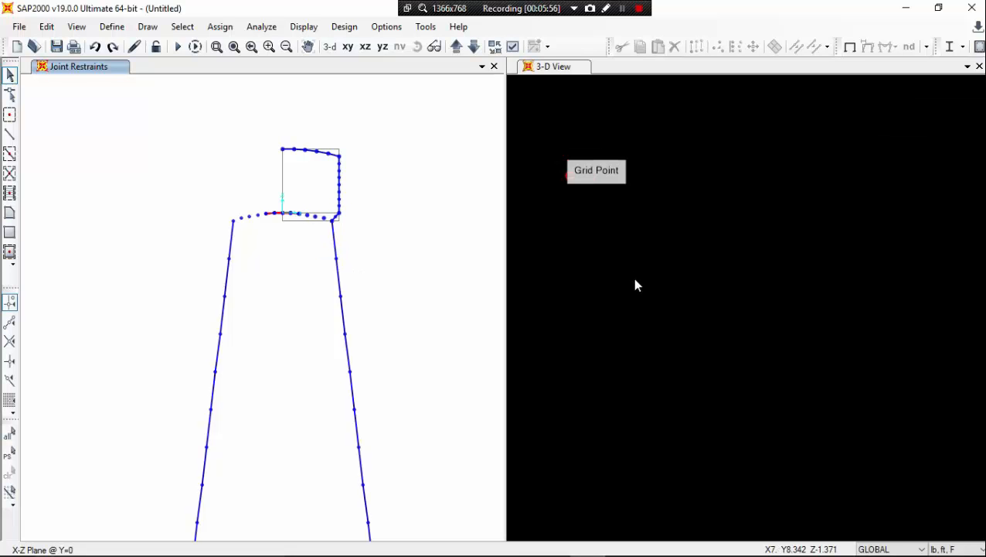
middle_drag(632, 278, 638, 312)
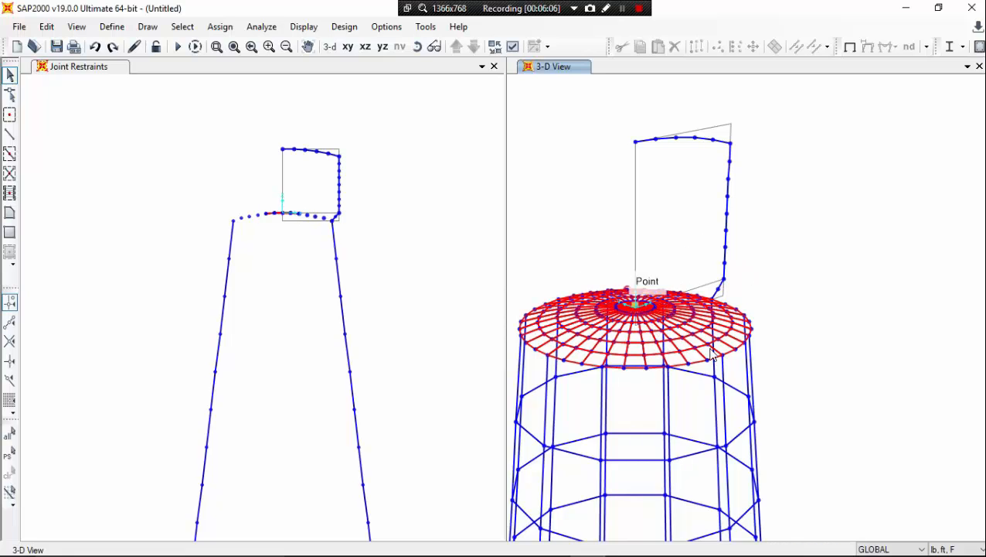
Select the vertical side wall frames in the X-Z view, from below the uppermost one down to the lower corner joint
click(262, 189)
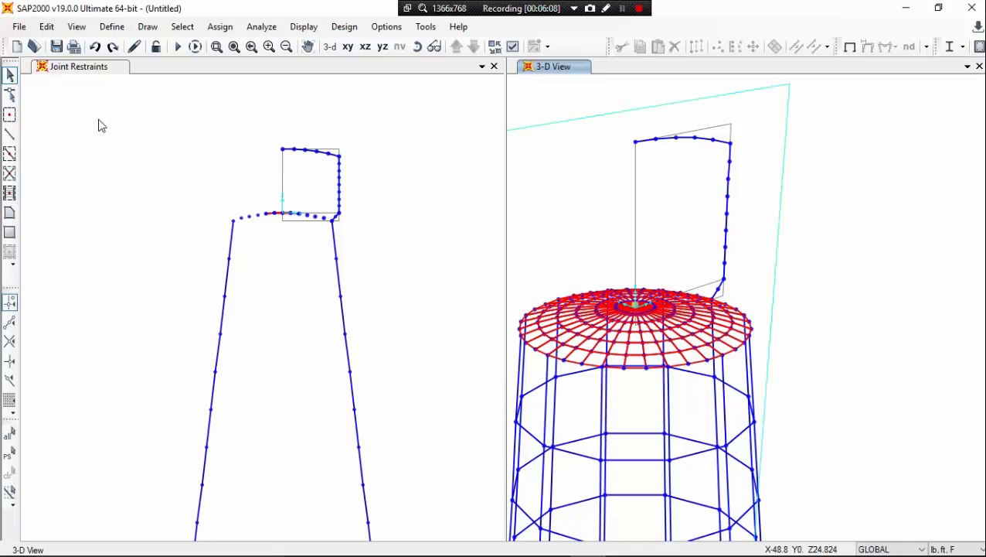
click(44, 28)
key(Escape)
click(368, 125)
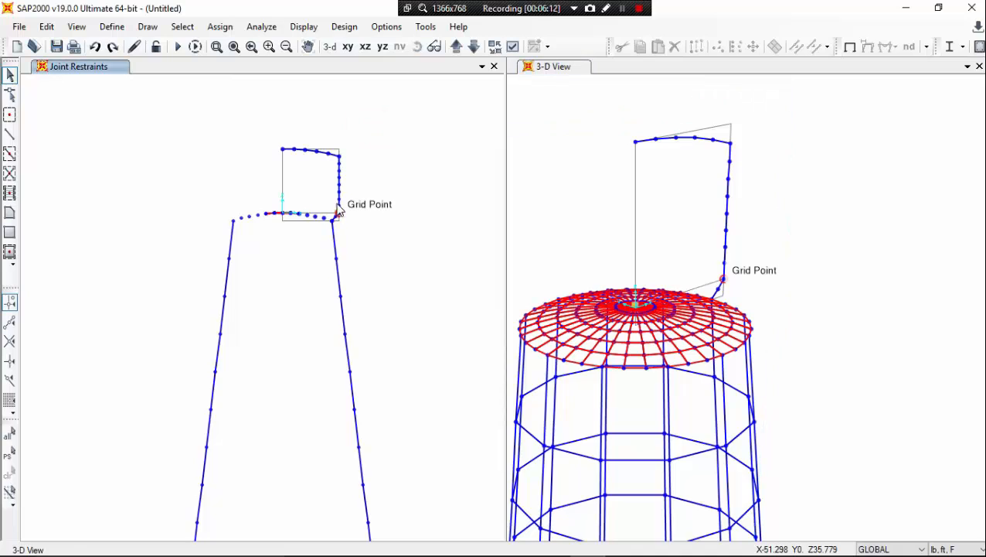
scroll(341, 209, up, 3)
middle_drag(335, 198, 336, 305)
drag(324, 114, 385, 318)
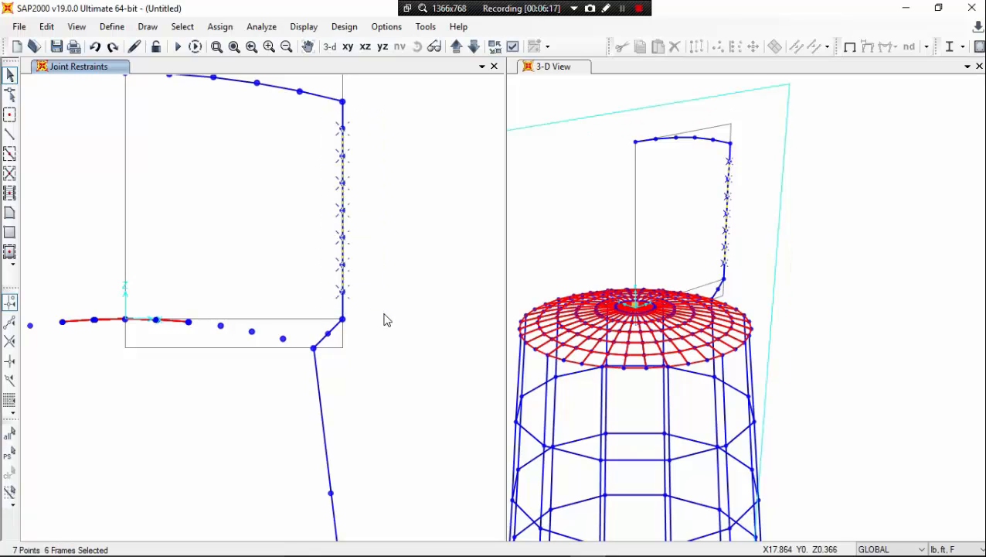
drag(328, 294, 367, 335)
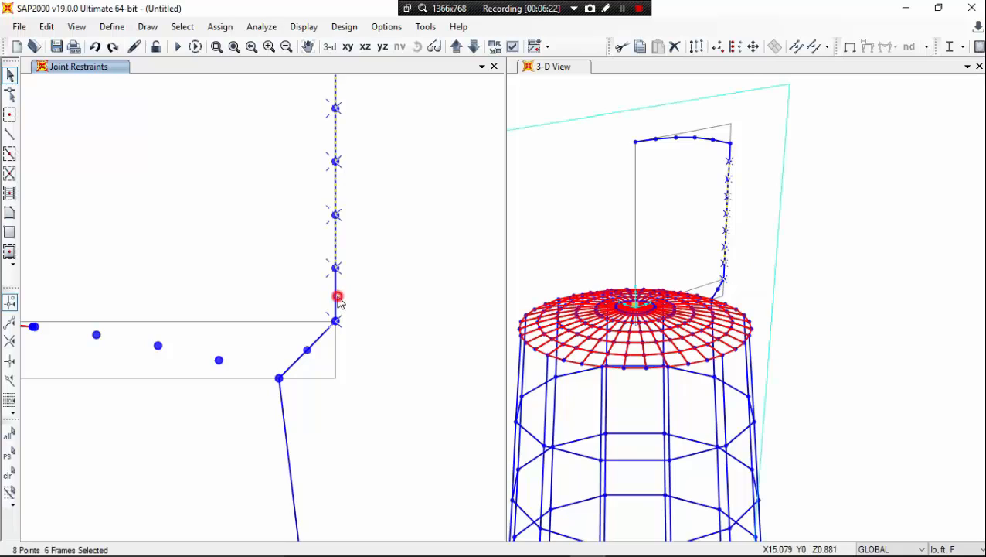
click(349, 292)
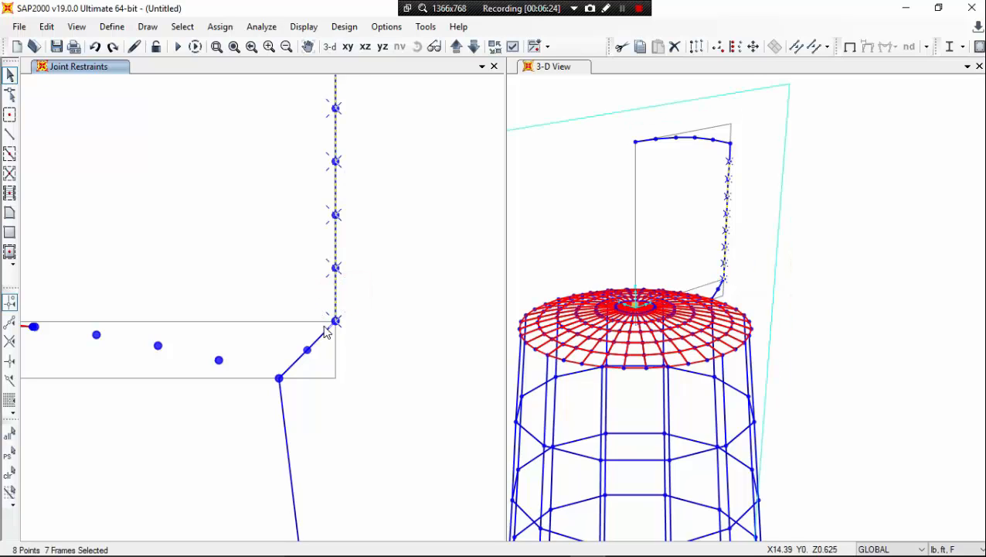
Add the two inclined frames below the wall and the uppermost vertical wall frame to the selection
click(317, 317)
click(322, 335)
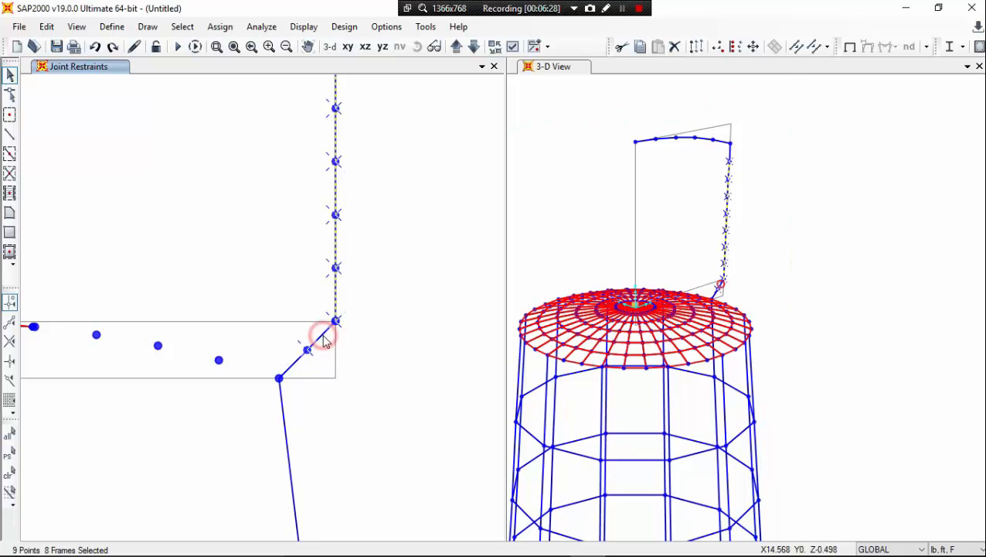
click(297, 358)
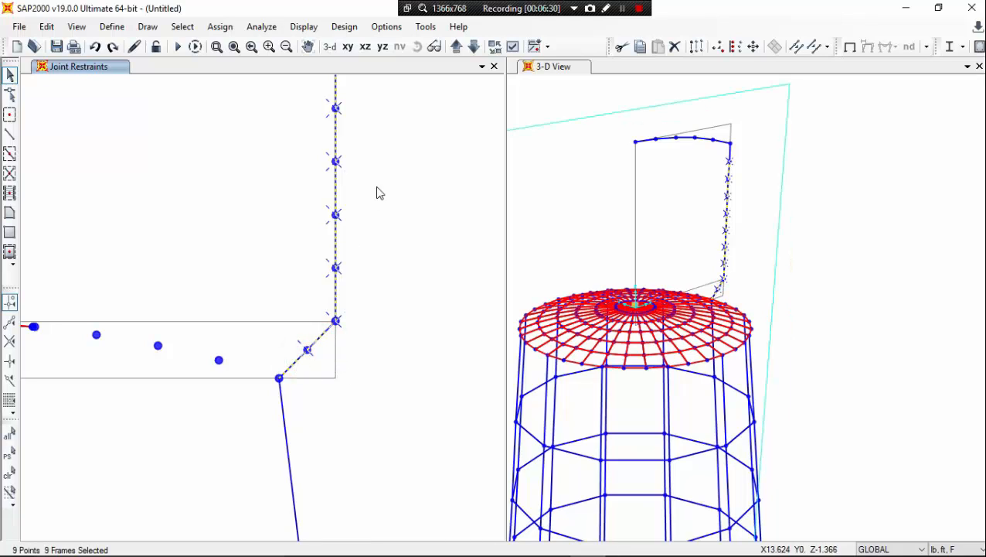
middle_drag(376, 192, 381, 412)
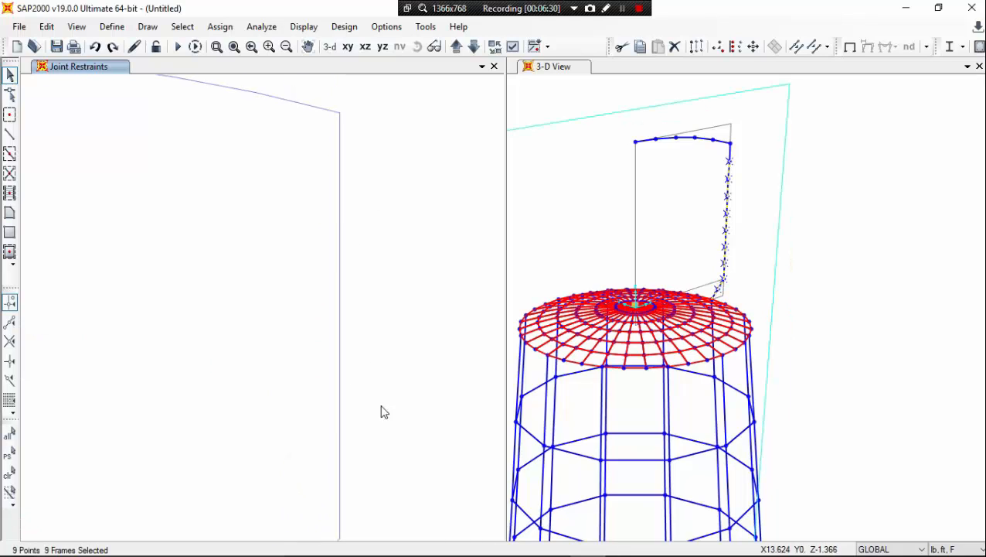
click(341, 148)
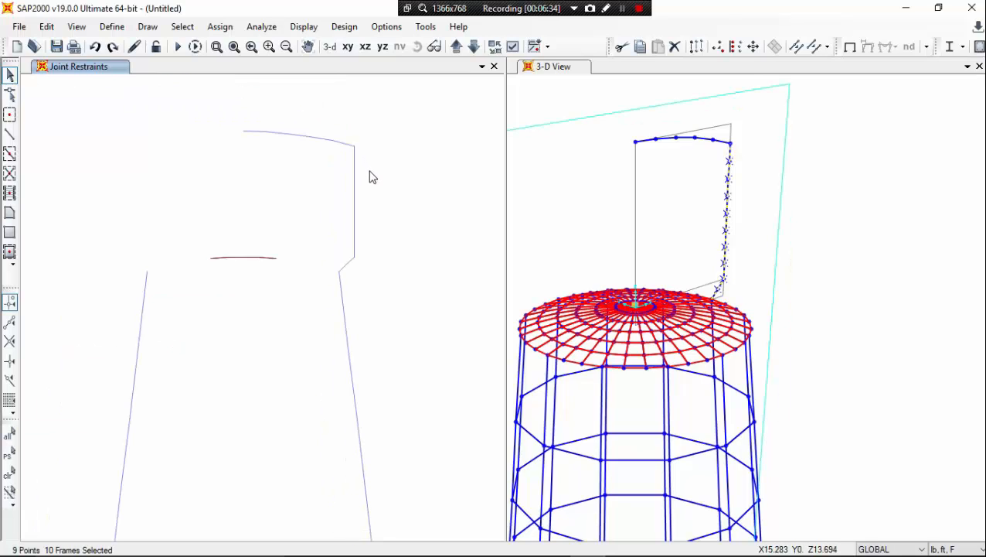
Extrude the selected wall lines radially into areas about Z with the SIDE WALL section, angle 10 and number 36
click(43, 28)
click(119, 227)
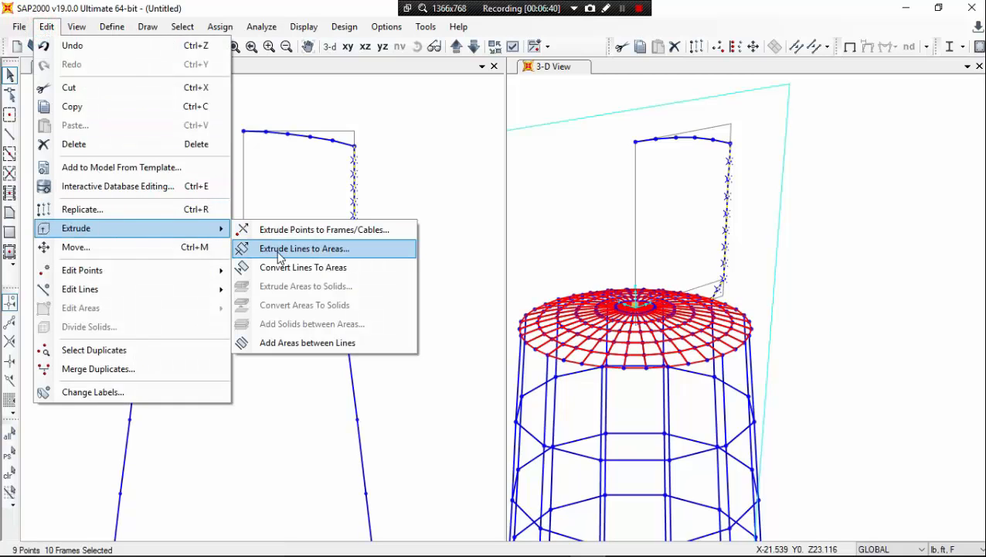
click(278, 251)
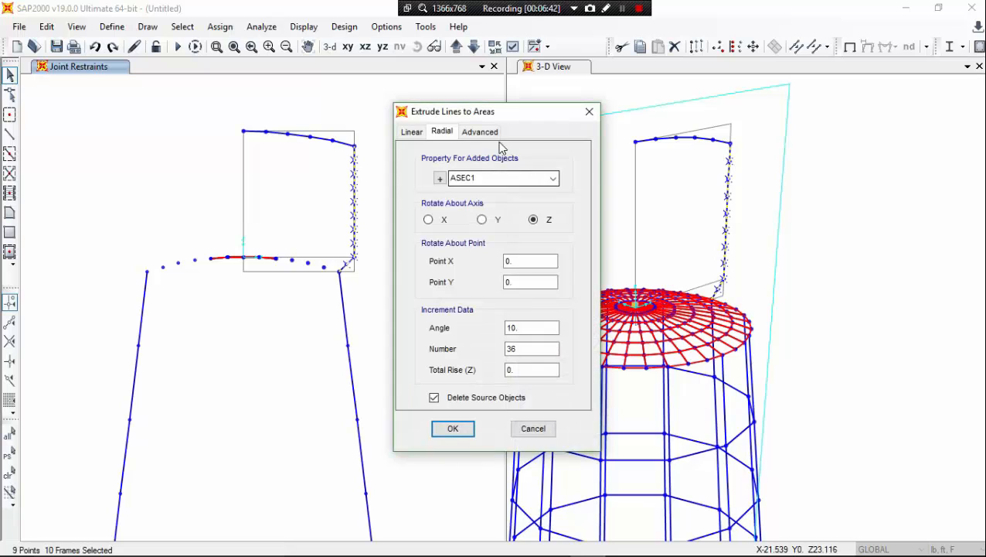
click(553, 180)
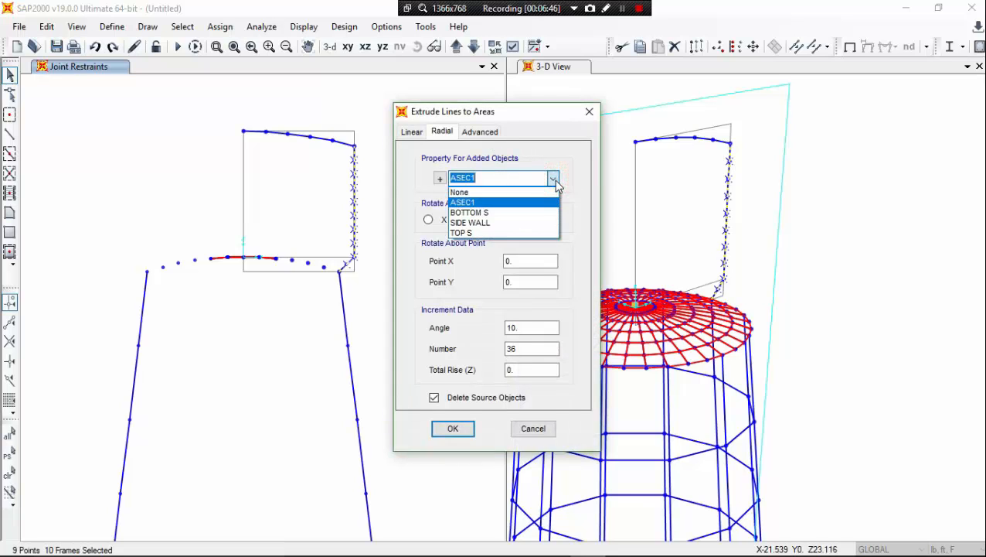
click(530, 223)
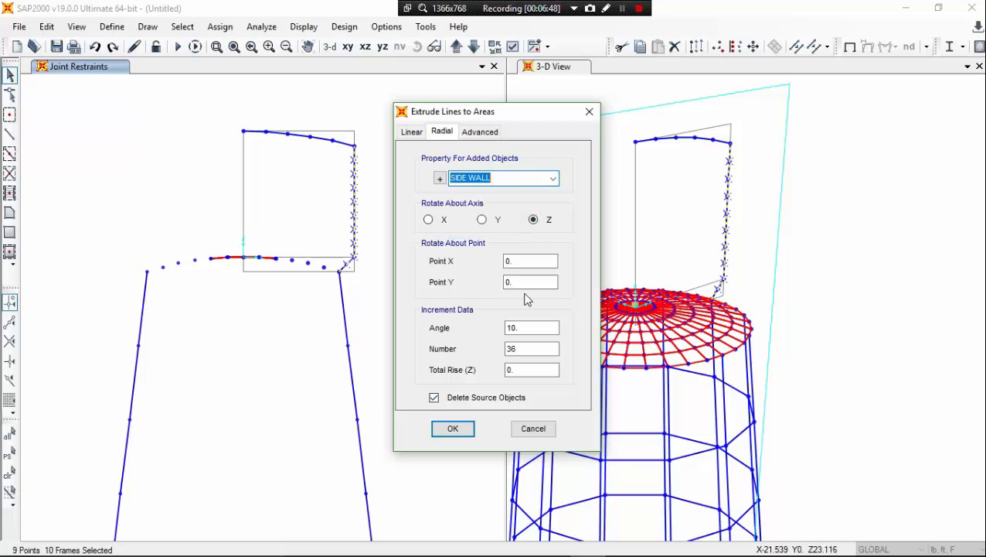
click(469, 428)
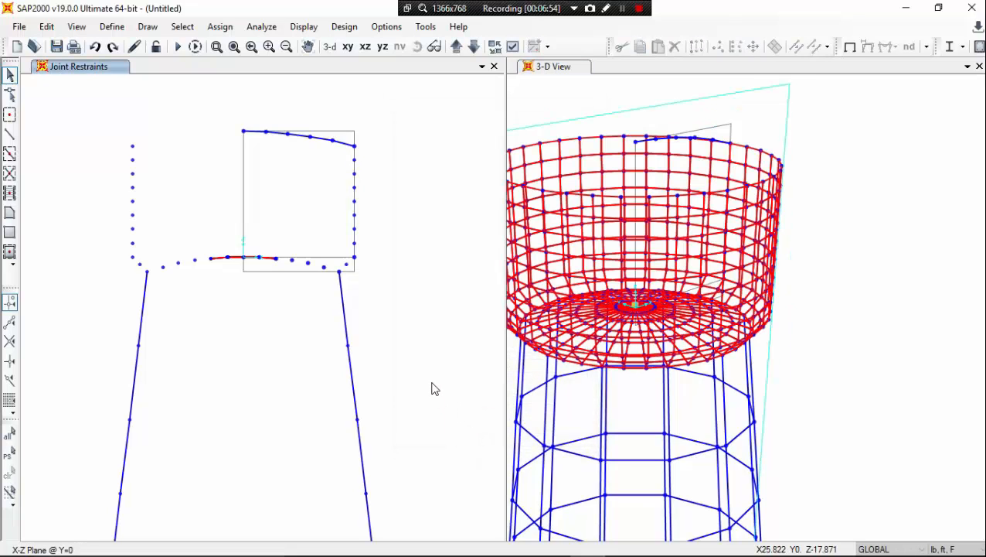
Select the top curve's frames and extrude them radially into areas about Z with the TOP S section, angle 10 and number 36
middle_drag(371, 182, 385, 252)
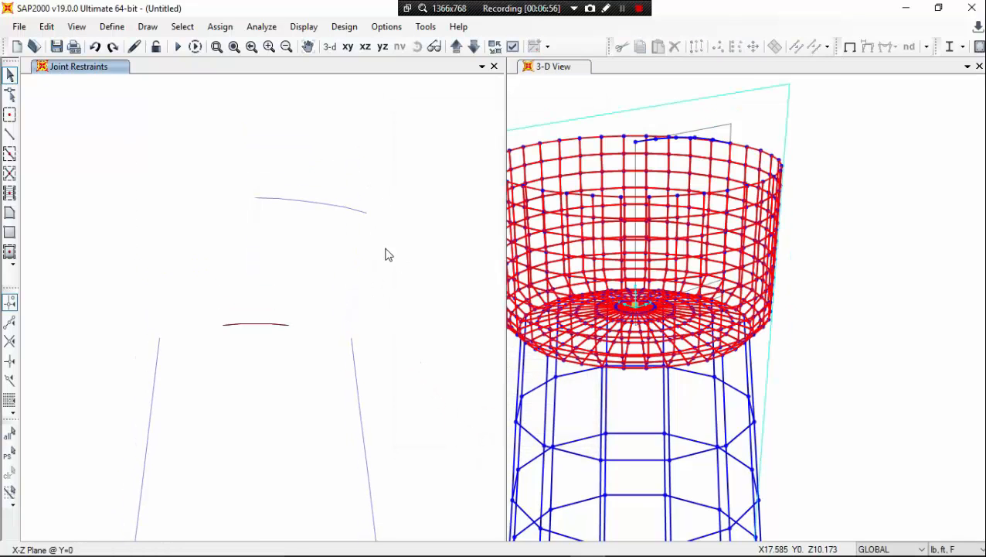
drag(238, 184, 395, 225)
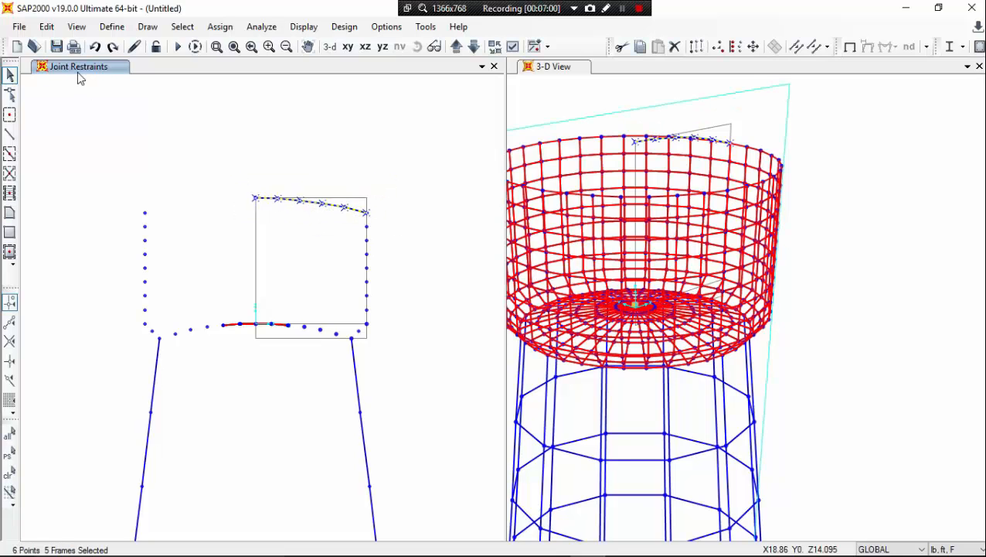
click(46, 26)
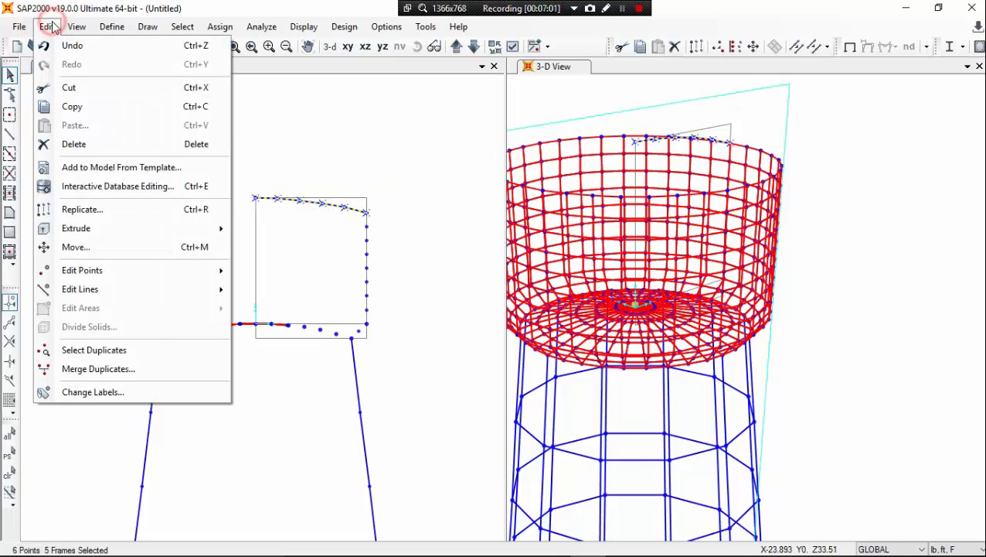
click(170, 231)
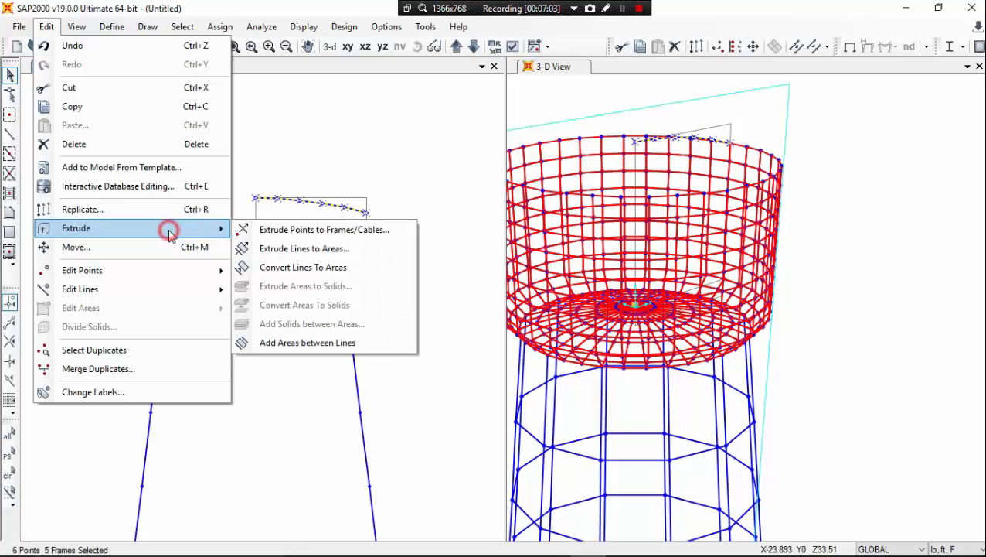
click(303, 249)
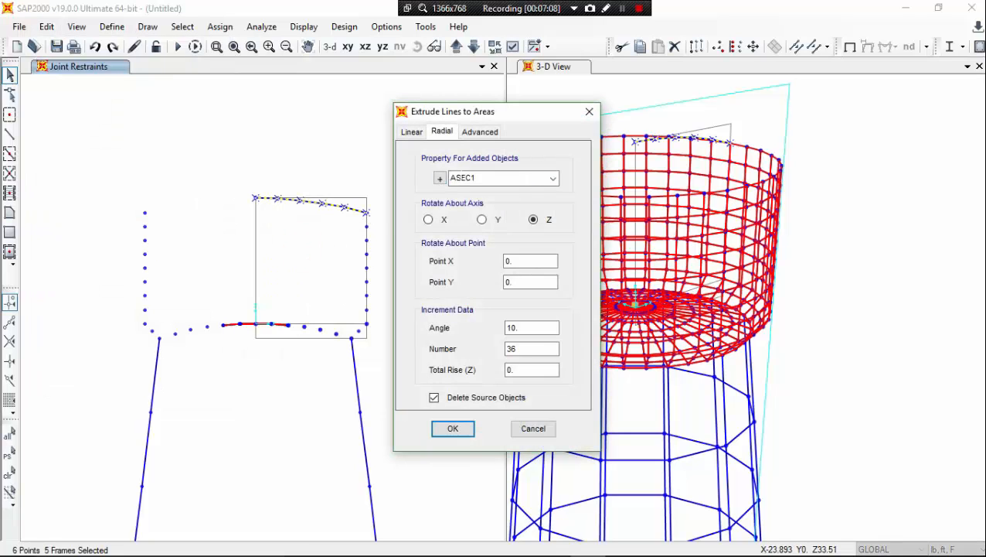
click(552, 184)
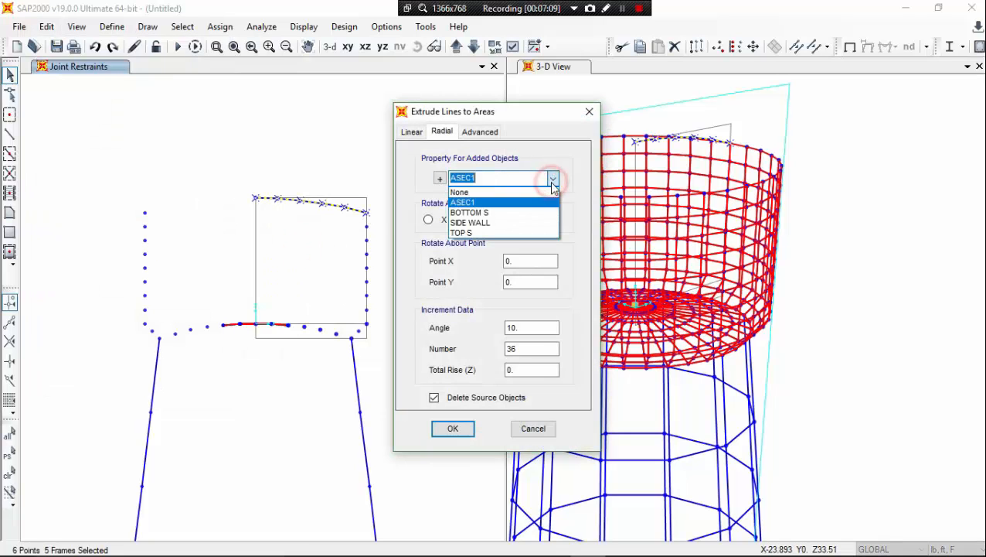
click(518, 233)
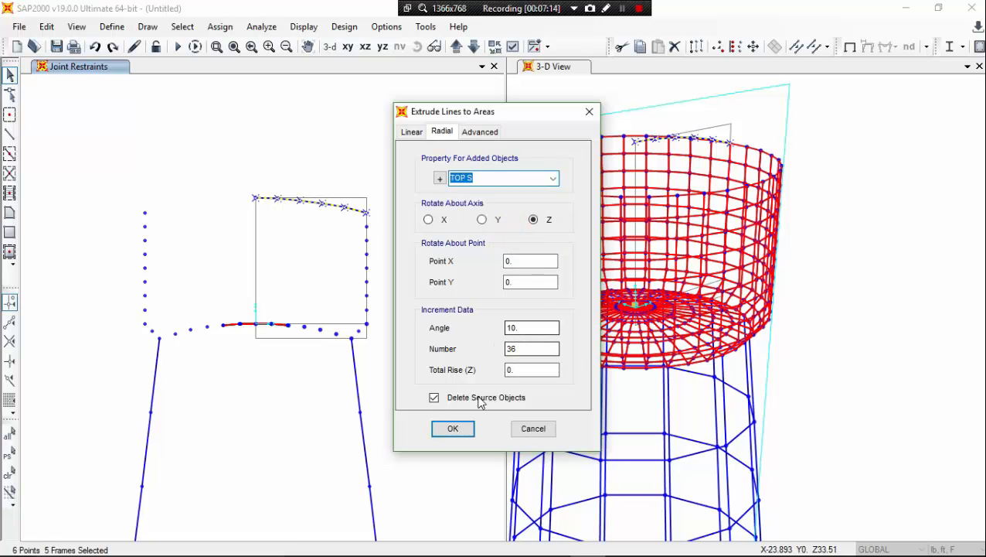
click(456, 428)
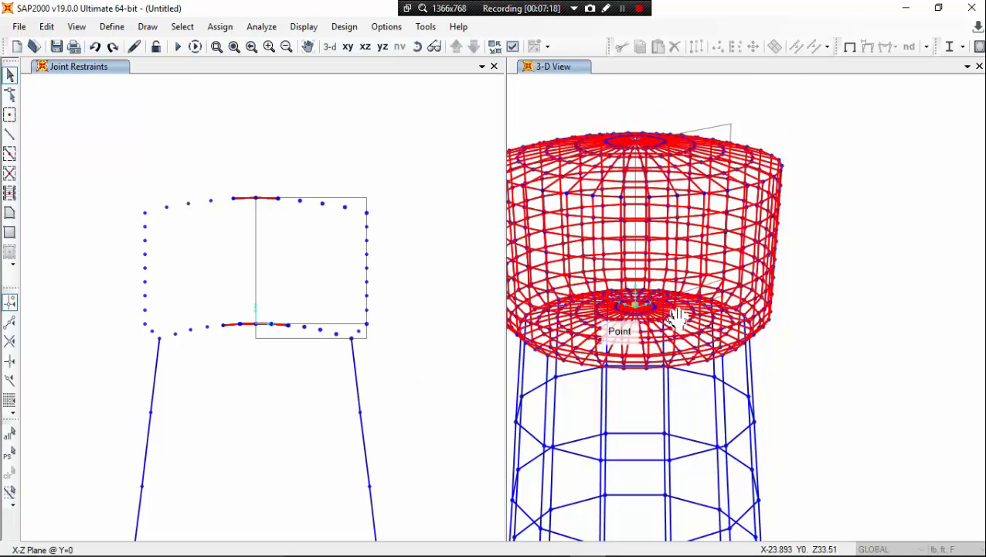
scroll(726, 298, down, 2)
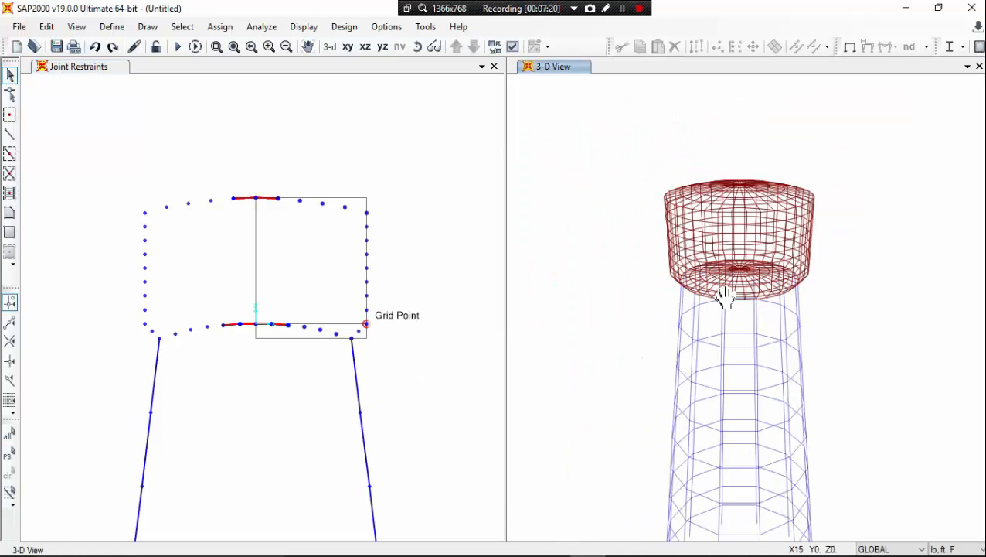
middle_drag(736, 331, 704, 220)
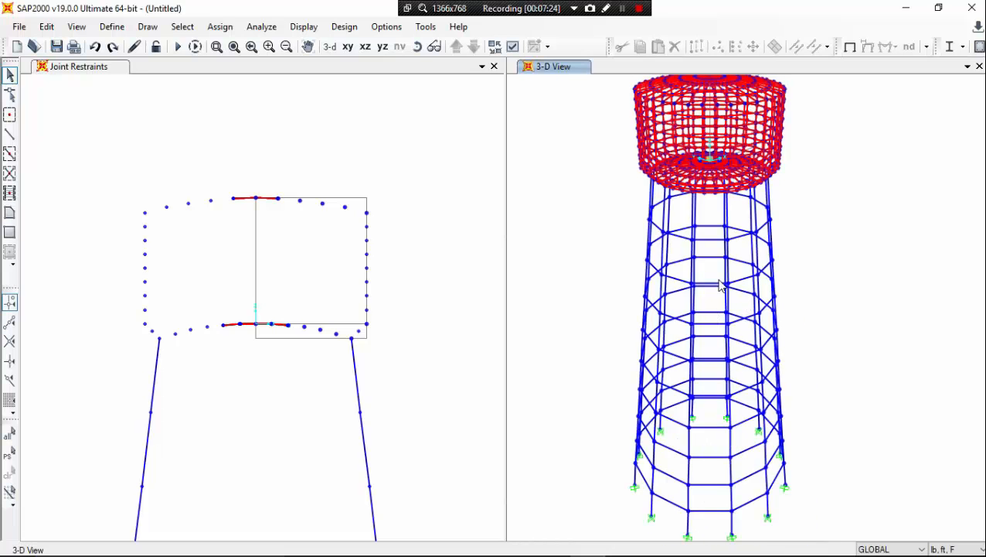
middle_drag(739, 241, 649, 293)
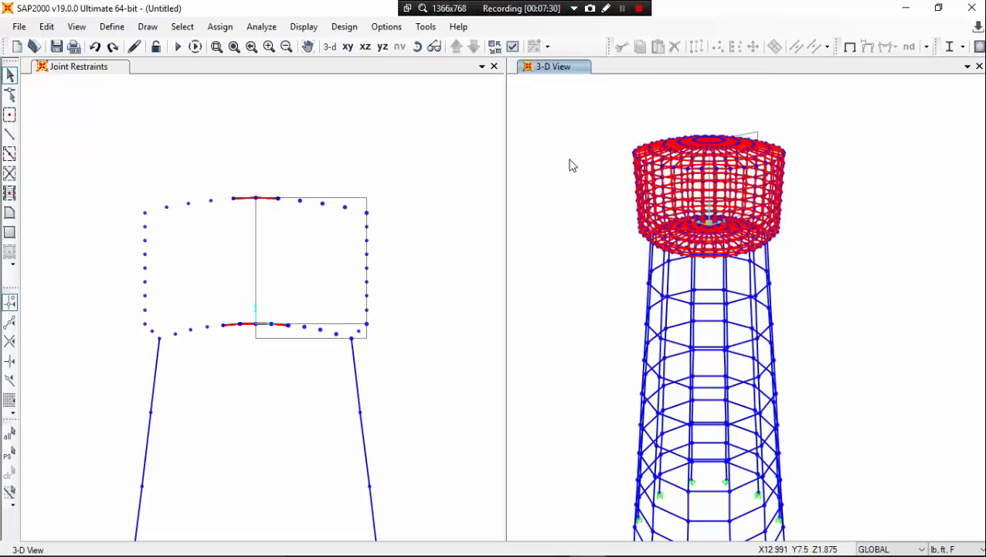
middle_drag(462, 247, 454, 218)
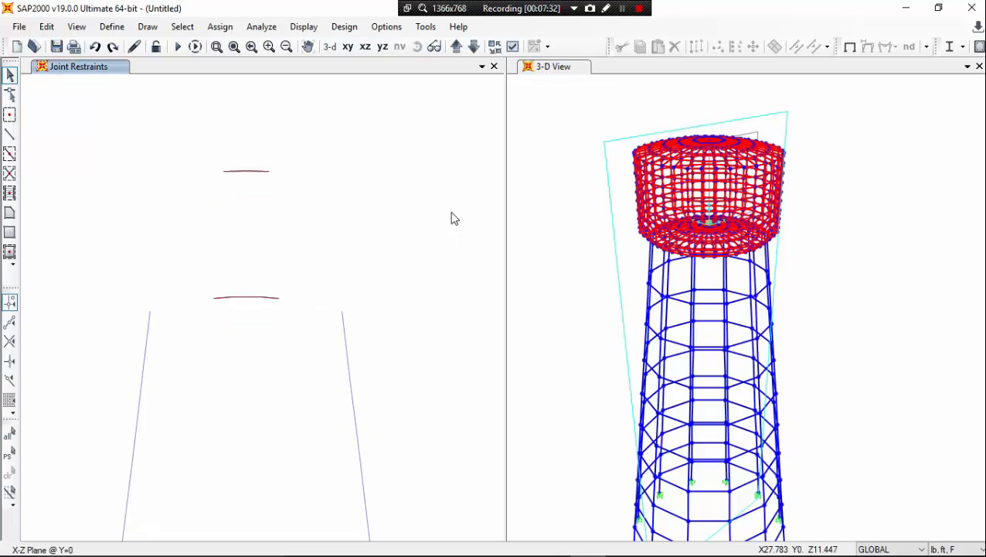
click(621, 11)
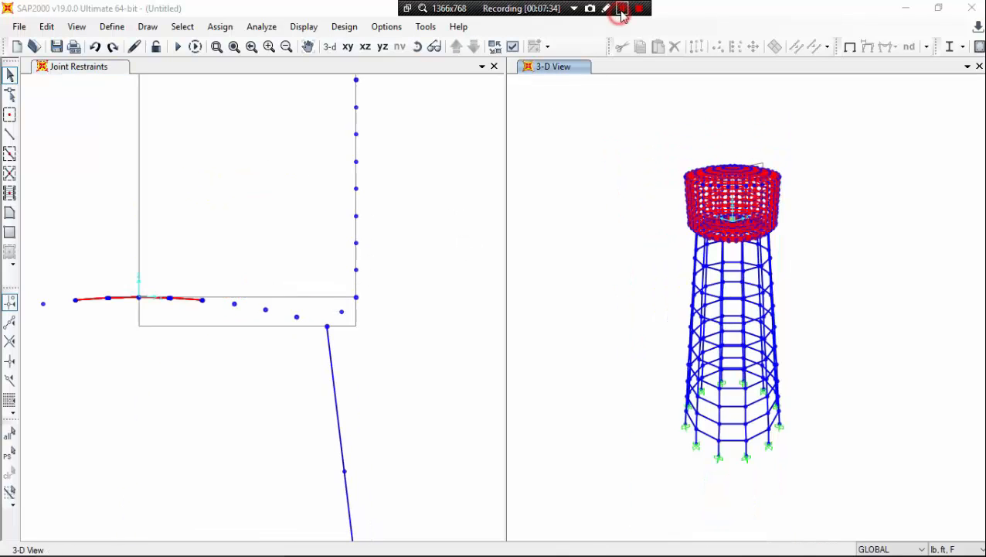
Show the 3-D view with the Extrude view type and filled objects to inspect the tank and tower
click(513, 47)
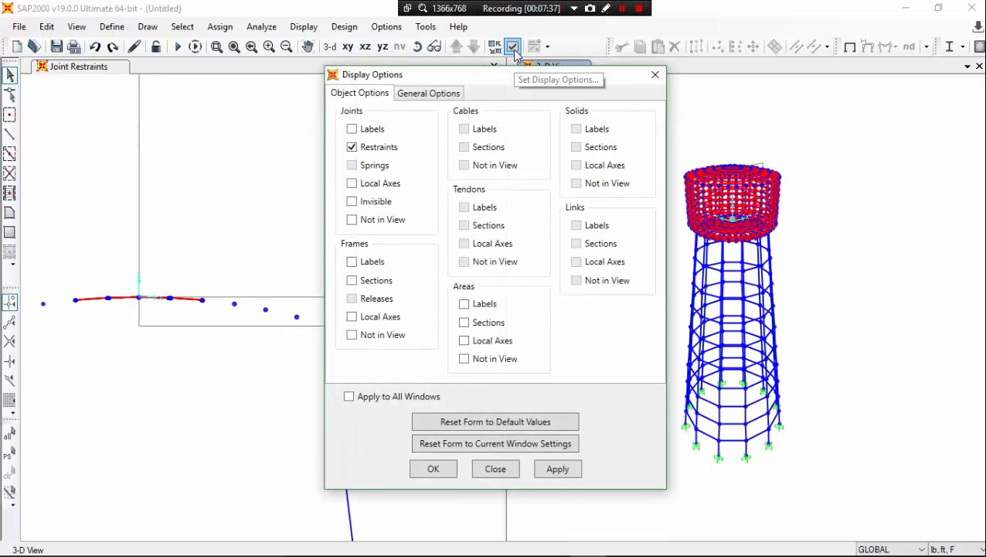
click(462, 94)
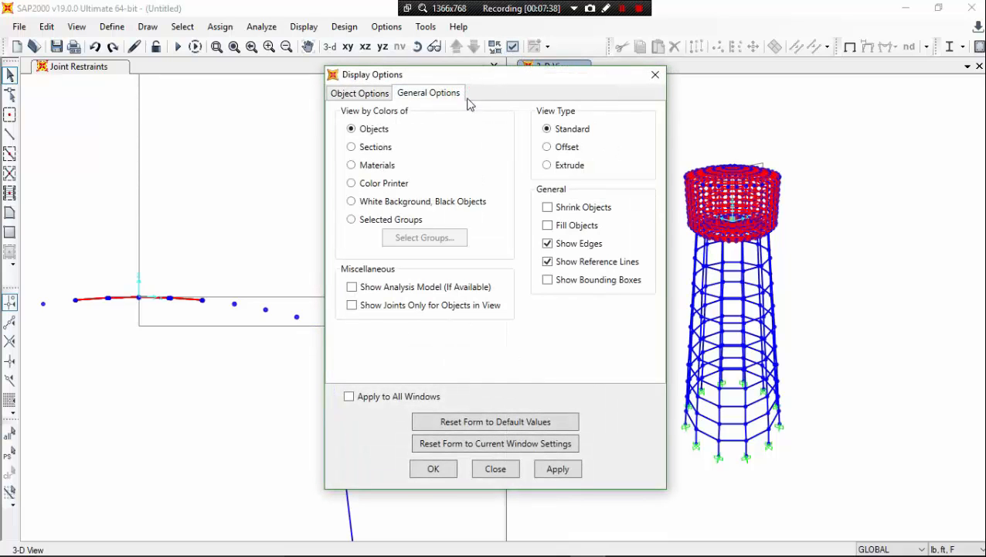
click(576, 166)
click(576, 226)
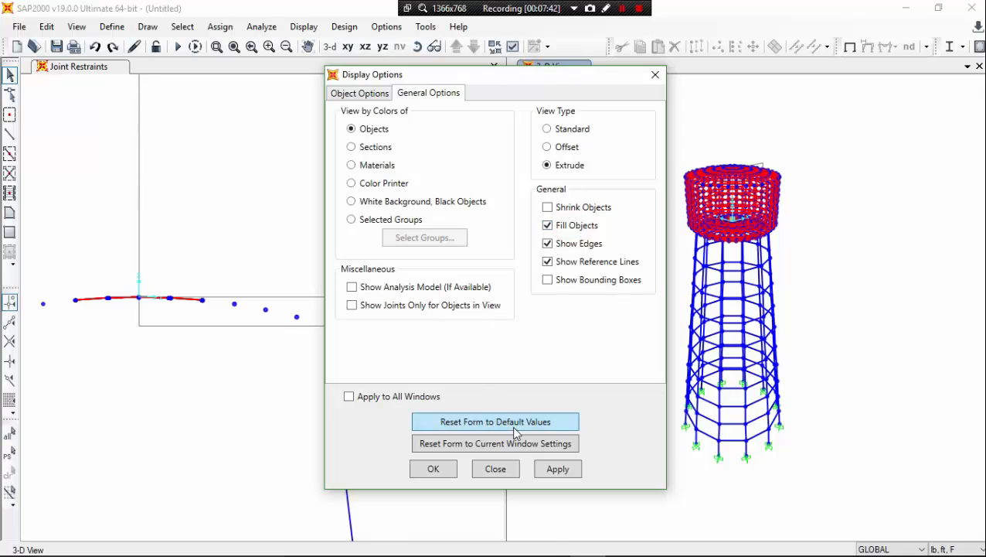
click(560, 473)
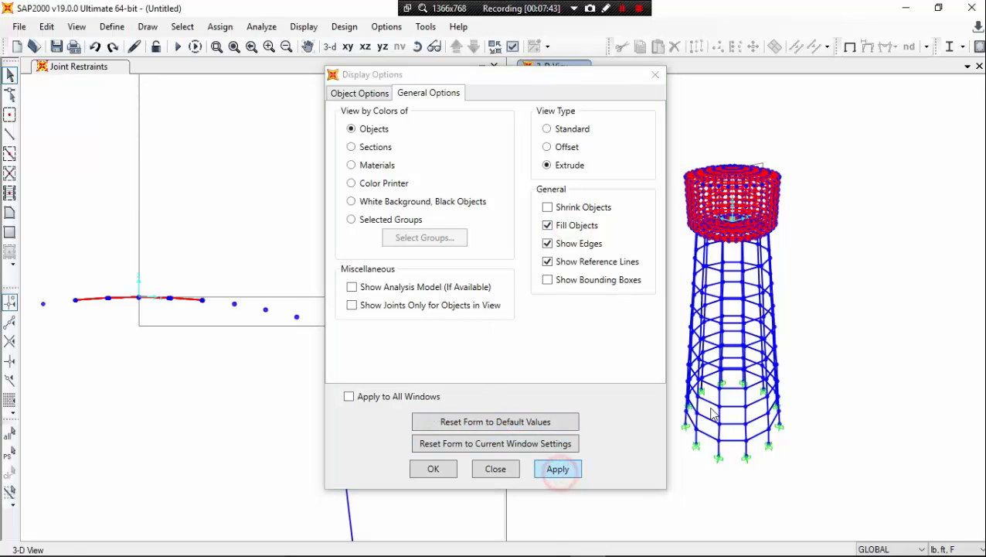
click(441, 470)
click(442, 471)
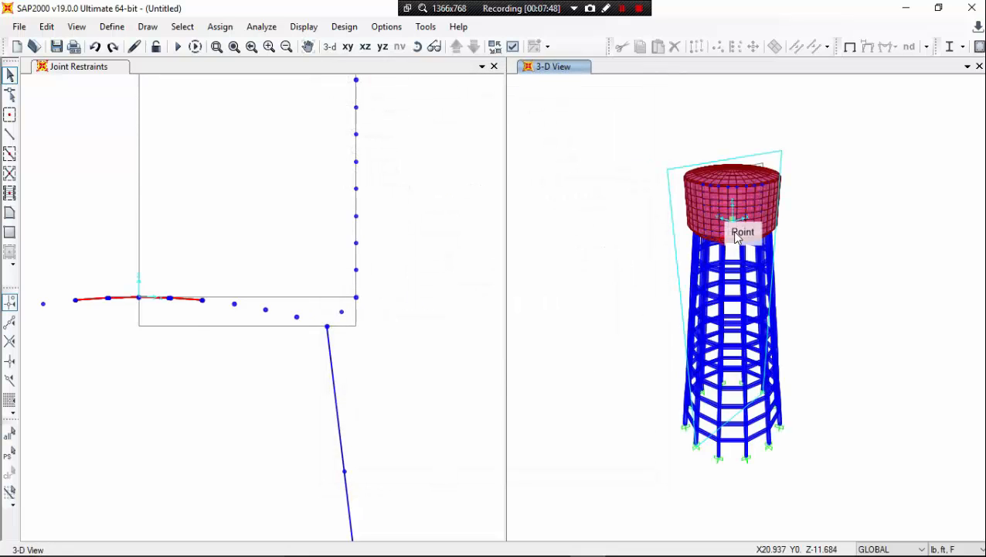
scroll(740, 232, up, 3)
scroll(740, 230, down, 3)
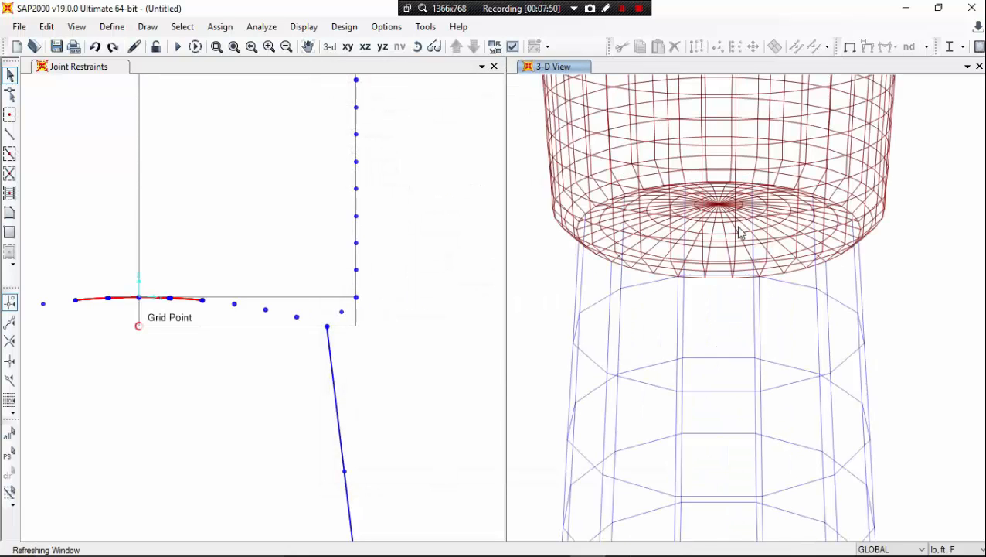
scroll(739, 230, down, 2)
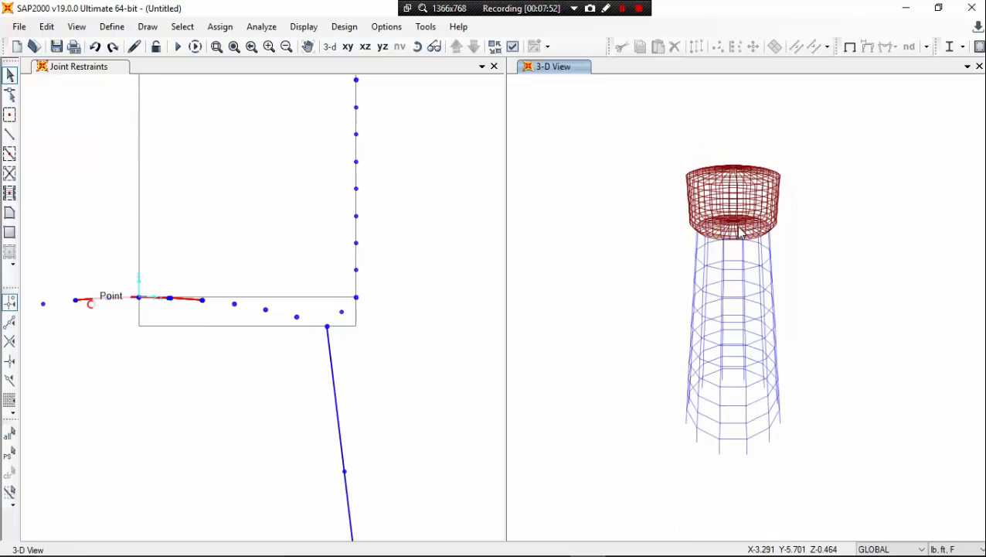
middle_drag(731, 212, 711, 188)
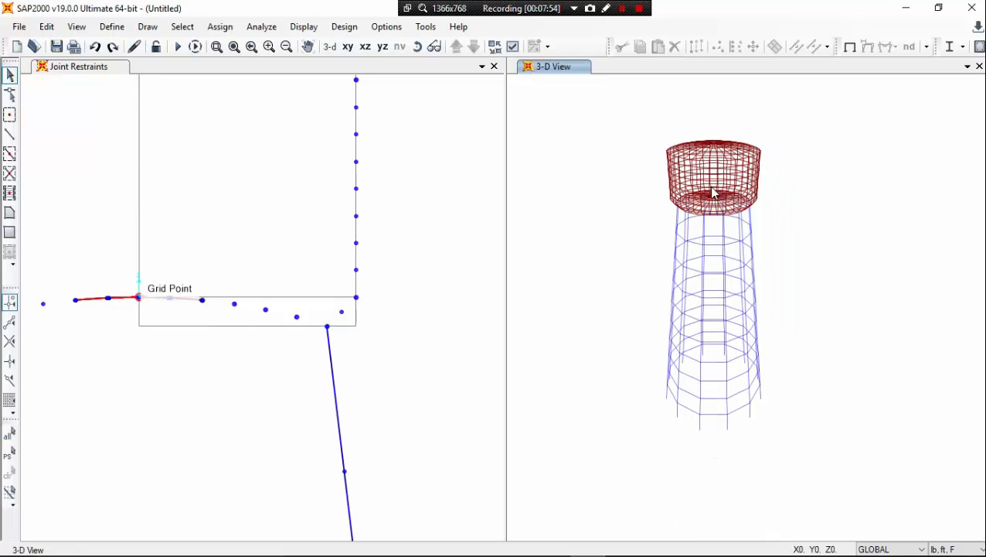
click(447, 257)
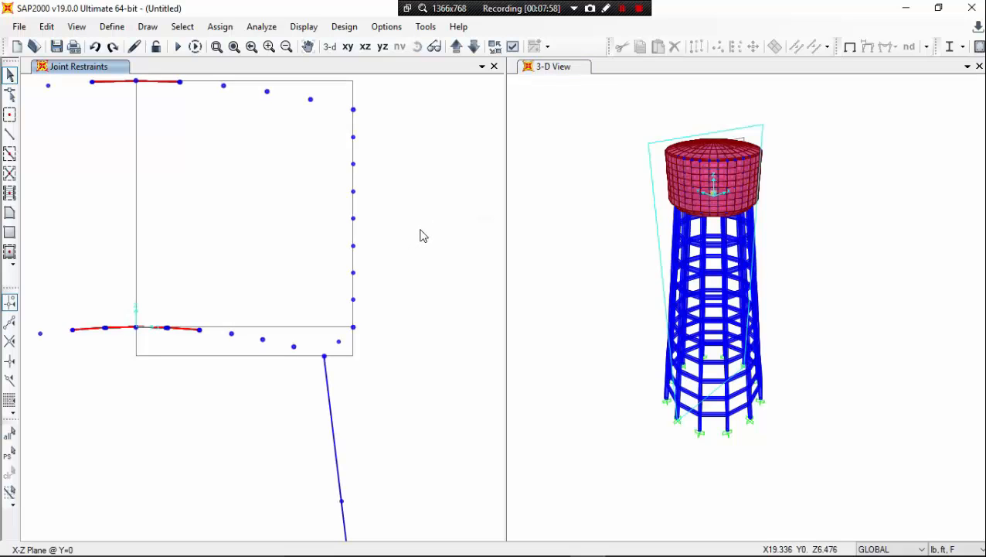
Return the 3-D view to the Standard view type with Fill Objects off
click(542, 191)
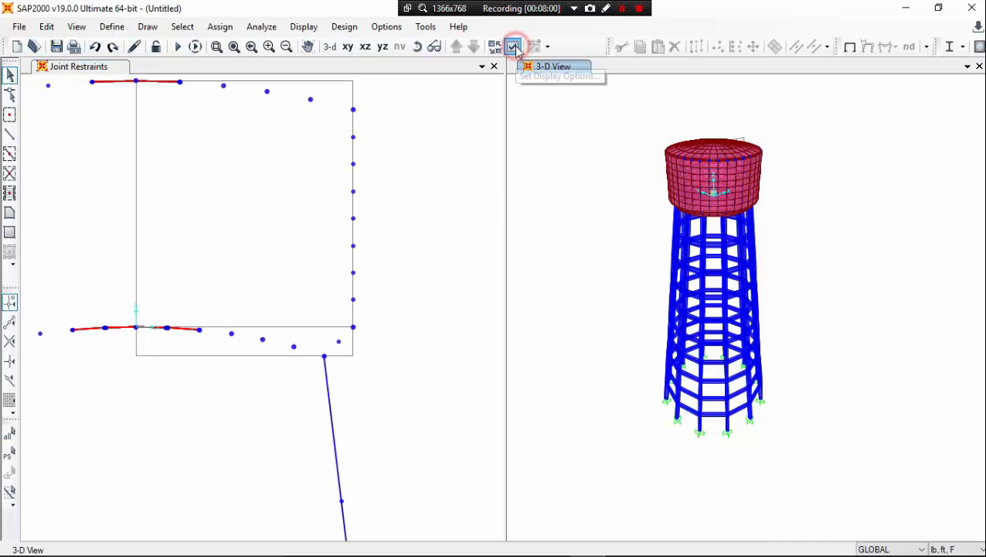
click(513, 47)
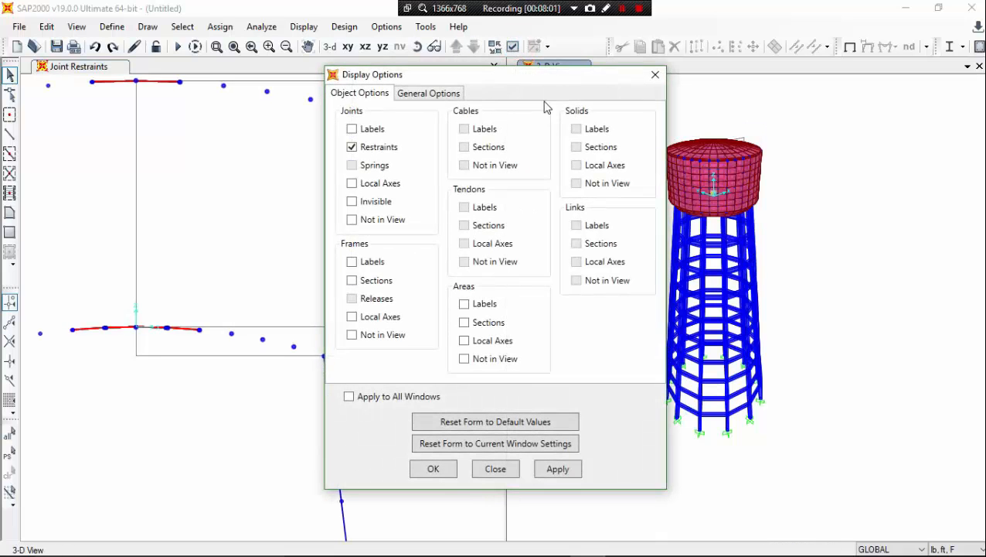
click(460, 94)
click(548, 130)
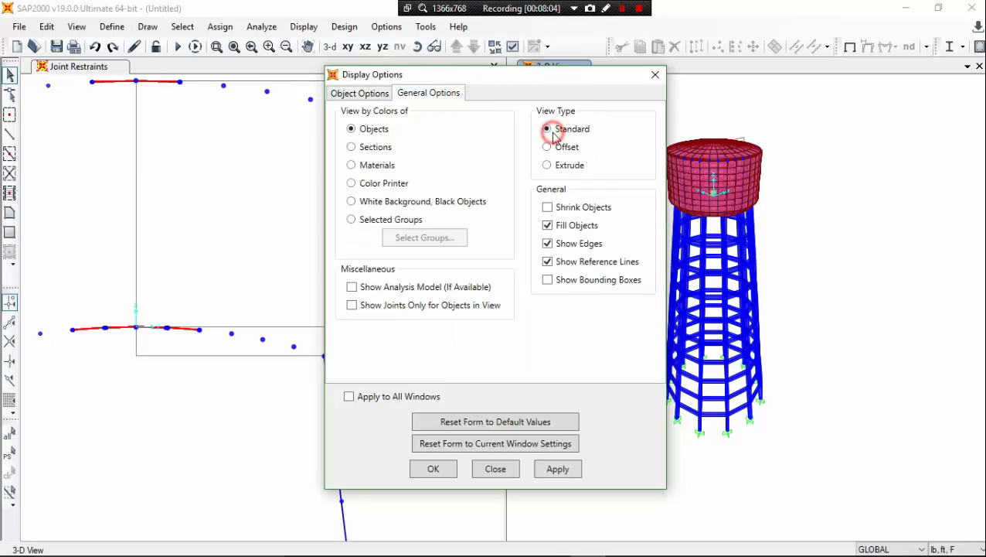
click(574, 230)
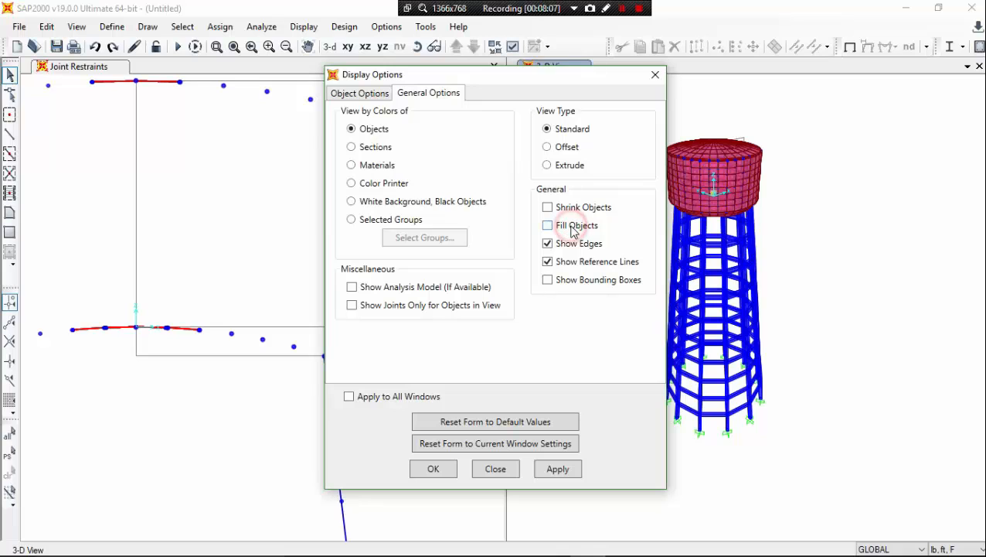
click(556, 469)
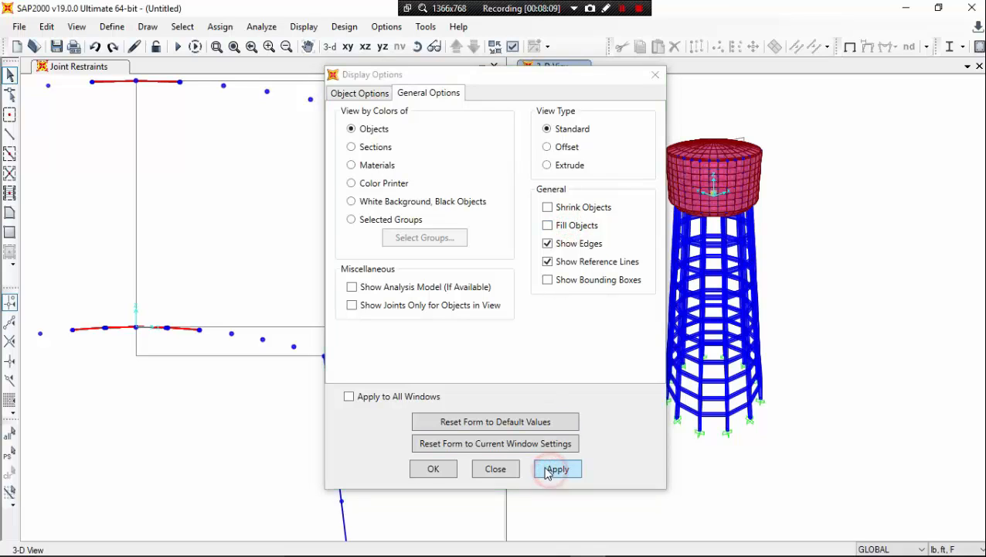
click(434, 469)
Turn on the display of area local axes and apply the display options to all windows
scroll(618, 232, up, 3)
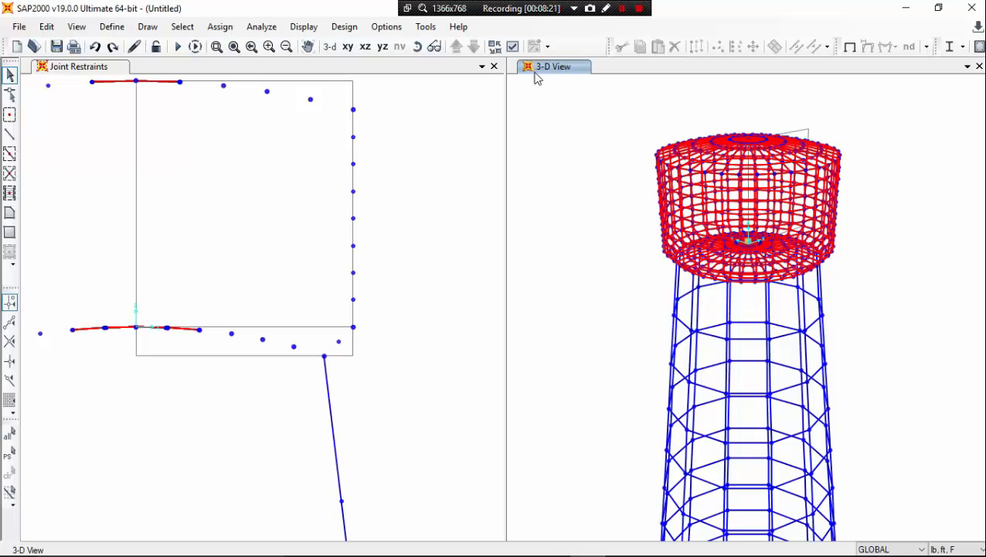
click(513, 47)
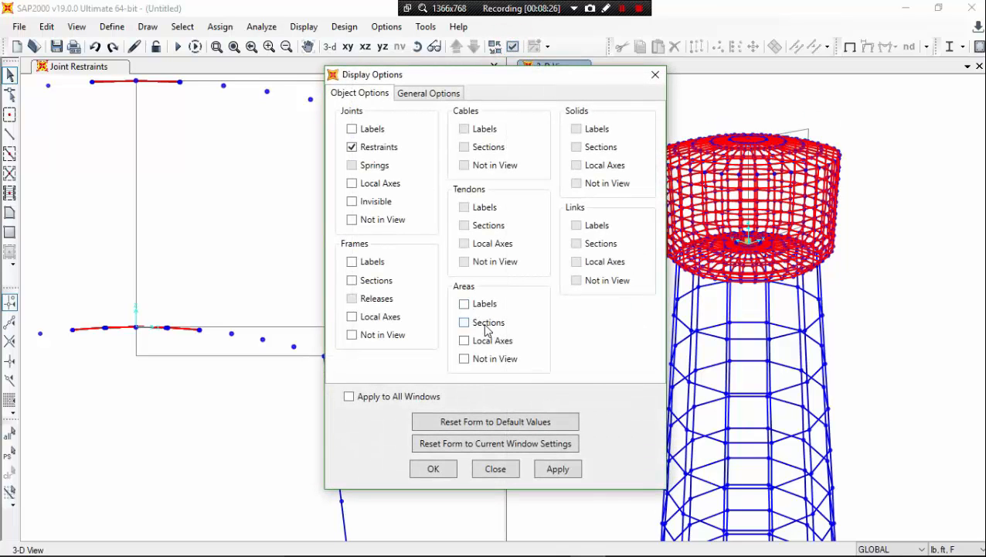
click(503, 343)
click(401, 396)
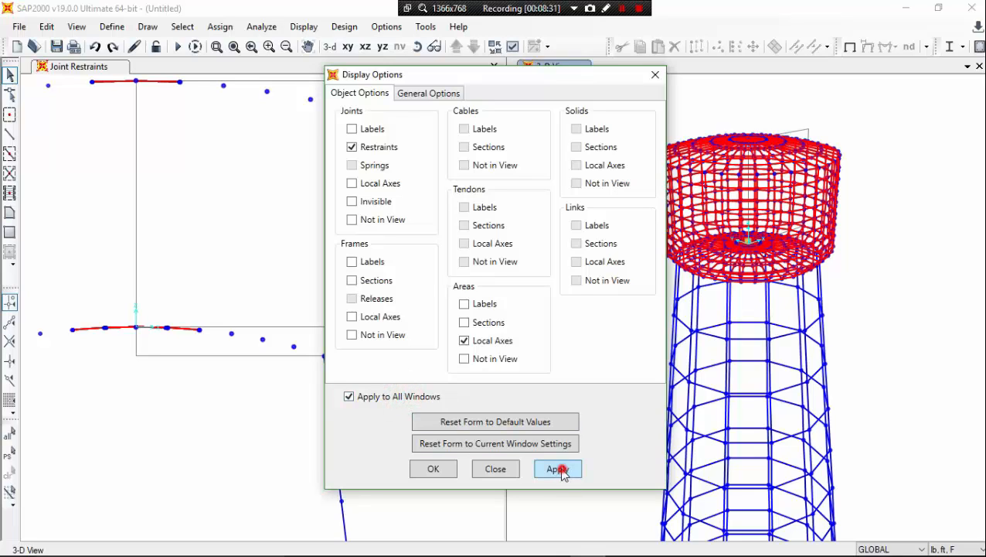
click(558, 469)
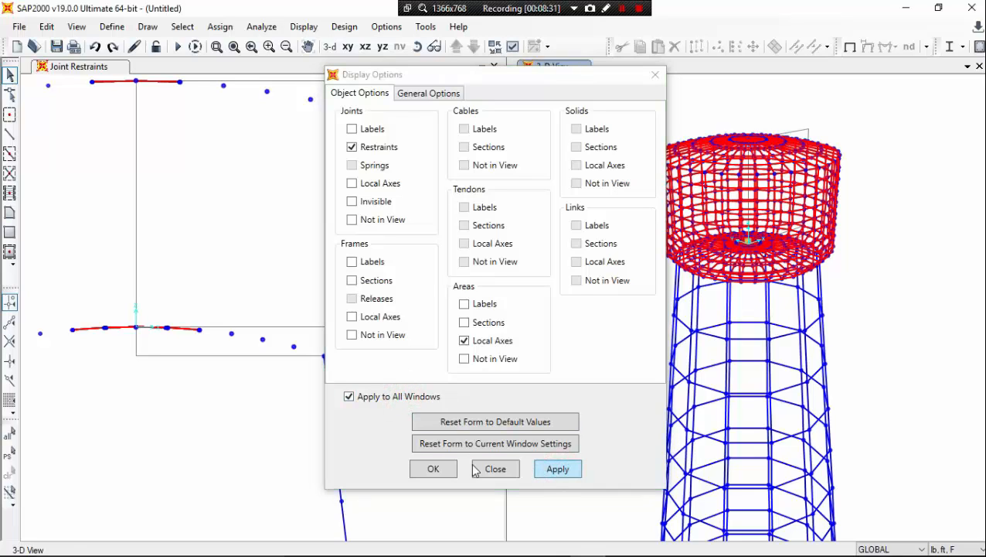
click(435, 469)
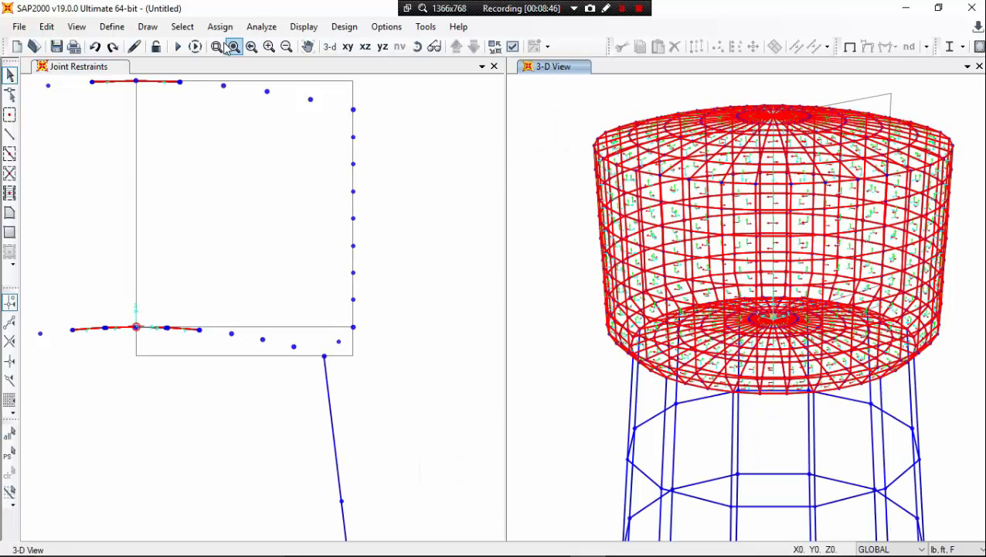
Select all areas assigned the BOTTOM S and SIDE WALL sections
click(182, 27)
click(232, 45)
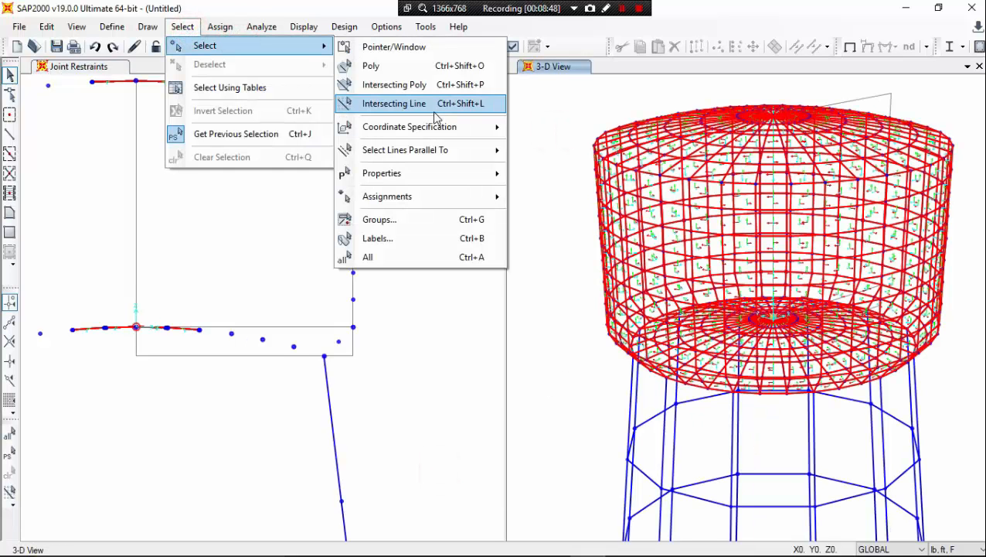
mouse_move(457, 173)
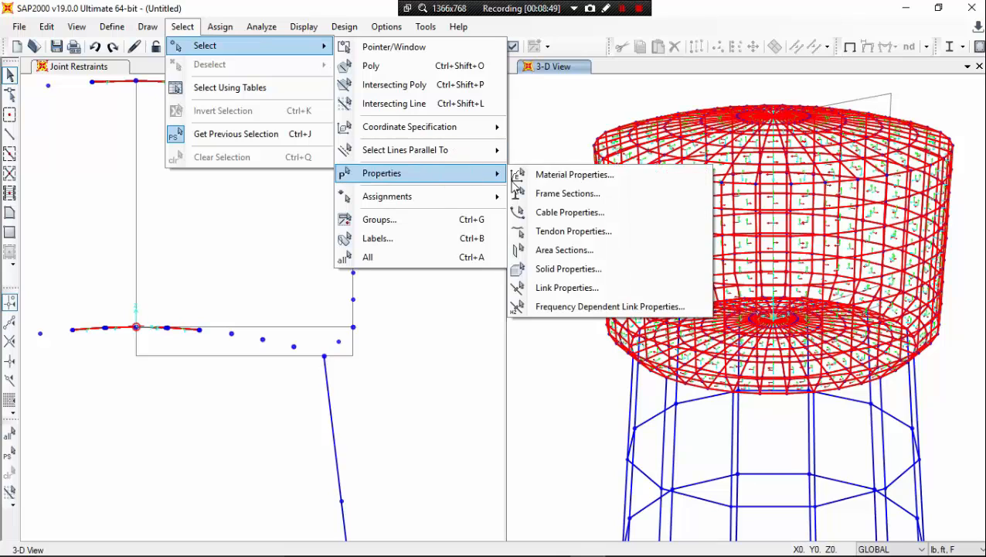
click(578, 249)
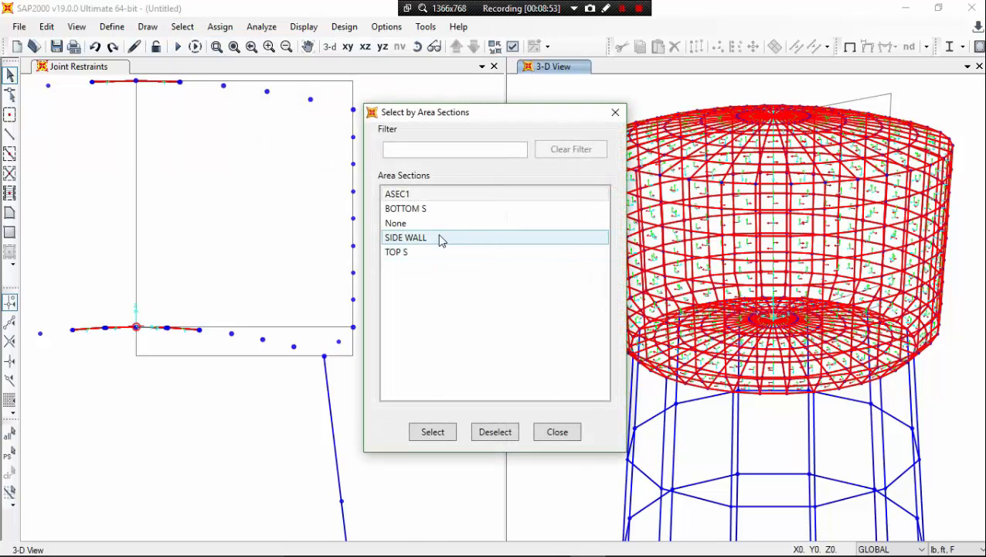
click(440, 210)
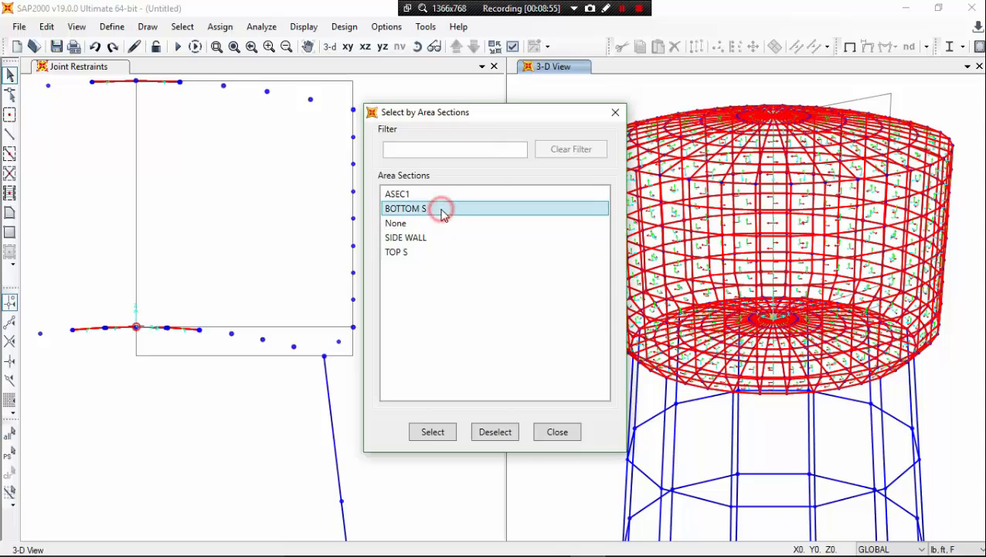
click(435, 245)
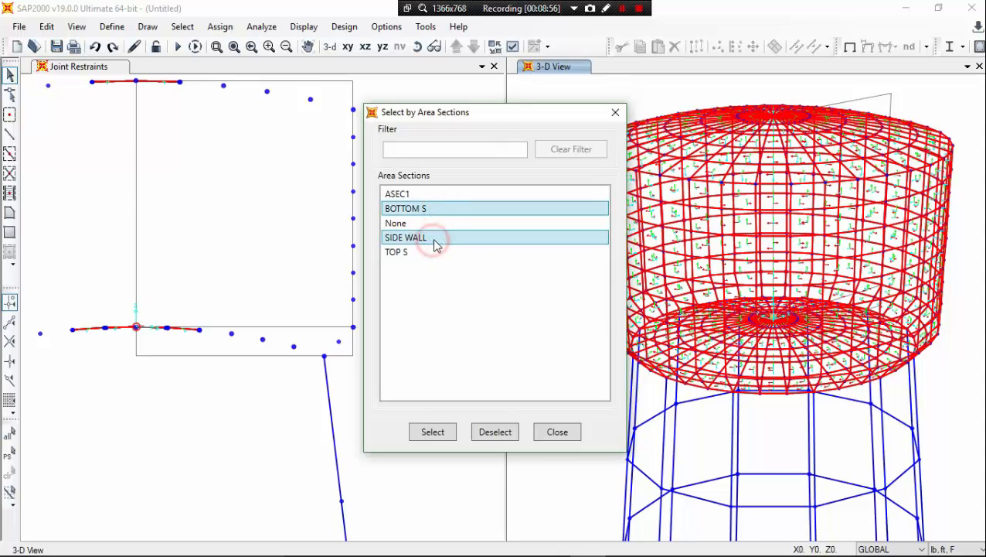
click(453, 431)
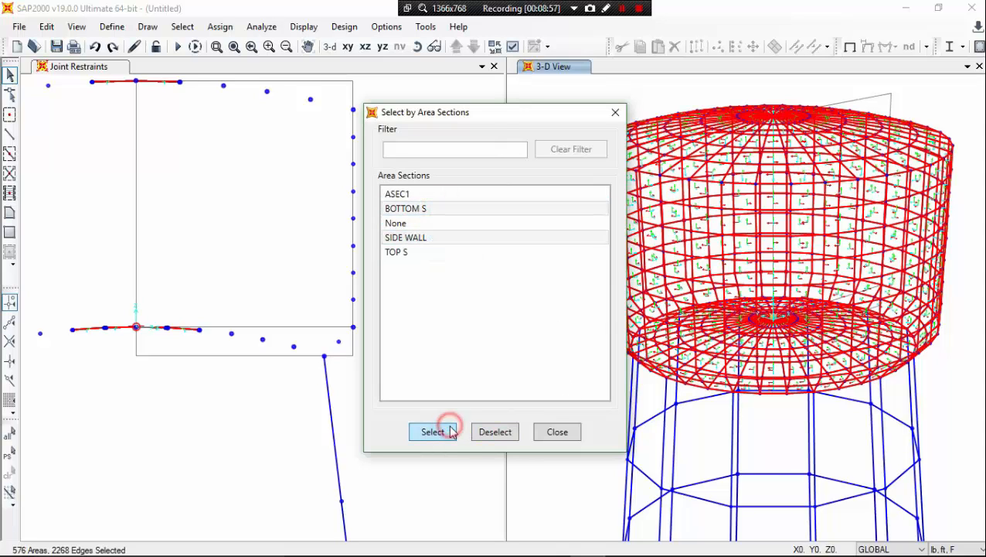
click(559, 432)
Show only the selected bottom and side wall areas in the 3-D view
right_click(530, 260)
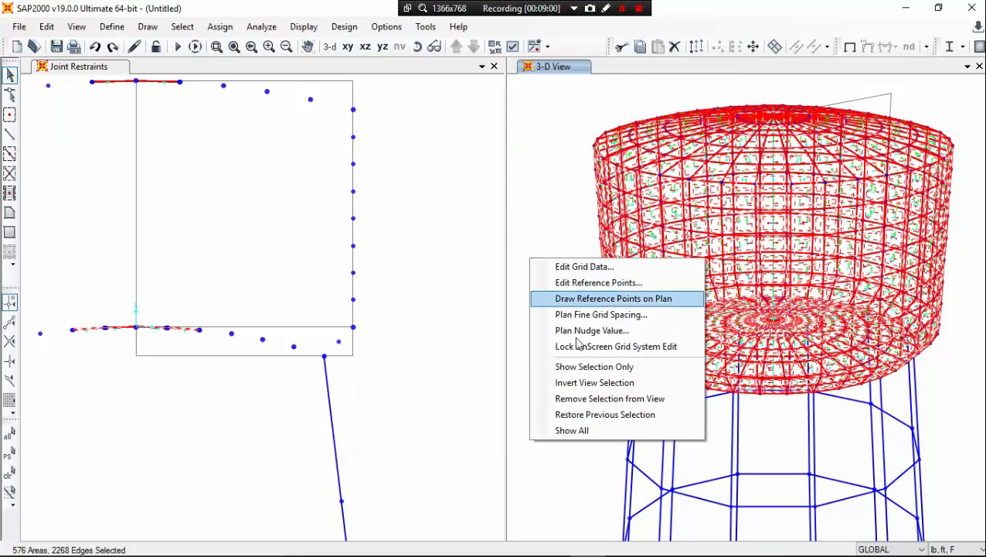
click(608, 371)
click(559, 236)
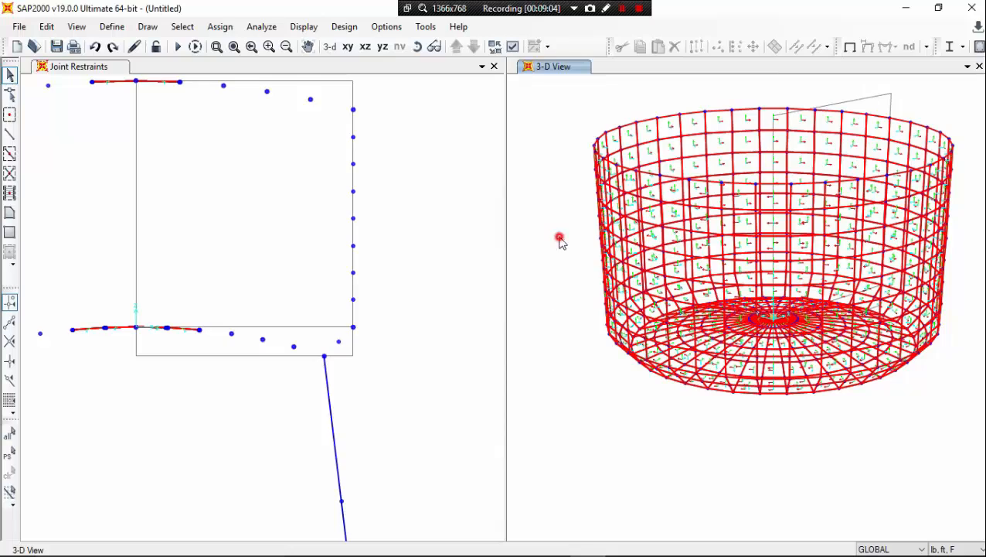
Turn on Fill Objects for the 3-D view of the bottom and side wall areas
click(415, 49)
drag(655, 153, 740, 211)
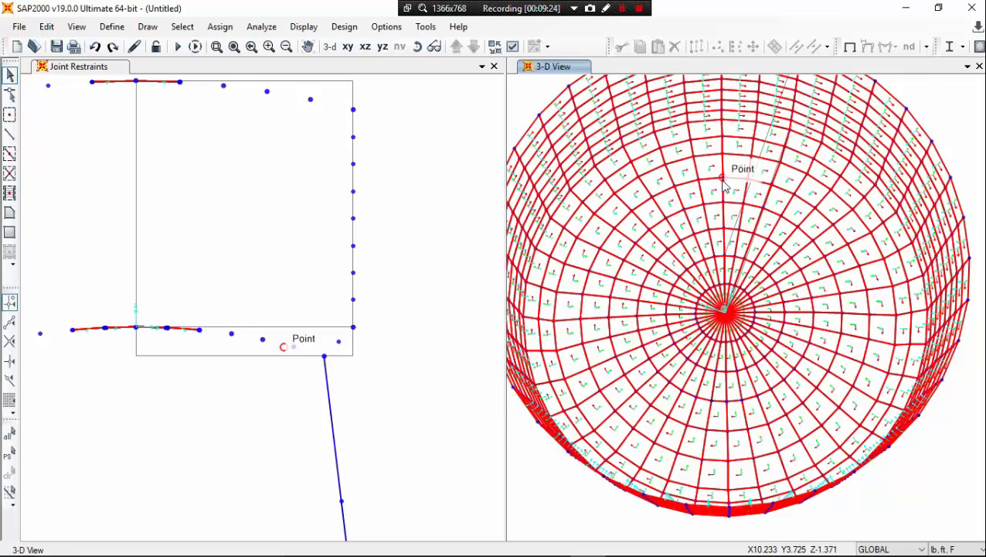
click(513, 46)
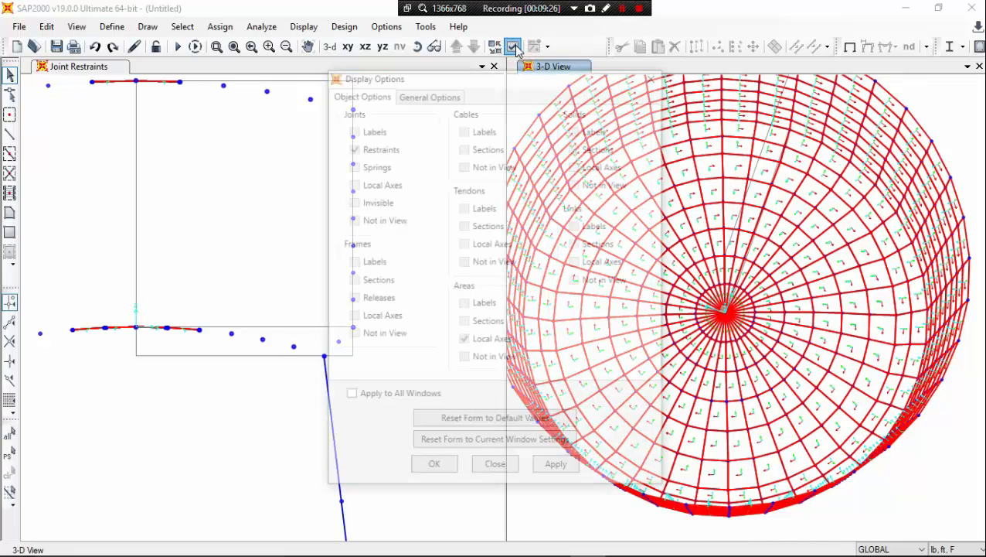
click(427, 93)
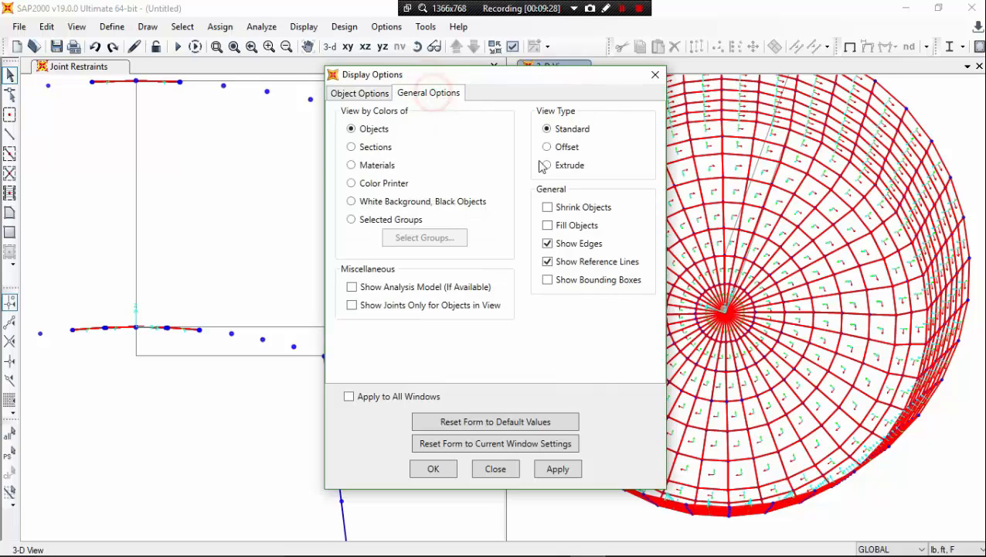
click(549, 225)
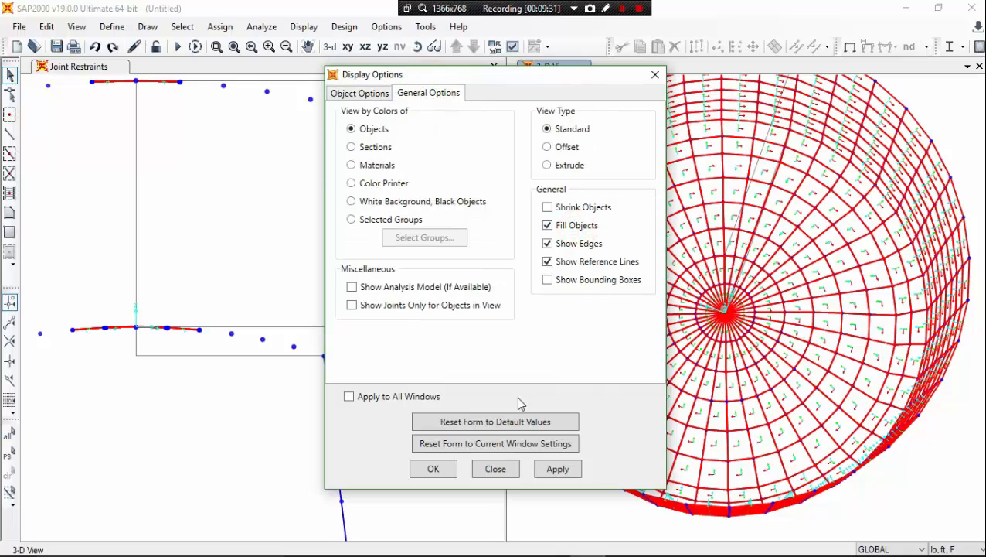
click(557, 468)
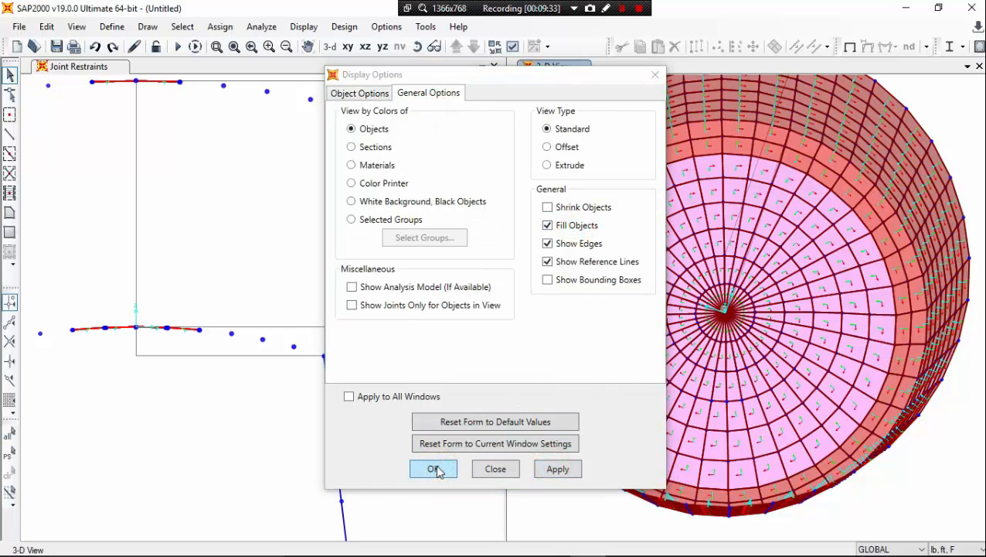
click(435, 469)
Examine the local axis directions of the tank's bottom slab and side wall areas in the 3-D view
scroll(688, 374, up, 2)
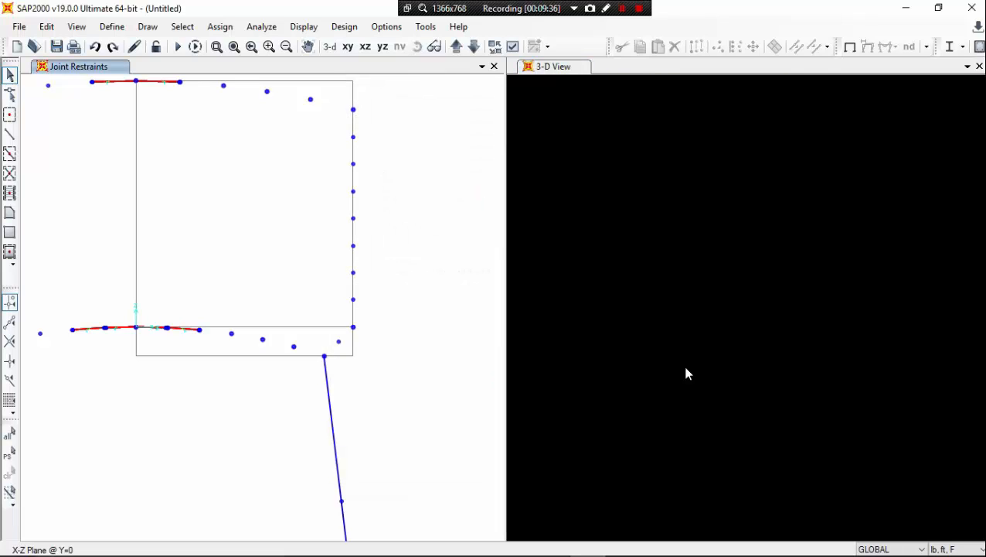
middle_drag(688, 374, 616, 382)
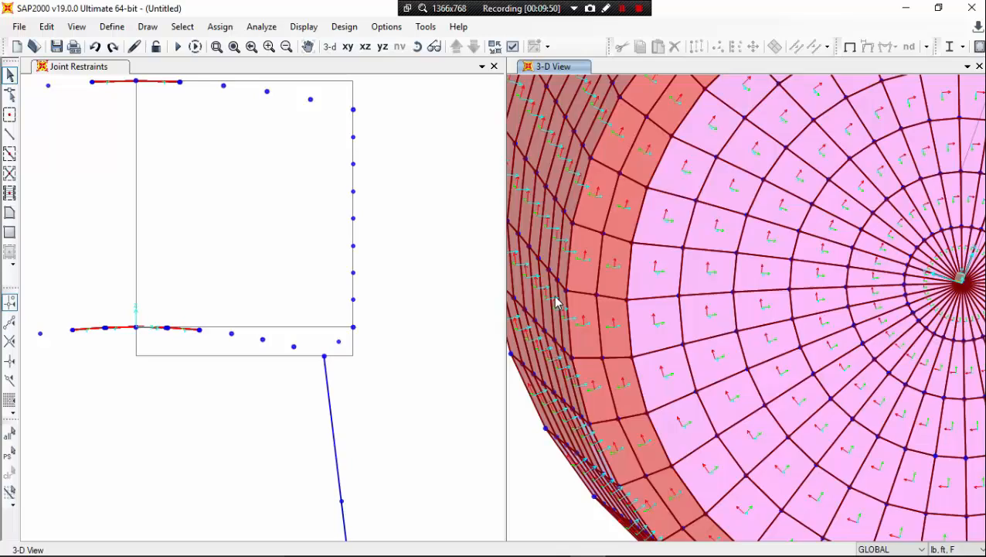
middle_drag(556, 303, 574, 416)
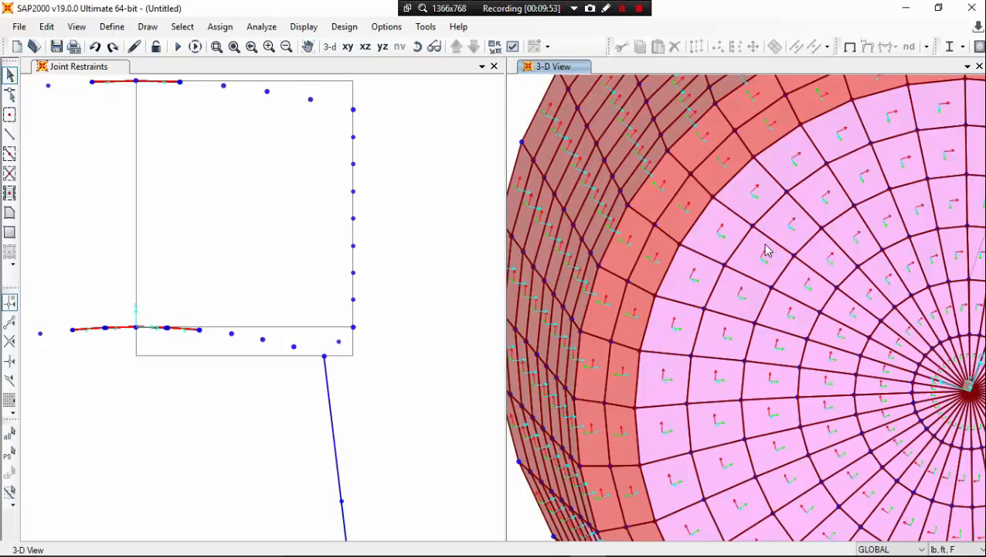
middle_drag(757, 246, 723, 194)
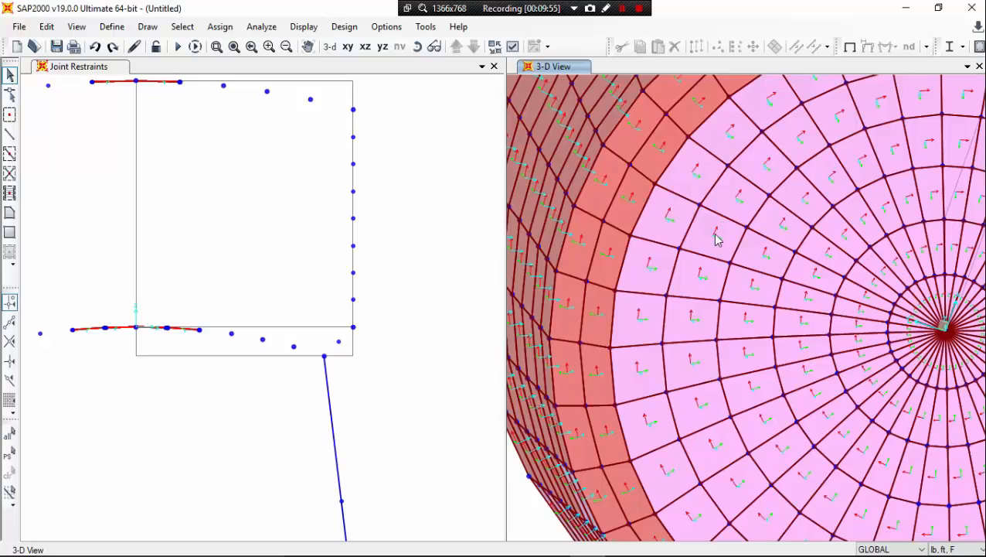
middle_drag(722, 249, 696, 282)
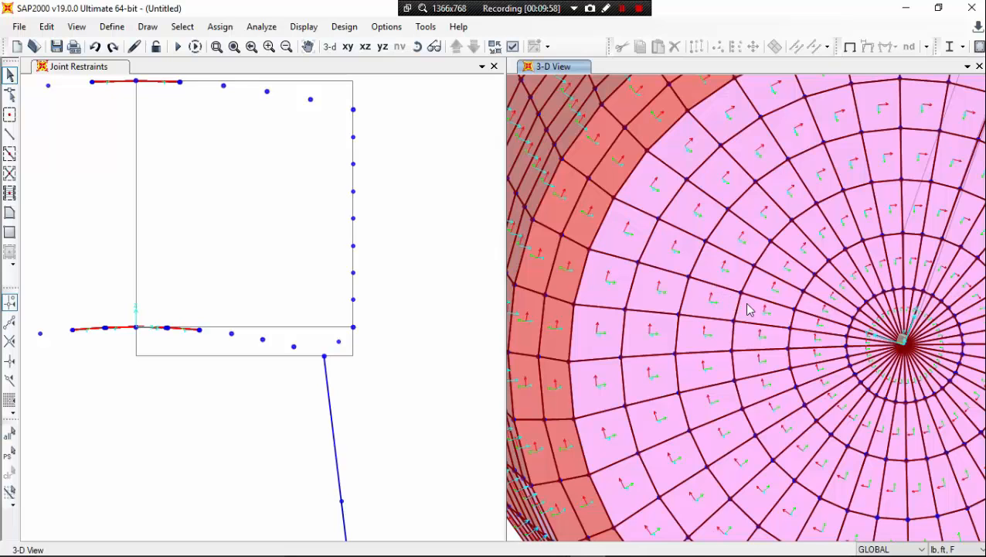
scroll(731, 251, up, 3)
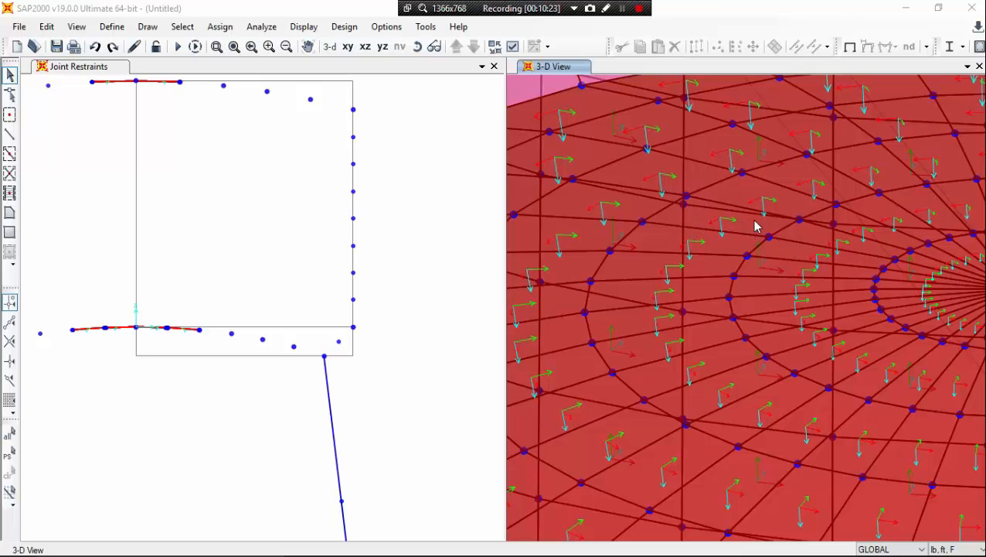
middle_drag(737, 195, 741, 419)
middle_drag(712, 306, 720, 493)
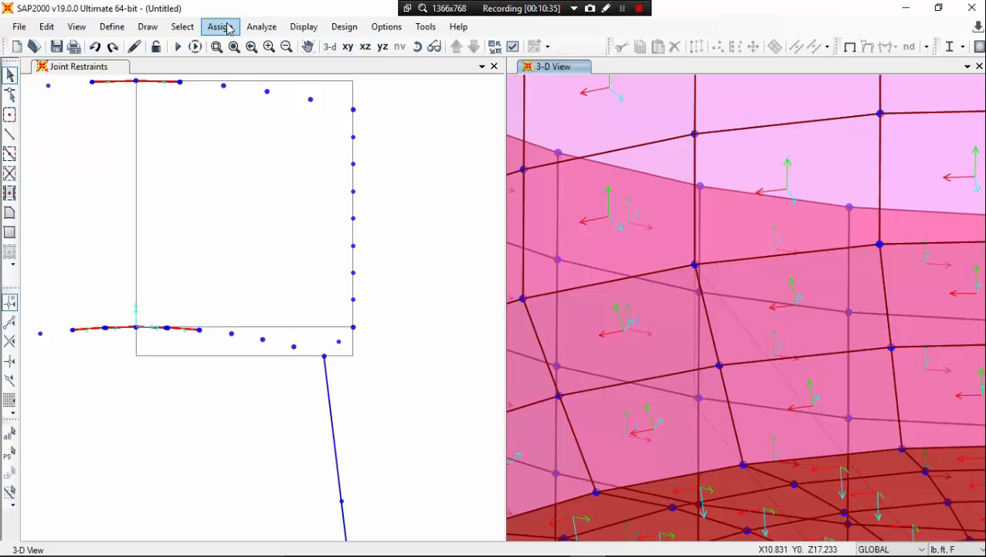
Select all areas assigned the BOTTOM S section
click(183, 26)
mouse_move(224, 45)
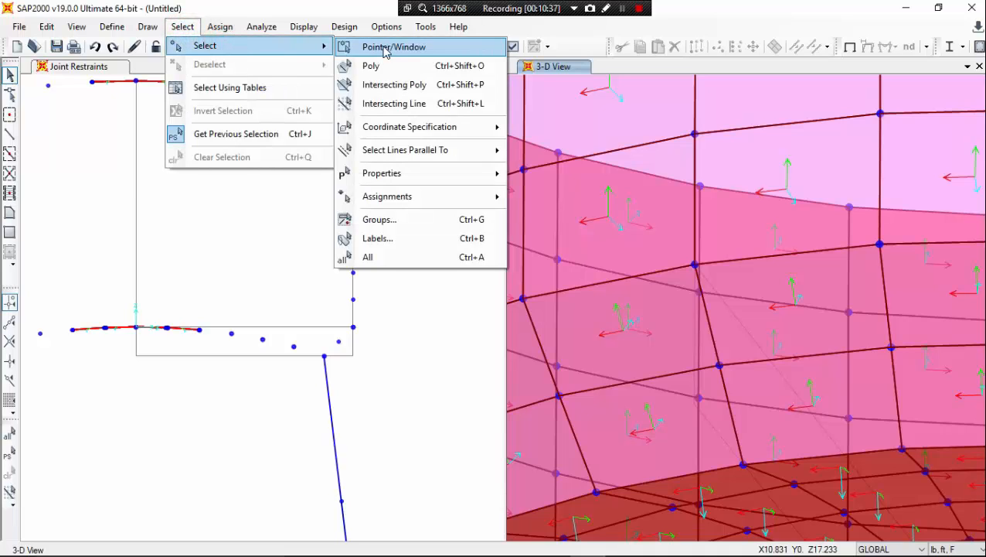
mouse_move(443, 171)
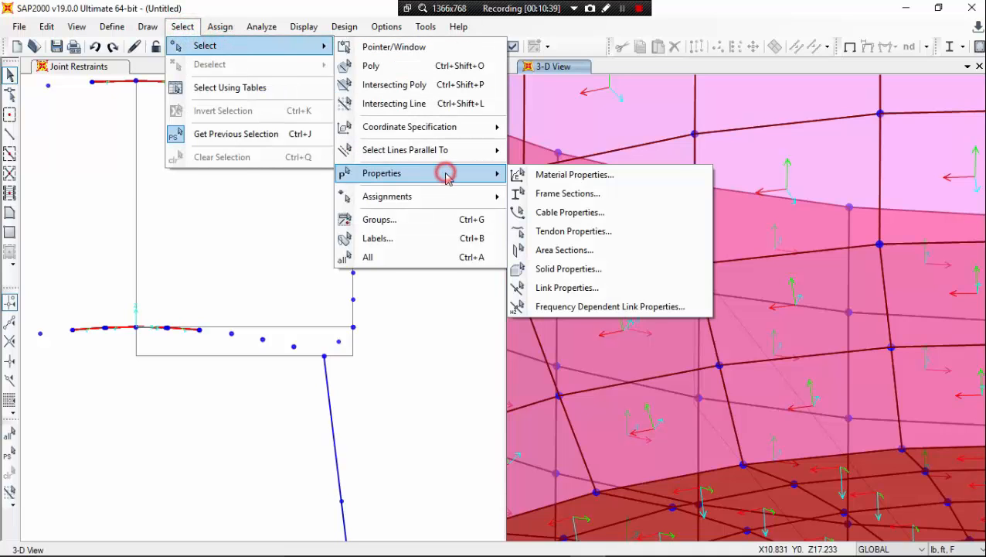
click(605, 251)
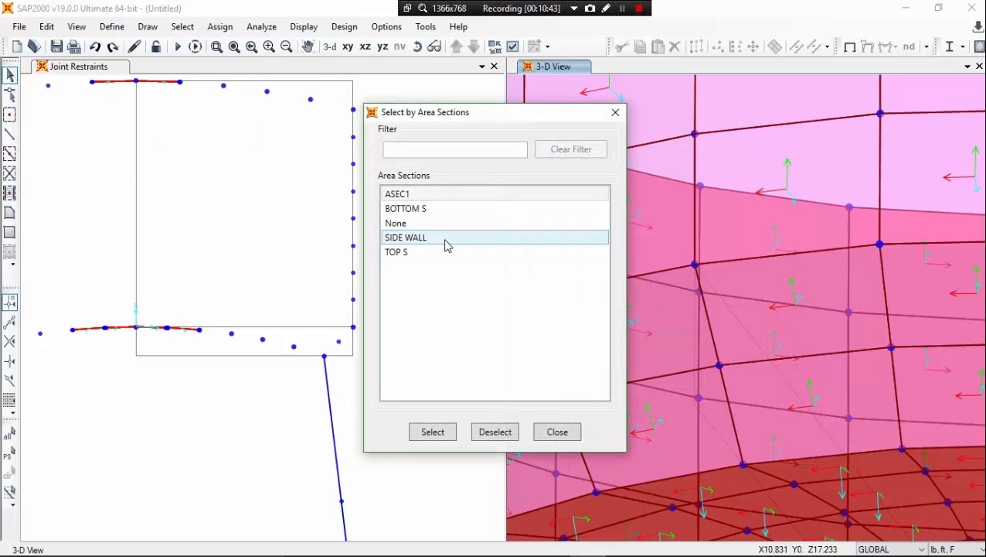
click(442, 209)
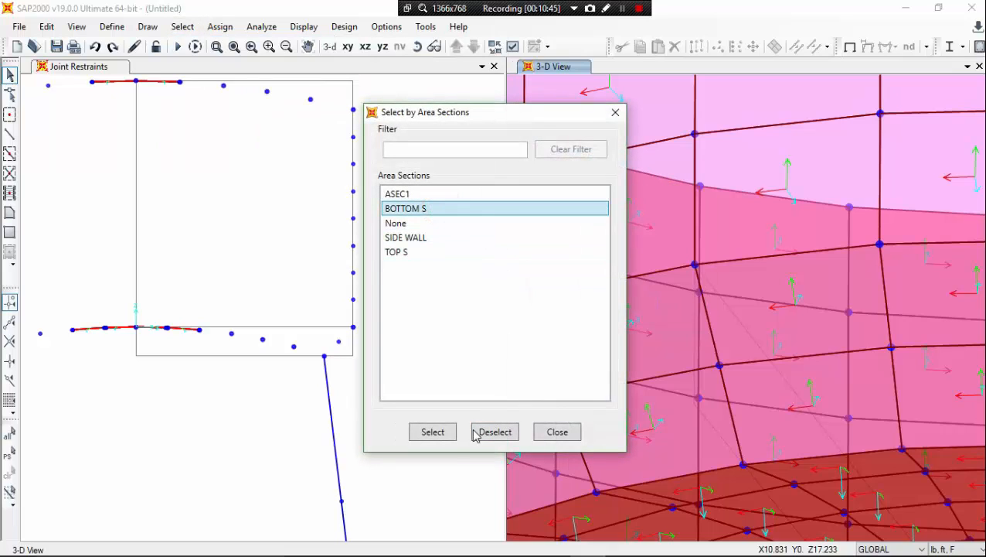
click(439, 432)
click(499, 433)
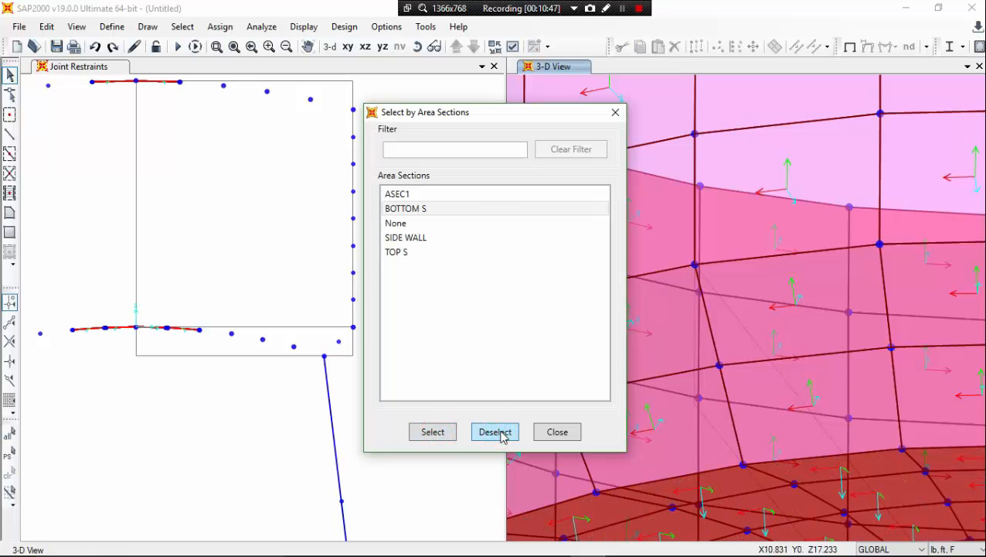
click(440, 432)
click(545, 432)
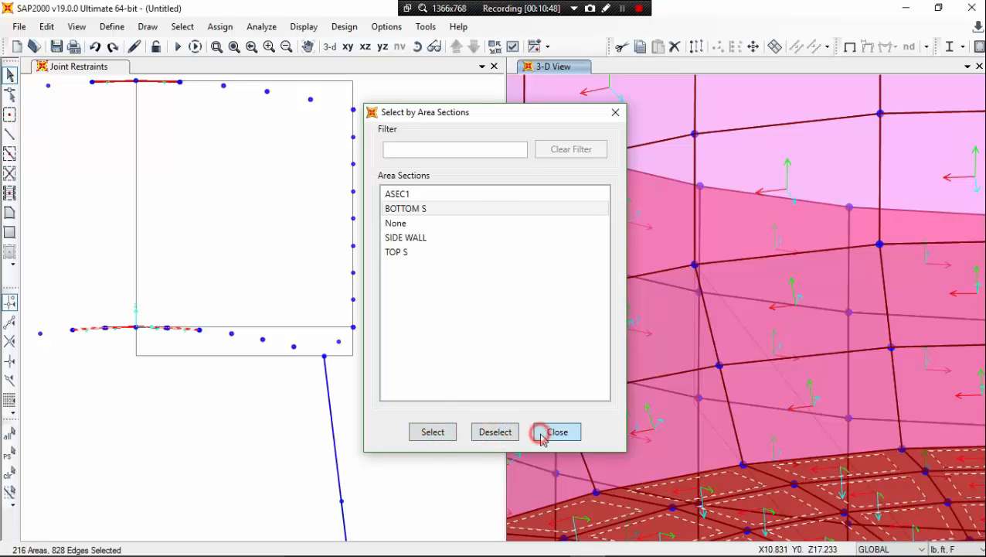
Show only the selected bottom slab areas in the 3-D view
scroll(626, 255, down, 10)
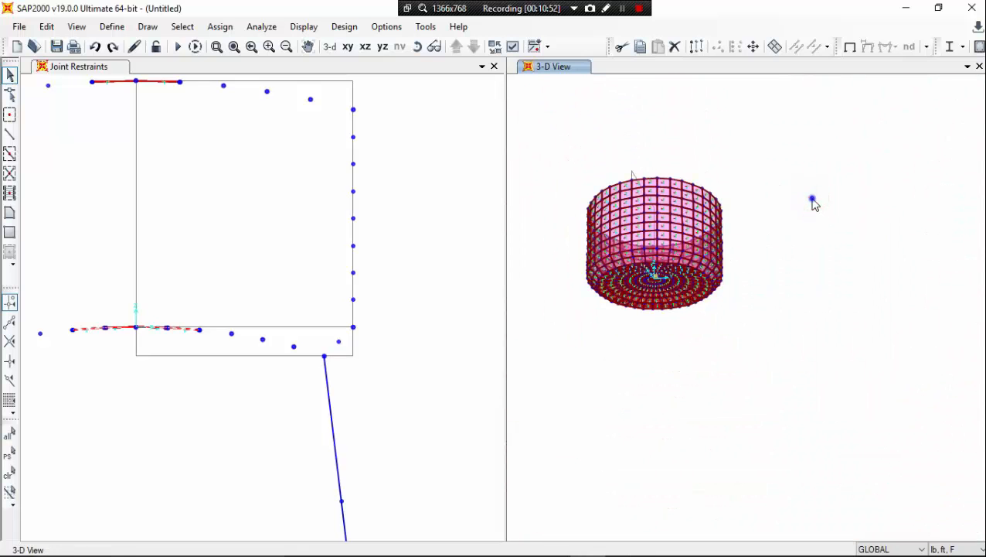
right_click(813, 202)
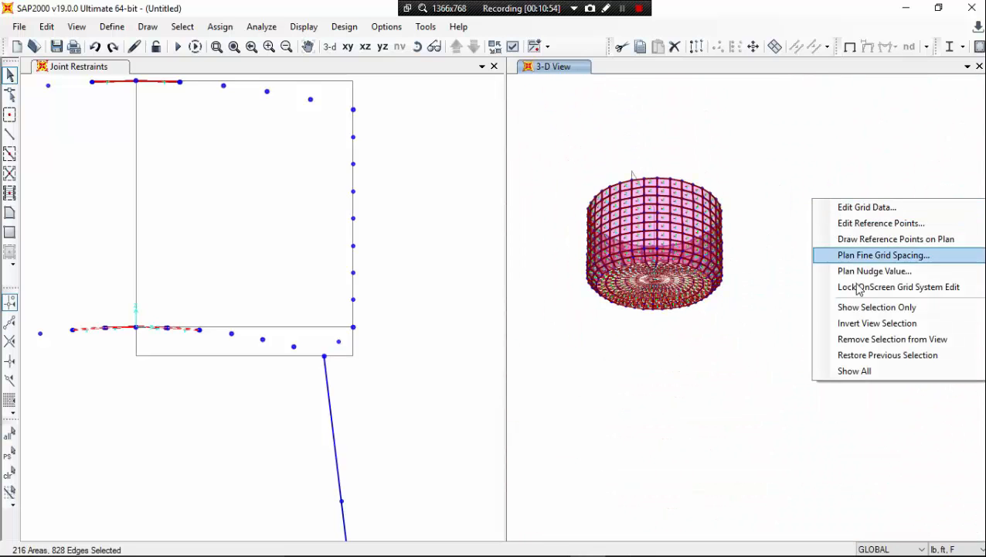
click(869, 311)
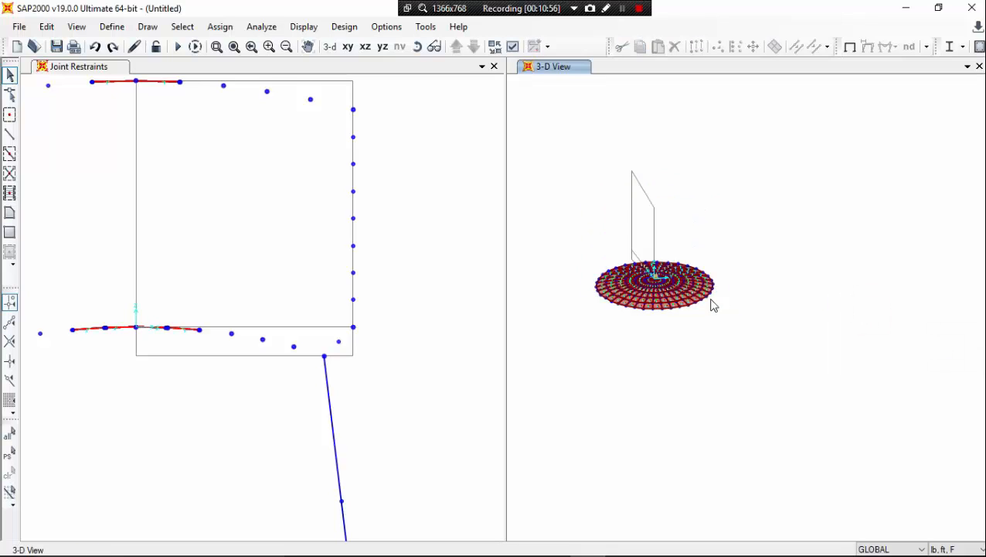
Select the whole bottom slab and reverse its areas' local 3 axis, keeping assigns in the same local orientation
drag(566, 215, 756, 373)
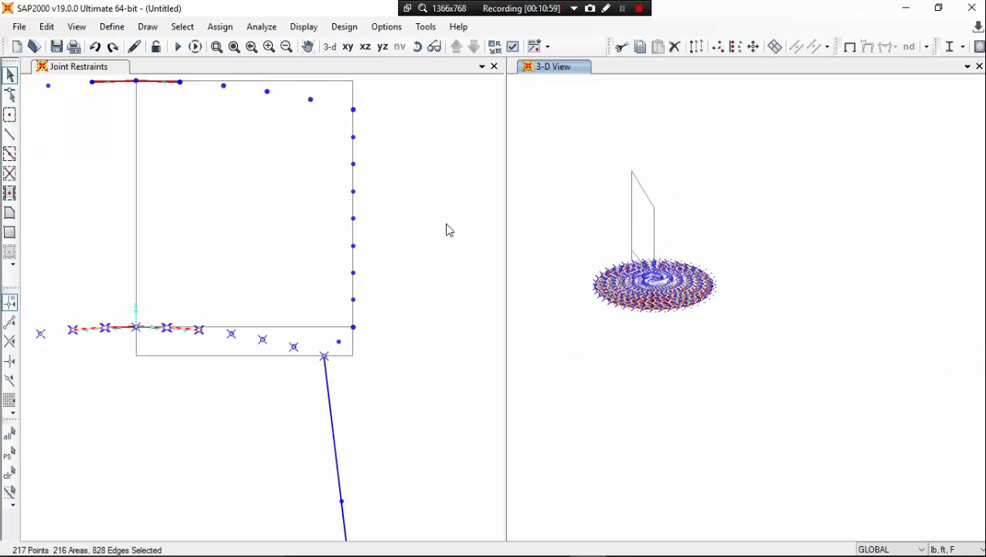
click(222, 27)
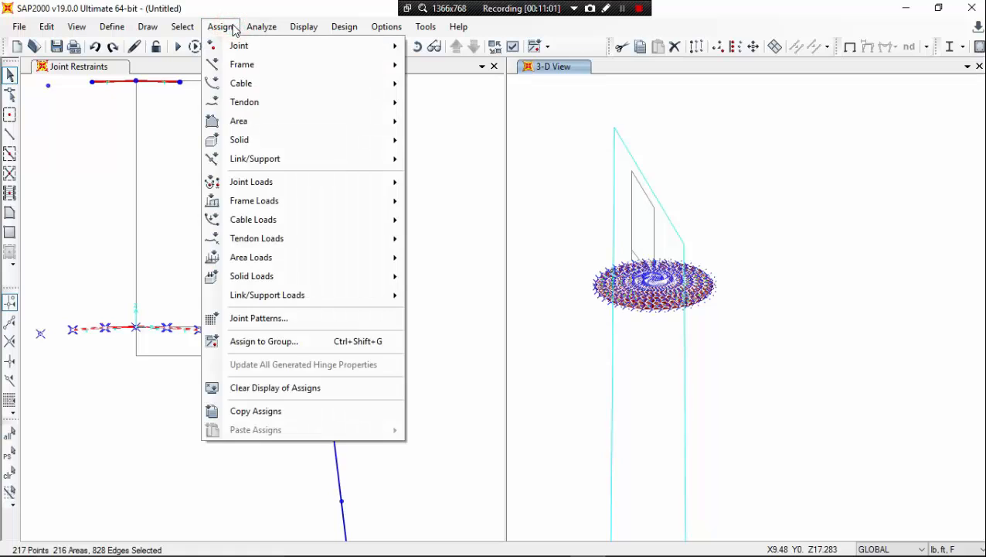
mouse_move(262, 120)
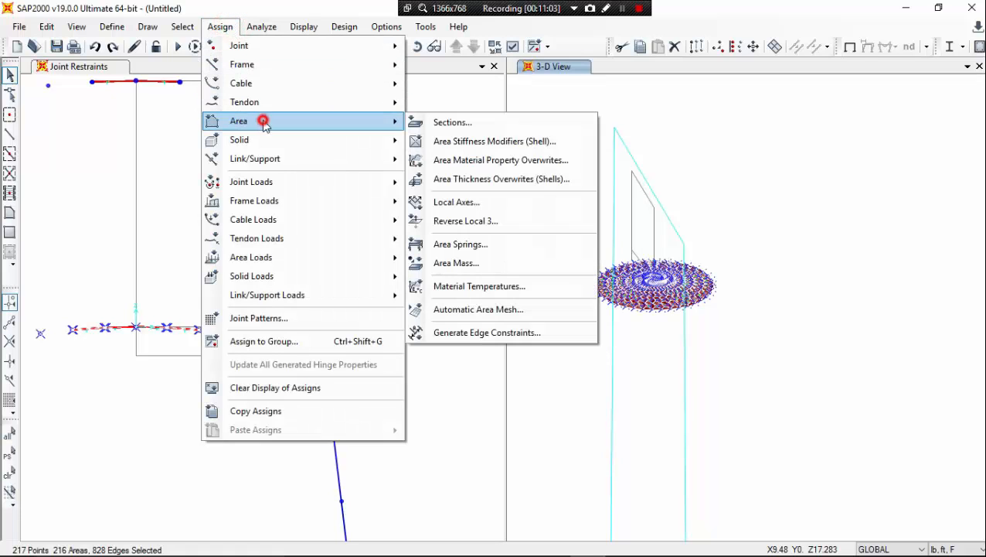
click(513, 223)
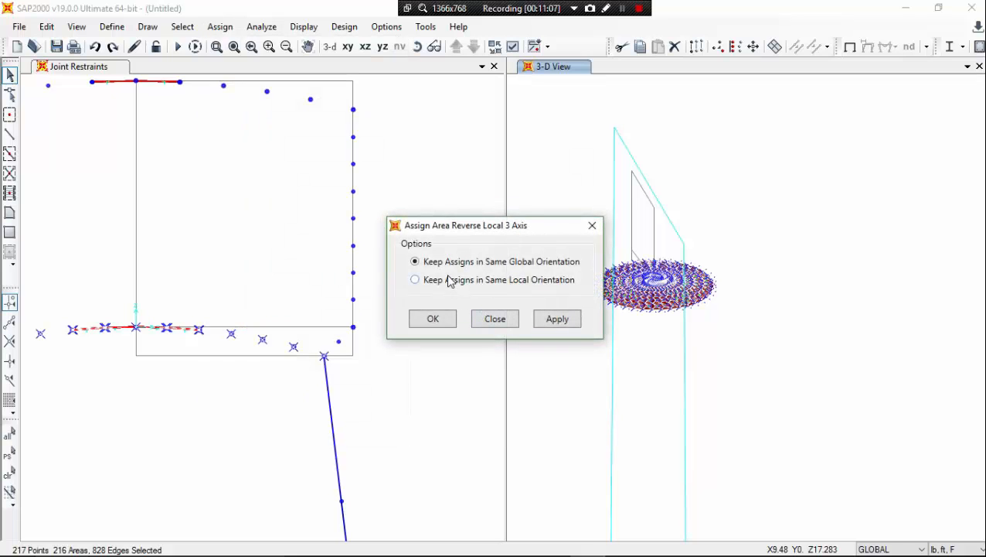
click(448, 280)
click(551, 320)
click(444, 318)
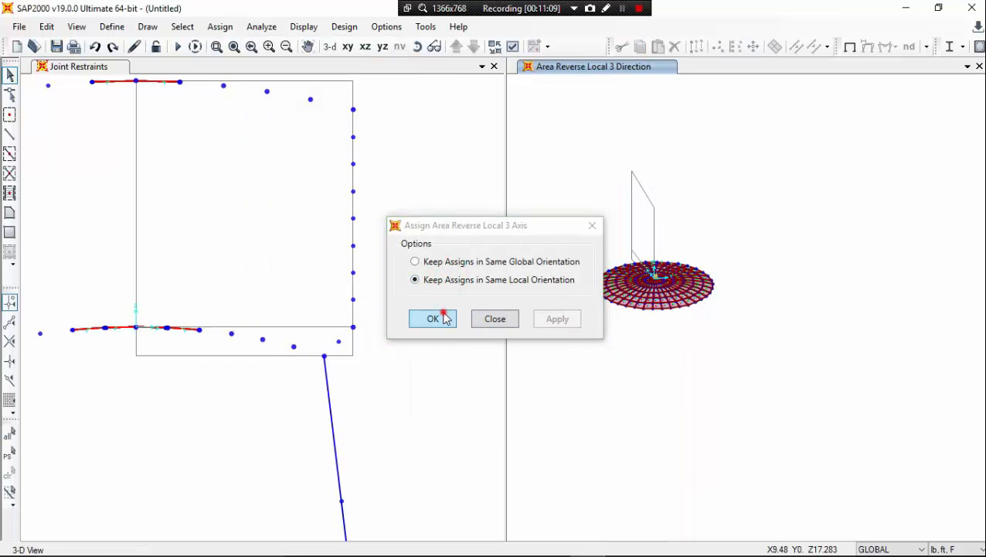
Check the local axis directions of the bottom slab areas up close after the reversal
scroll(659, 287, up, 3)
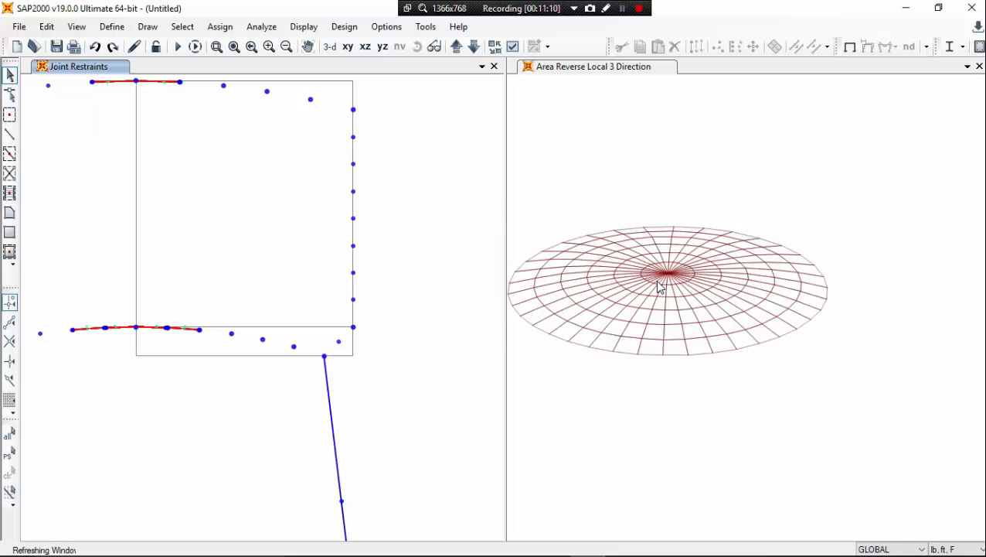
scroll(659, 287, up, 3)
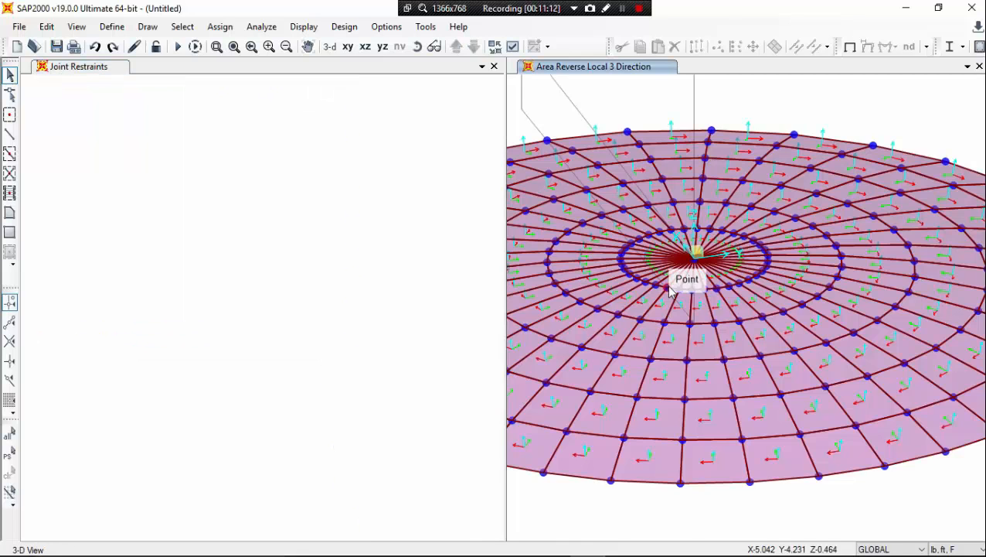
middle_drag(671, 288, 700, 372)
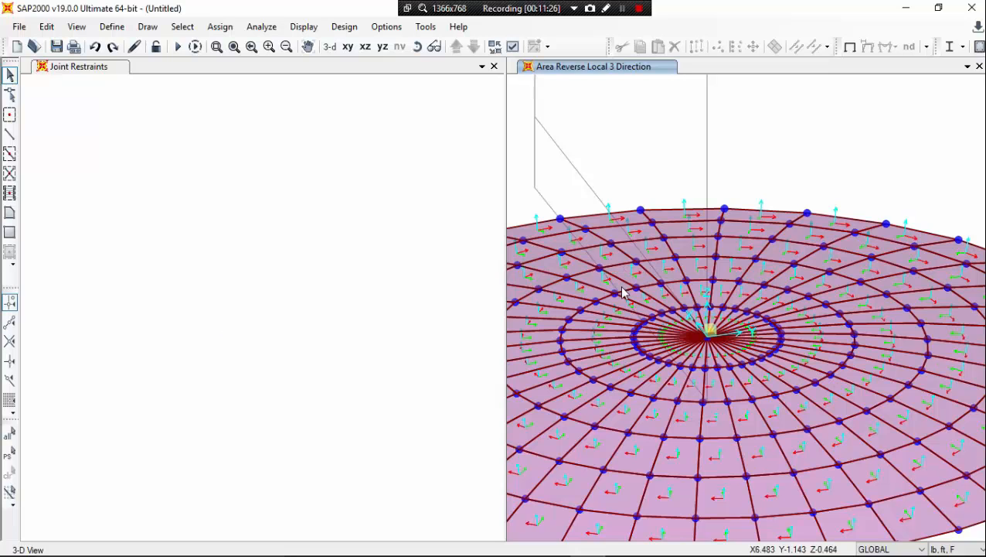
scroll(599, 285, up, 3)
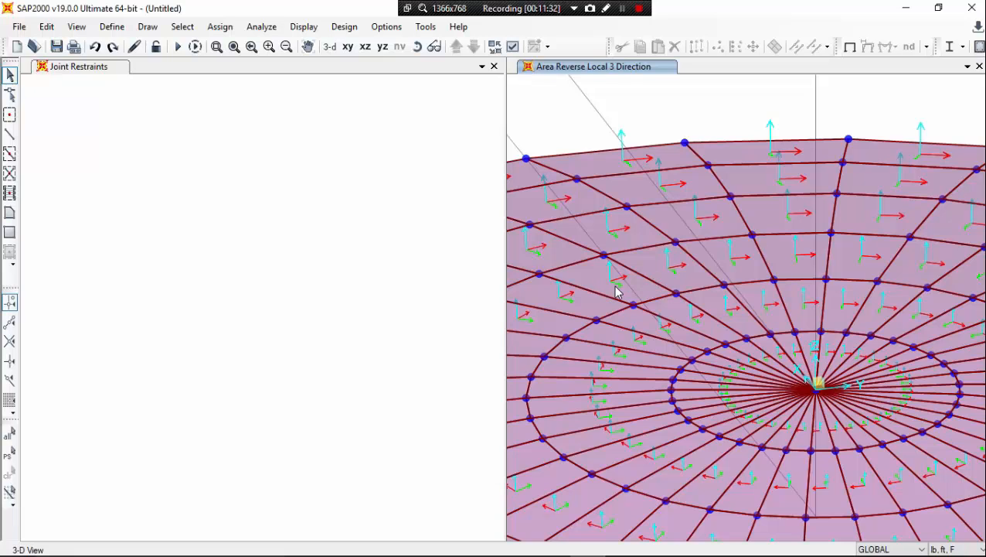
middle_drag(607, 273, 658, 247)
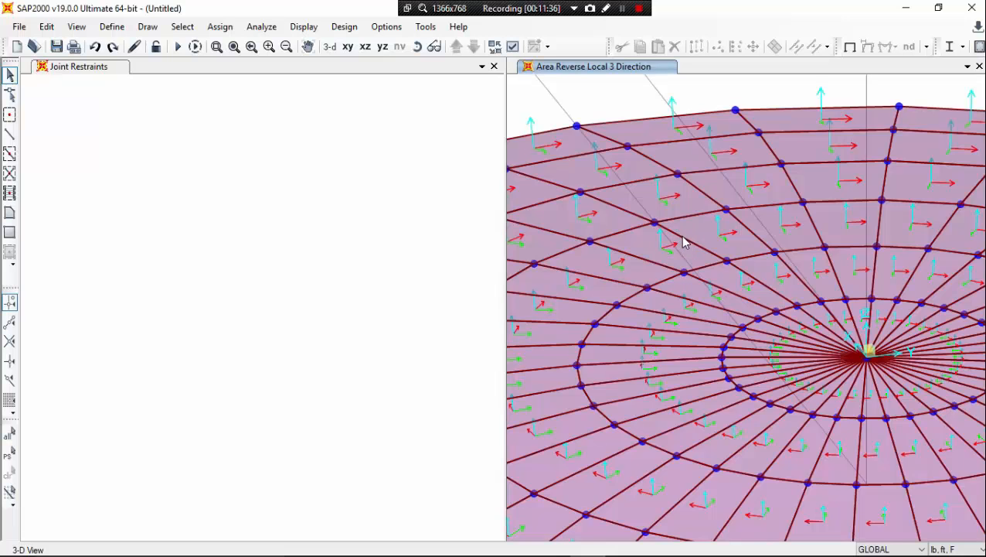
scroll(683, 243, down, 3)
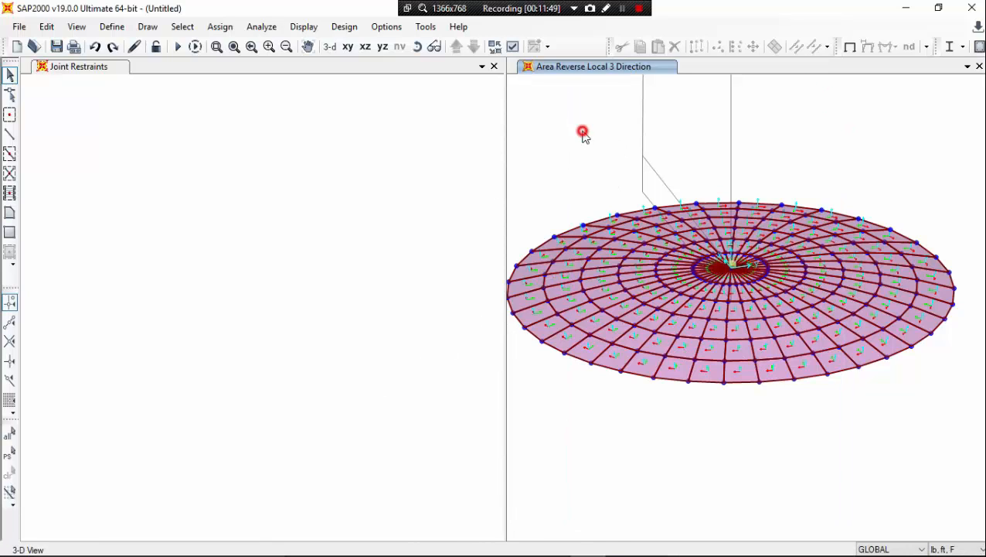
Show all objects of the tank model again in the 3-D view
right_click(553, 103)
click(632, 269)
mouse_move(643, 275)
middle_down()
mouse_move(637, 435)
mouse_move(625, 425)
middle_up()
scroll(628, 431, down, 3)
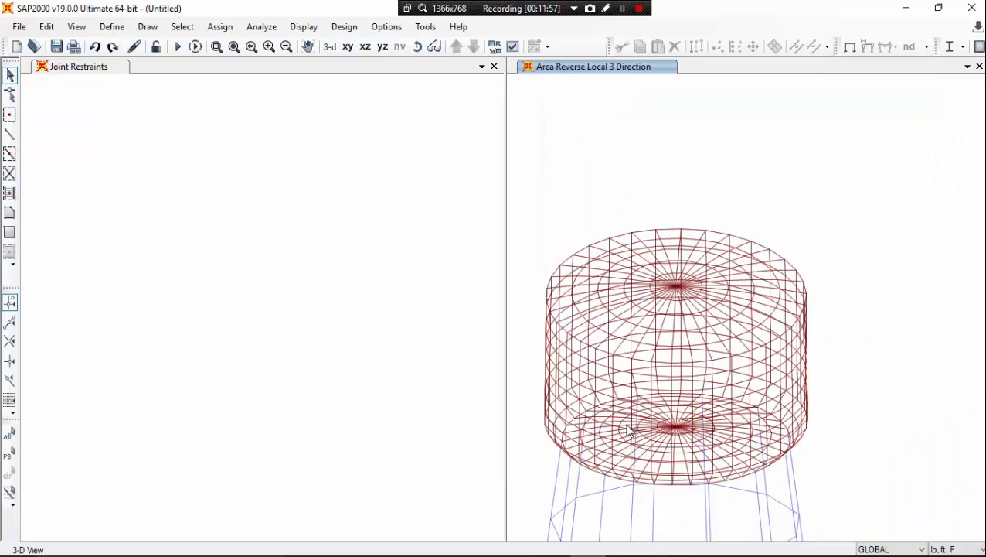
middle_drag(678, 394, 746, 341)
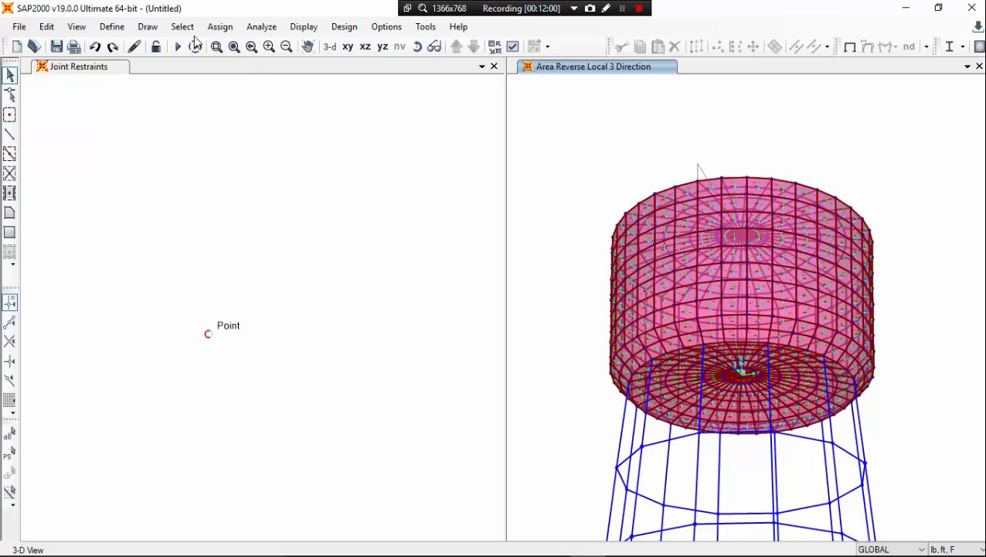
Select all areas with the BOTTOM S and SIDE WALL sections and show only these areas in the 3-D view
click(186, 30)
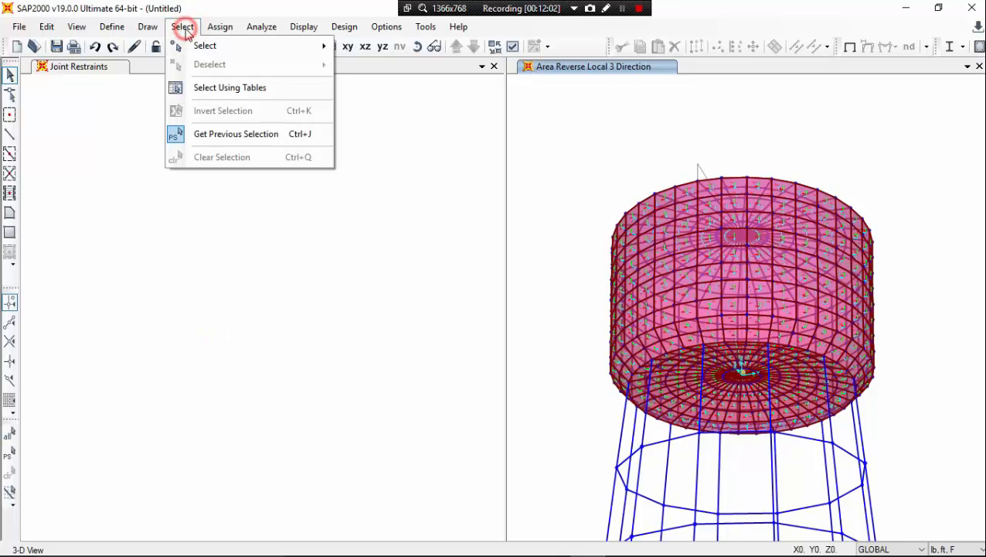
mouse_move(249, 49)
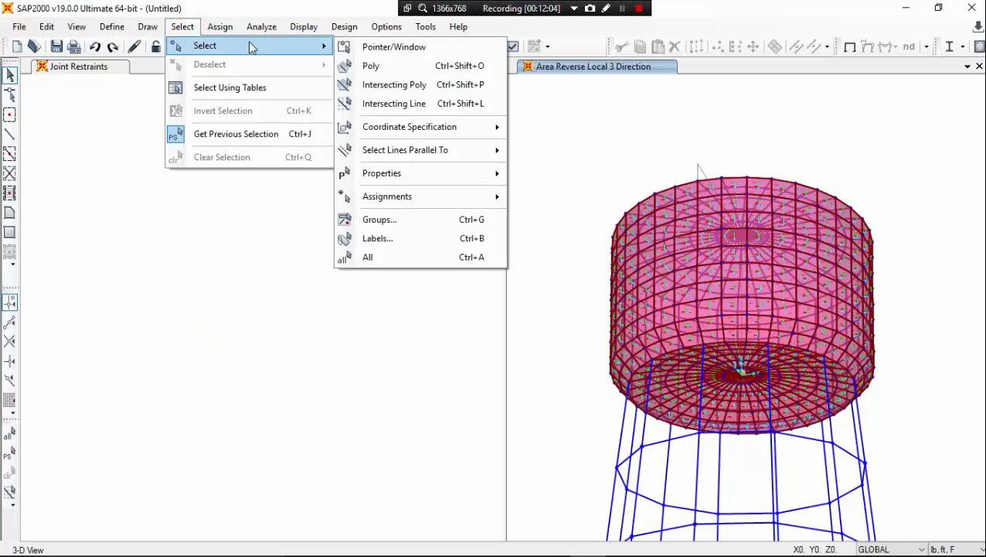
click(449, 177)
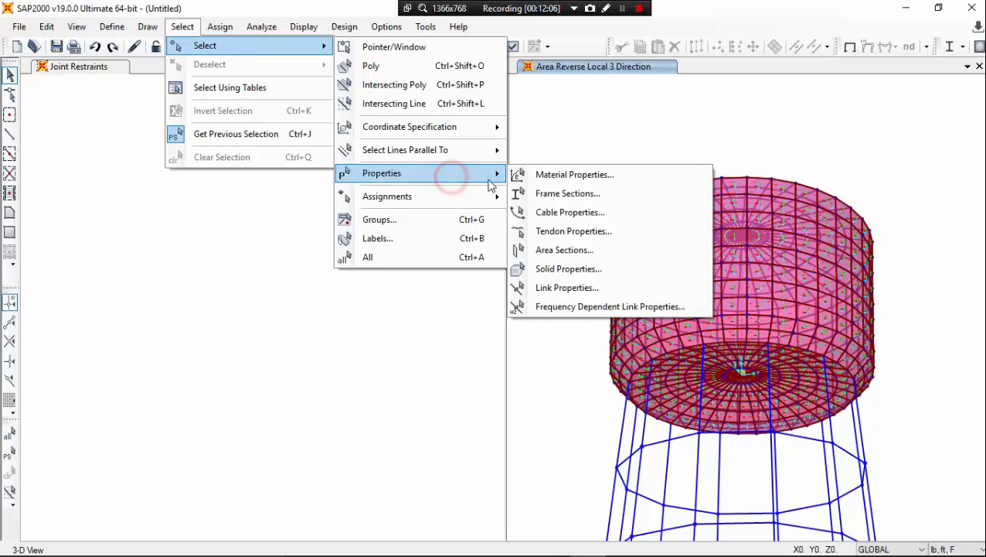
click(599, 250)
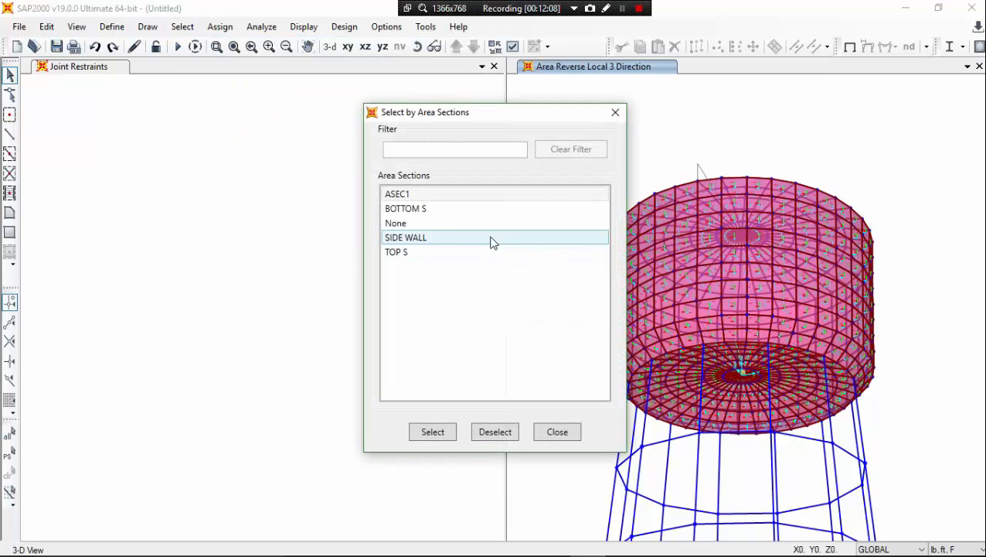
click(448, 209)
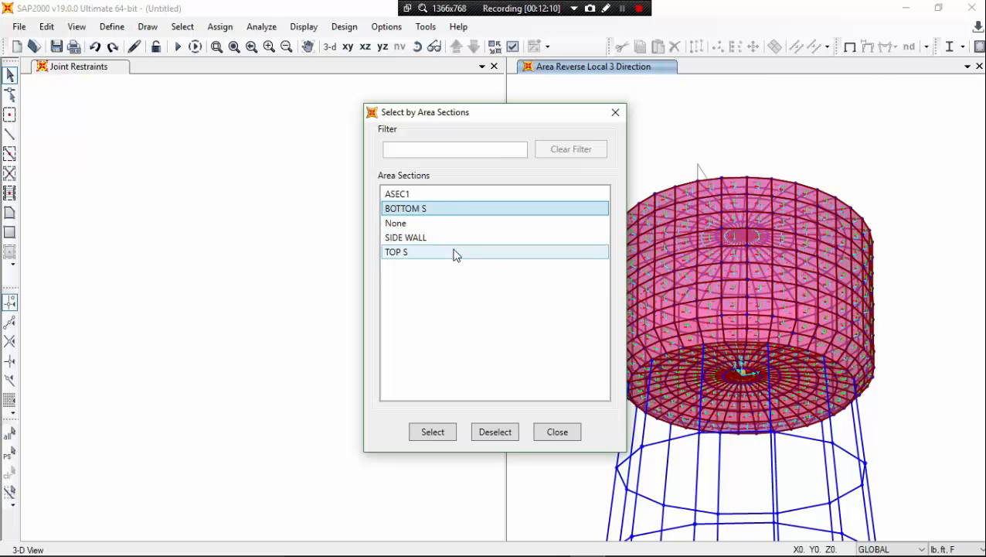
click(454, 252)
ctrl+click(444, 239)
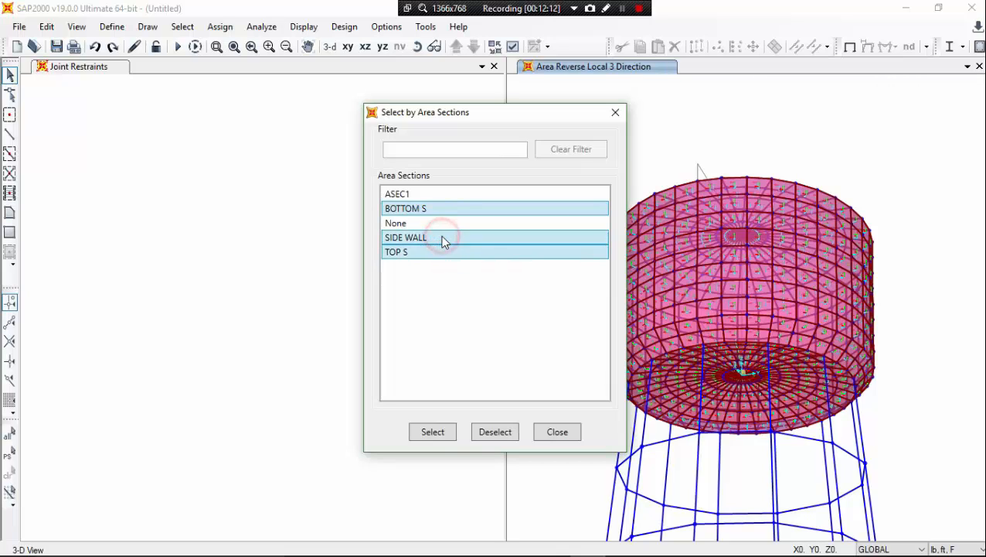
click(438, 253)
click(439, 240)
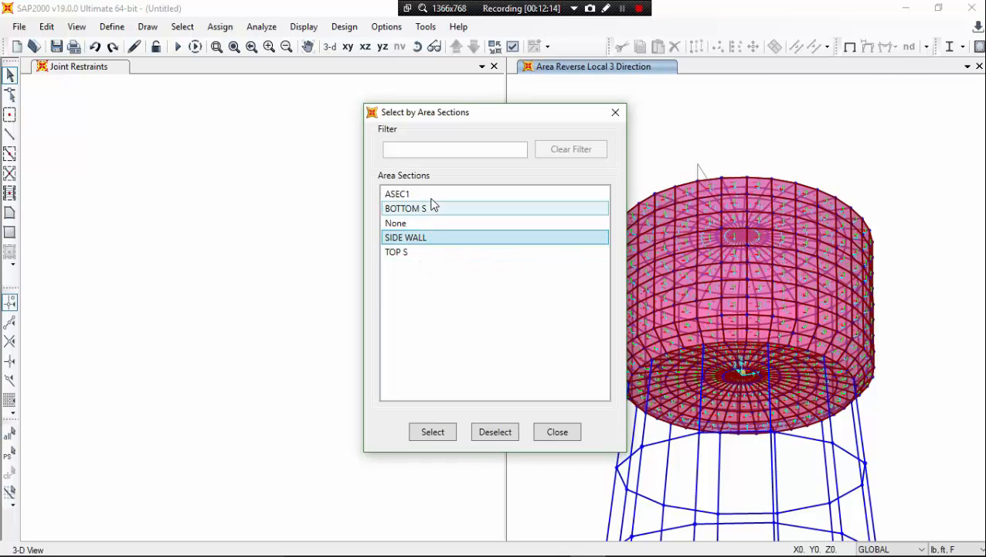
ctrl+click(434, 208)
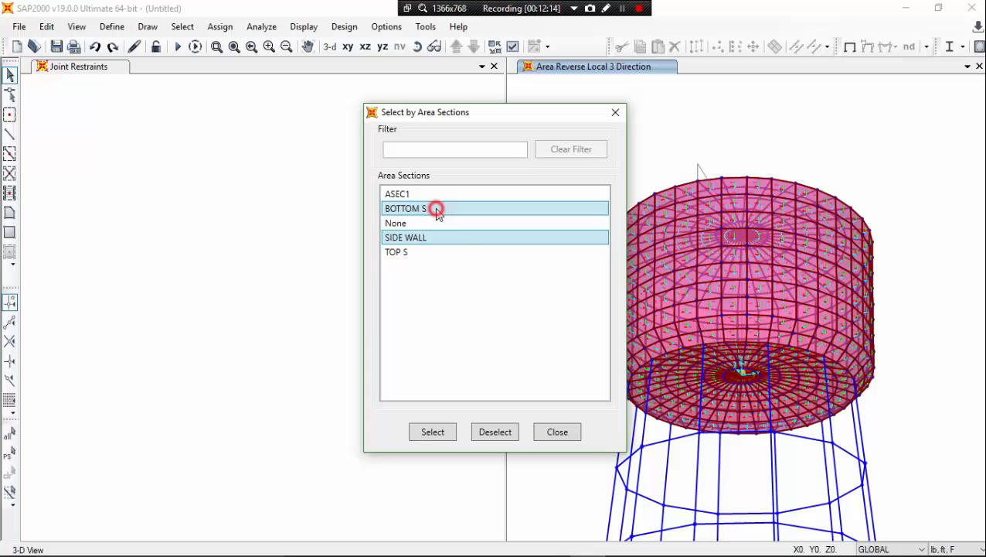
click(433, 431)
click(557, 432)
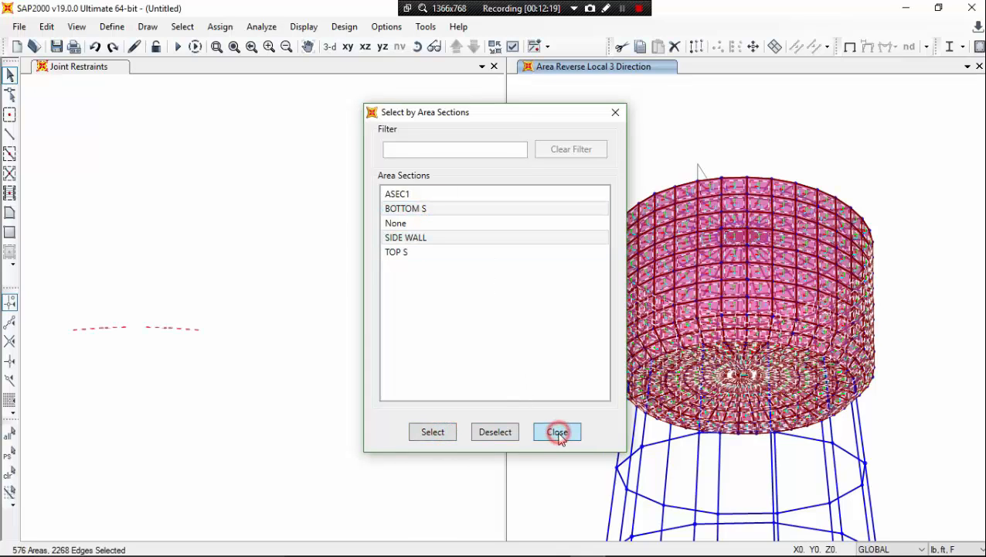
right_click(552, 150)
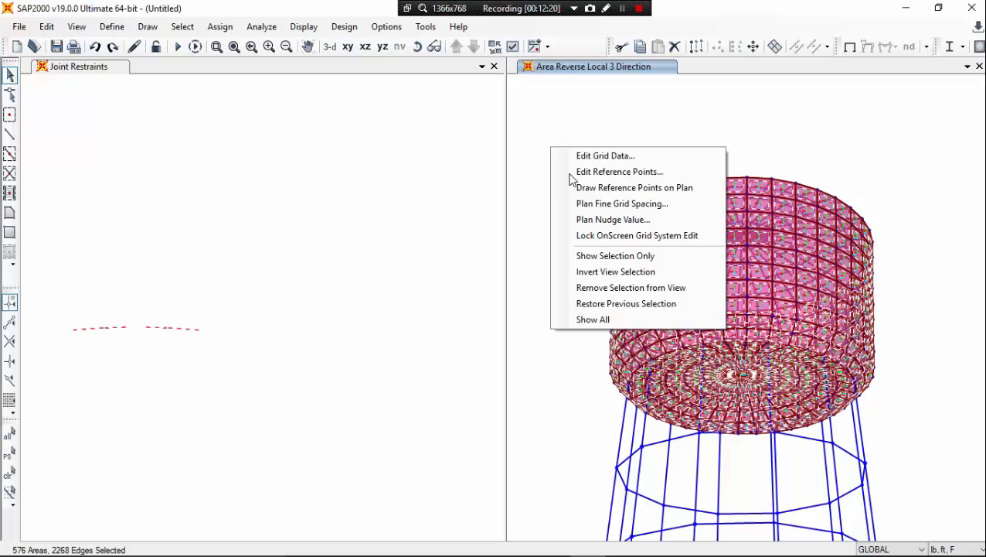
click(600, 256)
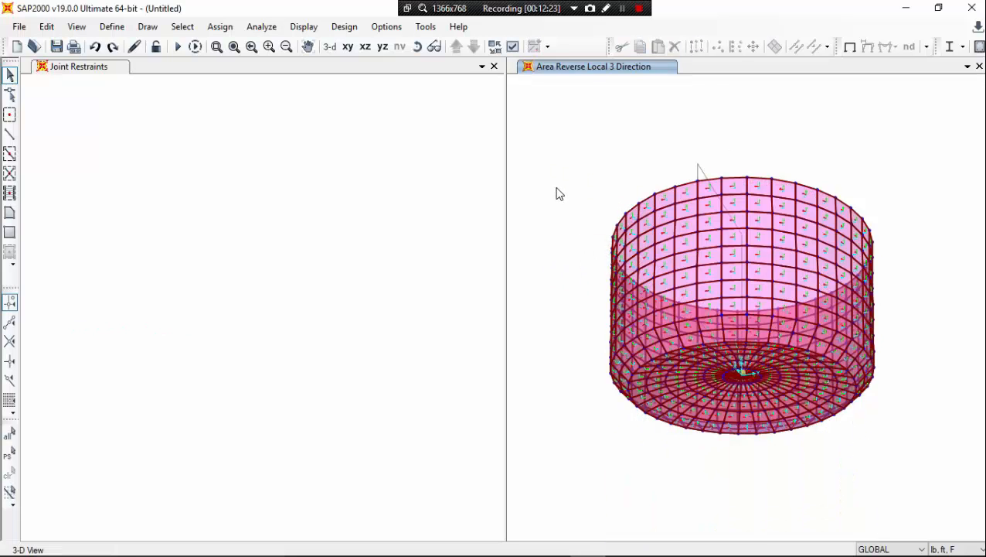
Assign the Default joint pattern to all joints of the displayed wall and bottom areas with constant C -1 and constant D 15
click(418, 47)
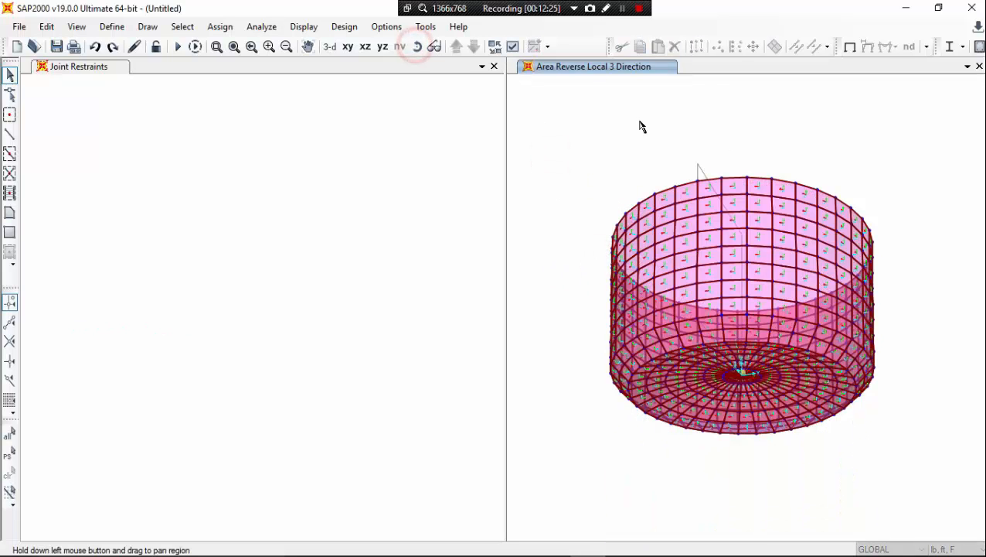
drag(648, 130, 664, 240)
middle_drag(672, 285, 666, 339)
click(220, 27)
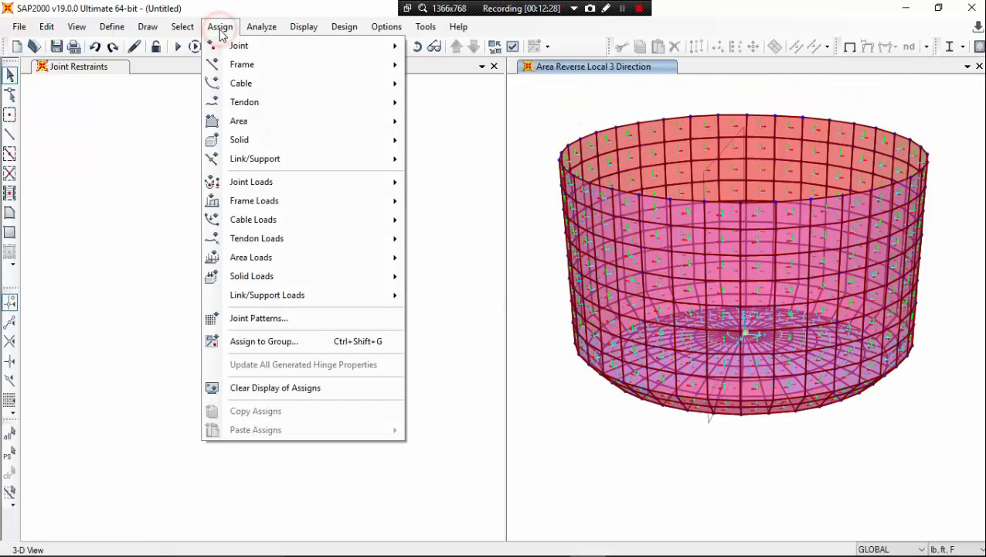
mouse_move(309, 262)
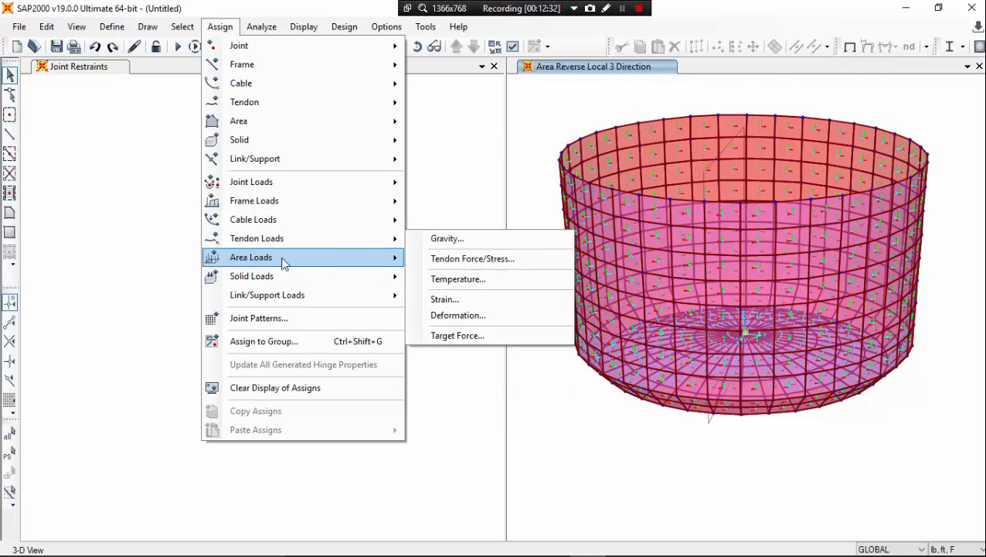
click(339, 320)
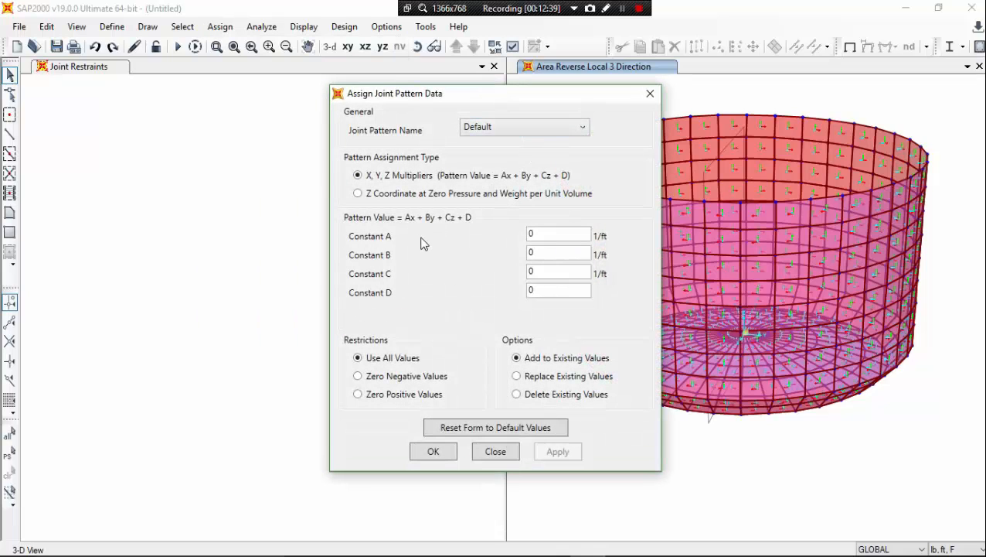
click(552, 272)
click(553, 289)
drag(590, 99, 398, 144)
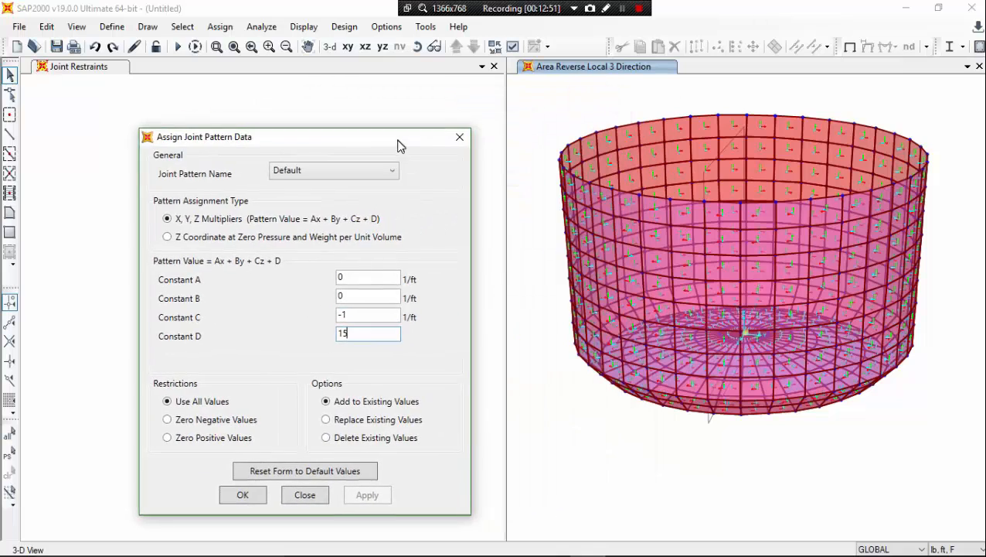
drag(531, 90, 983, 459)
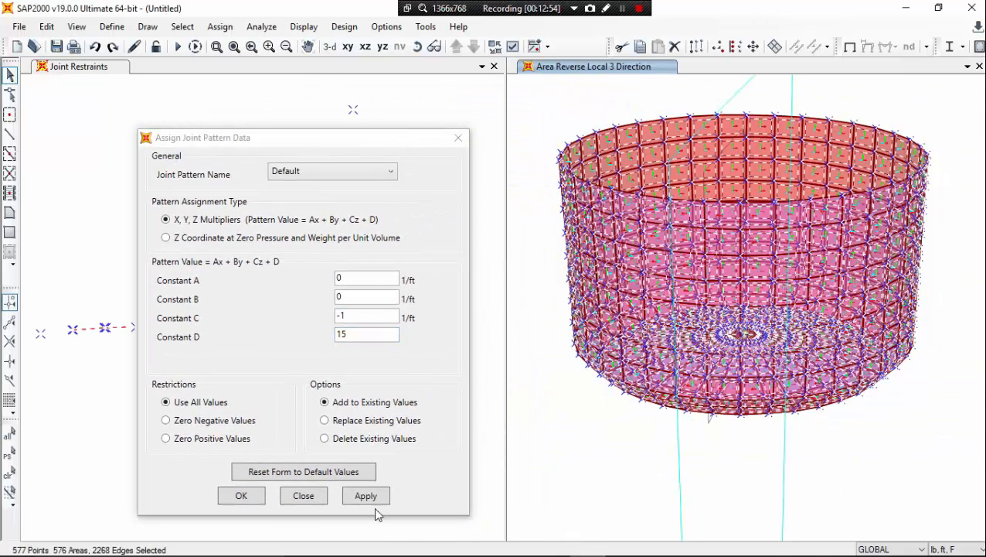
click(371, 496)
click(241, 495)
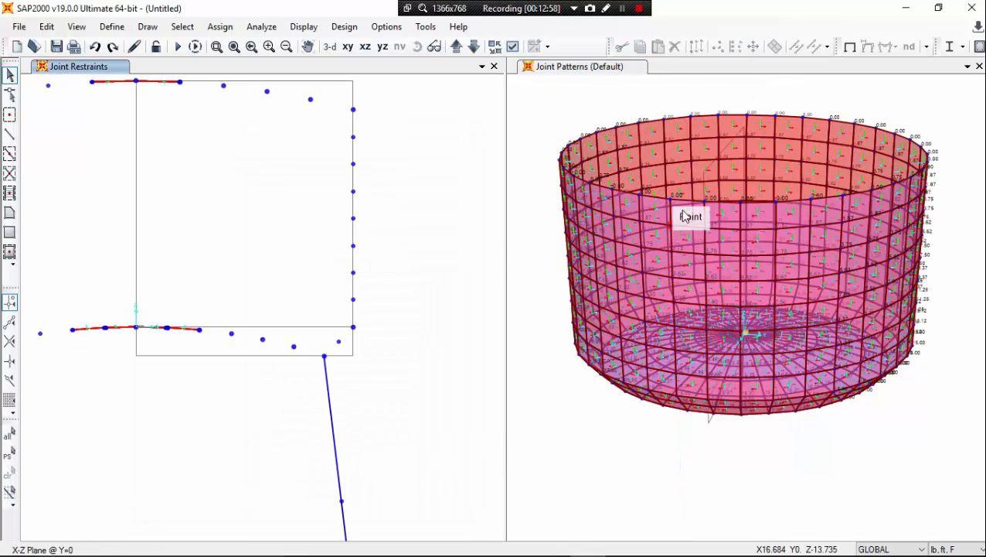
Examine the joint pattern values up close from the wall's upper rim down to the bottom slab
scroll(687, 194, up, 3)
middle_drag(690, 200, 705, 379)
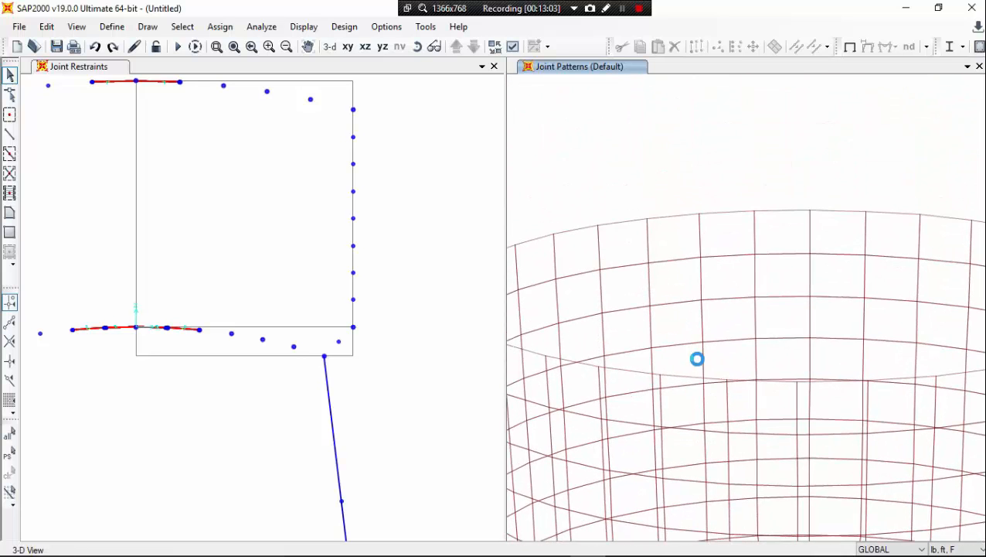
middle_drag(700, 344, 711, 330)
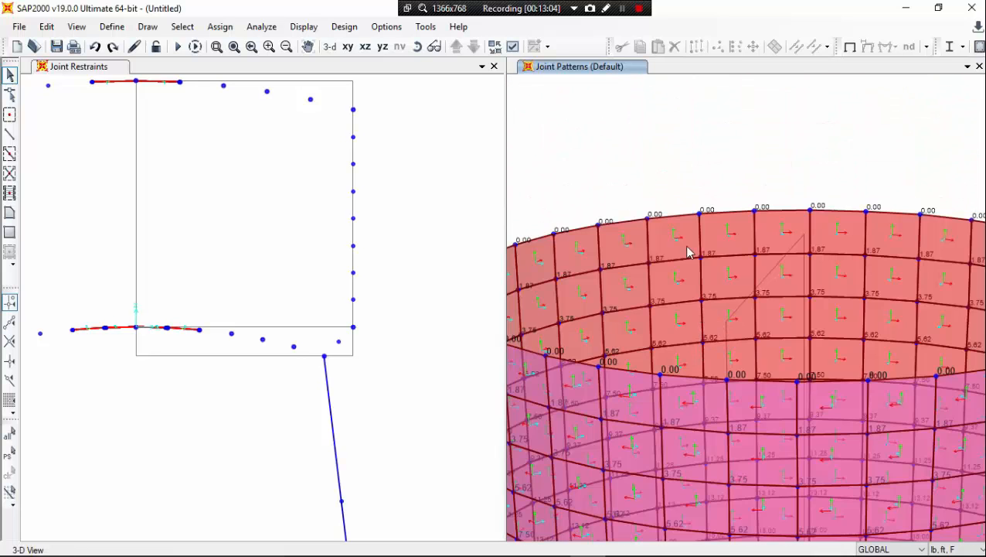
middle_drag(689, 252, 704, 203)
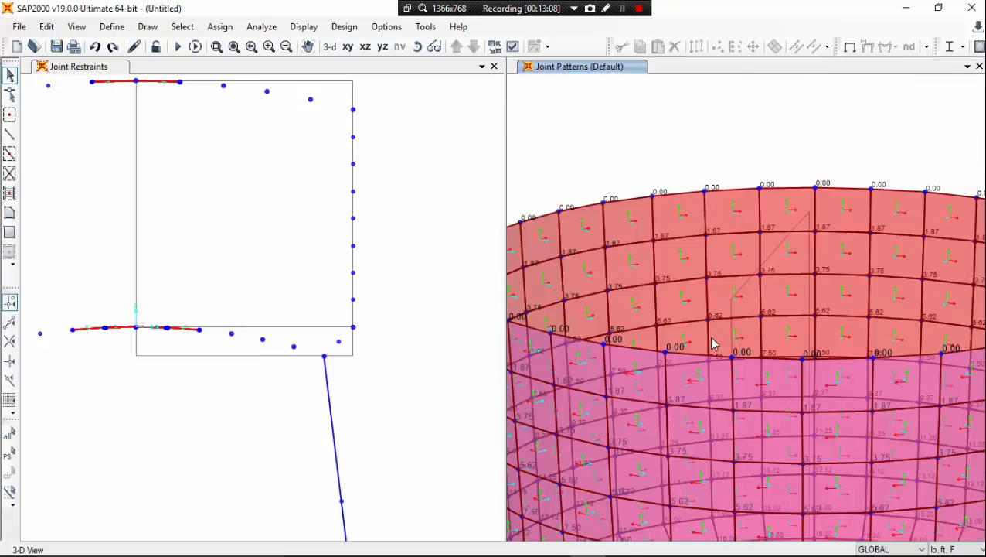
mouse_move(714, 344)
middle_down()
mouse_move(726, 268)
mouse_move(722, 198)
middle_up()
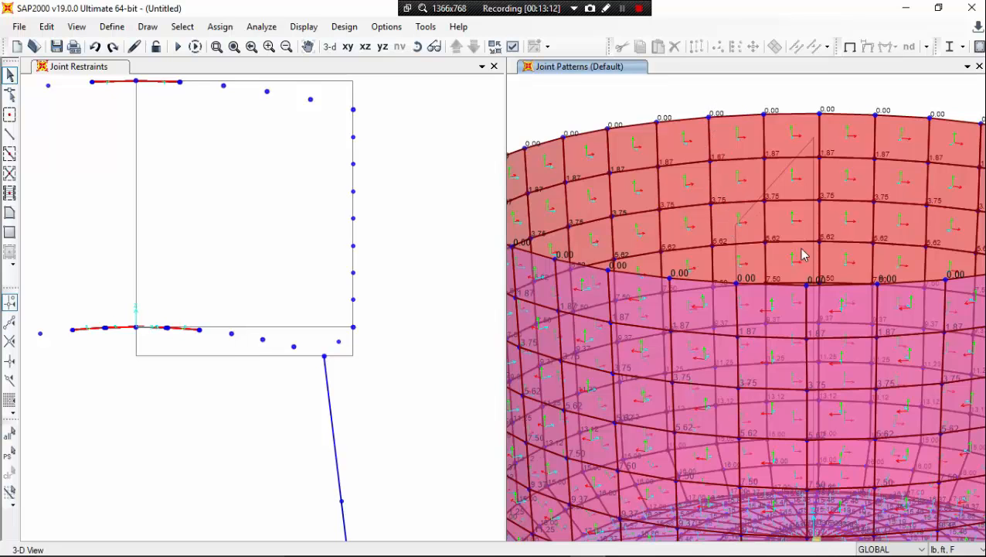
mouse_move(804, 252)
middle_down()
mouse_move(773, 135)
mouse_move(816, 267)
middle_up()
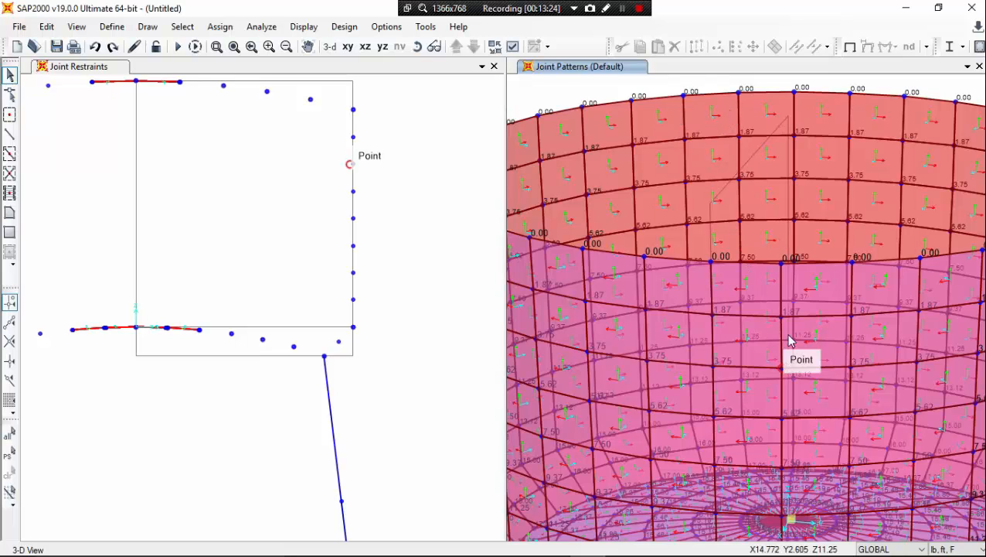
middle_drag(789, 335, 808, 173)
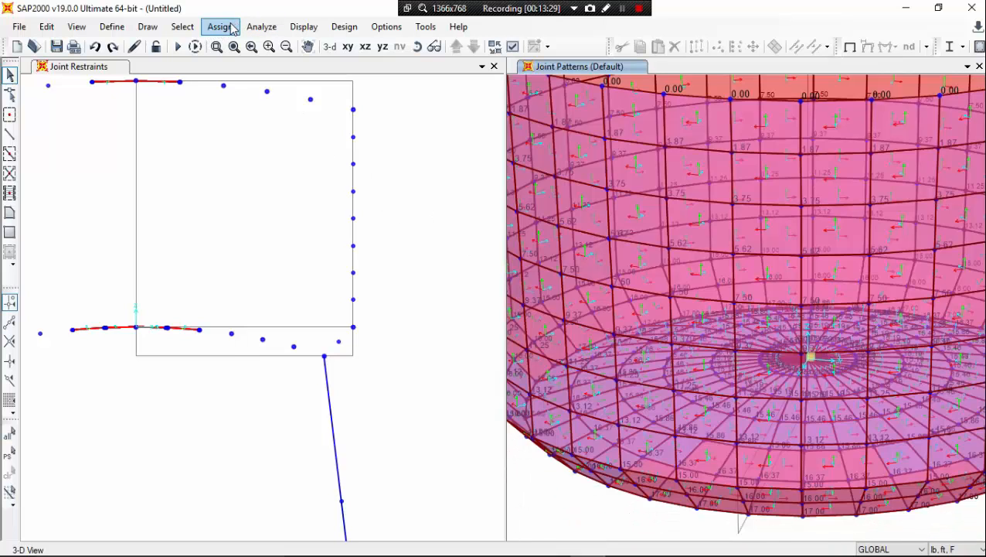
Review the assignment settings and constants of the Default joint pattern
click(222, 28)
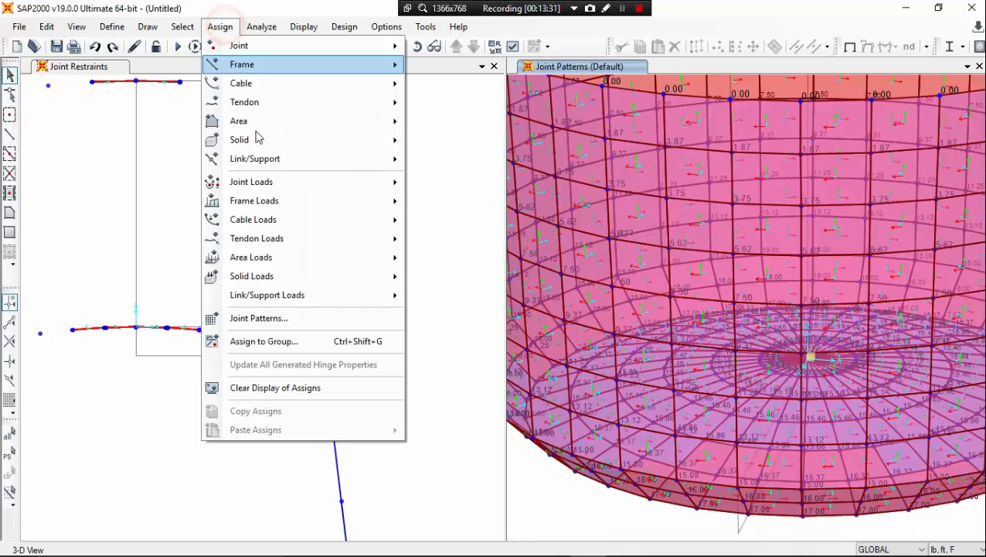
click(311, 318)
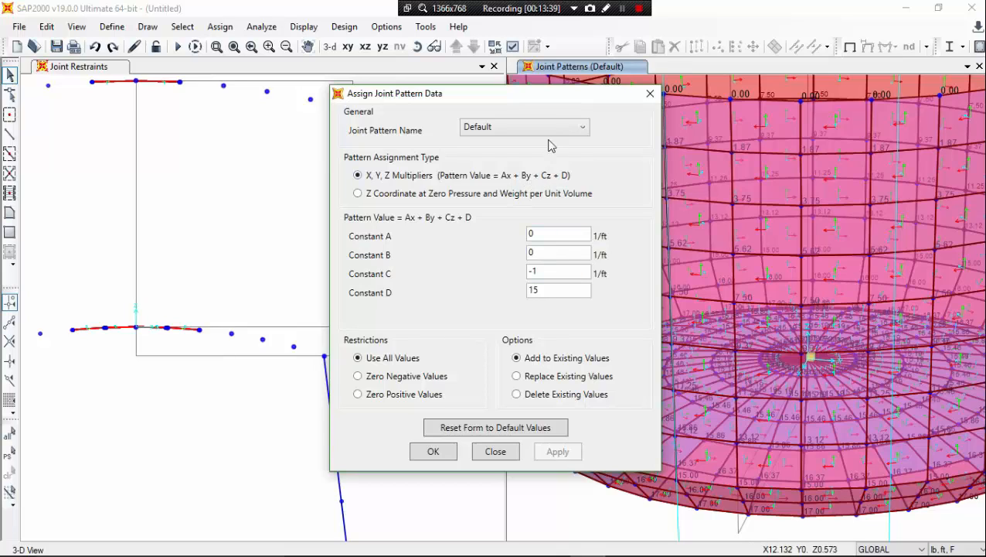
drag(547, 95, 434, 117)
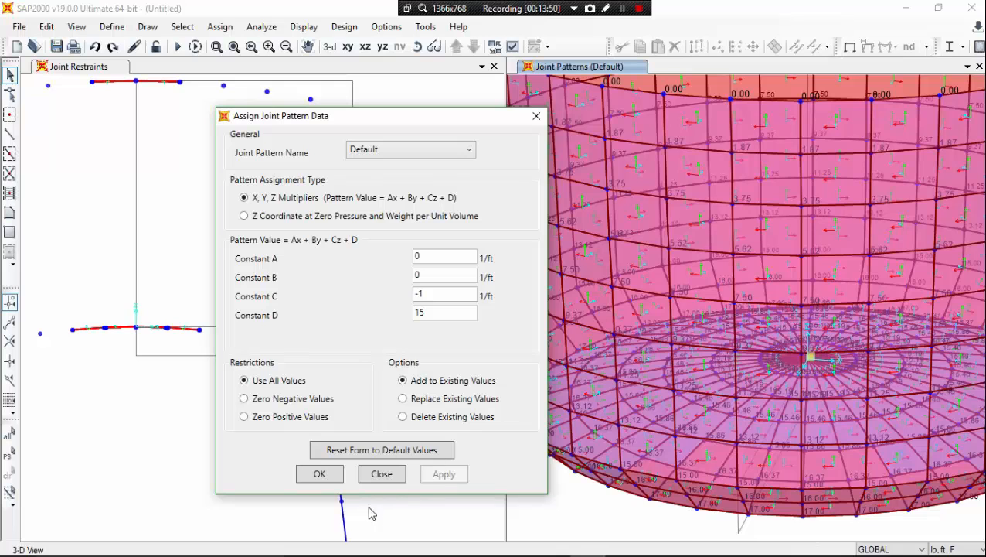
click(335, 474)
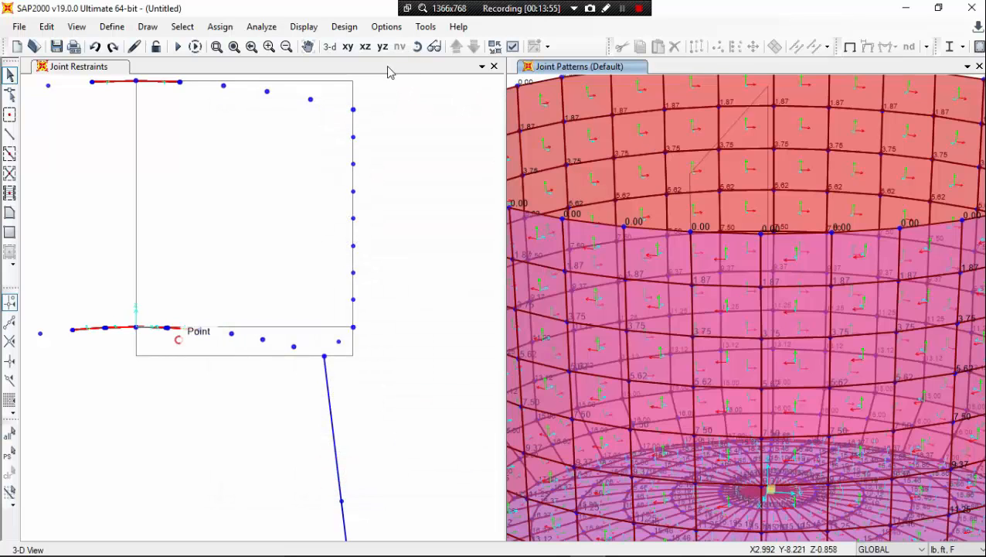
Inspect the joint pattern values across the bottom slab from above and the assignments of its centre joint
scroll(731, 221, up, 5)
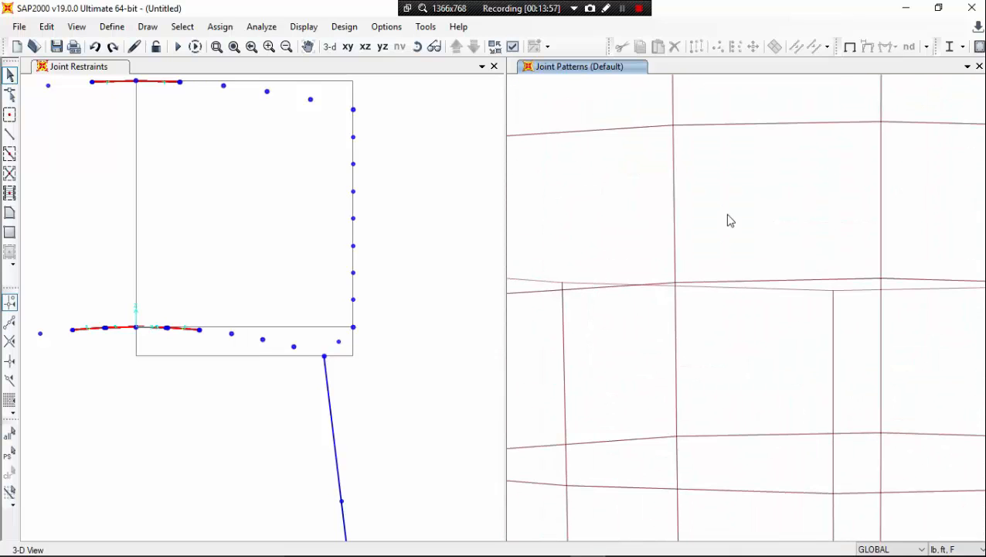
click(416, 44)
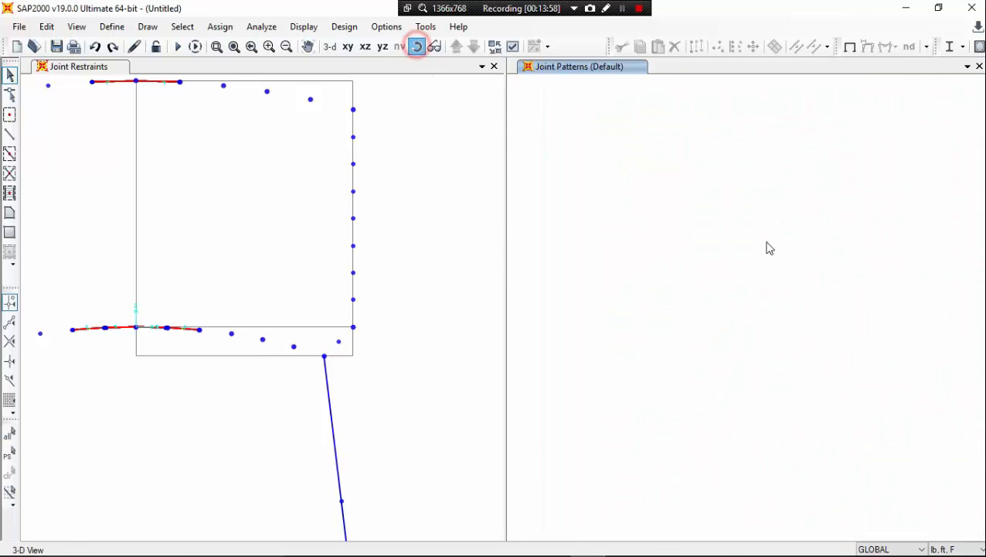
drag(790, 233, 802, 326)
drag(743, 220, 787, 331)
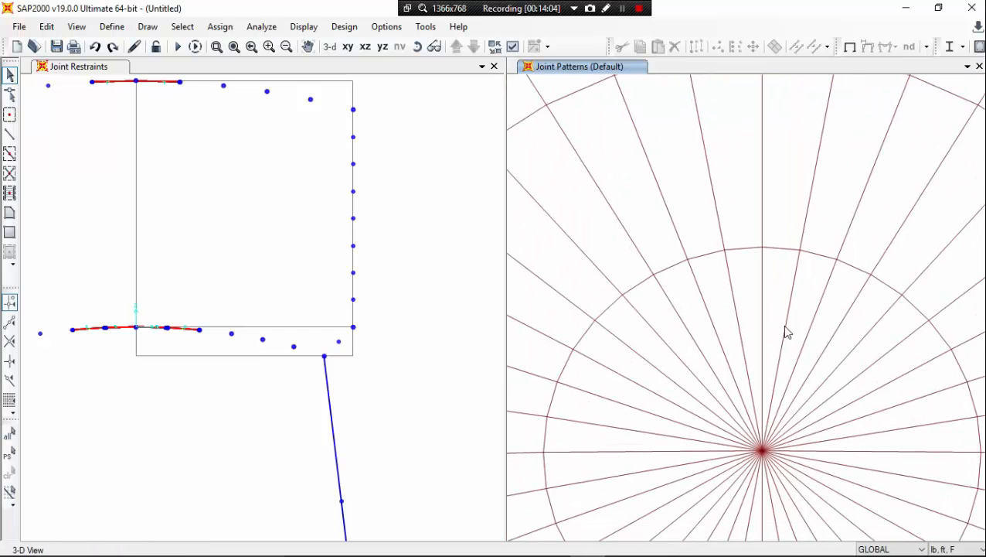
drag(776, 446, 770, 448)
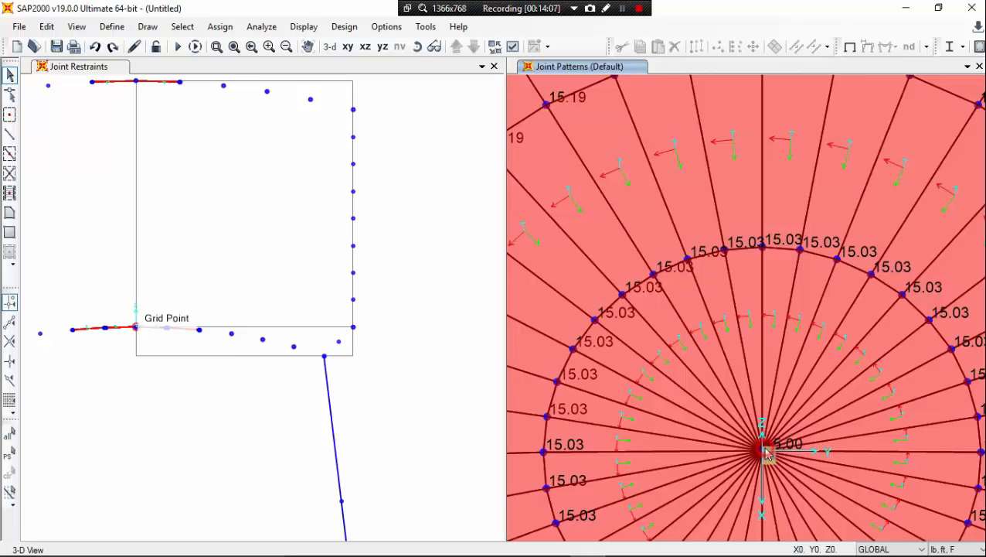
click(764, 449)
right_click(765, 450)
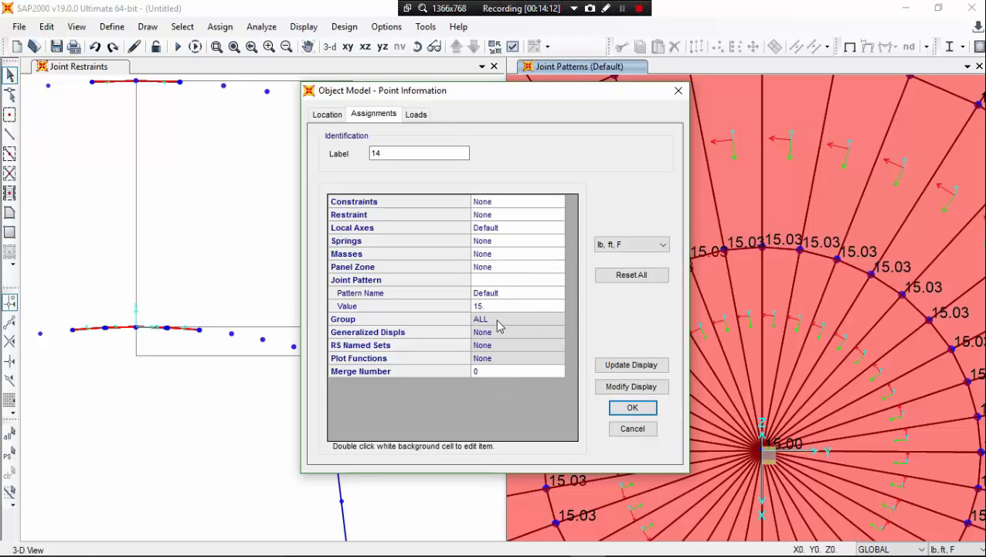
click(635, 408)
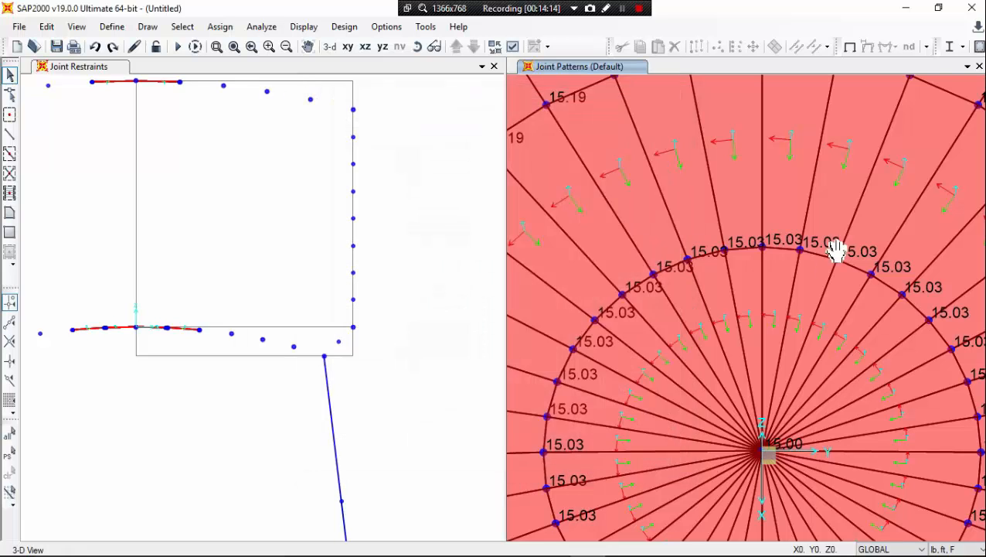
middle_drag(837, 247, 817, 489)
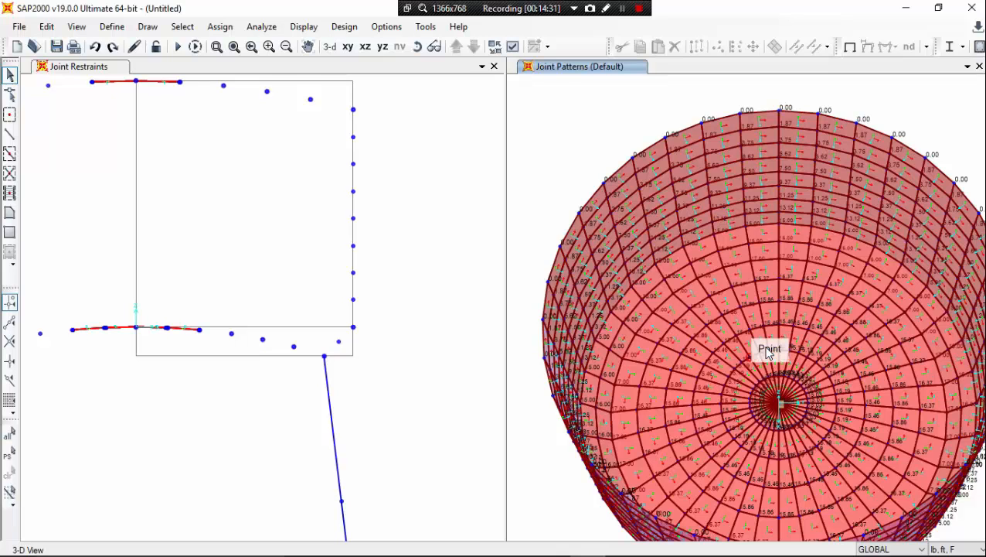
Select all displayed wall and bottom areas of the tank together with their joints in the 3-D view
middle_drag(763, 330, 754, 247)
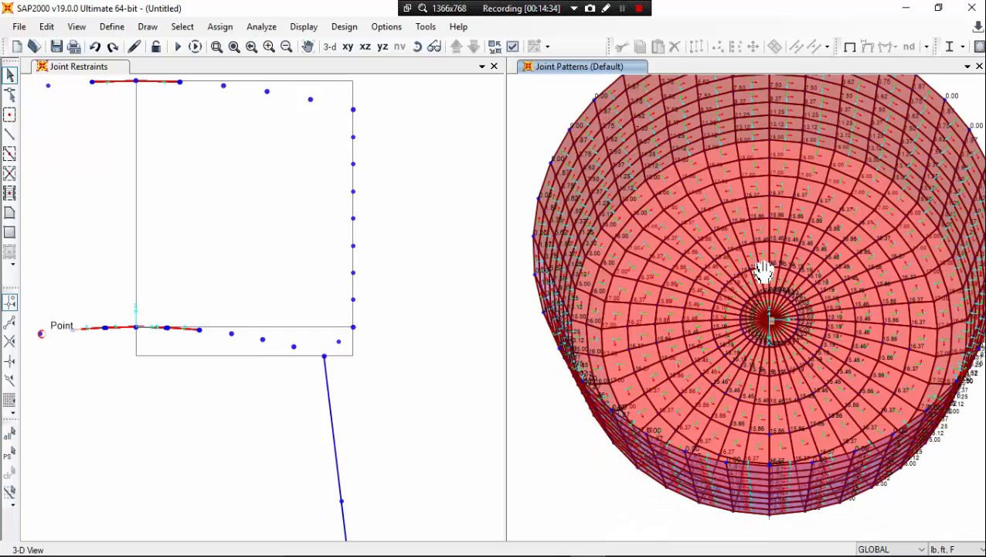
scroll(763, 282, down, 2)
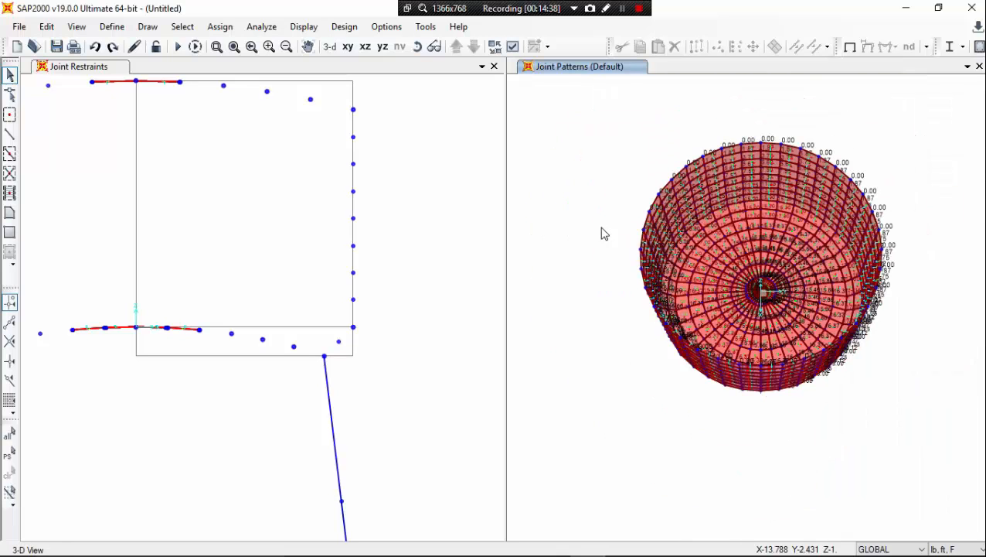
drag(596, 107, 959, 438)
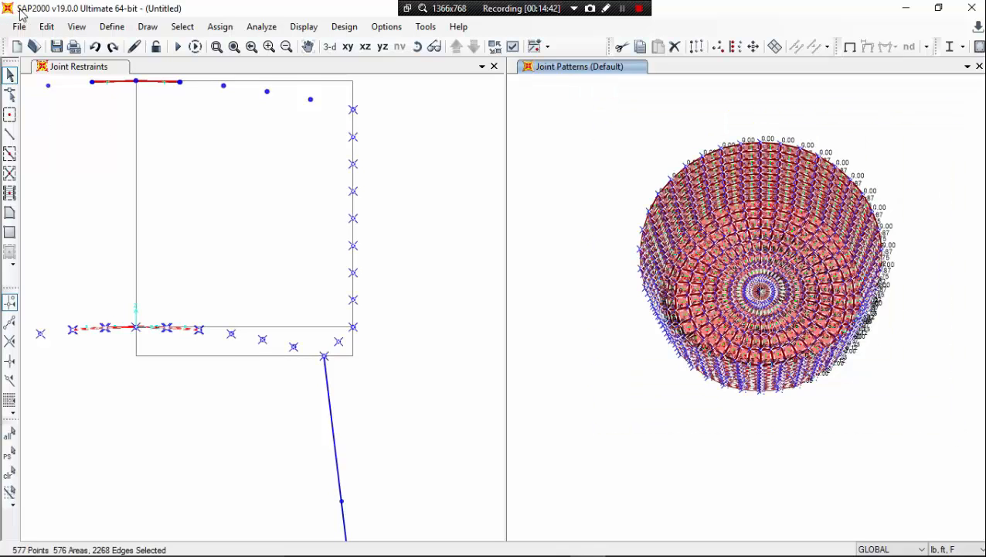
Define a new load pattern named LL of type Live with a self weight multiplier of 0
click(113, 26)
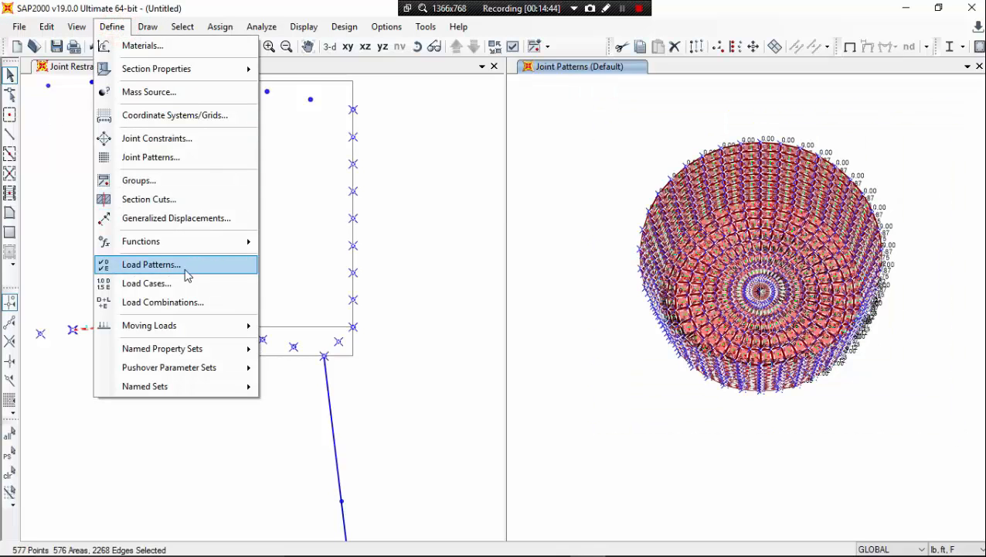
click(190, 265)
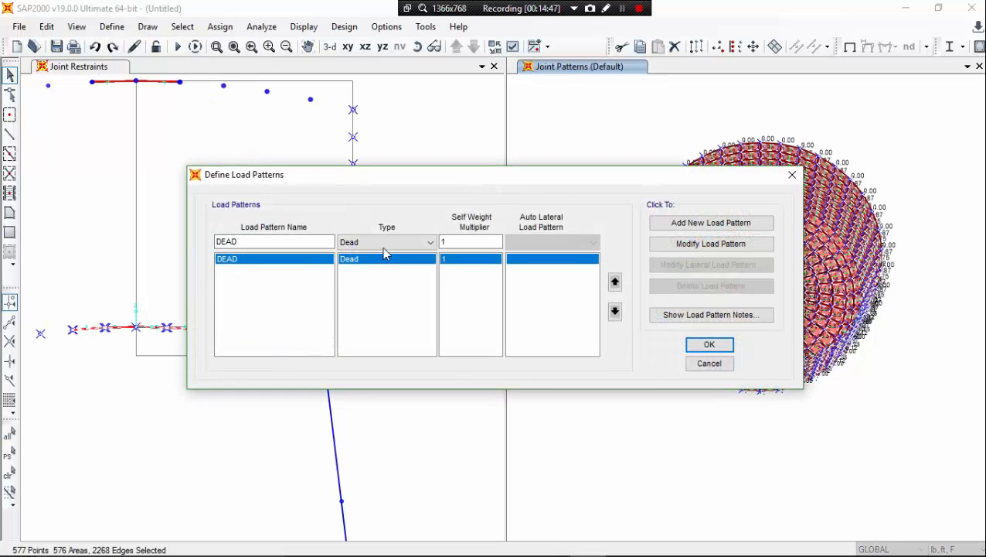
double_click(279, 241)
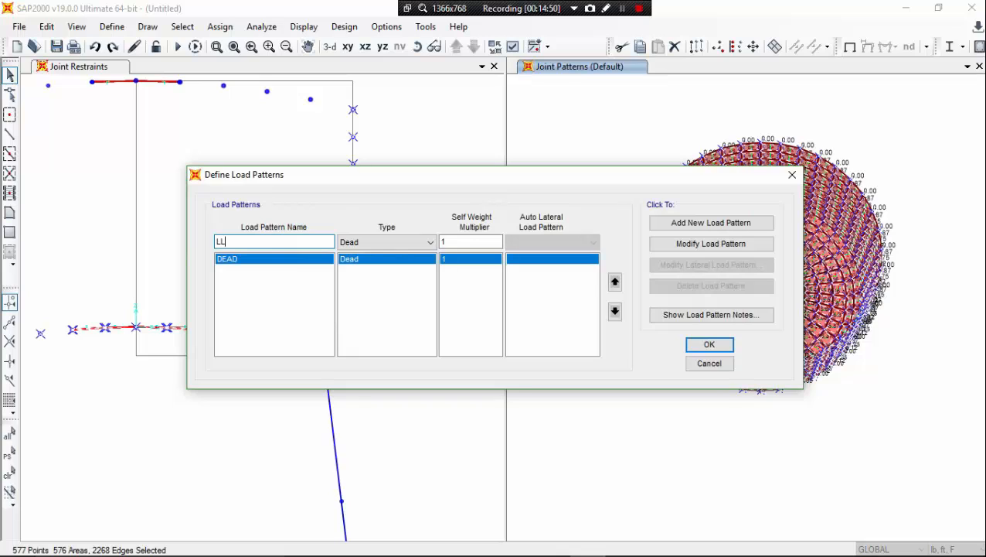
click(425, 242)
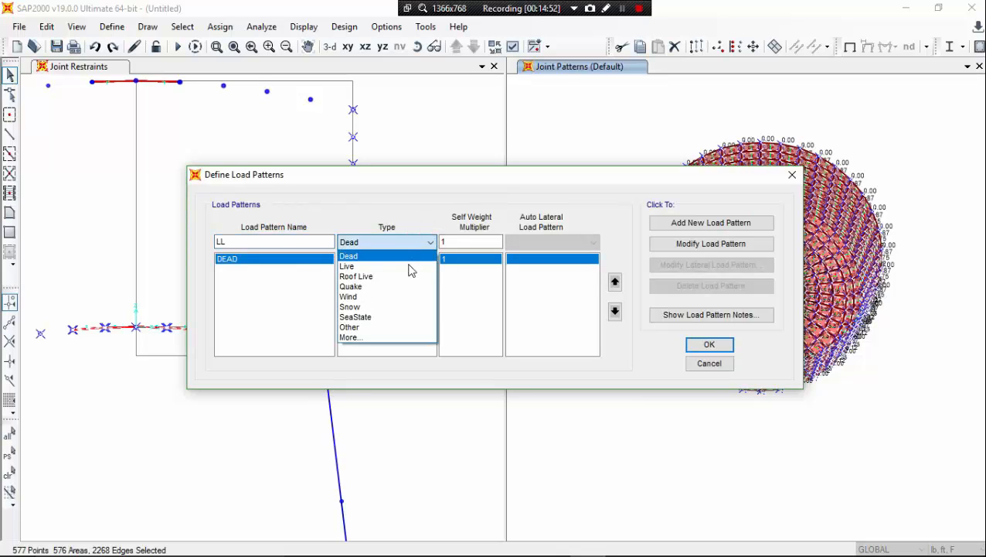
click(408, 265)
click(681, 222)
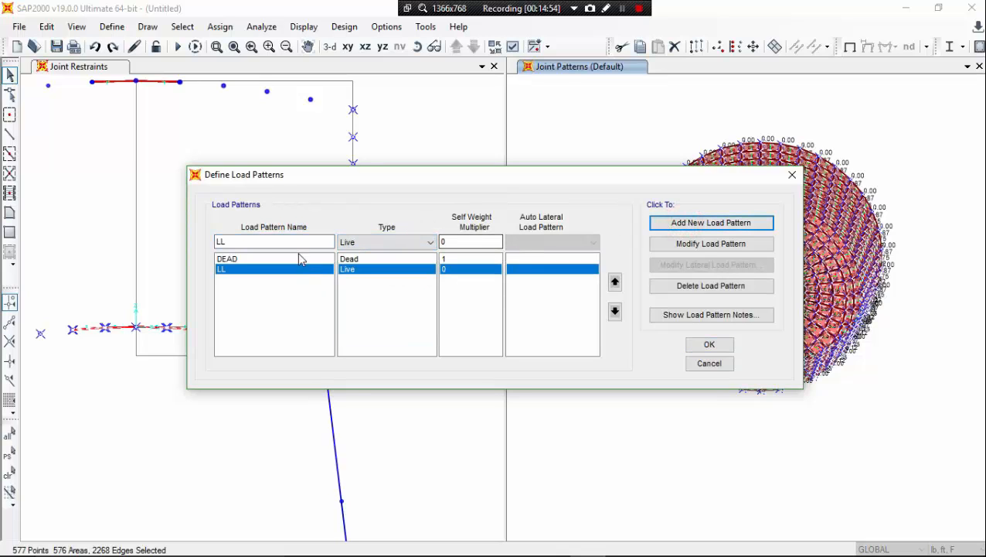
Add a load pattern named WATER PRESSUR of type Live with self weight multiplier 0 and accept the load pattern definitions
double_click(279, 241)
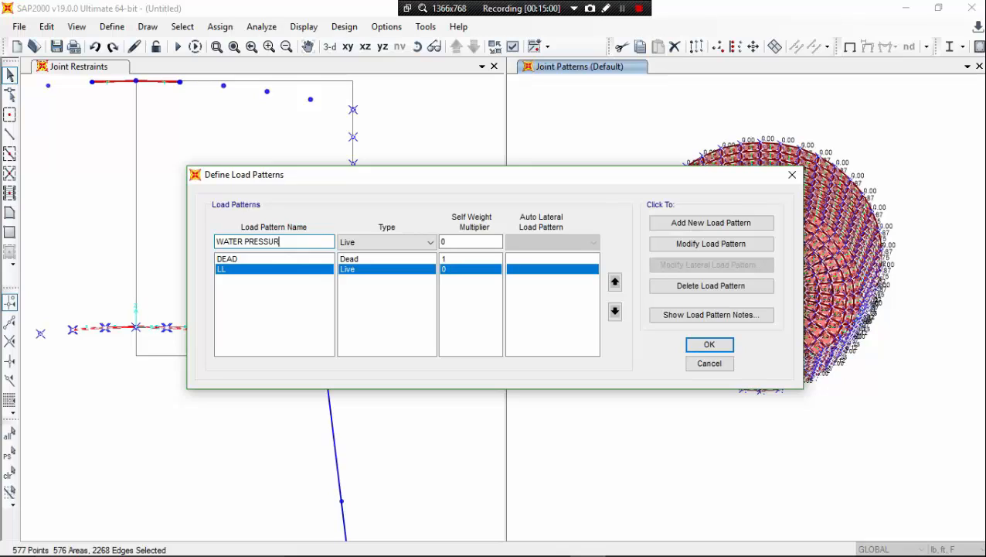
click(425, 242)
click(407, 272)
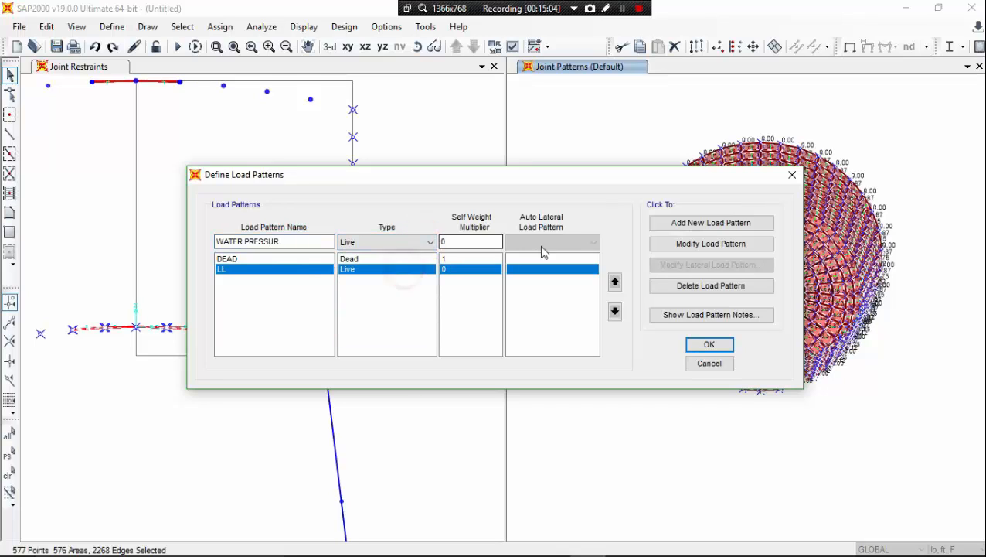
click(683, 224)
click(708, 346)
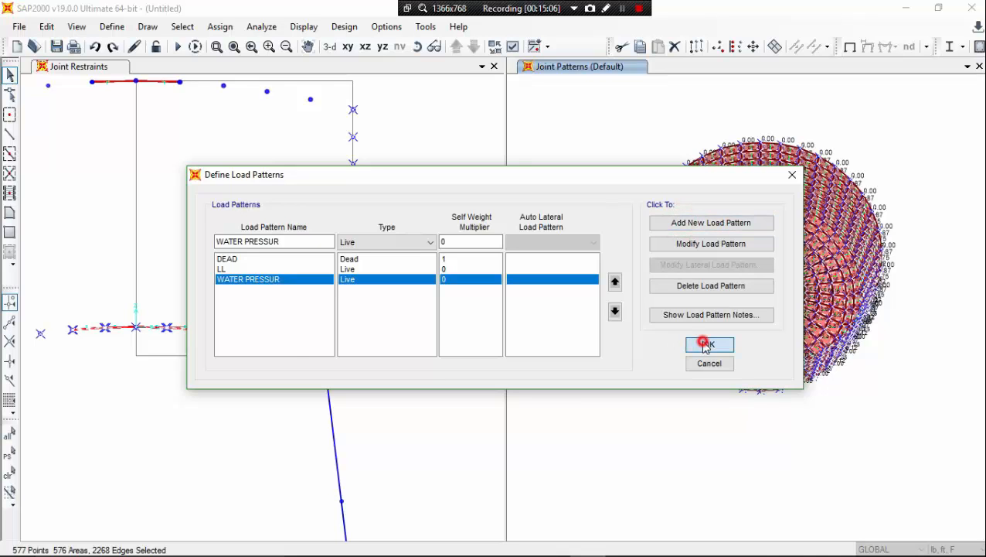
Set up an area surface pressure load on the selected areas under the WATER PRESSUR load pattern, acting on the top face
click(220, 27)
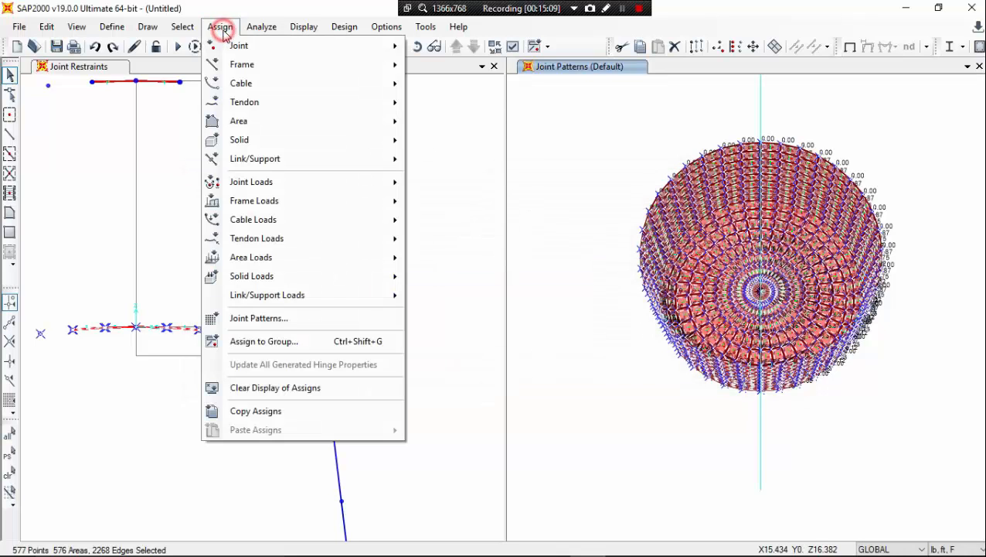
click(326, 257)
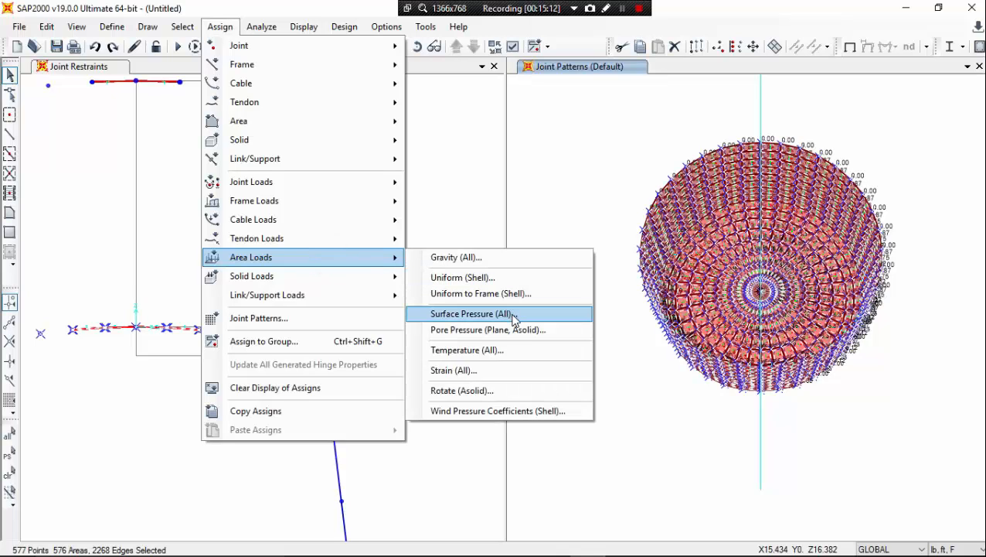
click(471, 313)
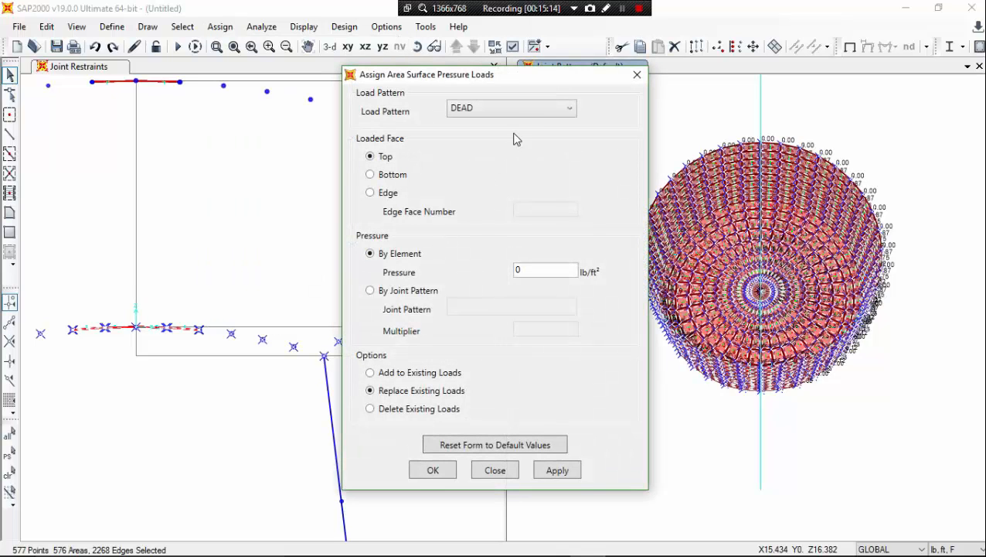
click(553, 111)
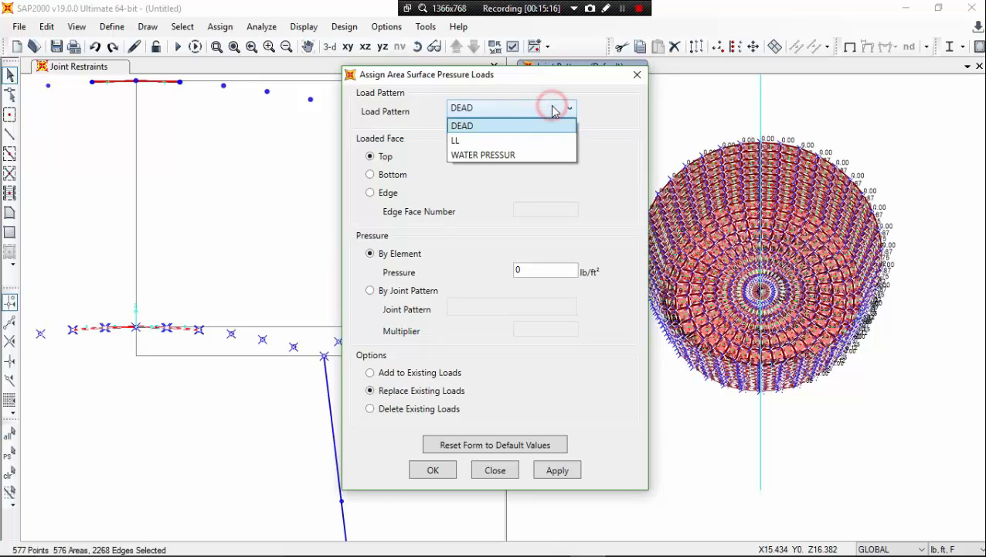
click(562, 155)
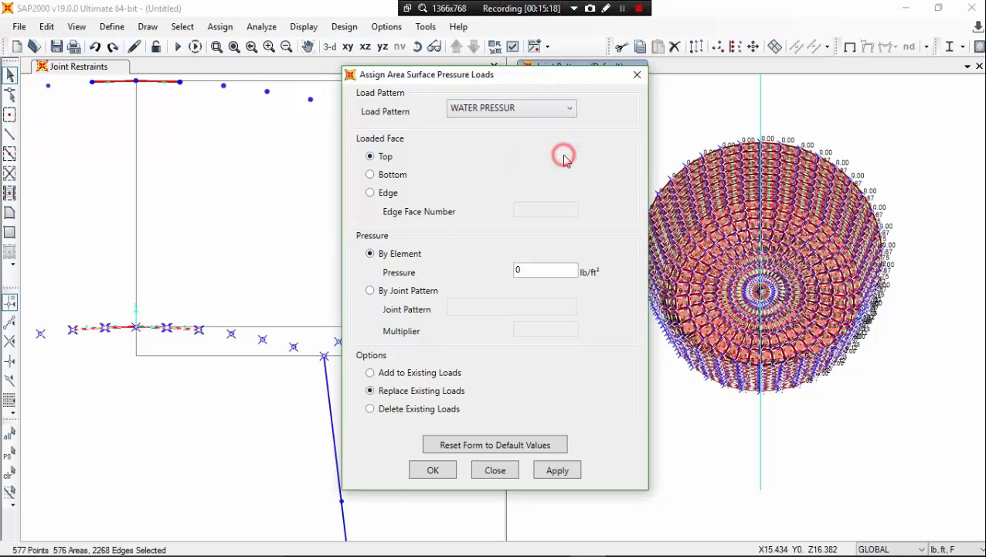
Define the surface pressure by the Default joint pattern with multiplier 62.4 lb/ft² and apply it to the selected areas, replacing existing loads
click(386, 294)
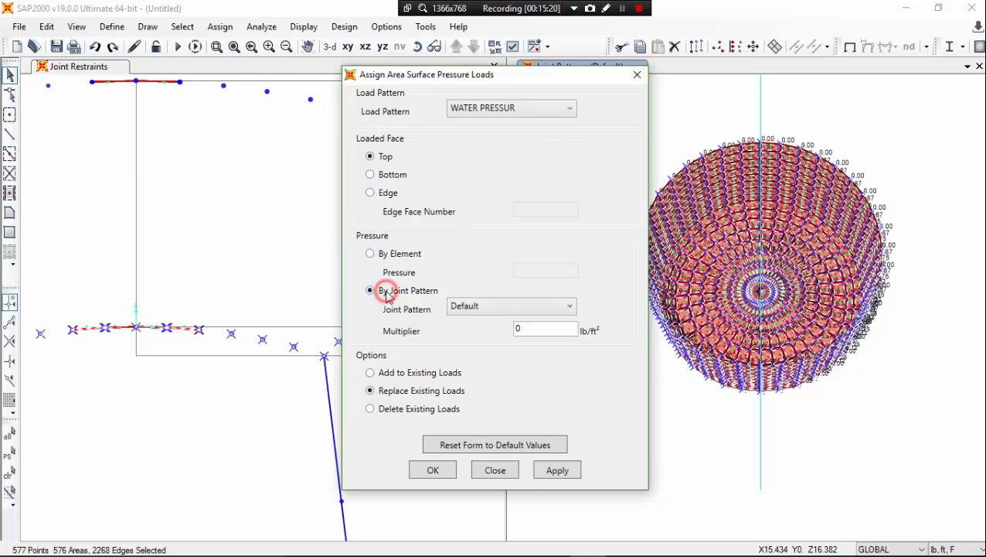
drag(489, 79, 373, 85)
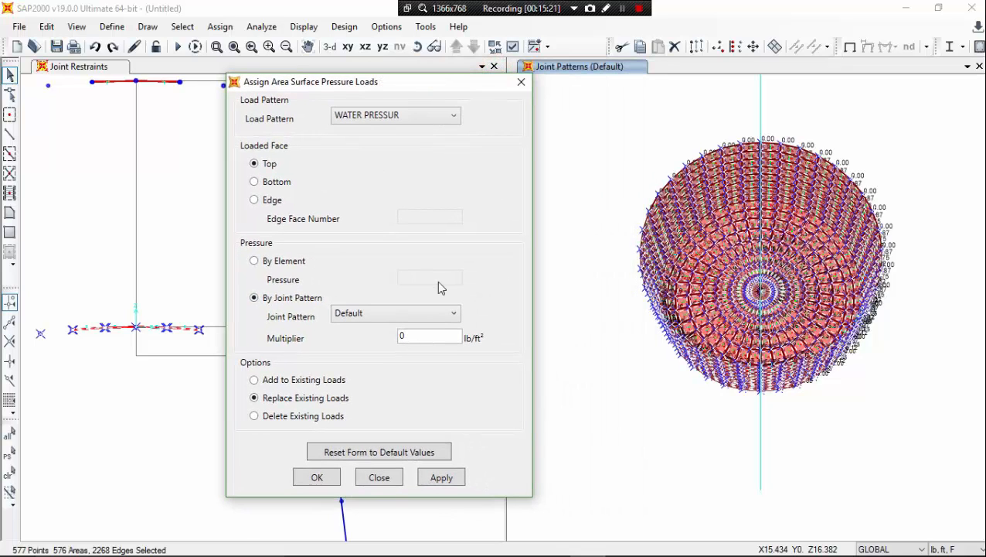
click(457, 316)
click(457, 316)
drag(477, 87, 428, 100)
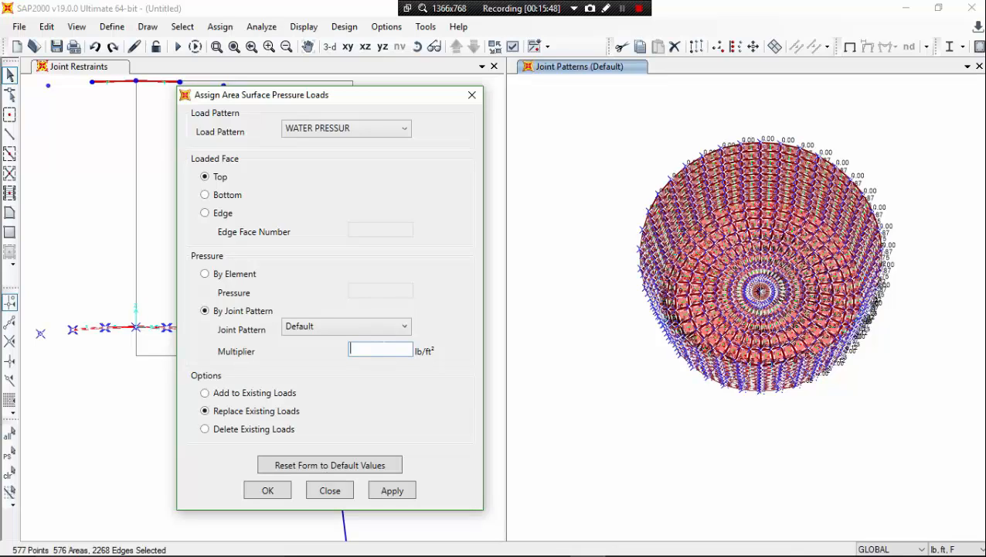
text(.4)
click(390, 492)
click(274, 491)
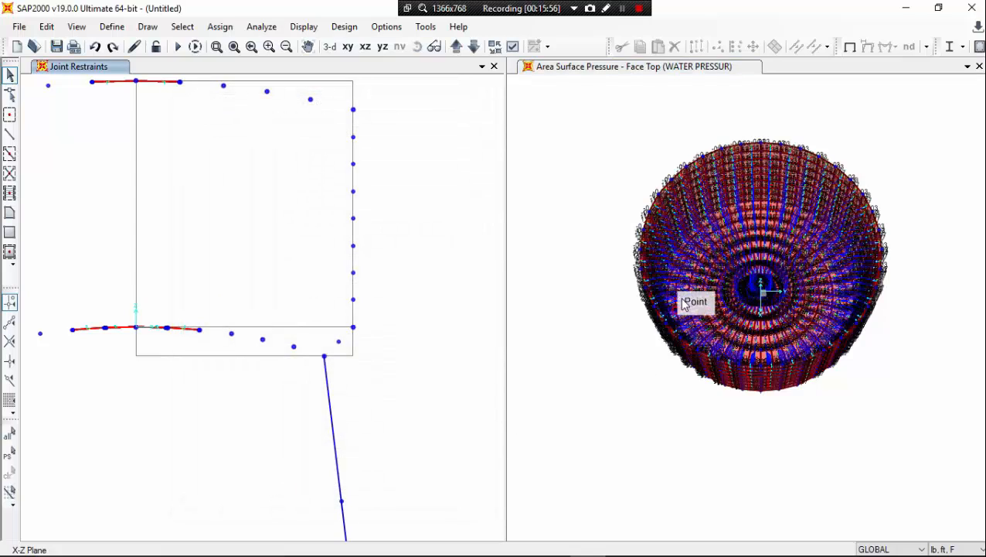
Hide the area local axes in the 3-D view showing the water surface pressure
scroll(689, 297, up, 5)
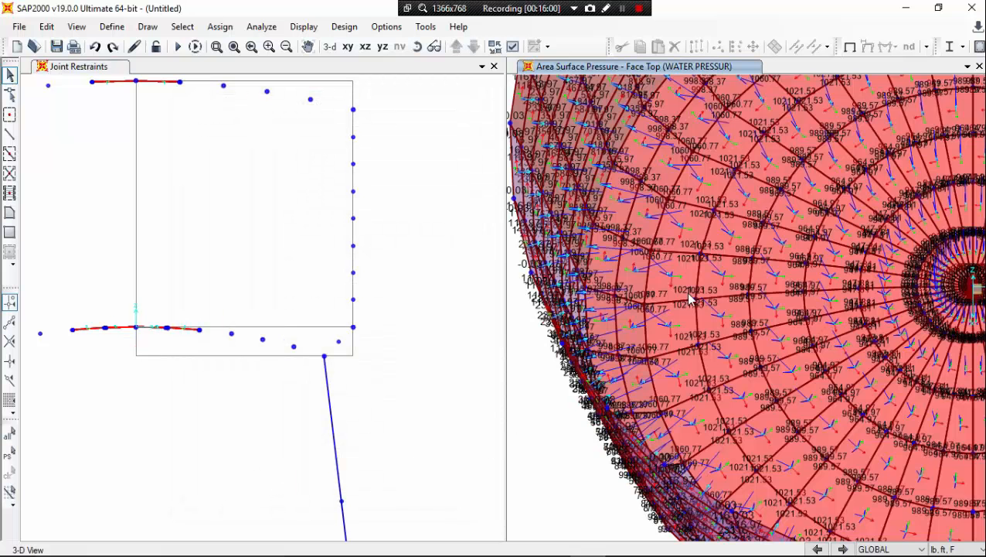
middle_drag(690, 298, 740, 350)
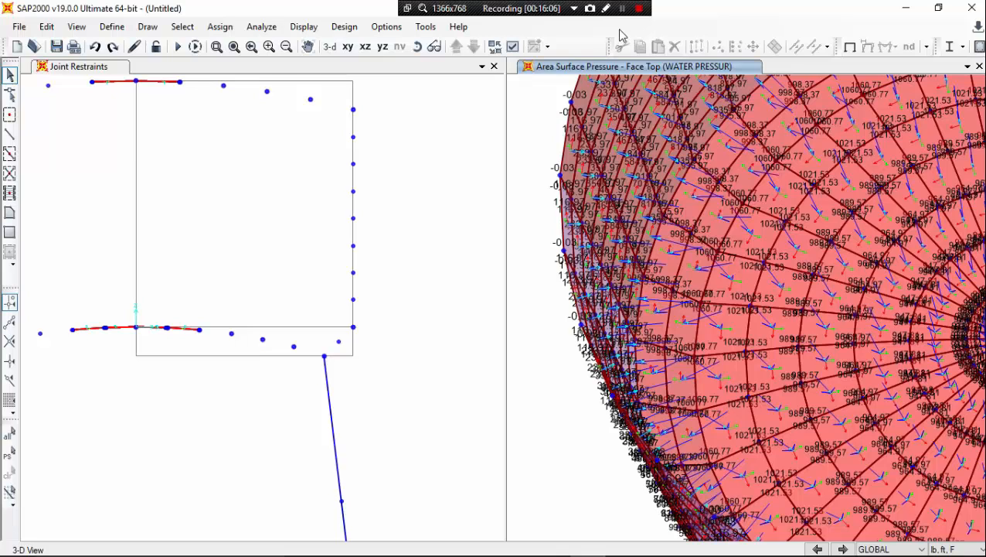
click(514, 47)
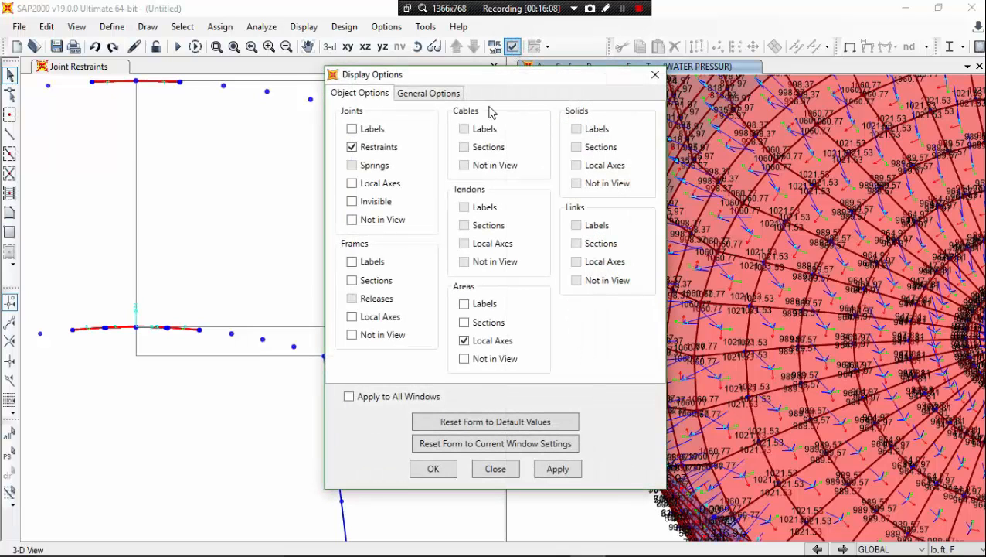
click(492, 343)
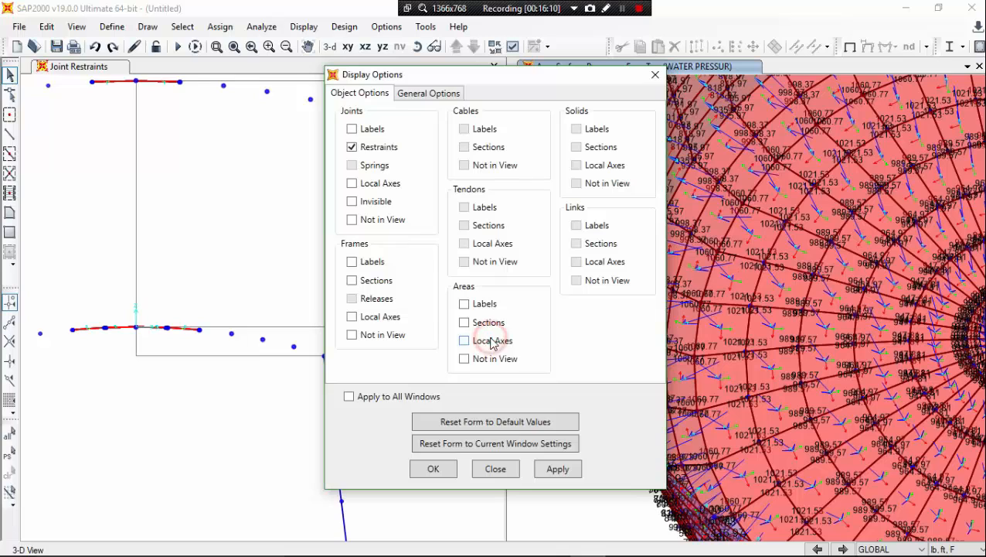
click(554, 468)
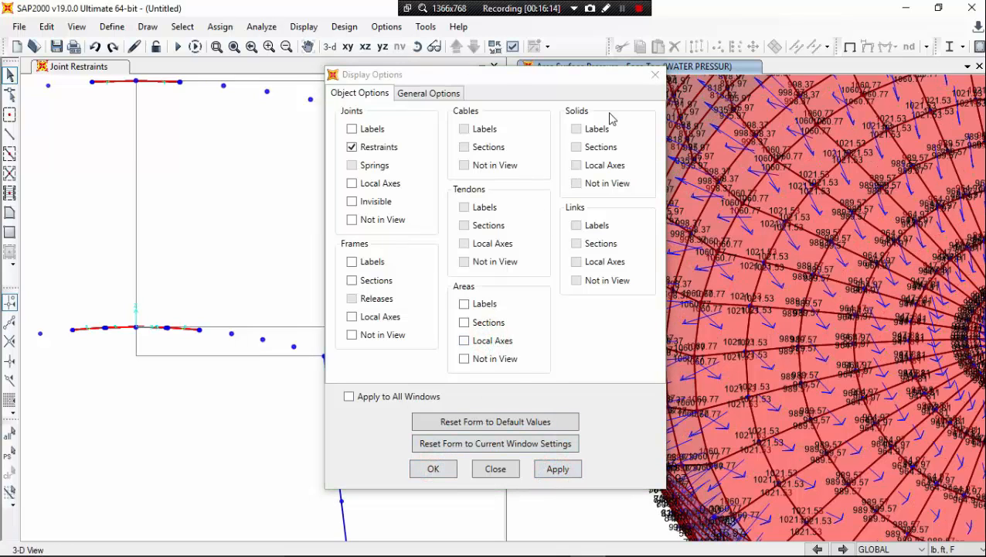
click(656, 74)
Examine the water pressure values and arrow directions on the tank's wall and bottom from above and from the side
middle_drag(653, 205, 648, 236)
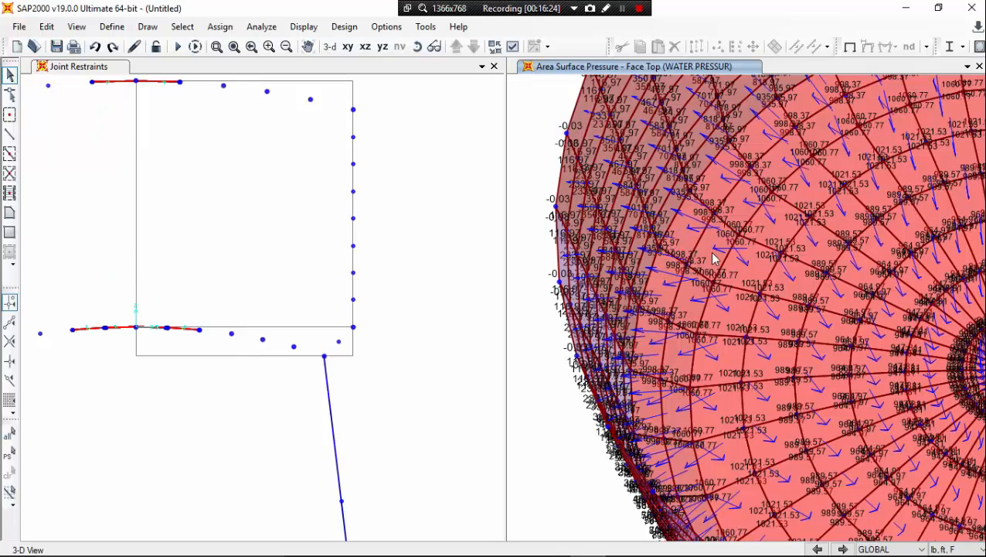
scroll(736, 265, down, 6)
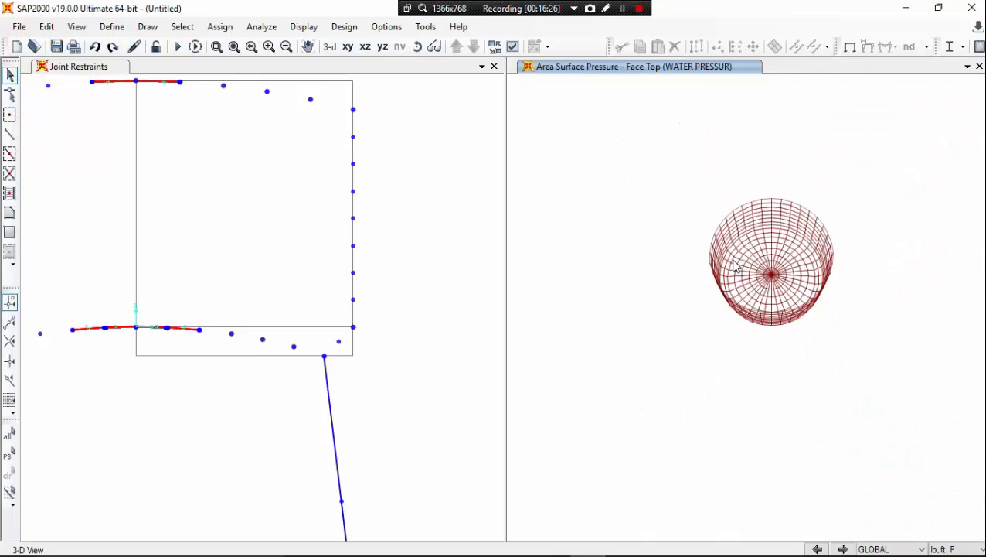
scroll(738, 263, up, 2)
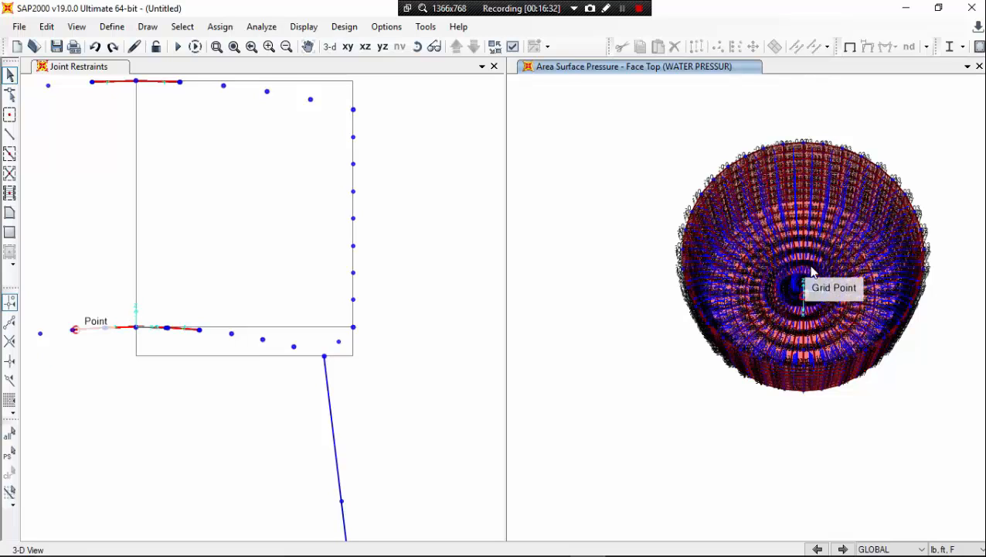
click(633, 217)
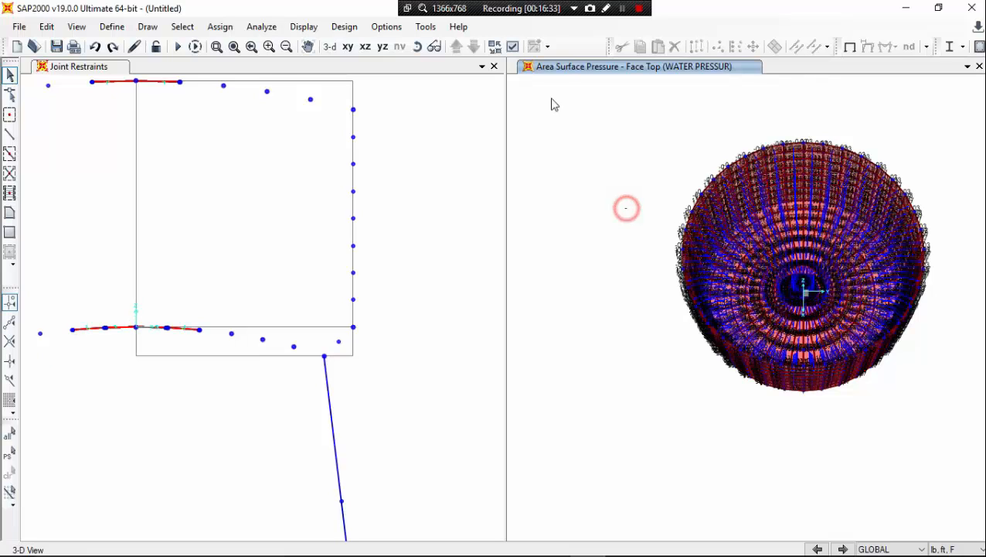
click(417, 47)
drag(693, 297, 755, 345)
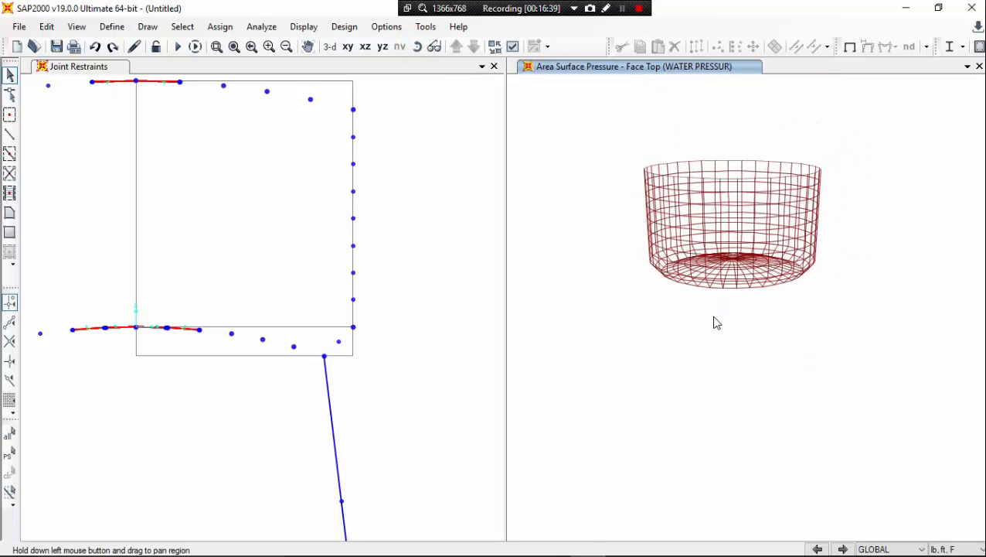
click(418, 46)
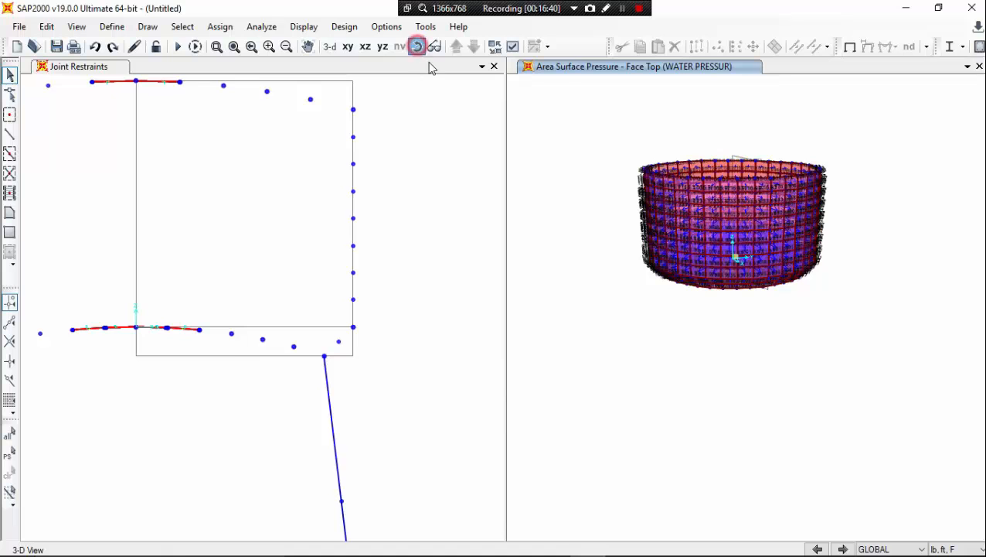
drag(712, 228, 747, 168)
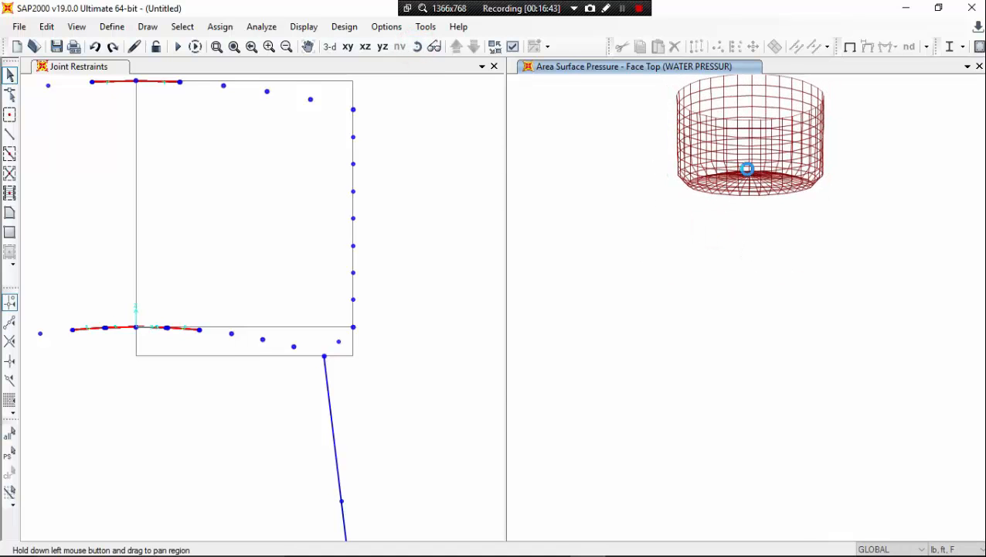
scroll(754, 168, up, 5)
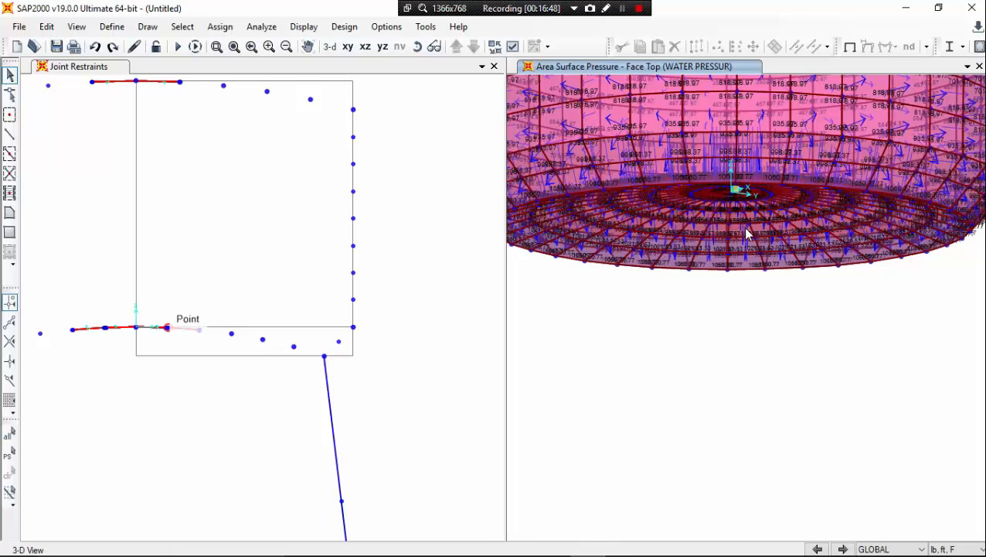
middle_drag(731, 193, 739, 346)
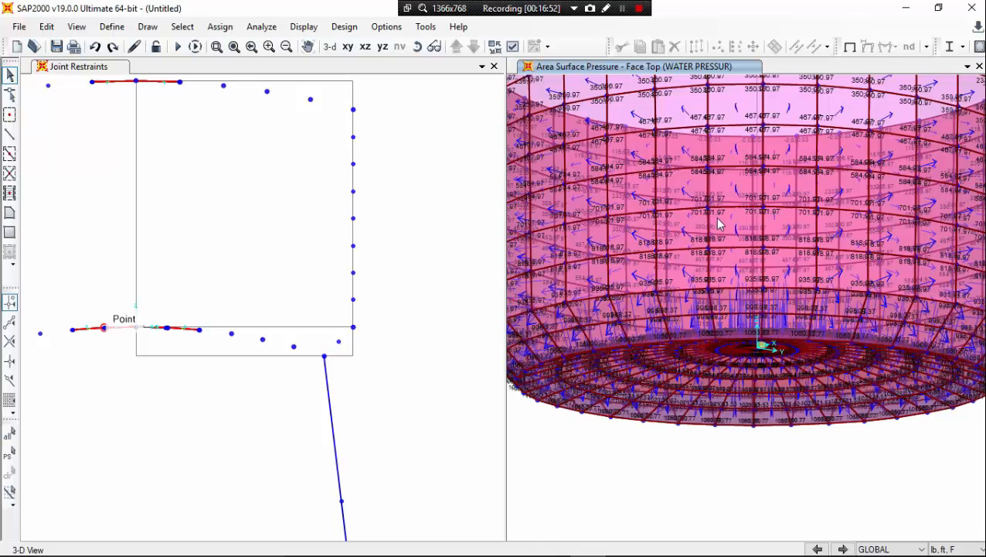
scroll(719, 226, down, 4)
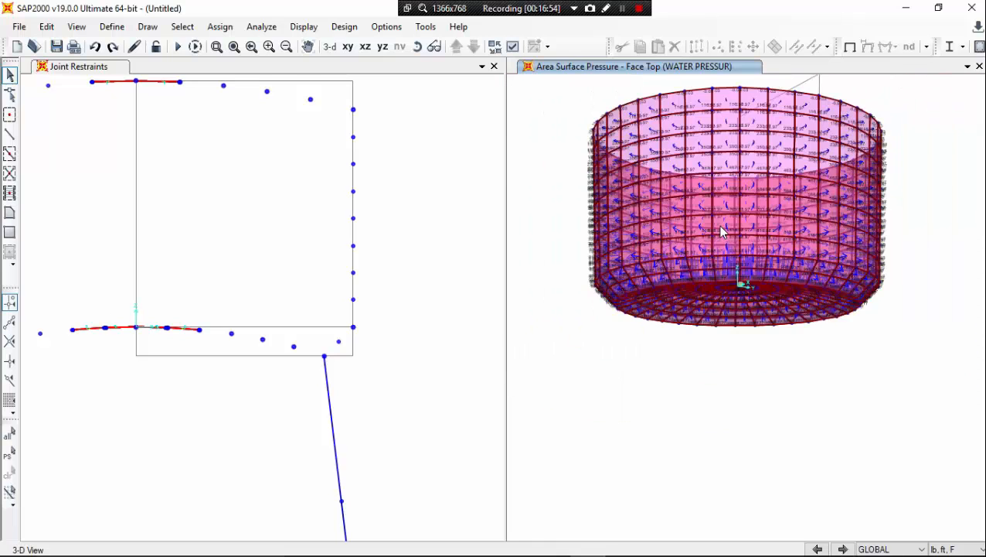
Bring the roof and support frame back into the 3-D view so that the complete model is shown
middle_drag(771, 143, 739, 246)
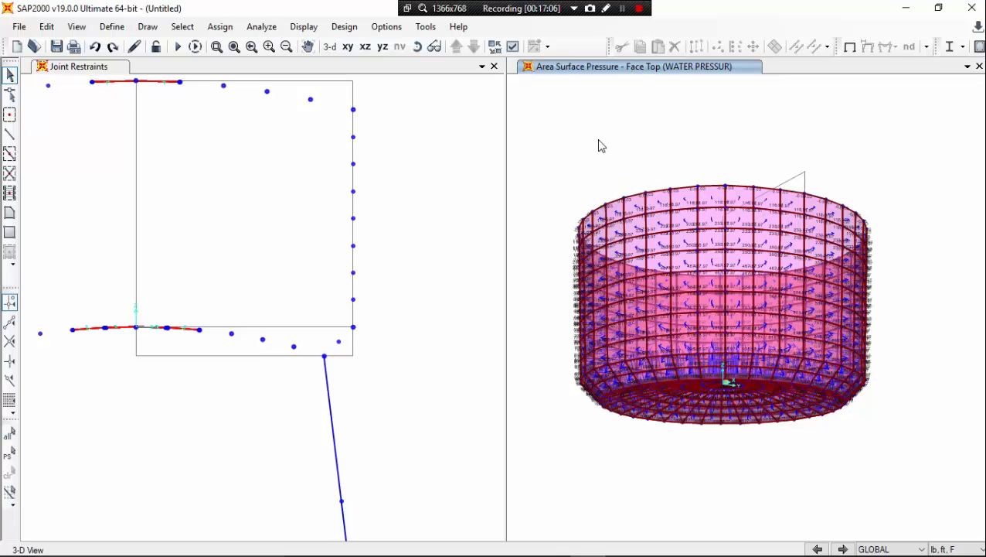
middle_drag(321, 236, 355, 280)
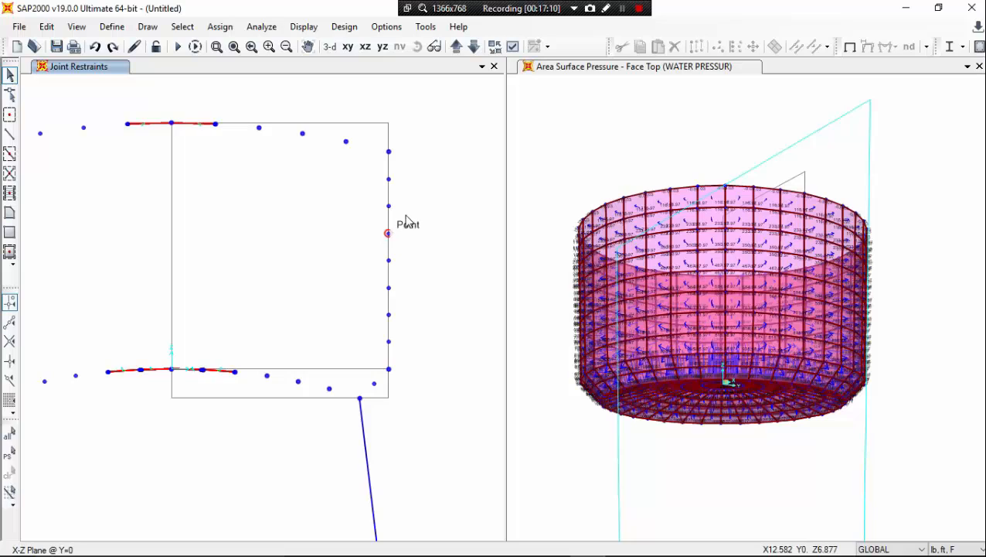
click(555, 147)
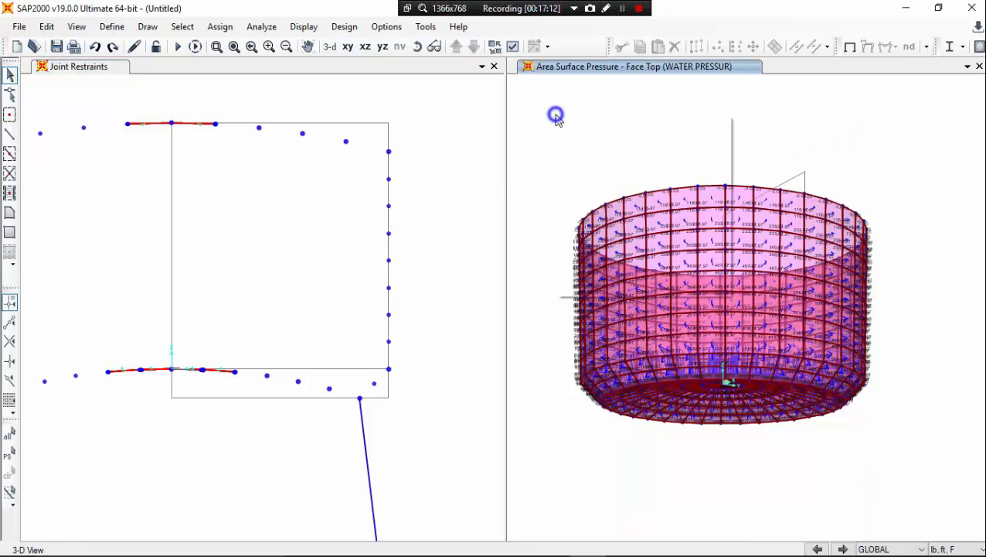
right_click(556, 115)
click(604, 287)
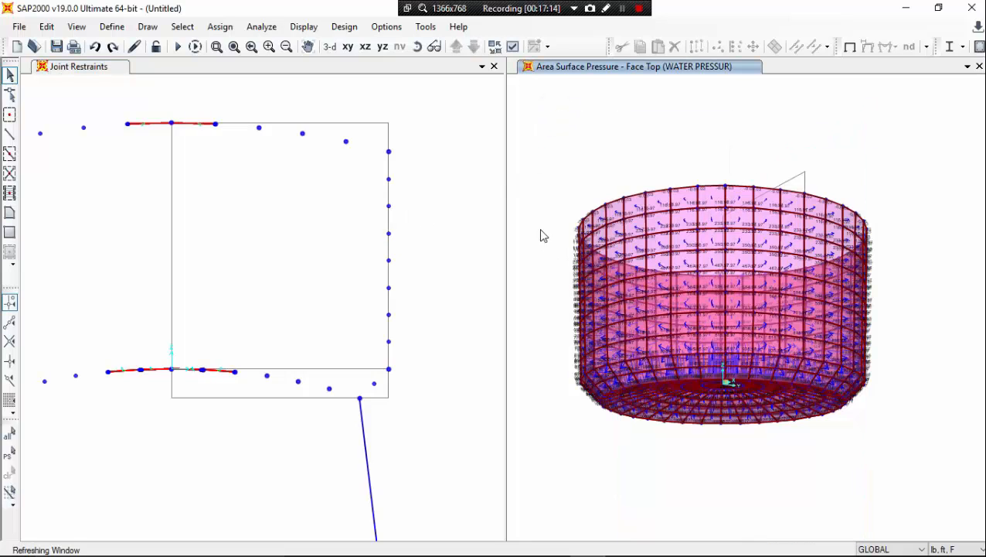
click(527, 120)
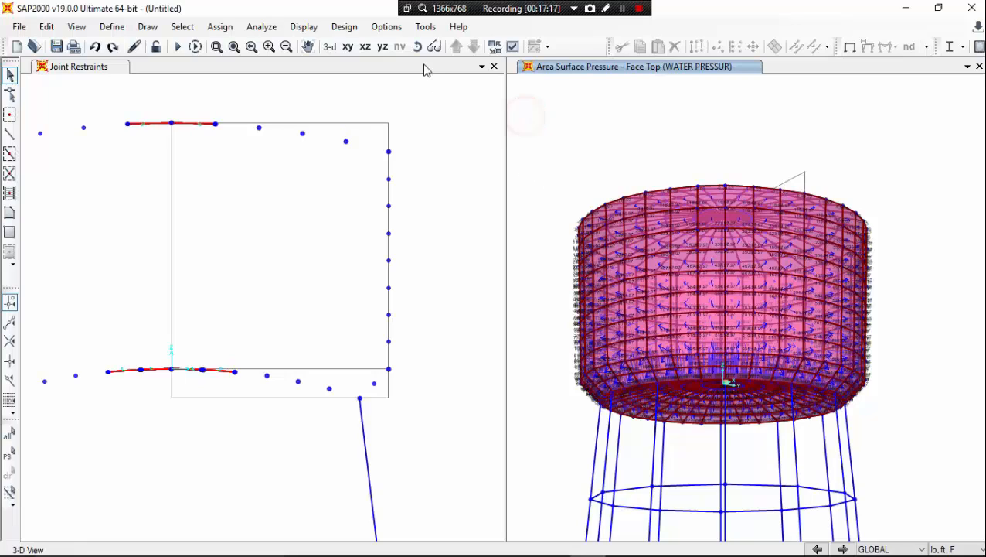
Select all areas with the TOP S section and show only this selection in the 3-D view
drag(632, 154, 661, 277)
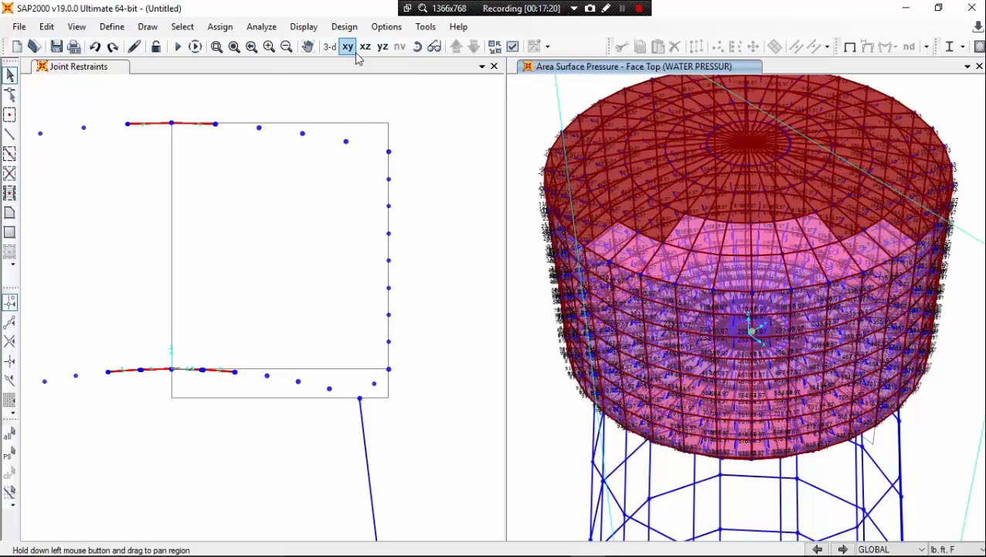
click(190, 26)
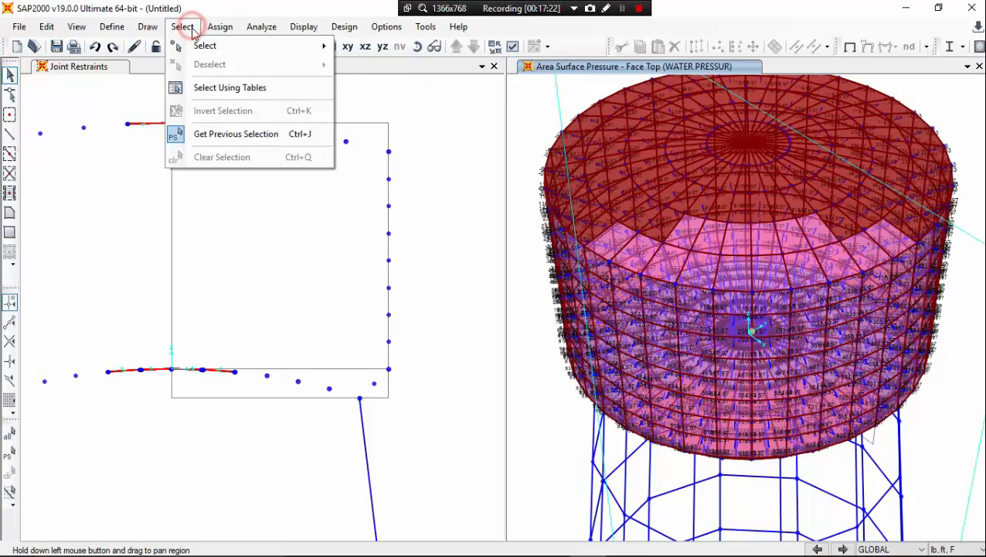
click(252, 45)
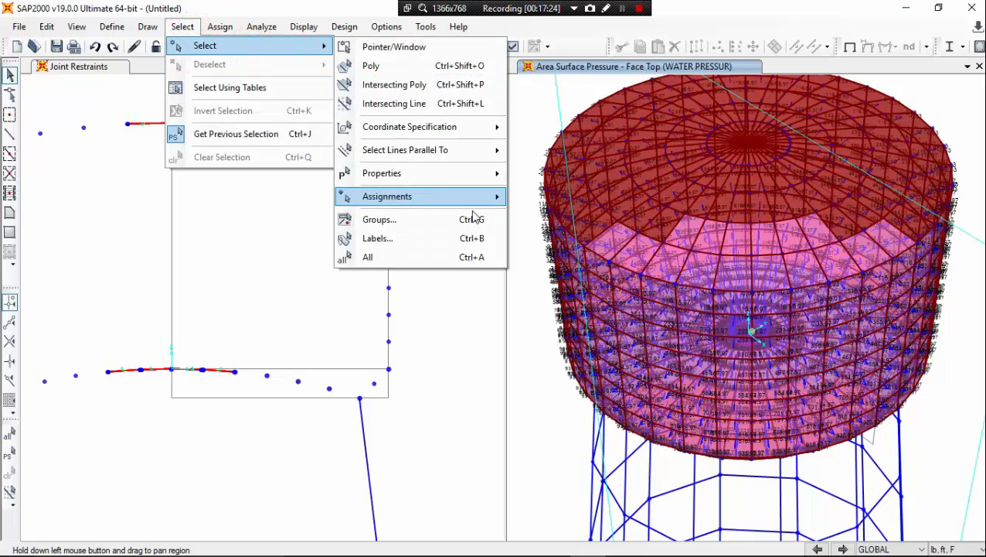
click(460, 178)
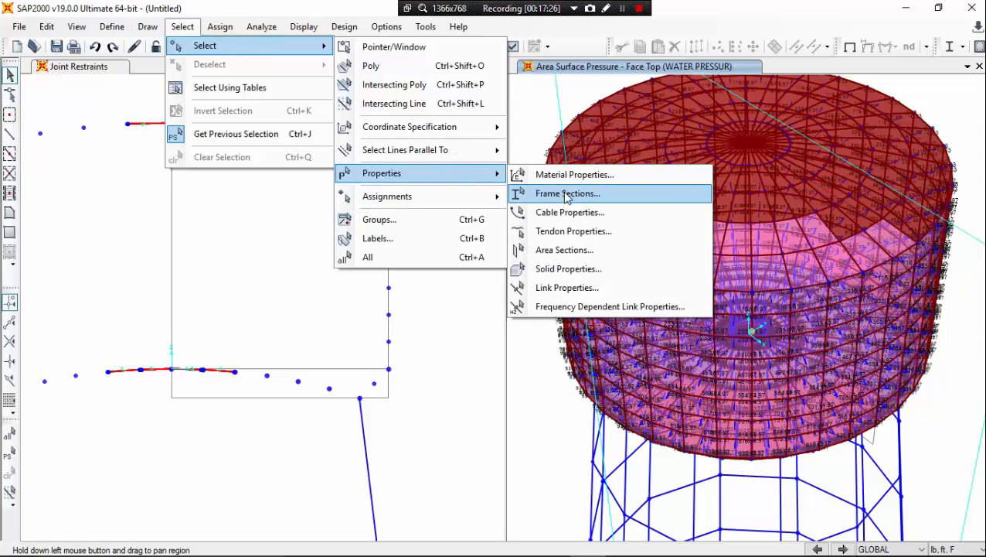
click(588, 249)
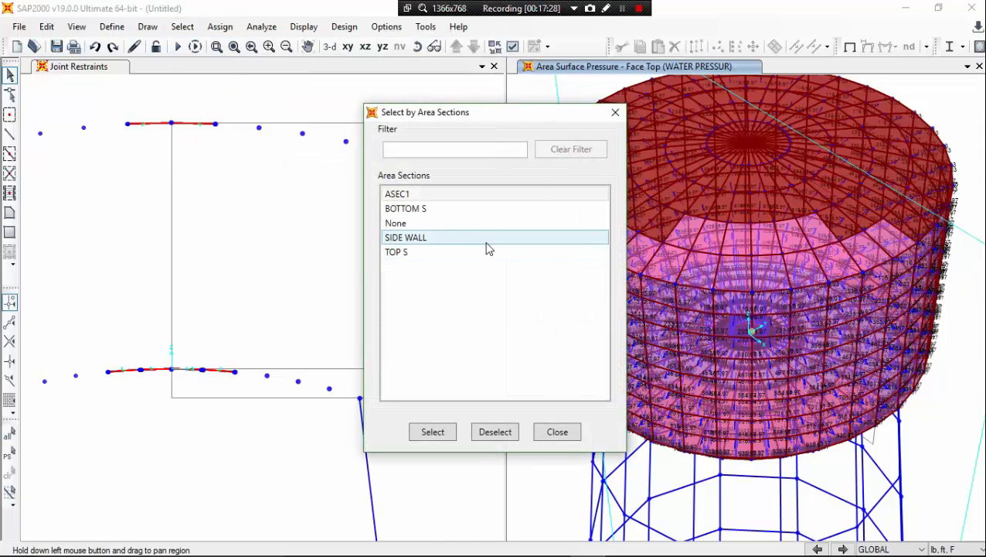
click(444, 239)
click(435, 253)
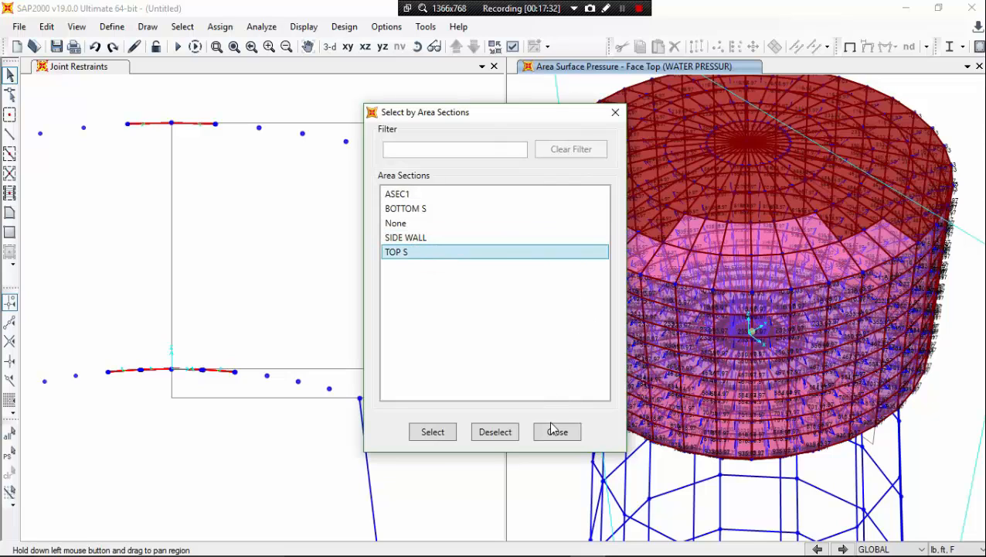
click(439, 432)
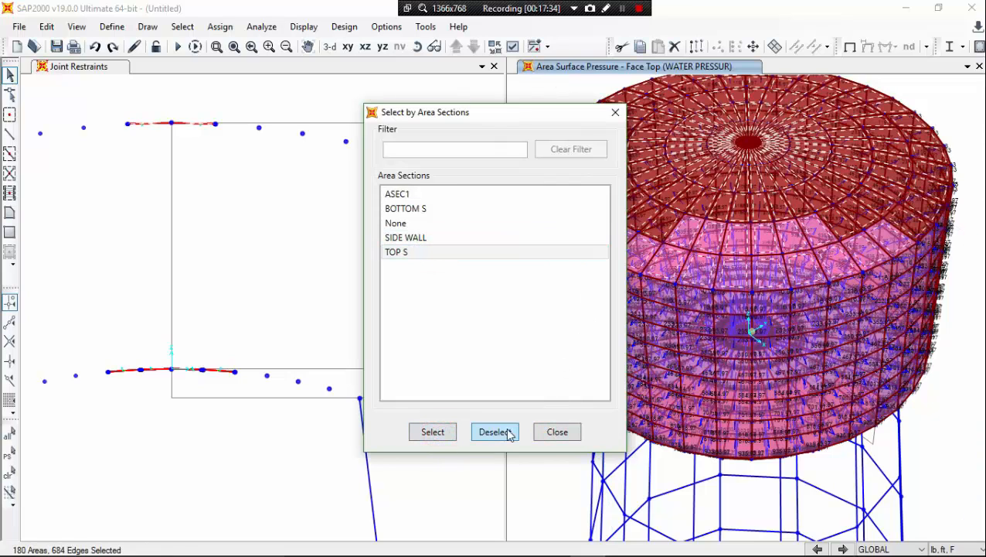
click(554, 433)
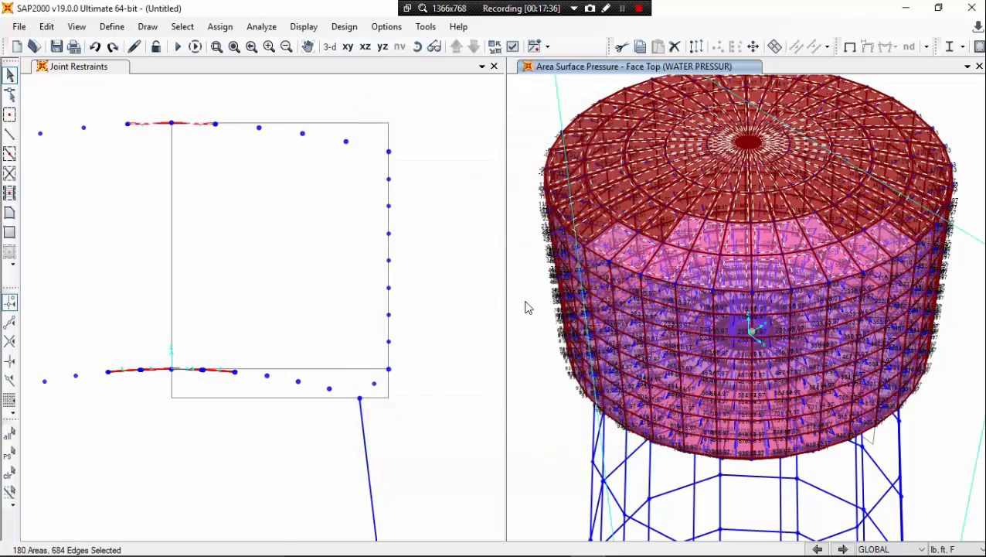
right_click(535, 333)
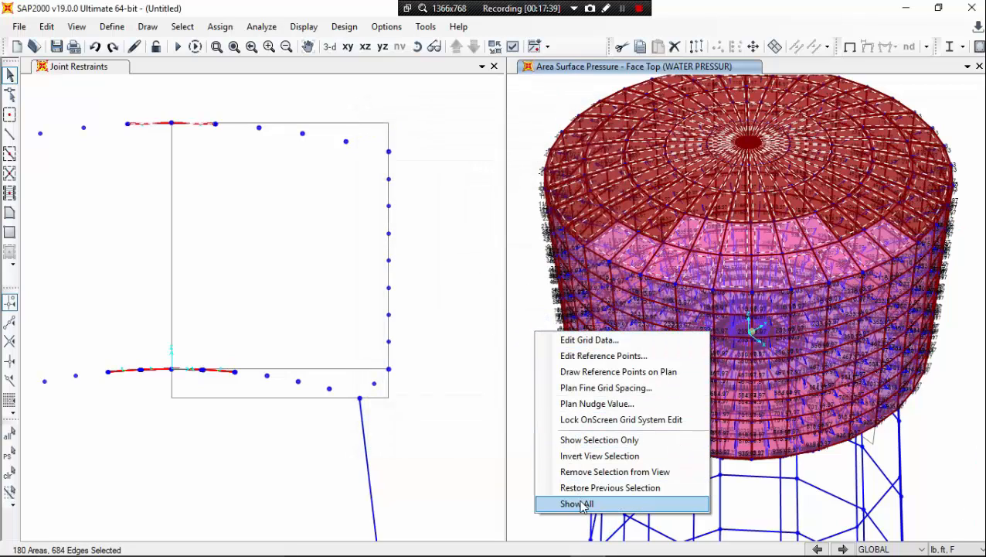
click(599, 441)
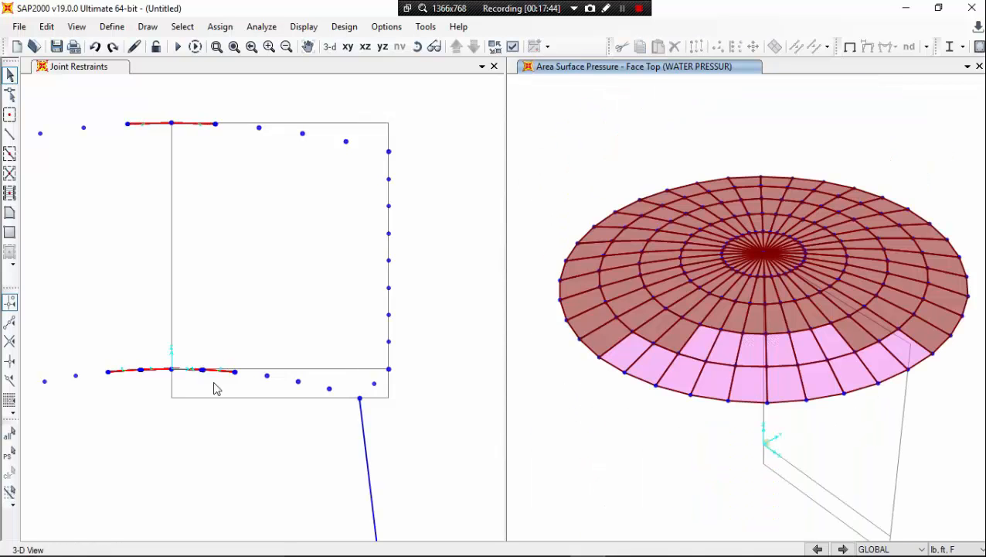
Reselect the roof areas and set up a uniform shell area load on them under the LL load pattern
click(10, 456)
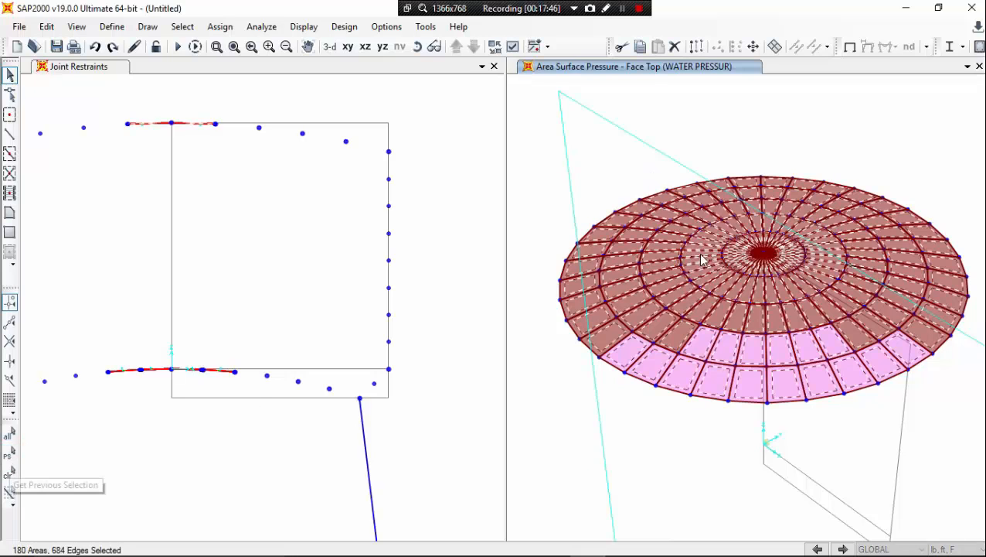
click(220, 27)
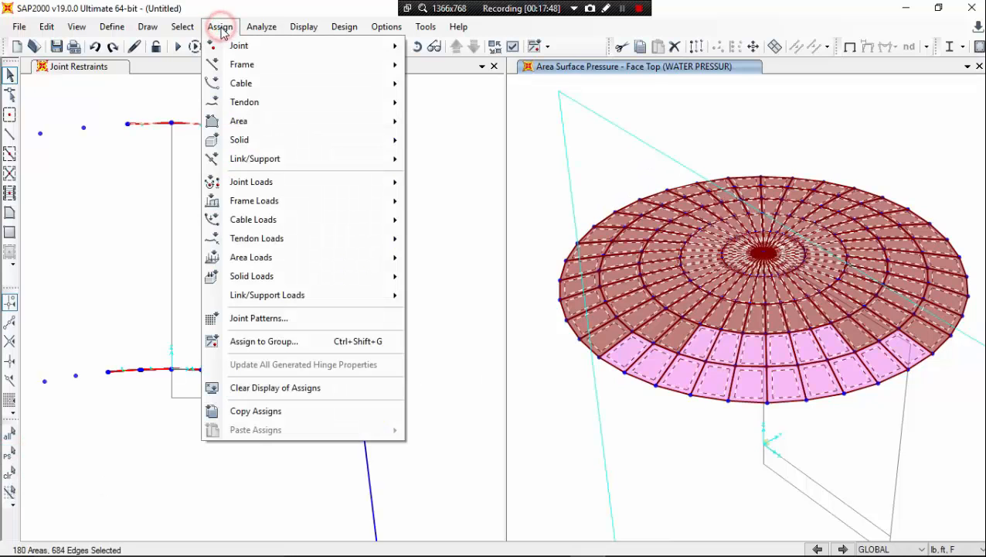
mouse_move(331, 263)
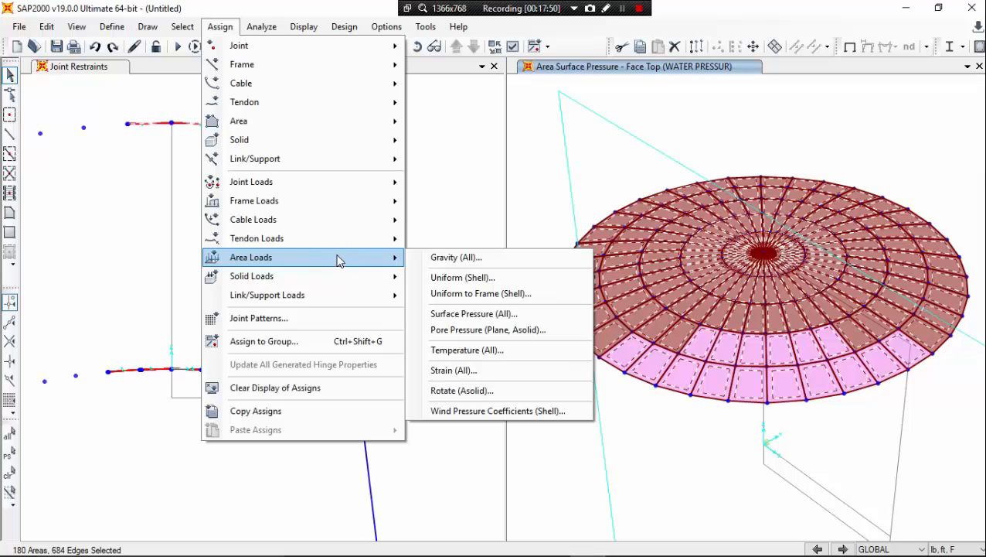
click(498, 278)
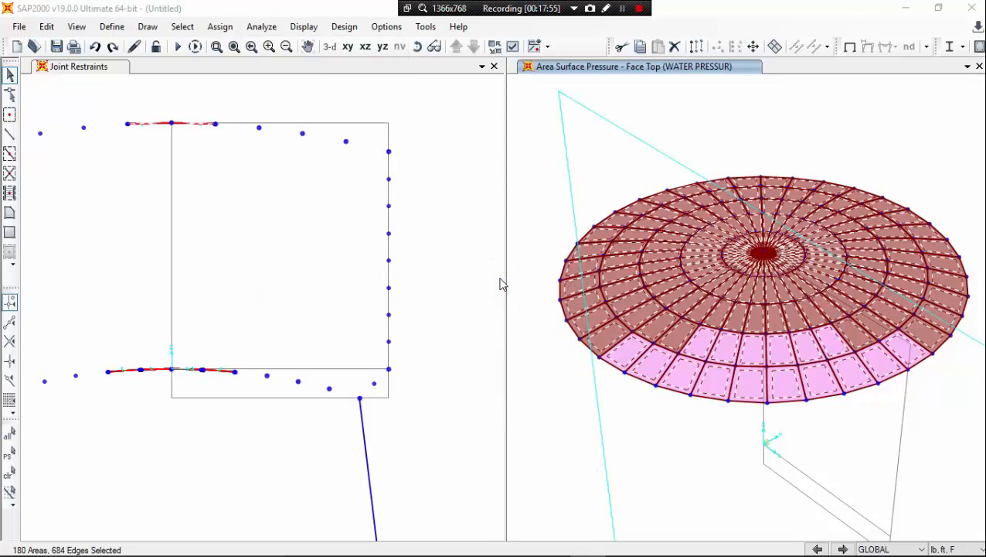
click(544, 173)
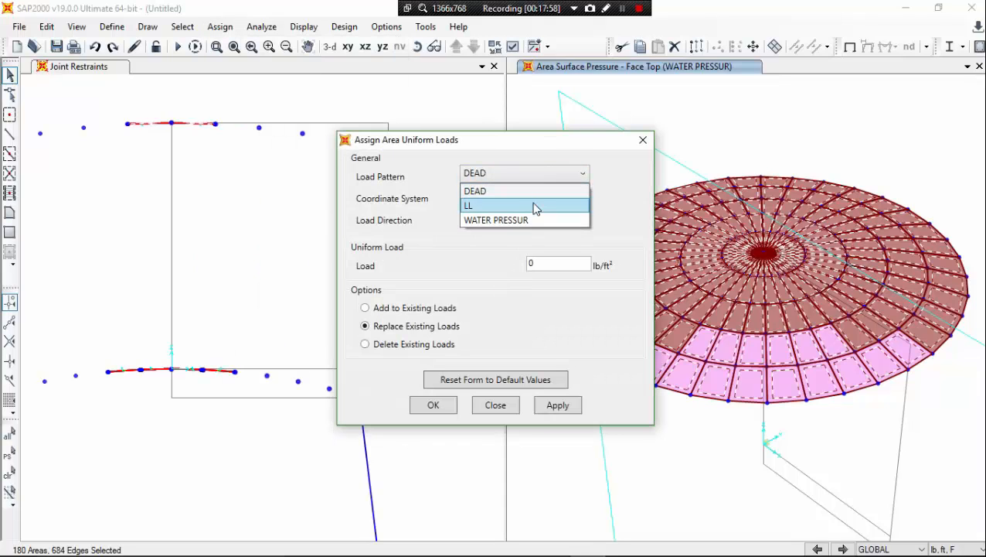
click(532, 204)
Set the uniform load to 40 lb/ft² in the Gravity direction and apply it to the roof areas, replacing existing loads
drag(550, 261, 499, 269)
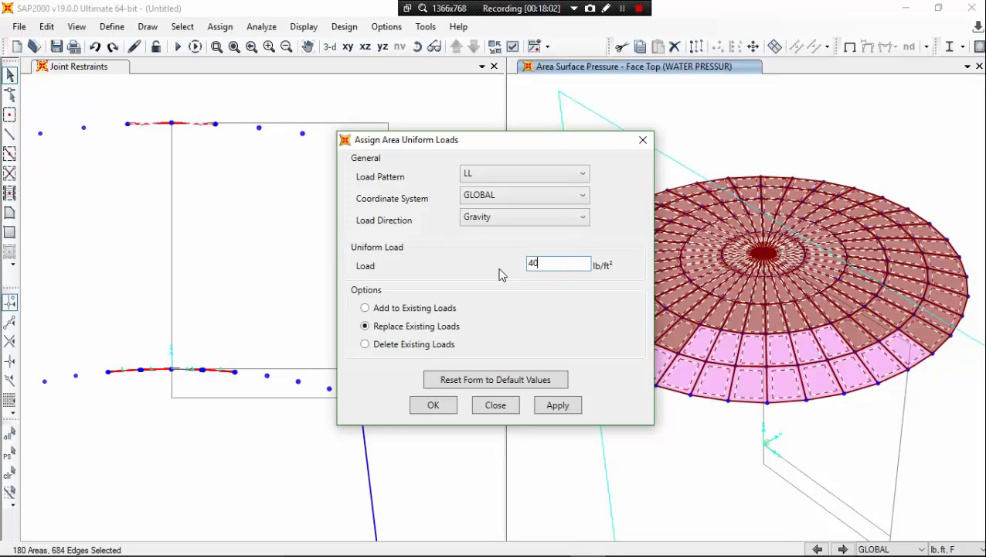
drag(540, 138, 452, 144)
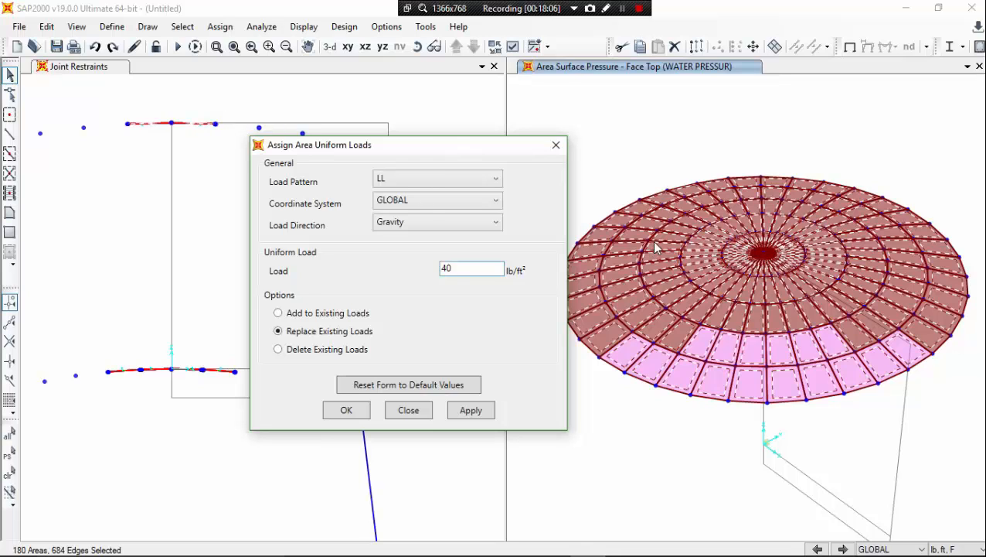
drag(539, 147, 500, 147)
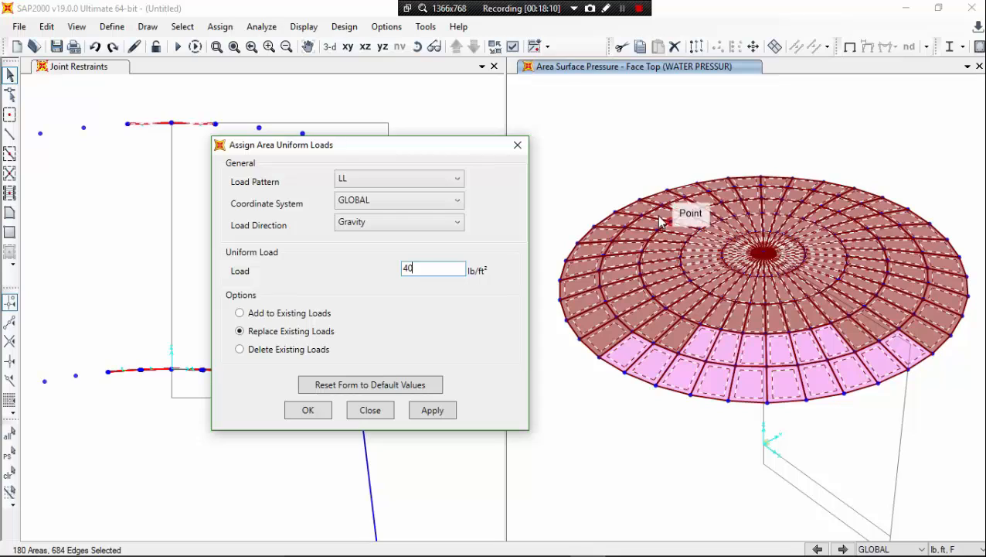
drag(478, 147, 463, 152)
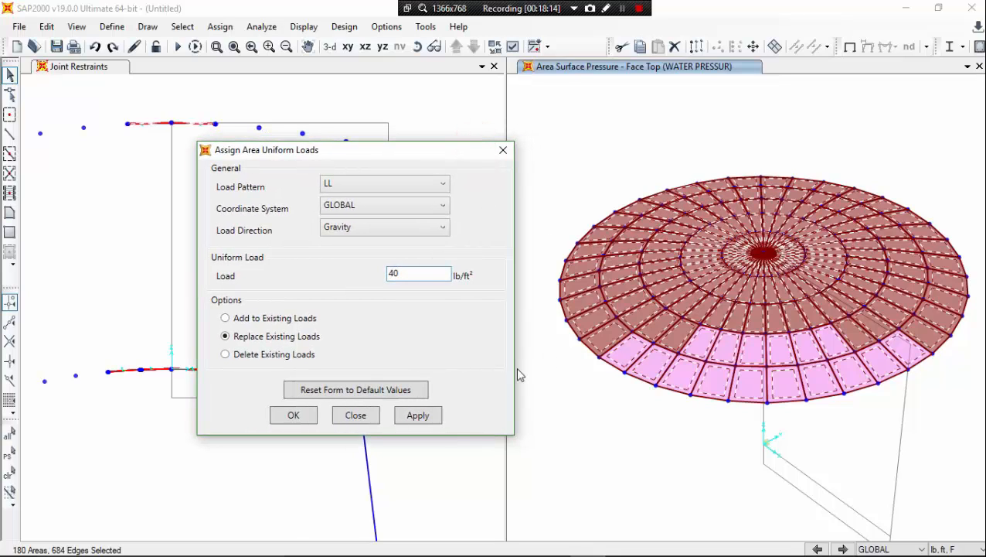
click(435, 415)
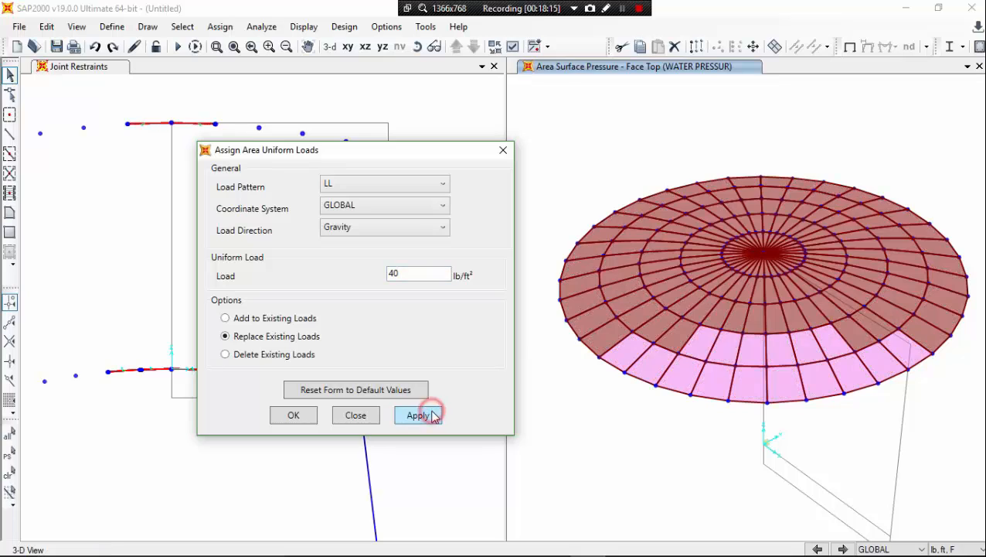
click(308, 416)
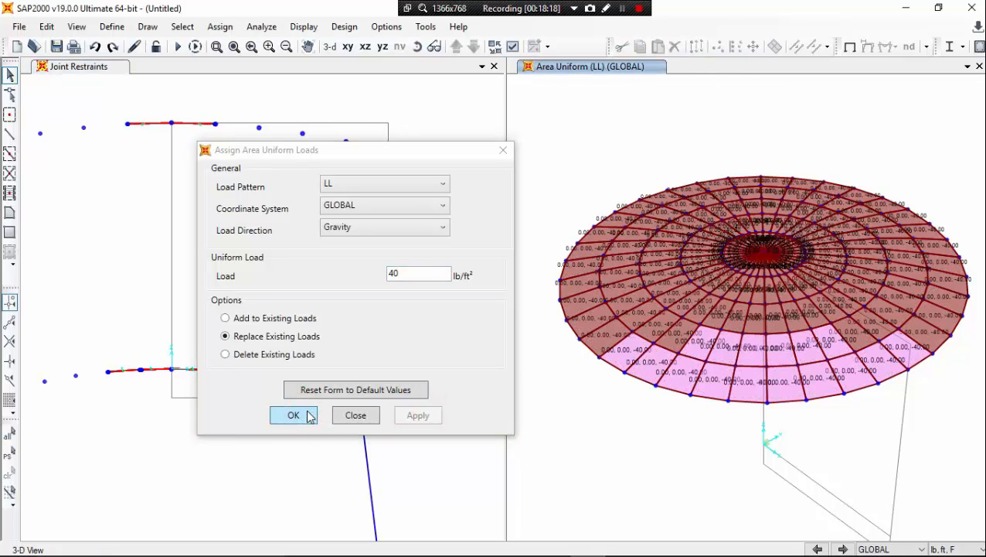
click(308, 415)
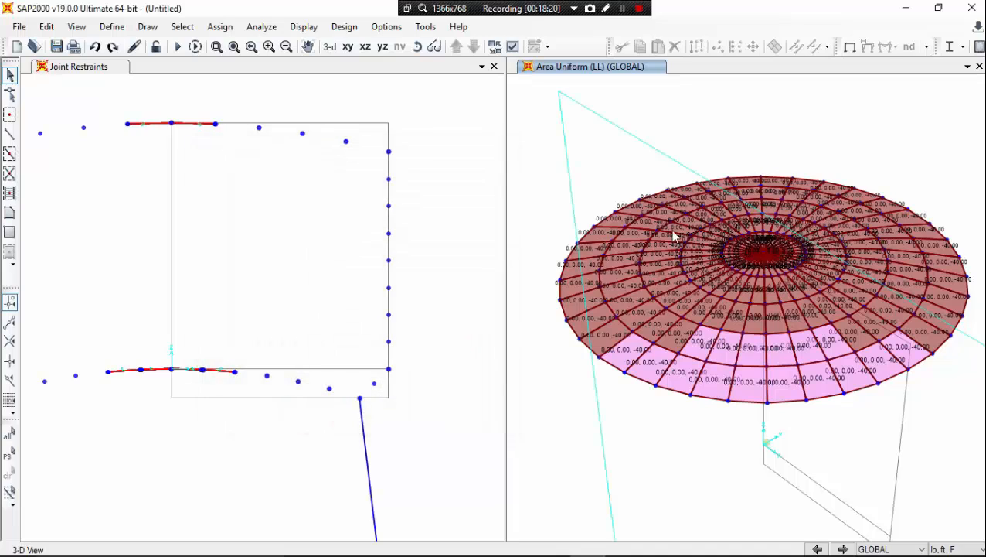
Show all objects again in the 3-D view displaying the roof's LL uniform load
click(633, 160)
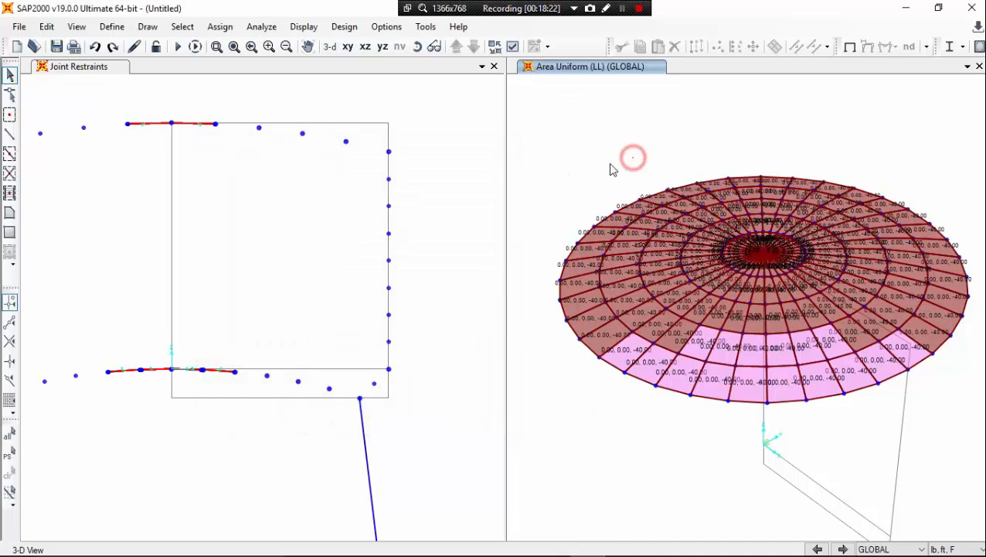
right_click(573, 102)
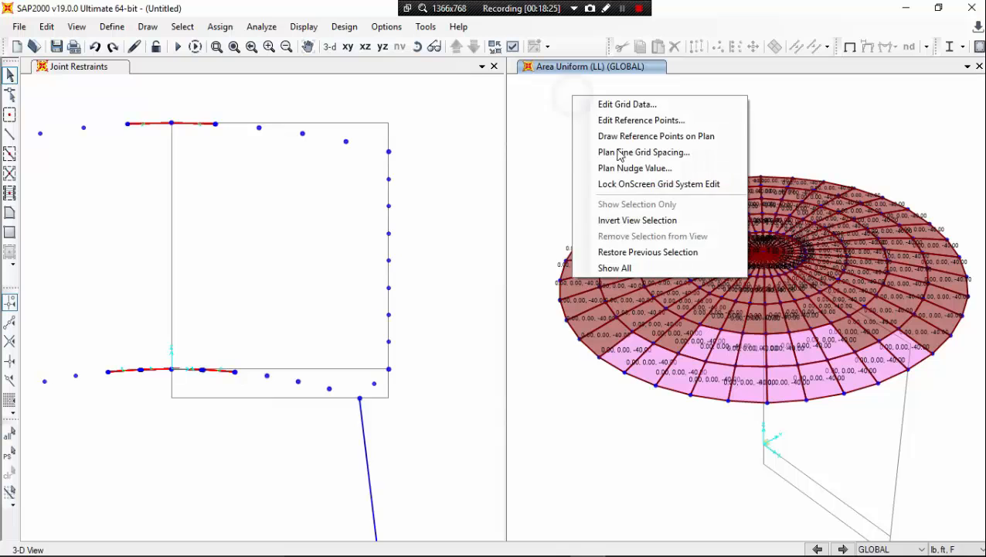
click(626, 264)
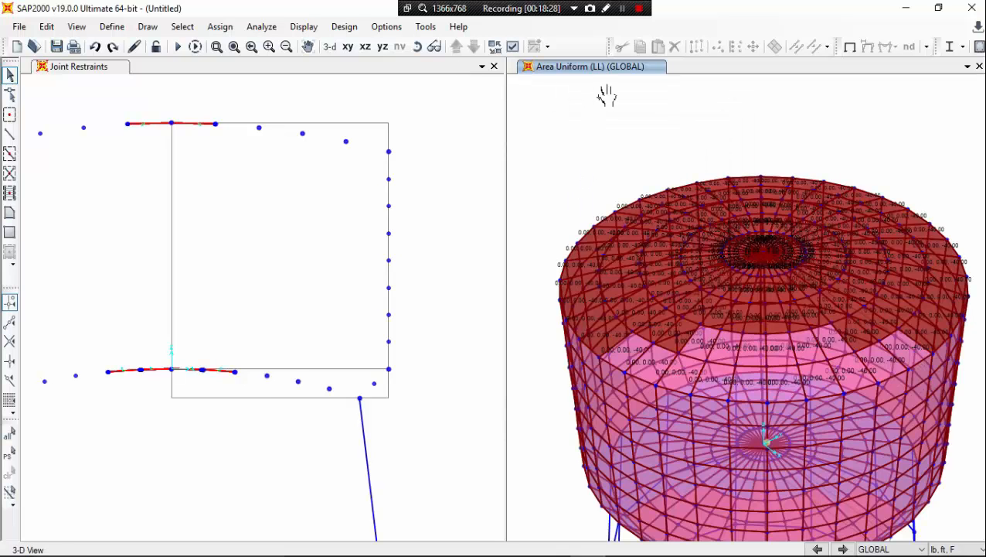
drag(607, 96, 572, 62)
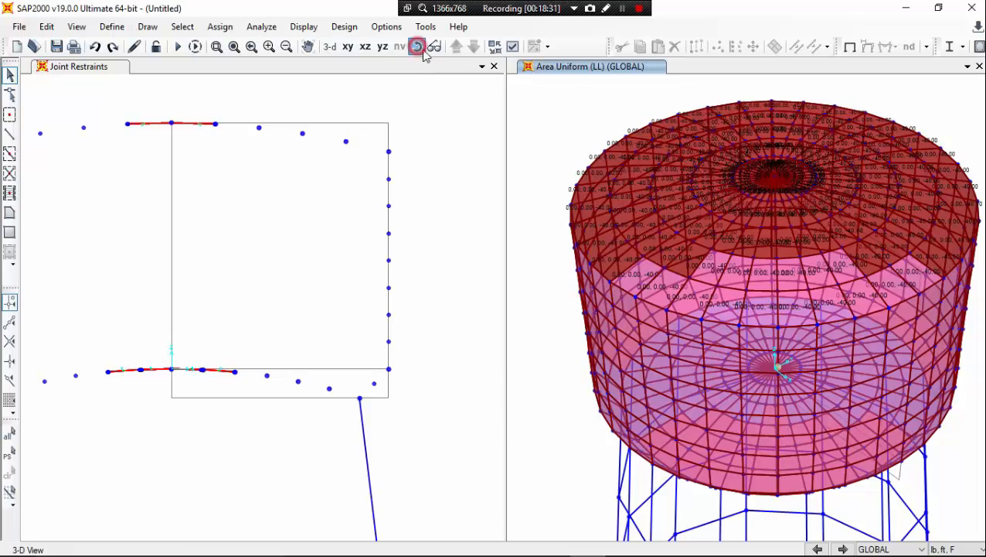
drag(688, 379, 705, 130)
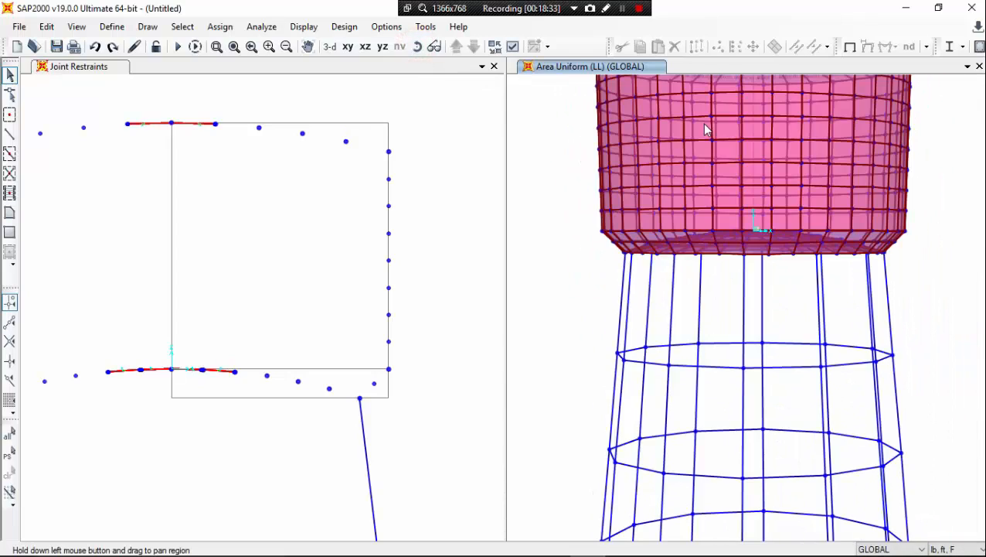
middle_drag(706, 127, 696, 192)
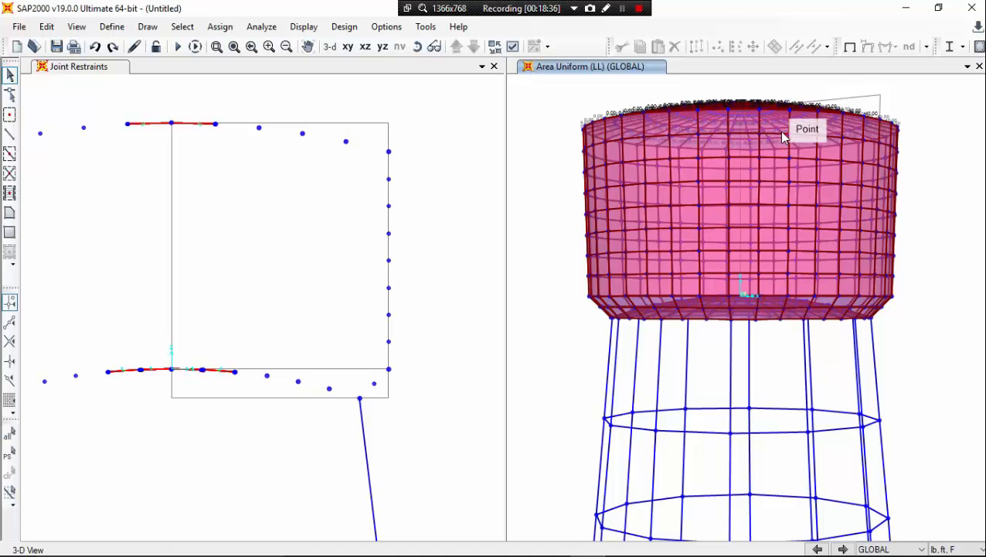
mouse_move(779, 131)
shift+middle_down()
mouse_move(786, 190)
mouse_move(711, 198)
shift+middle_up()
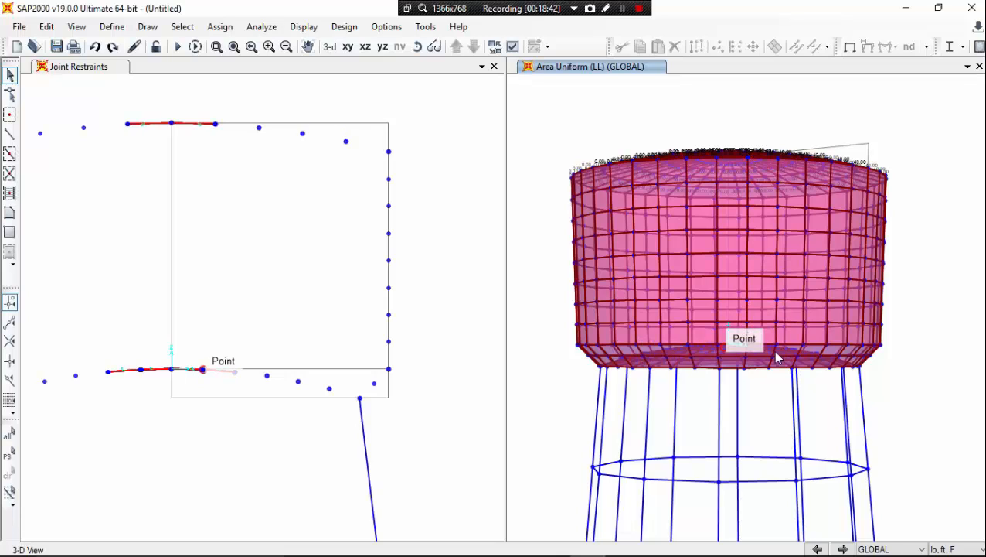
click(587, 139)
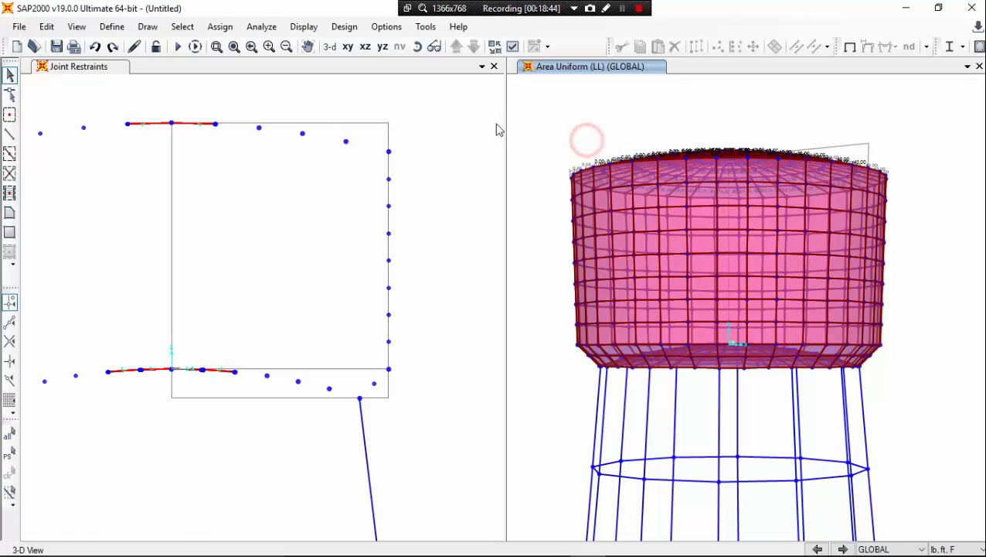
Orbit the 3-D model to examine the tank from below and the LL uniform load on its roof from above
click(416, 46)
drag(649, 258, 758, 309)
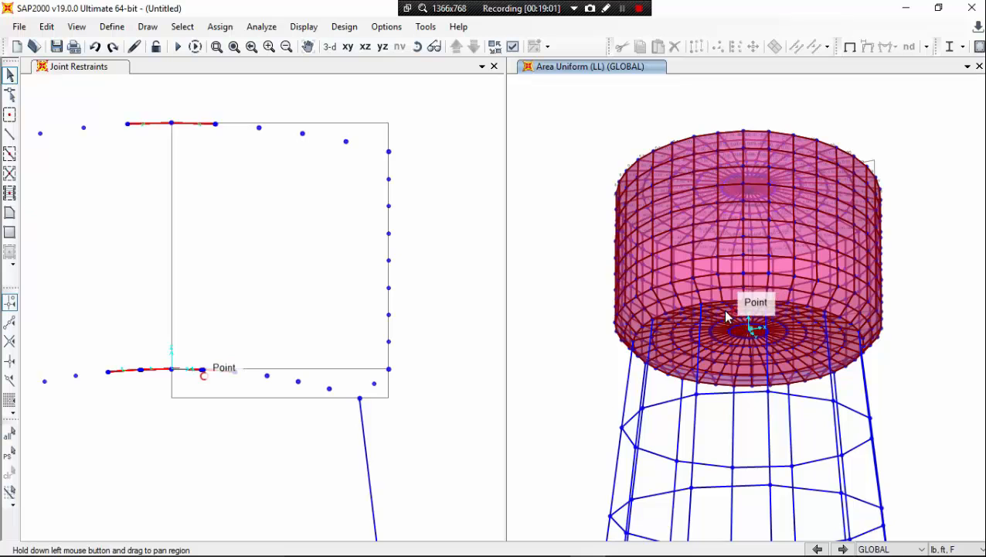
click(688, 97)
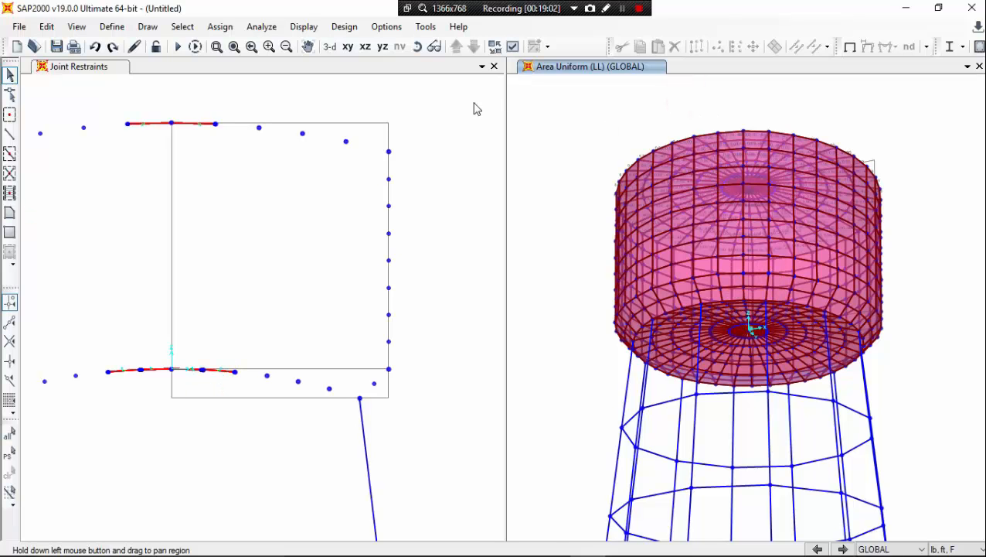
click(424, 64)
drag(745, 139, 748, 286)
middle_drag(748, 294, 731, 381)
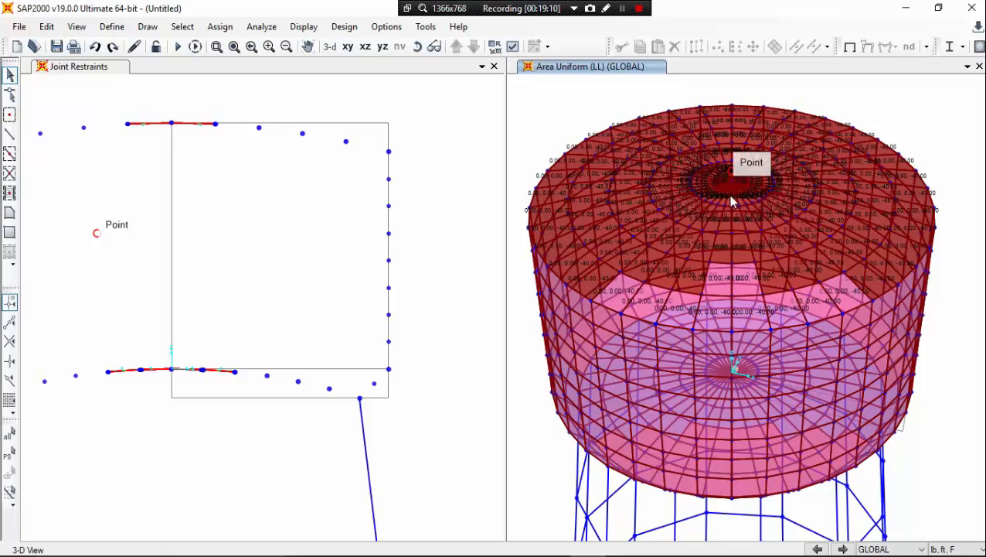
scroll(719, 244, down, 5)
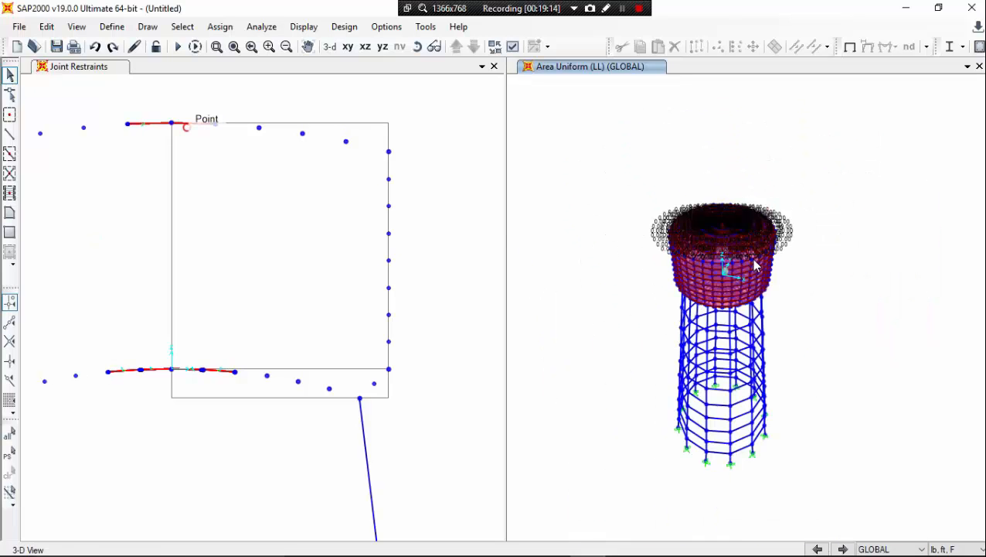
middle_drag(756, 268, 748, 202)
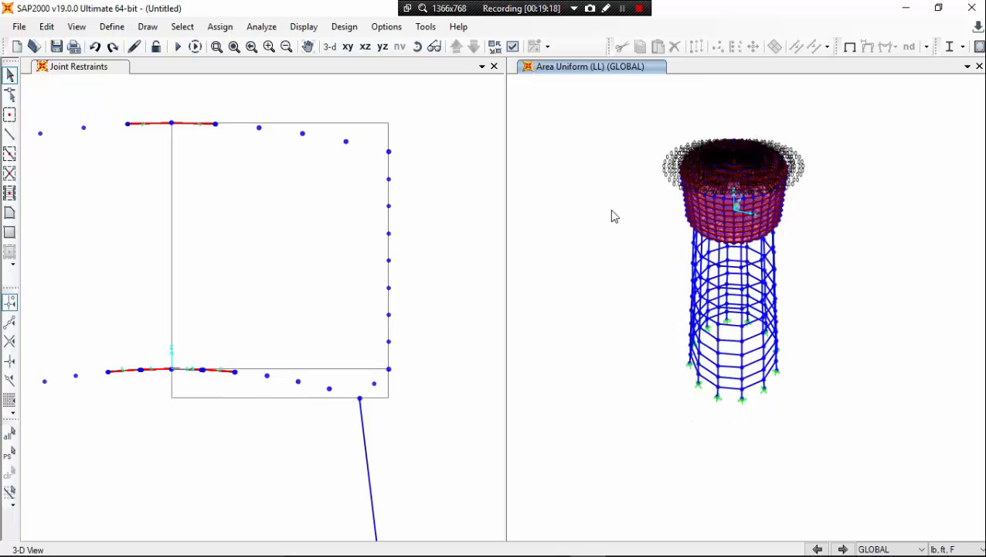
Examine the tank wall, the roof load and the supporting tower frame from a near side-on 3-D view
click(421, 48)
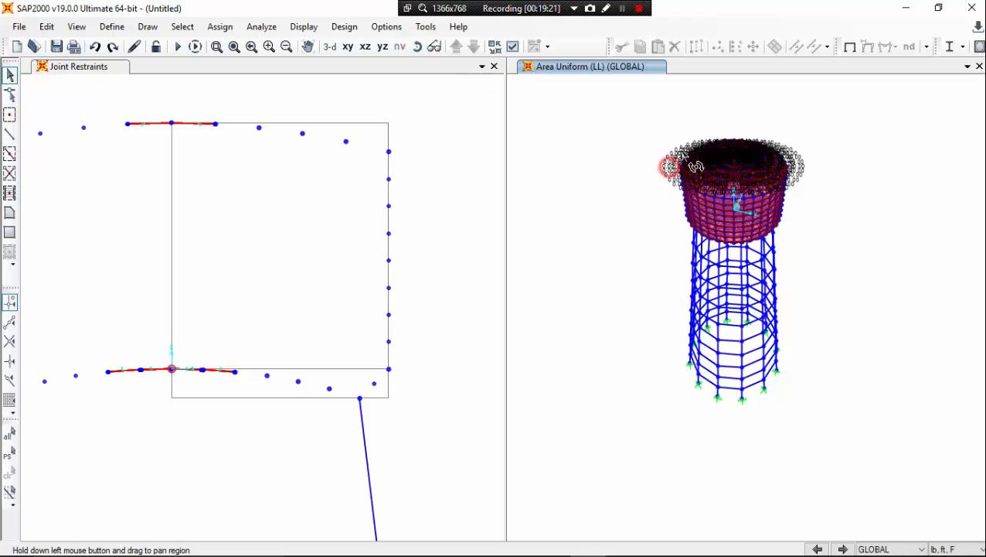
drag(694, 164, 741, 110)
drag(762, 147, 764, 160)
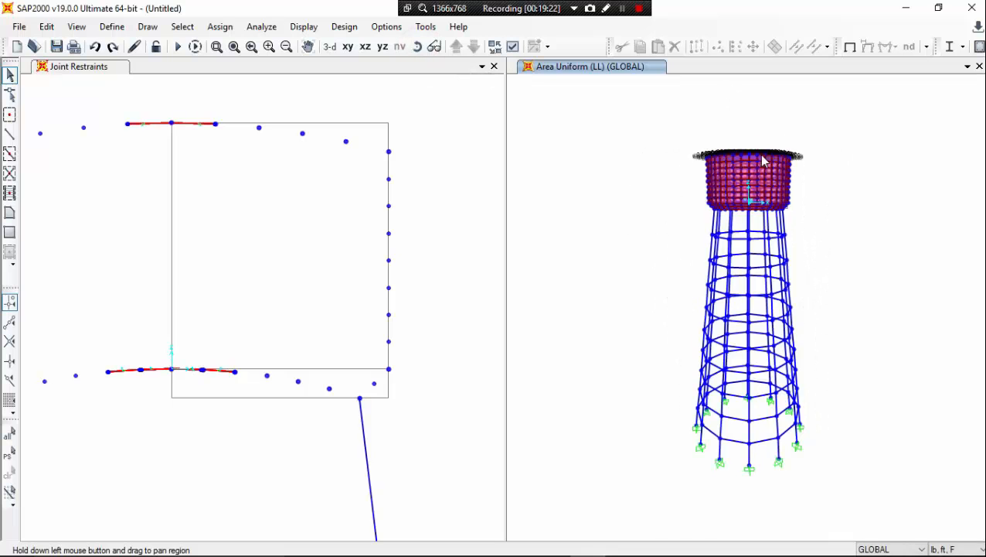
scroll(763, 160, up, 5)
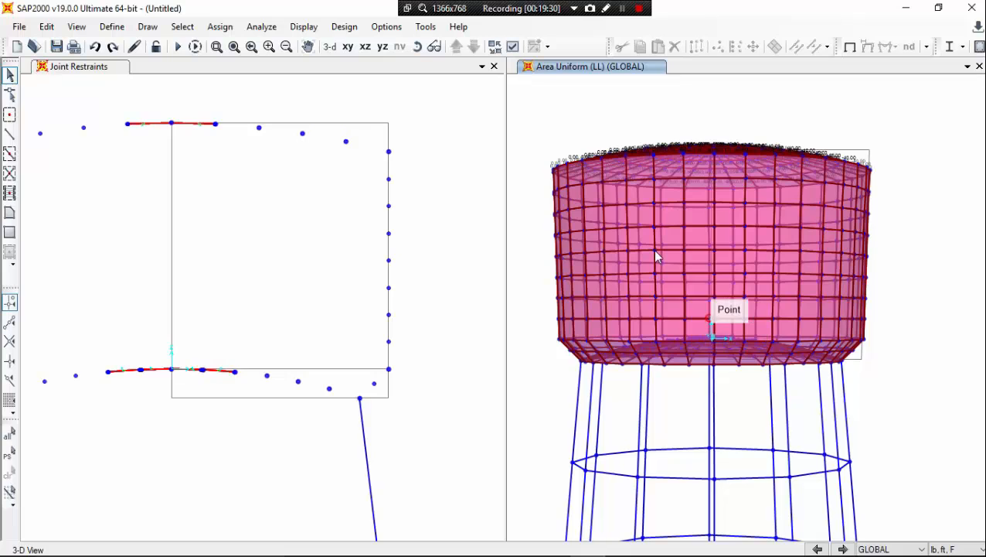
middle_drag(611, 121, 618, 134)
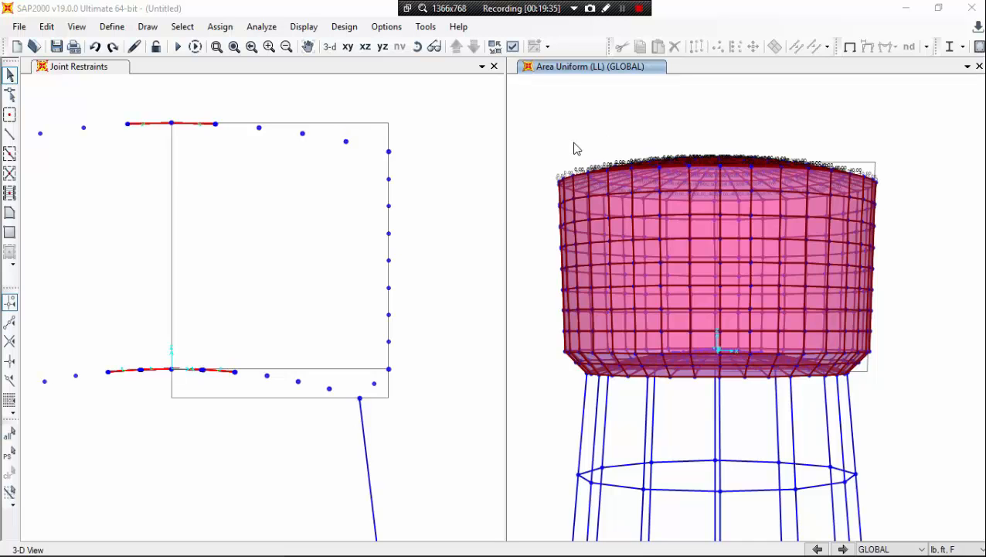
scroll(574, 149, down, 2)
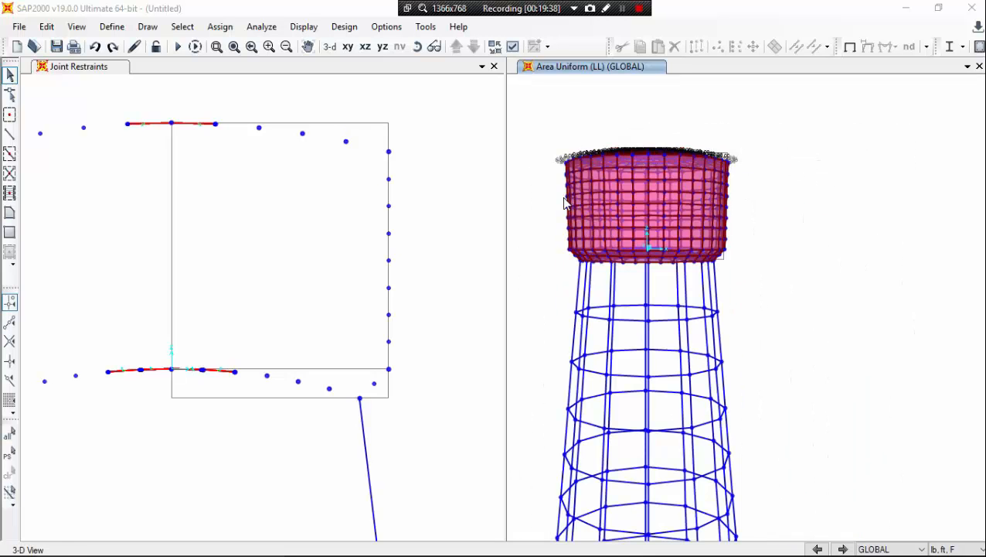
middle_drag(571, 174, 651, 152)
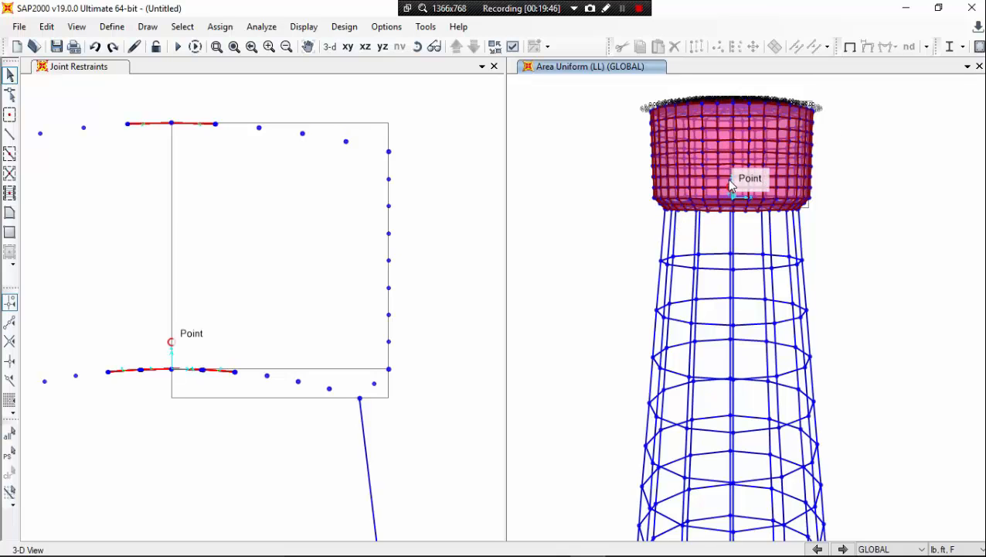
drag(603, 202, 582, 184)
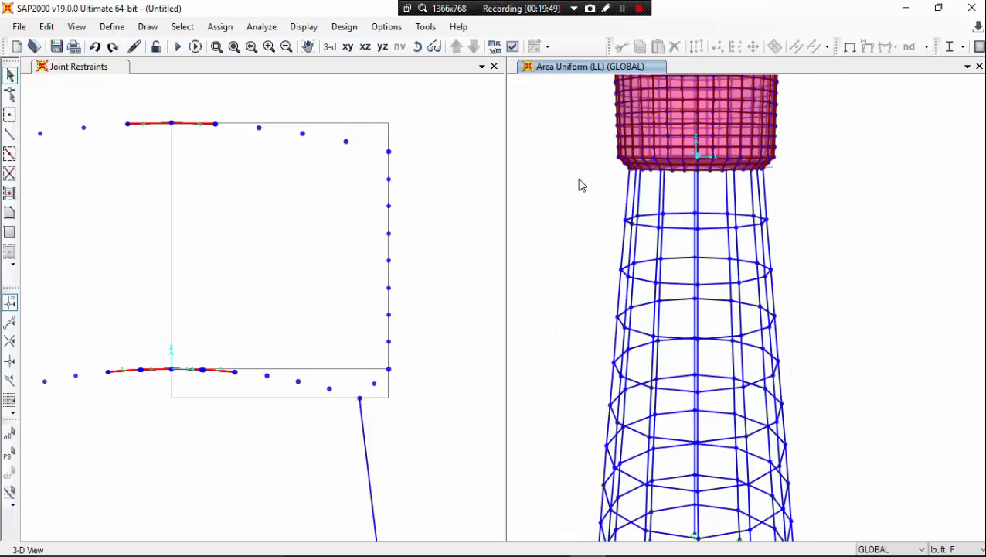